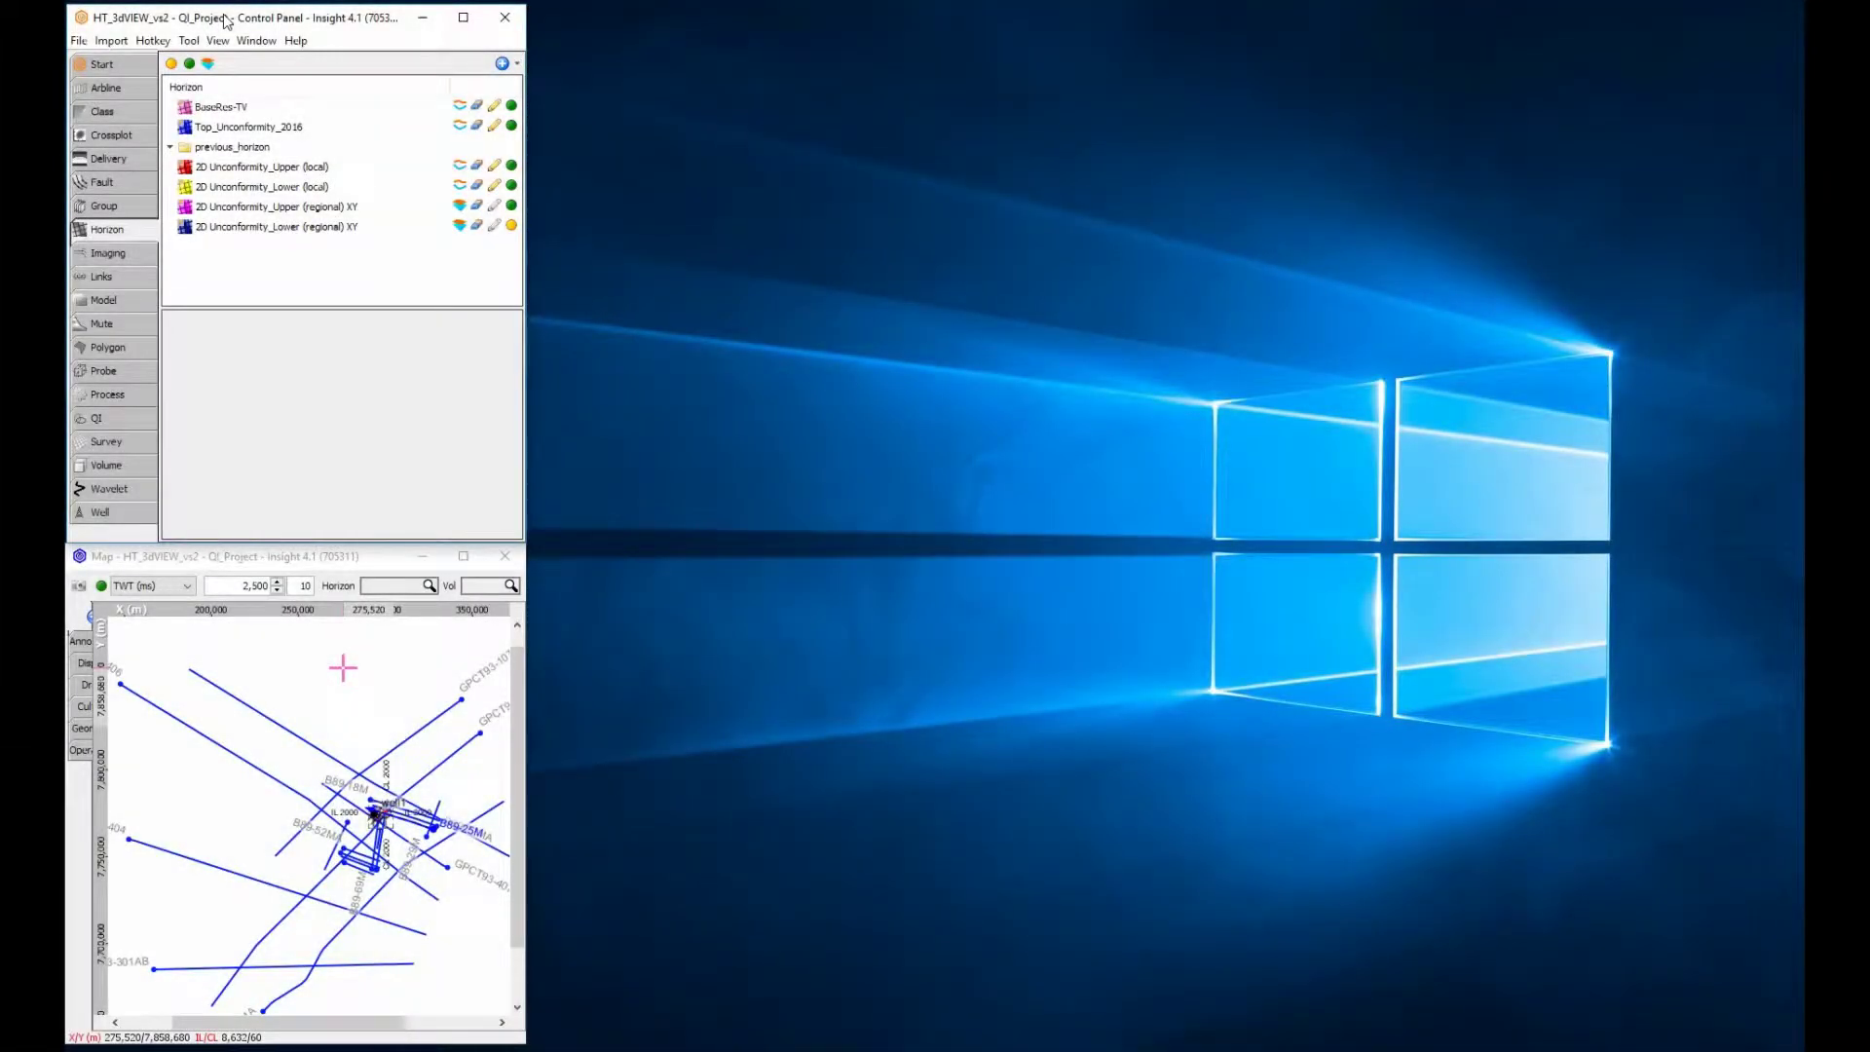
Step: Open a 3D view and bring up its display settings
{"action": "left_click", "coordinate": [217, 41]}
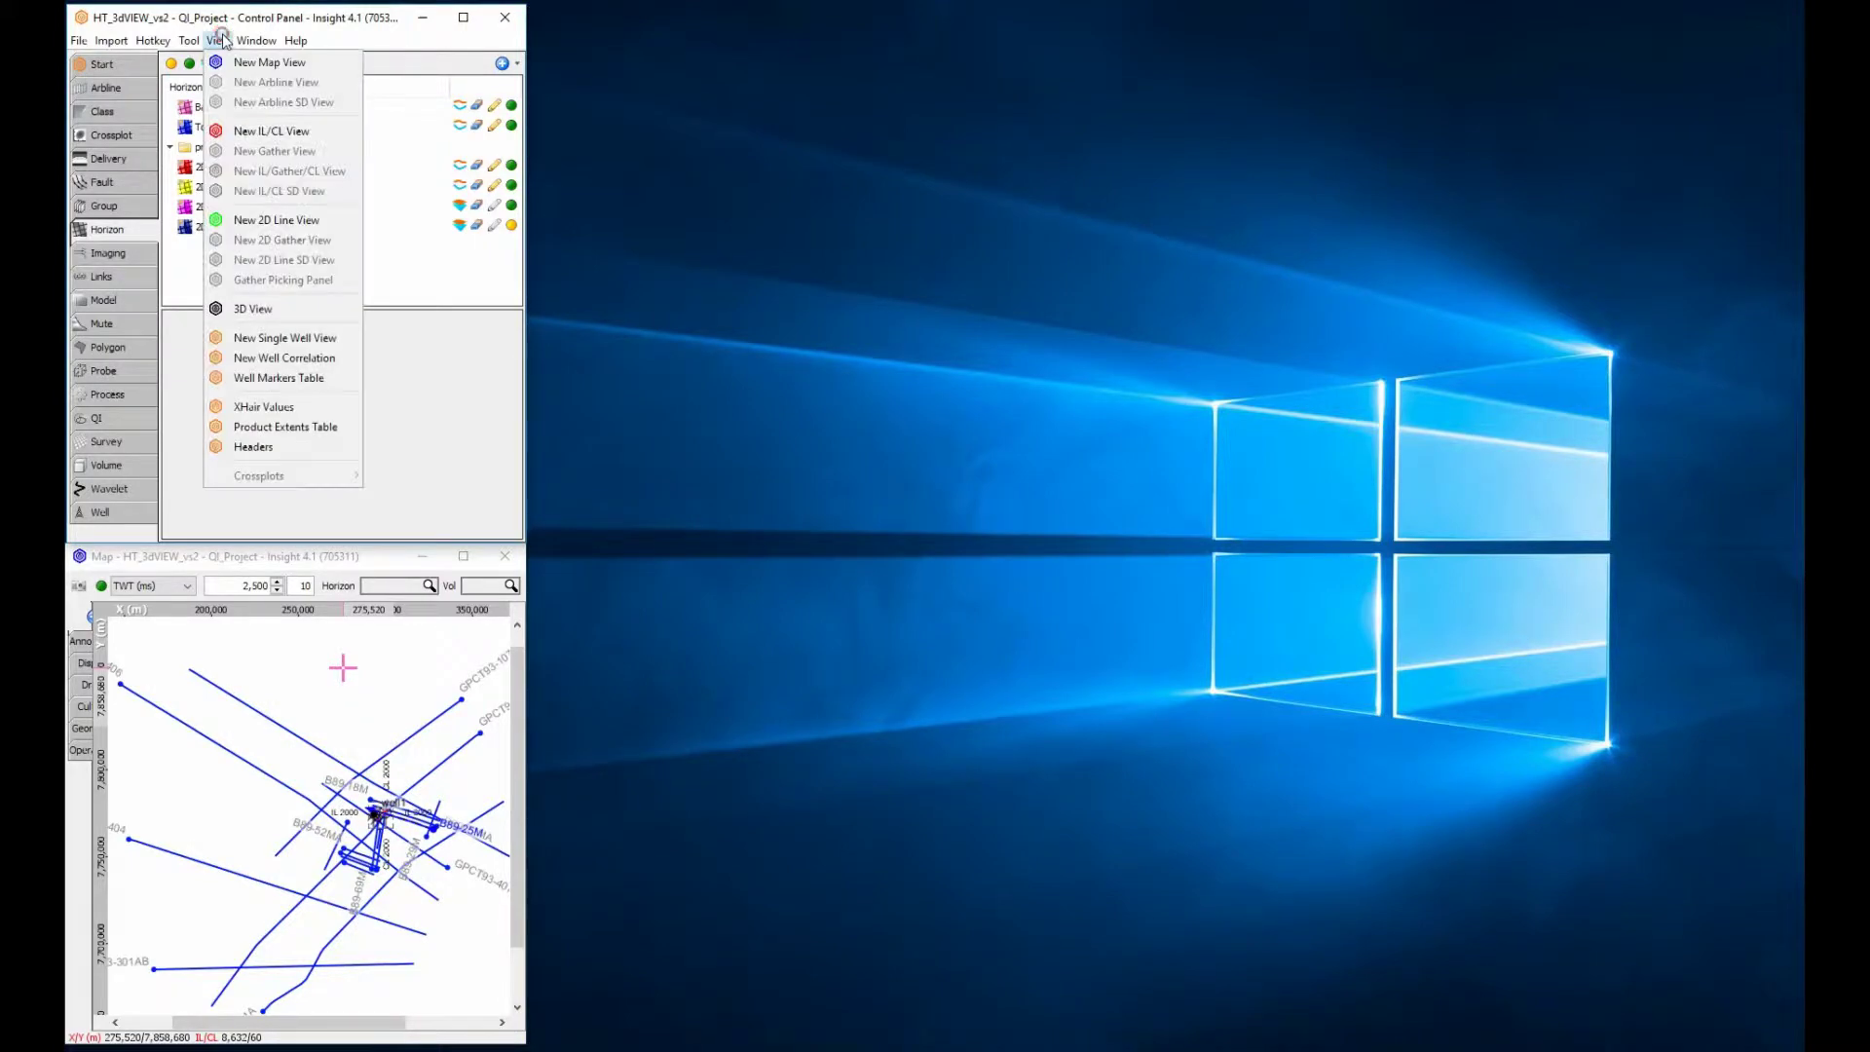
{"action": "left_click", "coordinate": [273, 313]}
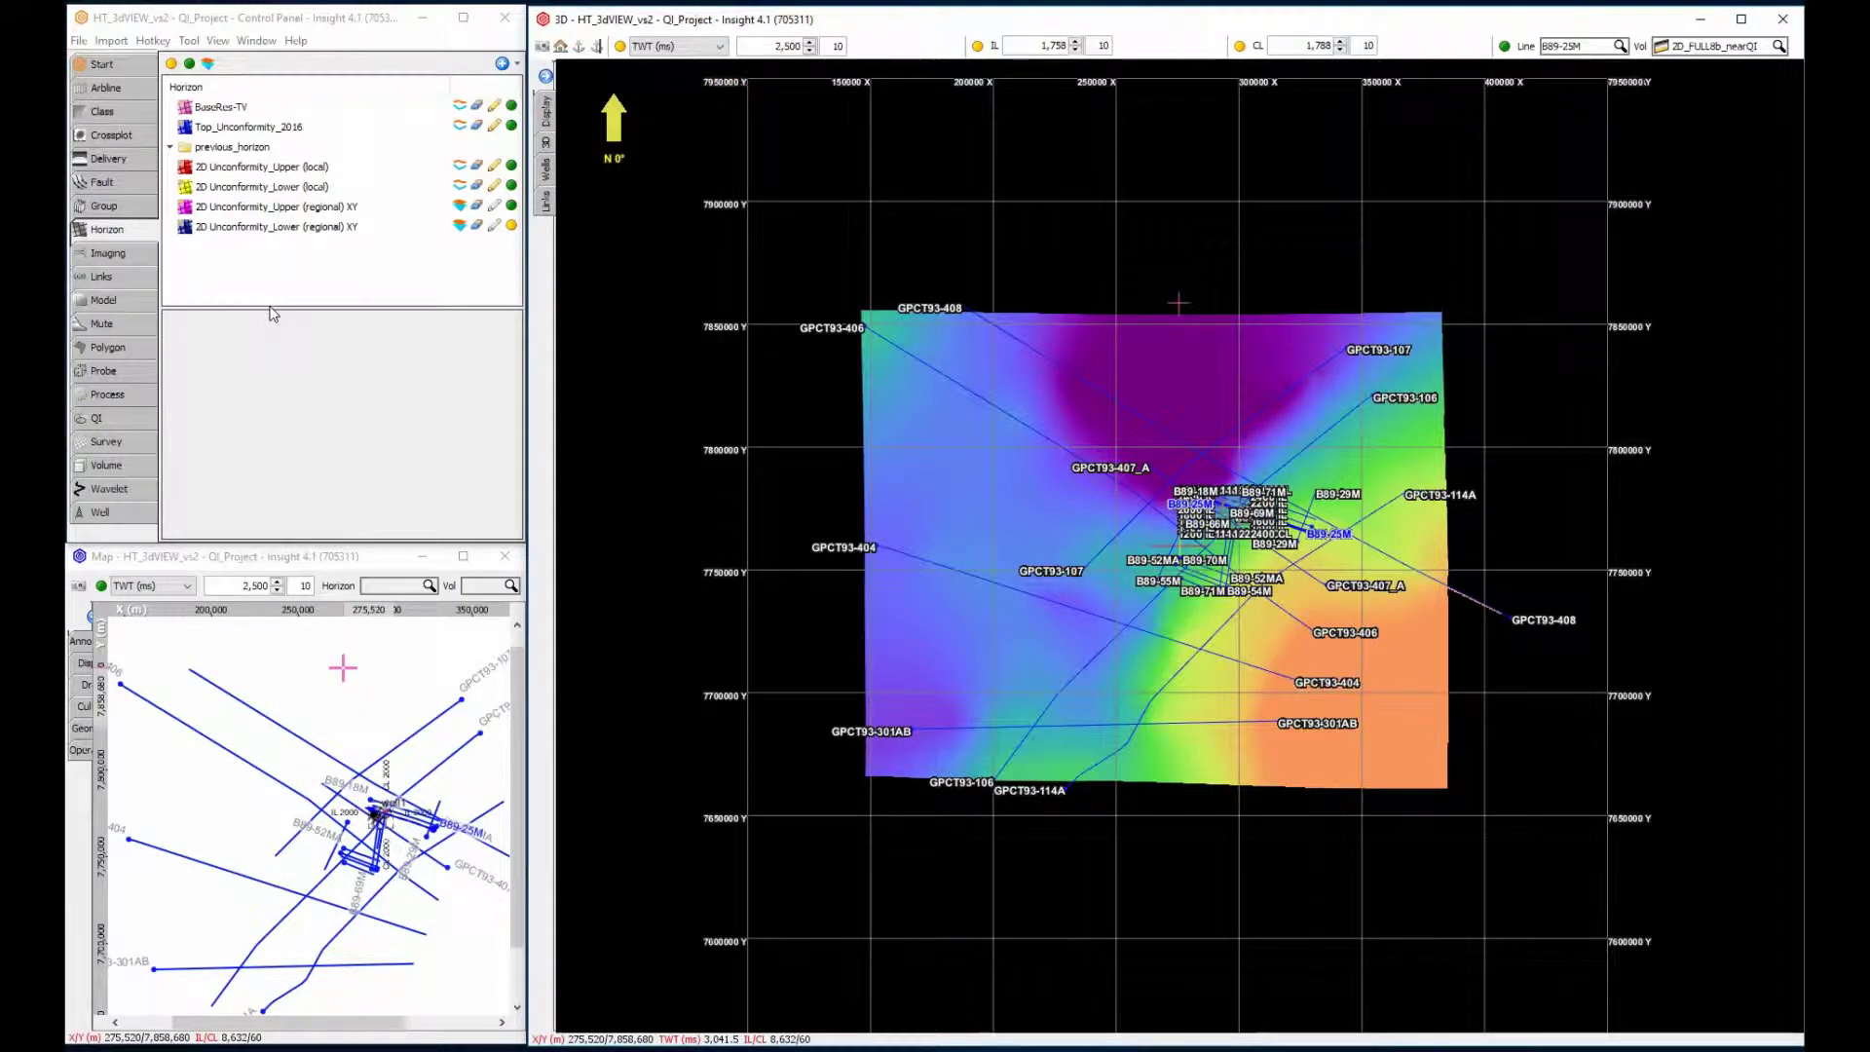
{"action": "left_click", "coordinate": [547, 112]}
Step: Try a light grey background for the 3D view and set it back to black
{"action": "left_click", "coordinate": [853, 135]}
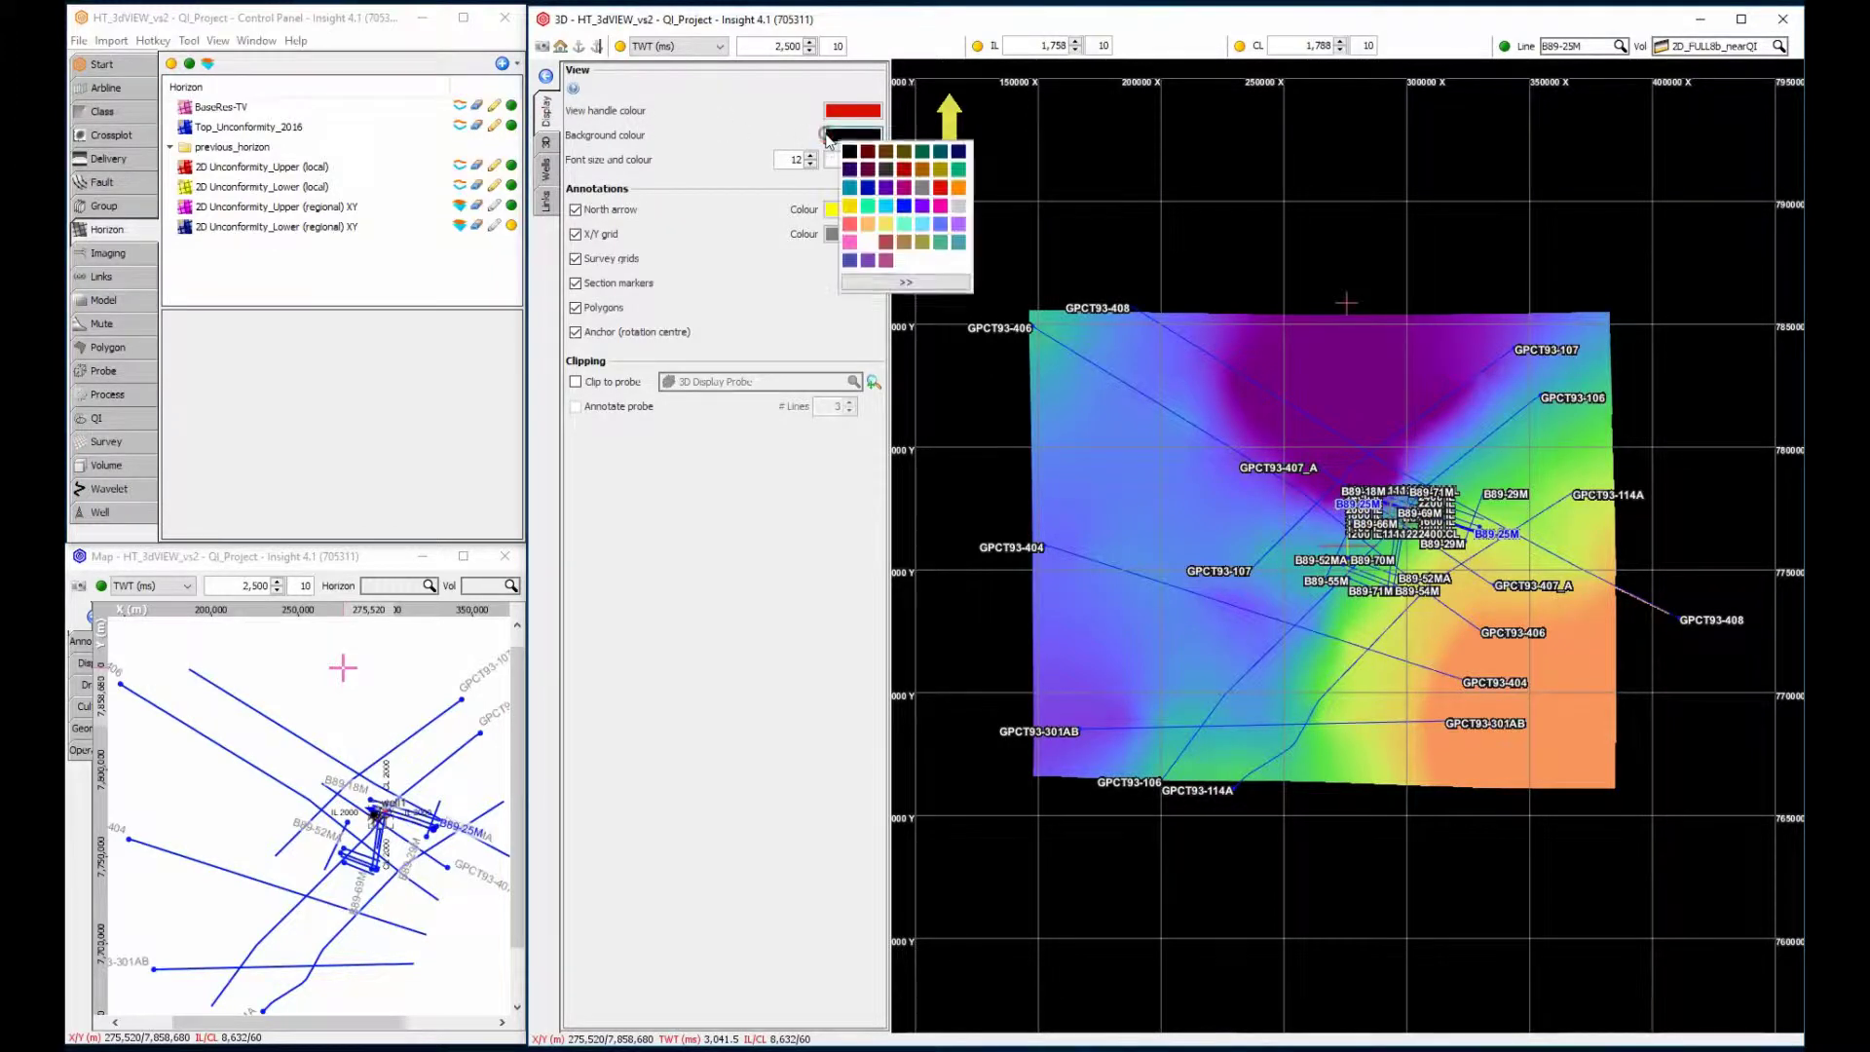
{"action": "left_click", "coordinate": [958, 207]}
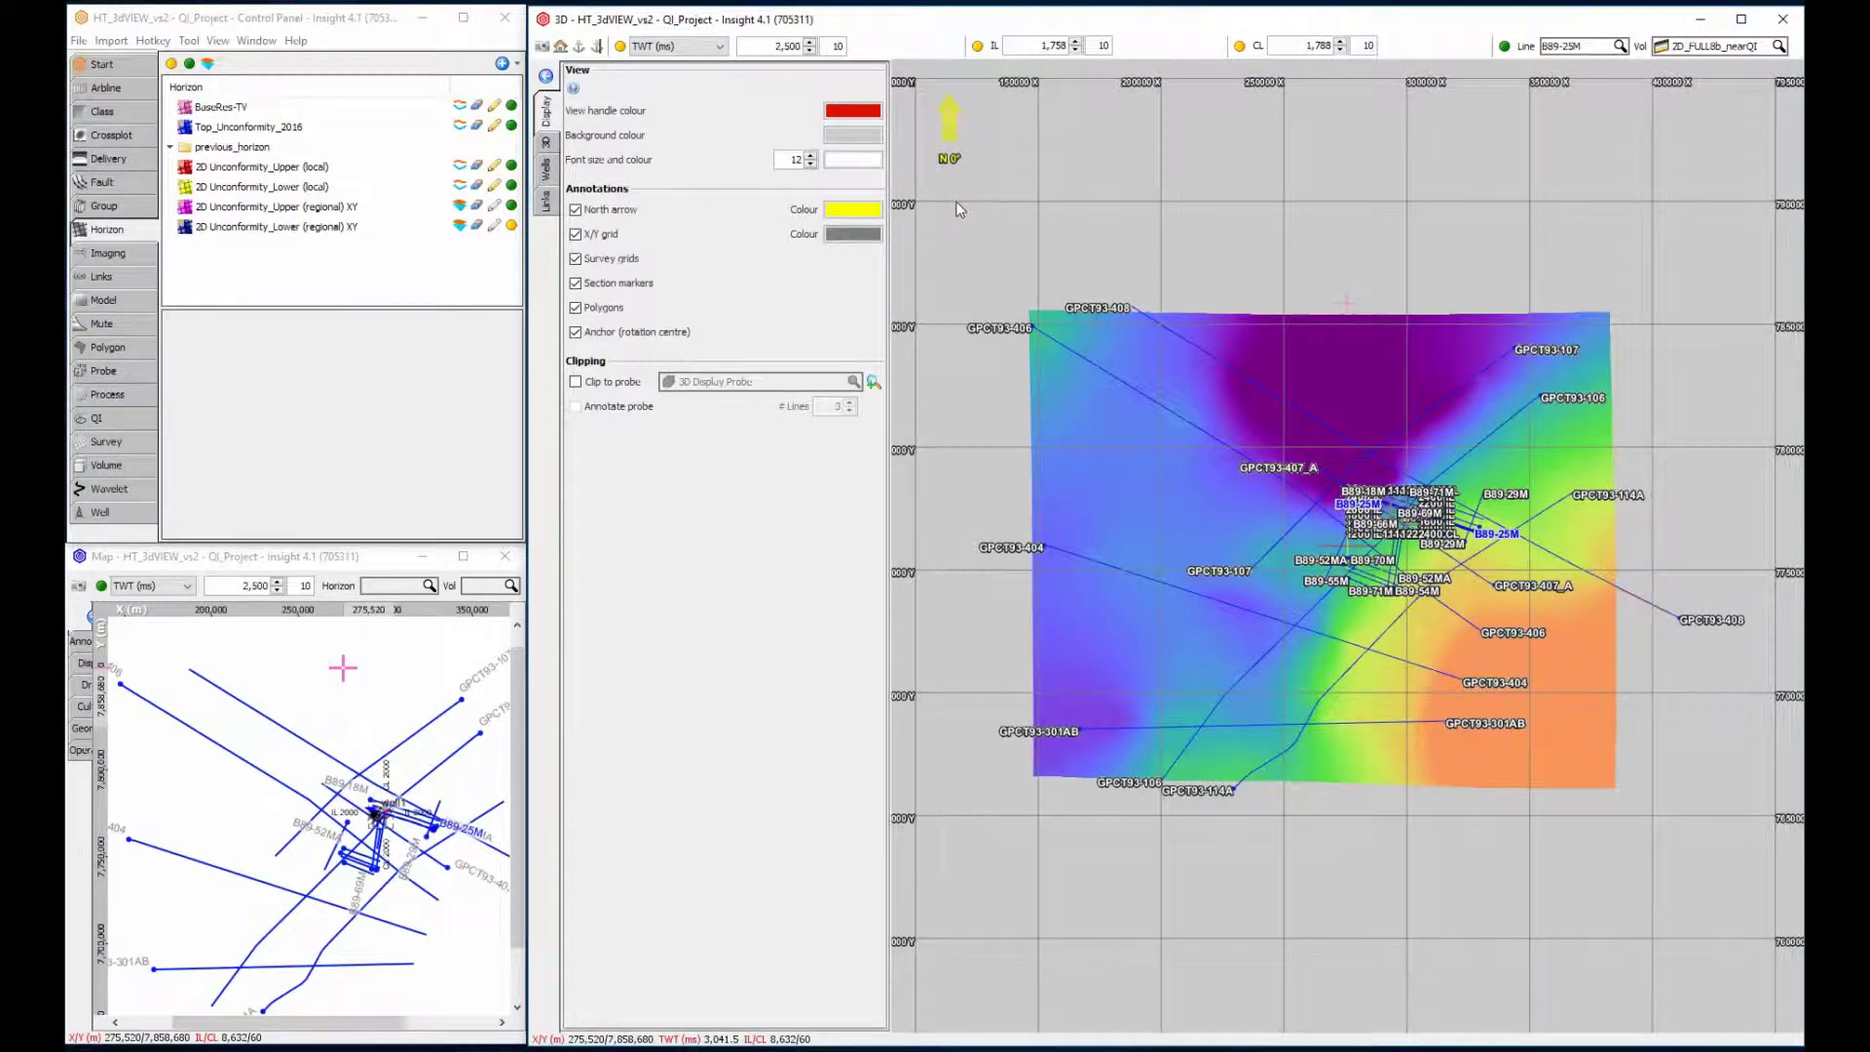
{"action": "left_click", "coordinate": [867, 138]}
{"action": "left_click", "coordinate": [848, 151]}
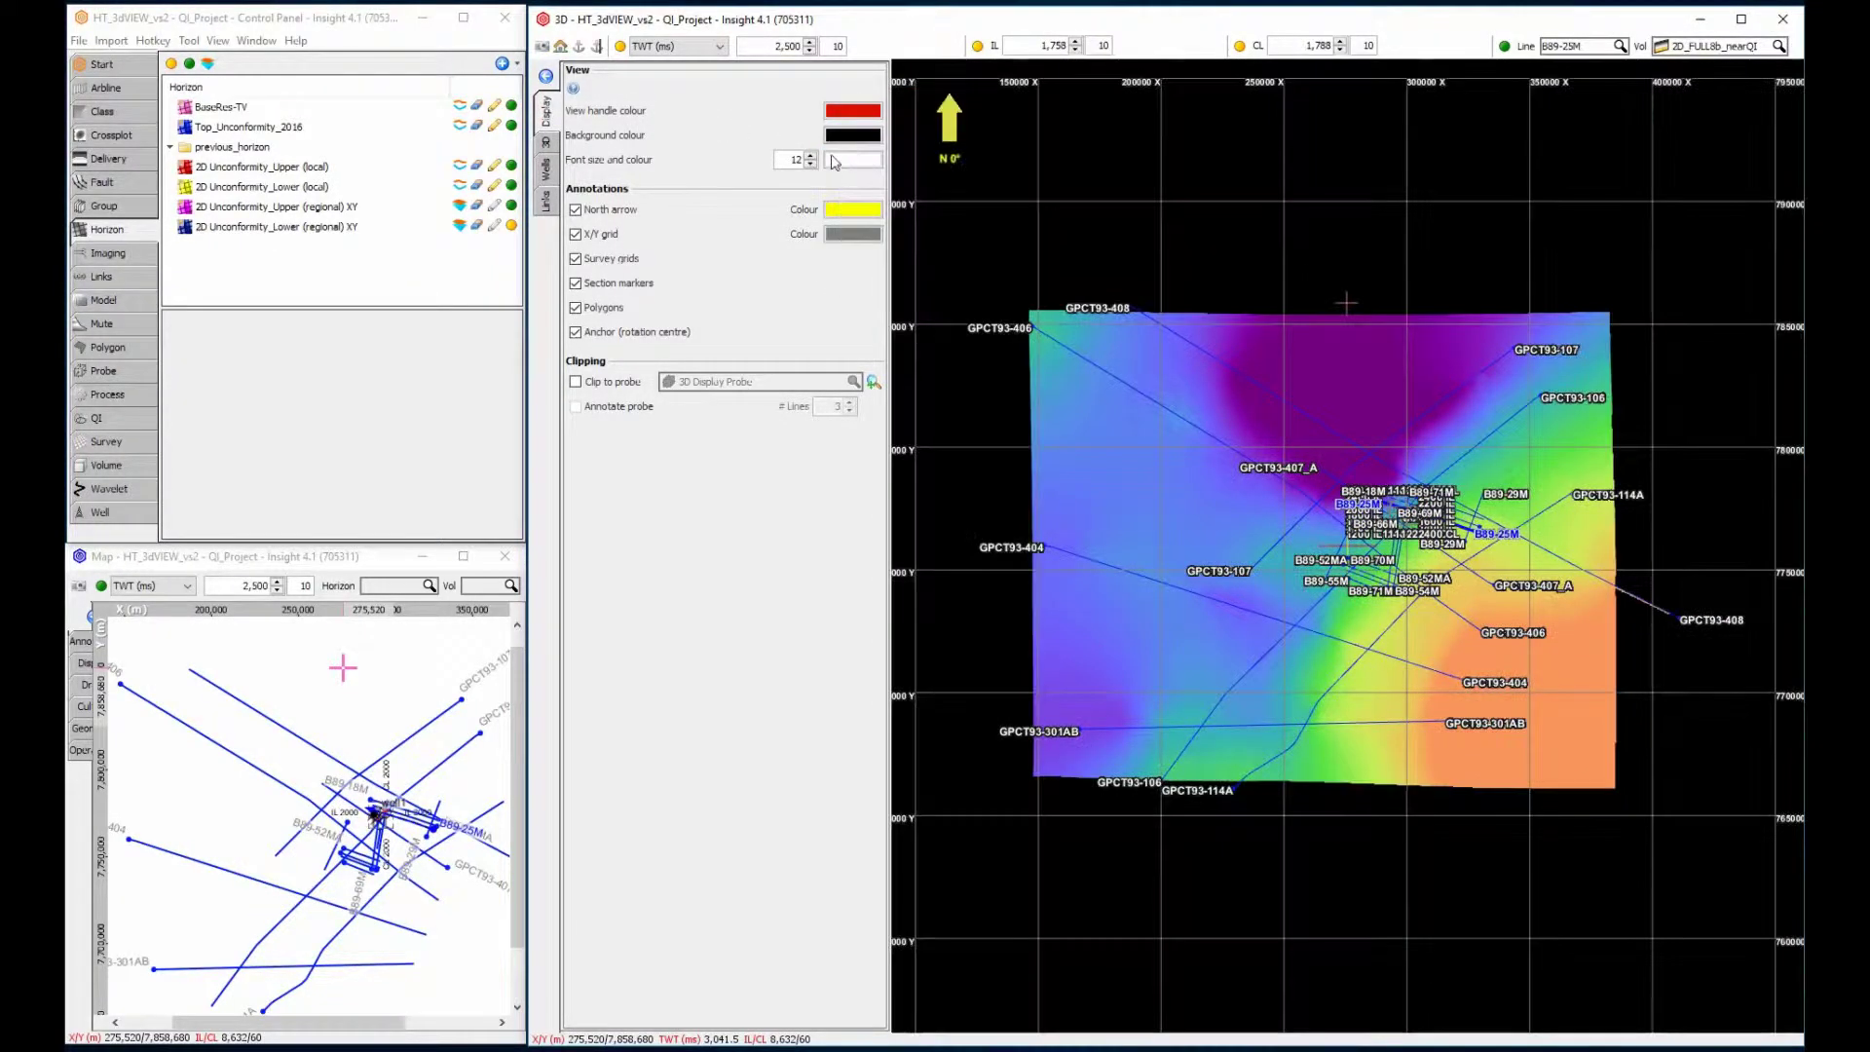
Step: Set the 3D view's annotation font size to 0 and hide the X/Y grid
{"action": "double_click", "coordinate": [784, 159]}
{"action": "type", "text": "0"}
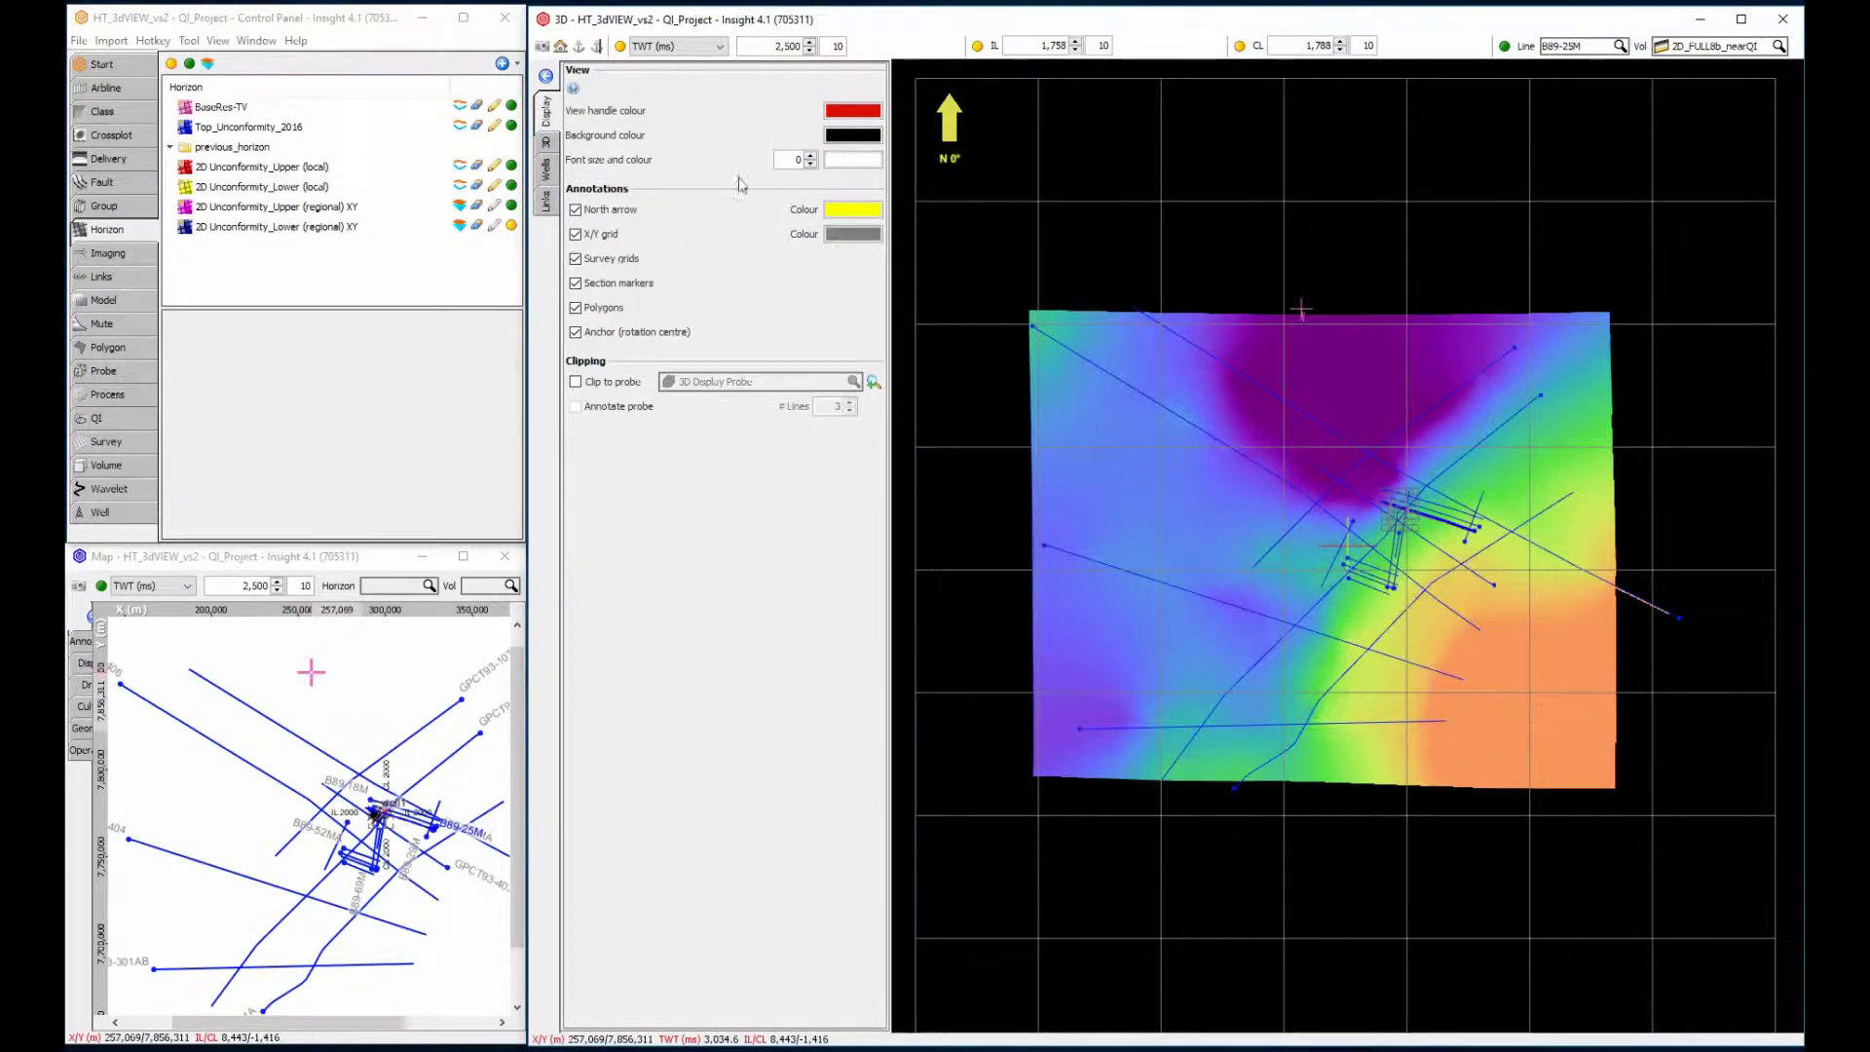
{"action": "left_click", "coordinate": [576, 235]}
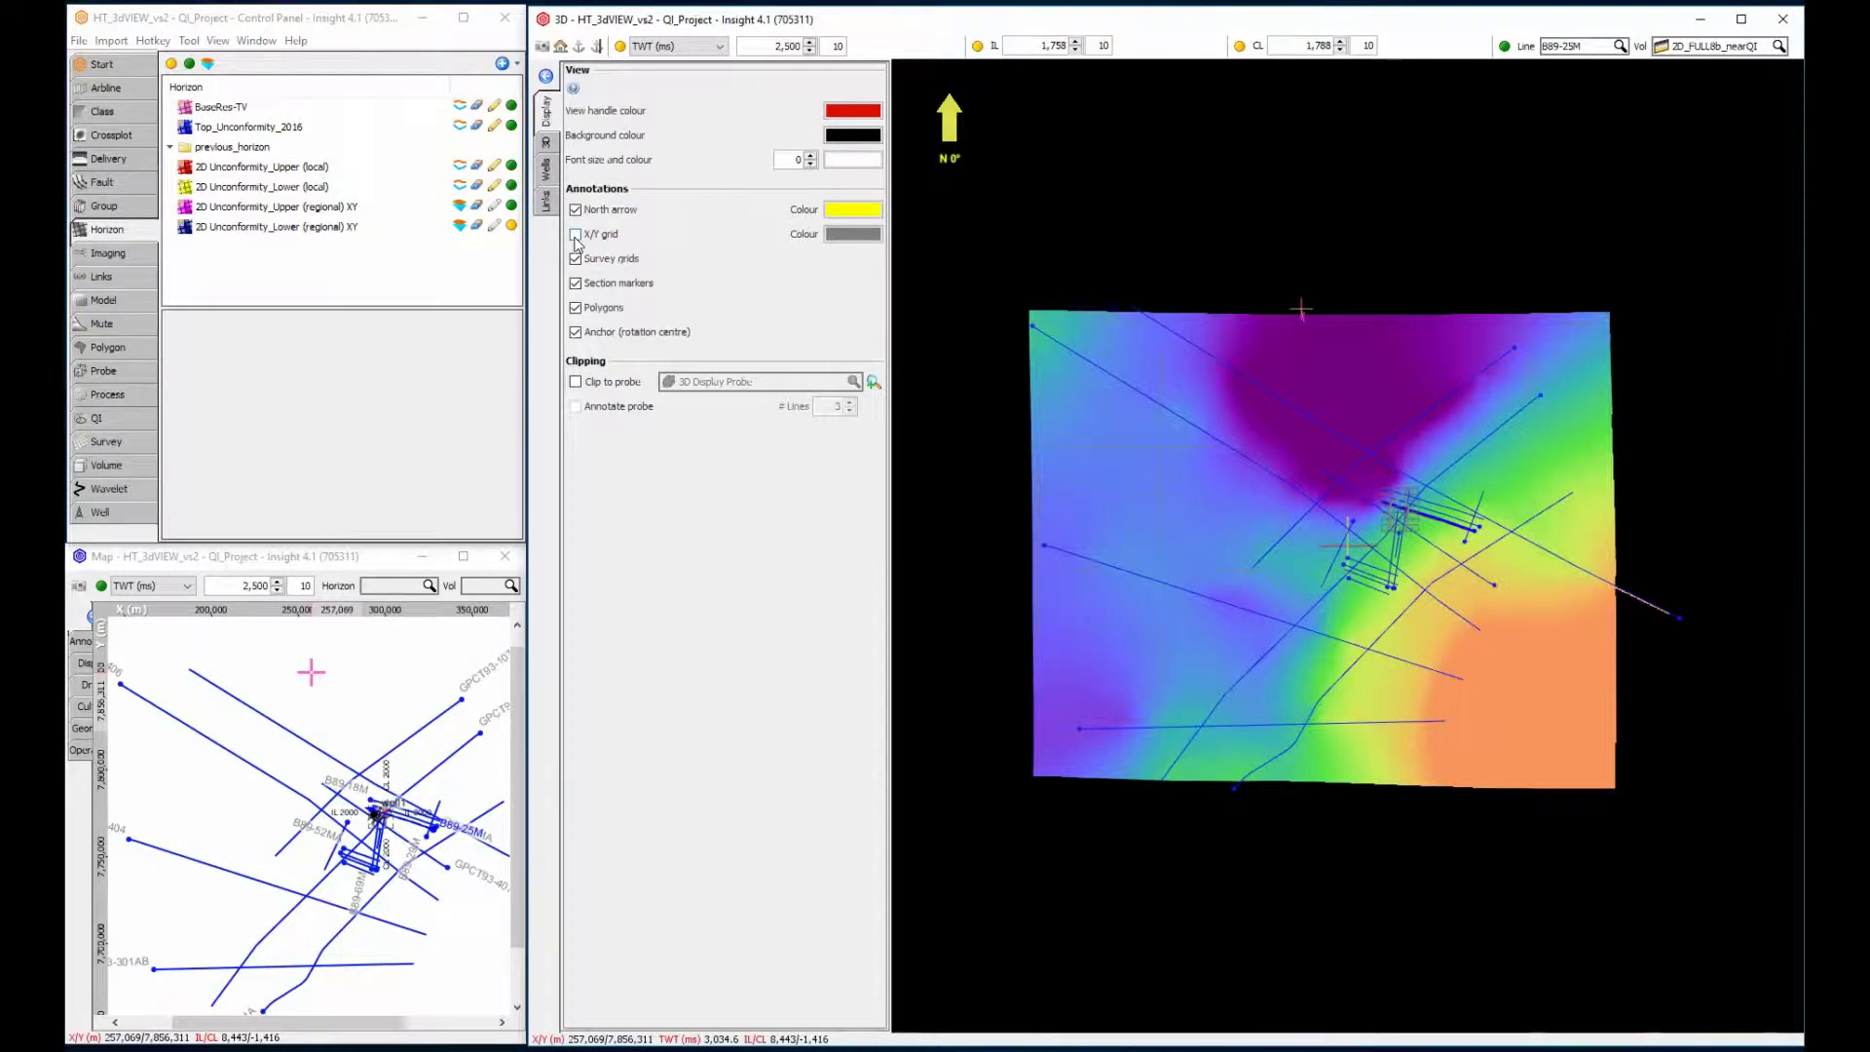
Step: Zoom in on the horizon surface and rotate and pan the 3D view to an oblique northeast angle
{"action": "scroll", "coordinate": [1300, 559], "scroll_direction": "up", "scroll_amount": 5}
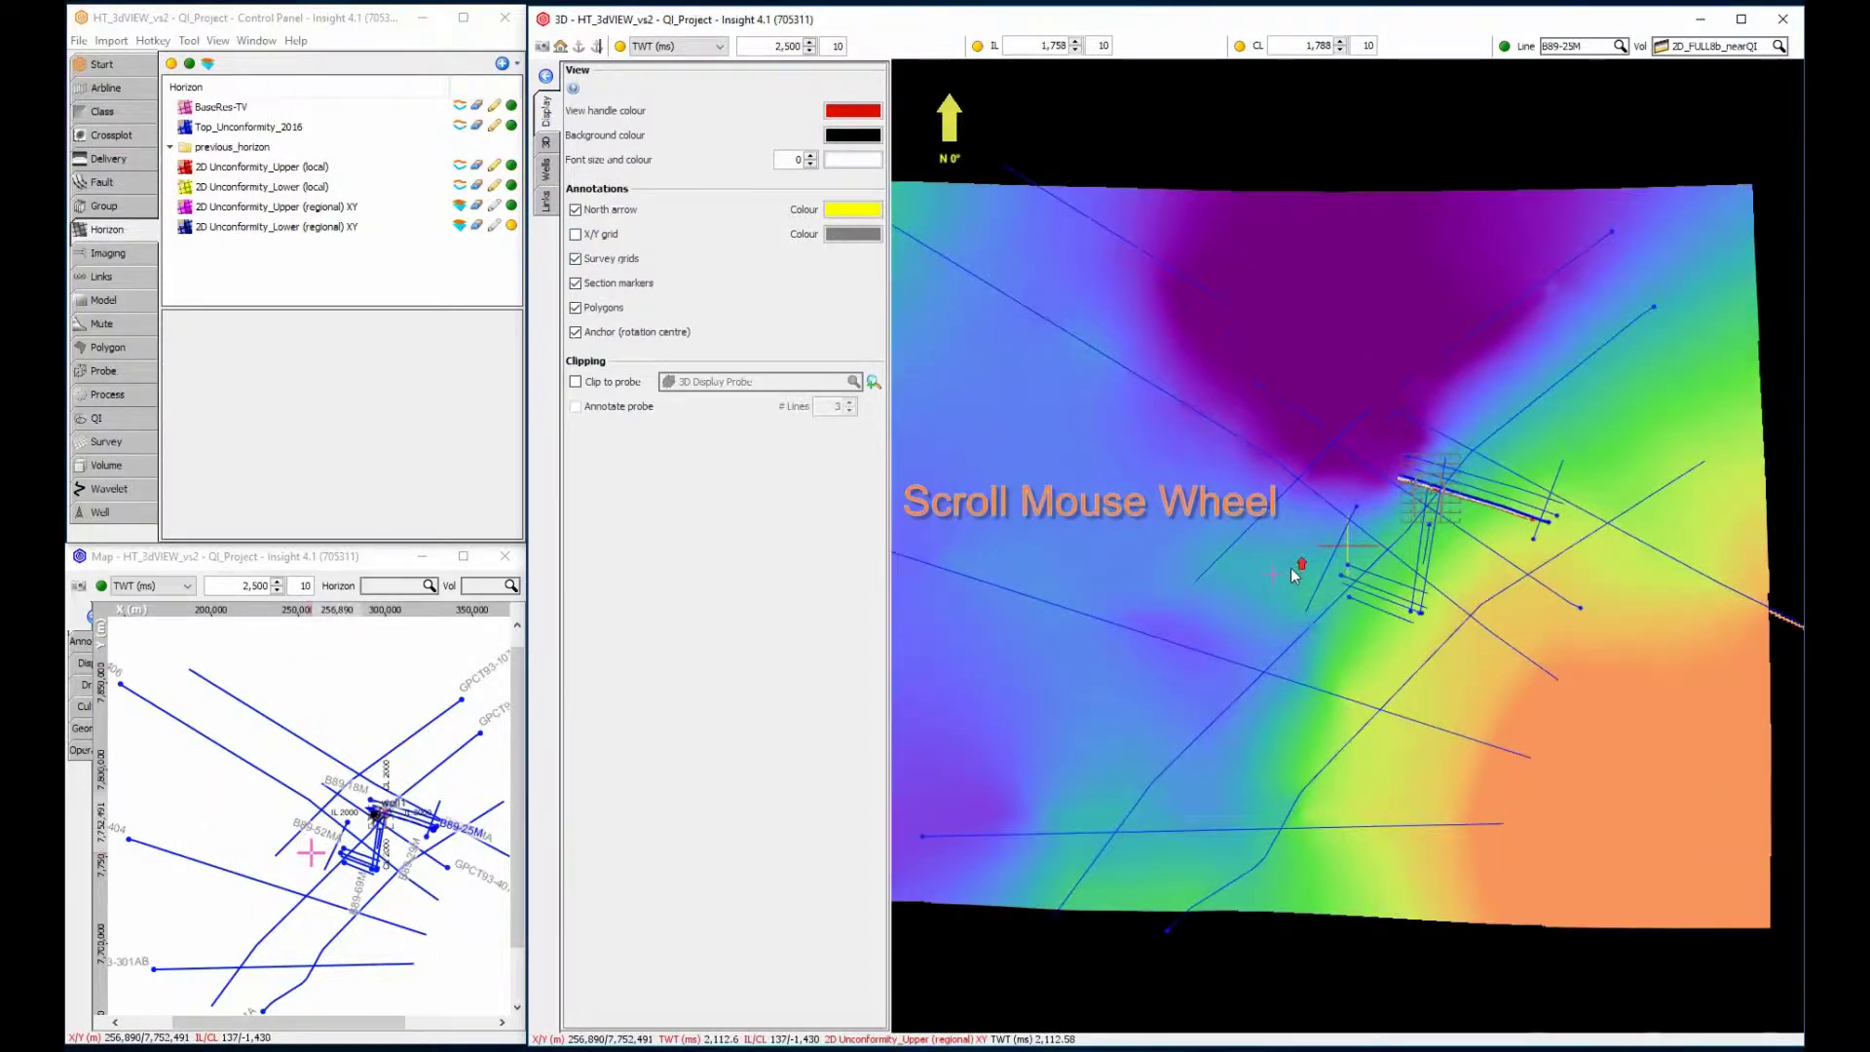
{"action": "scroll", "coordinate": [1294, 574], "scroll_direction": "up", "scroll_amount": 5}
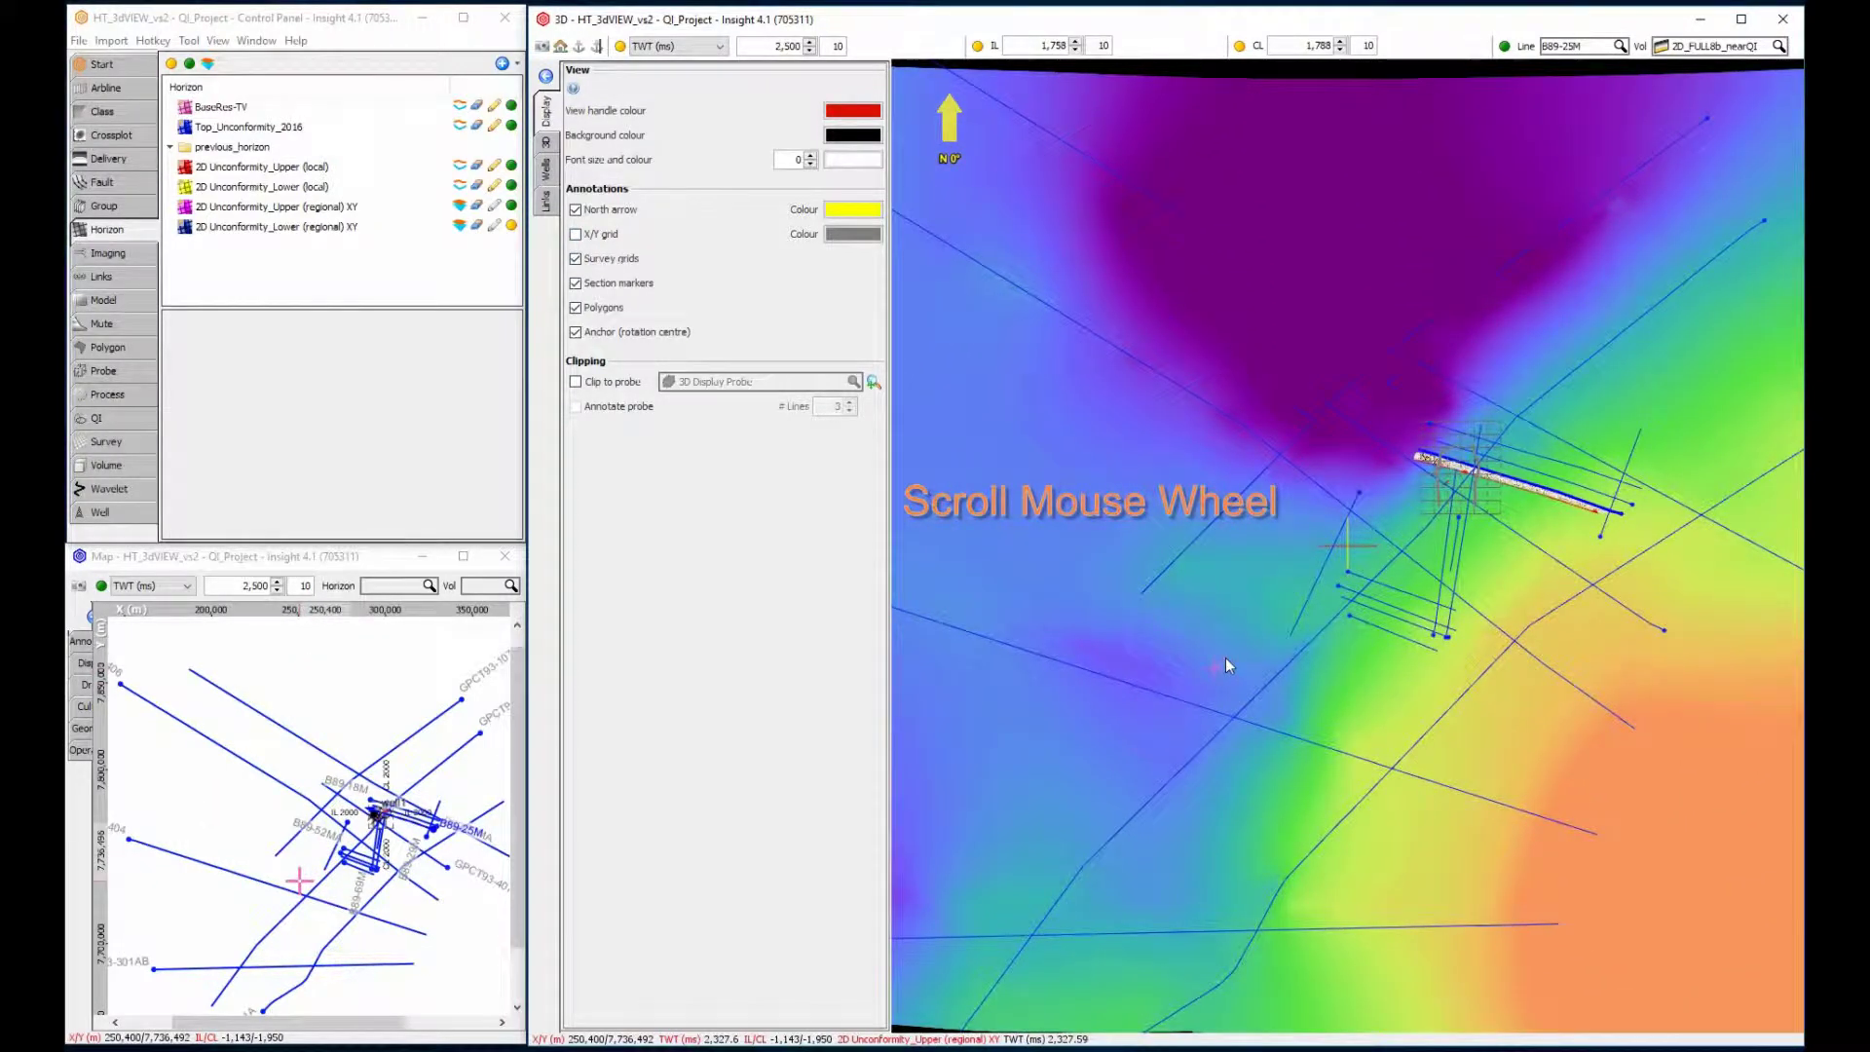
{"action": "left_click_drag", "start_coordinate": [1226, 658], "coordinate": [1471, 565]}
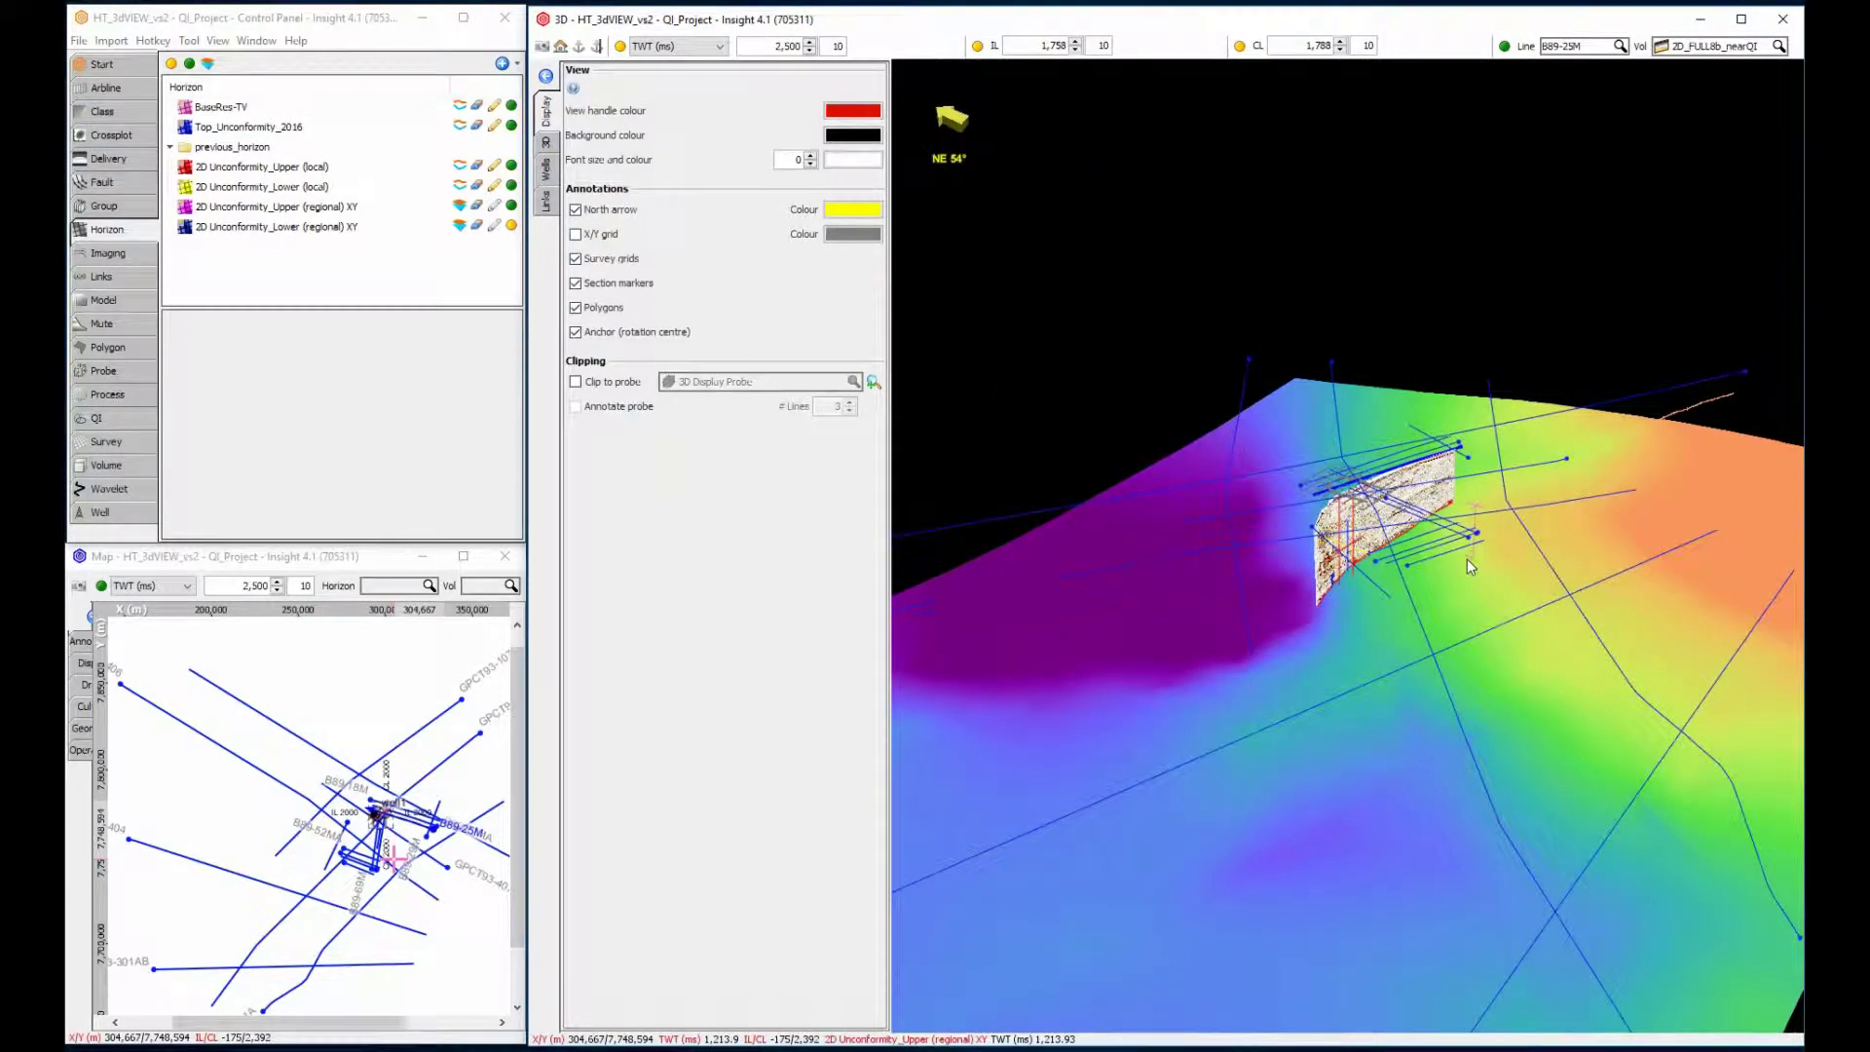
{"action": "right_click_drag", "start_coordinate": [1467, 559], "coordinate": [1370, 582]}
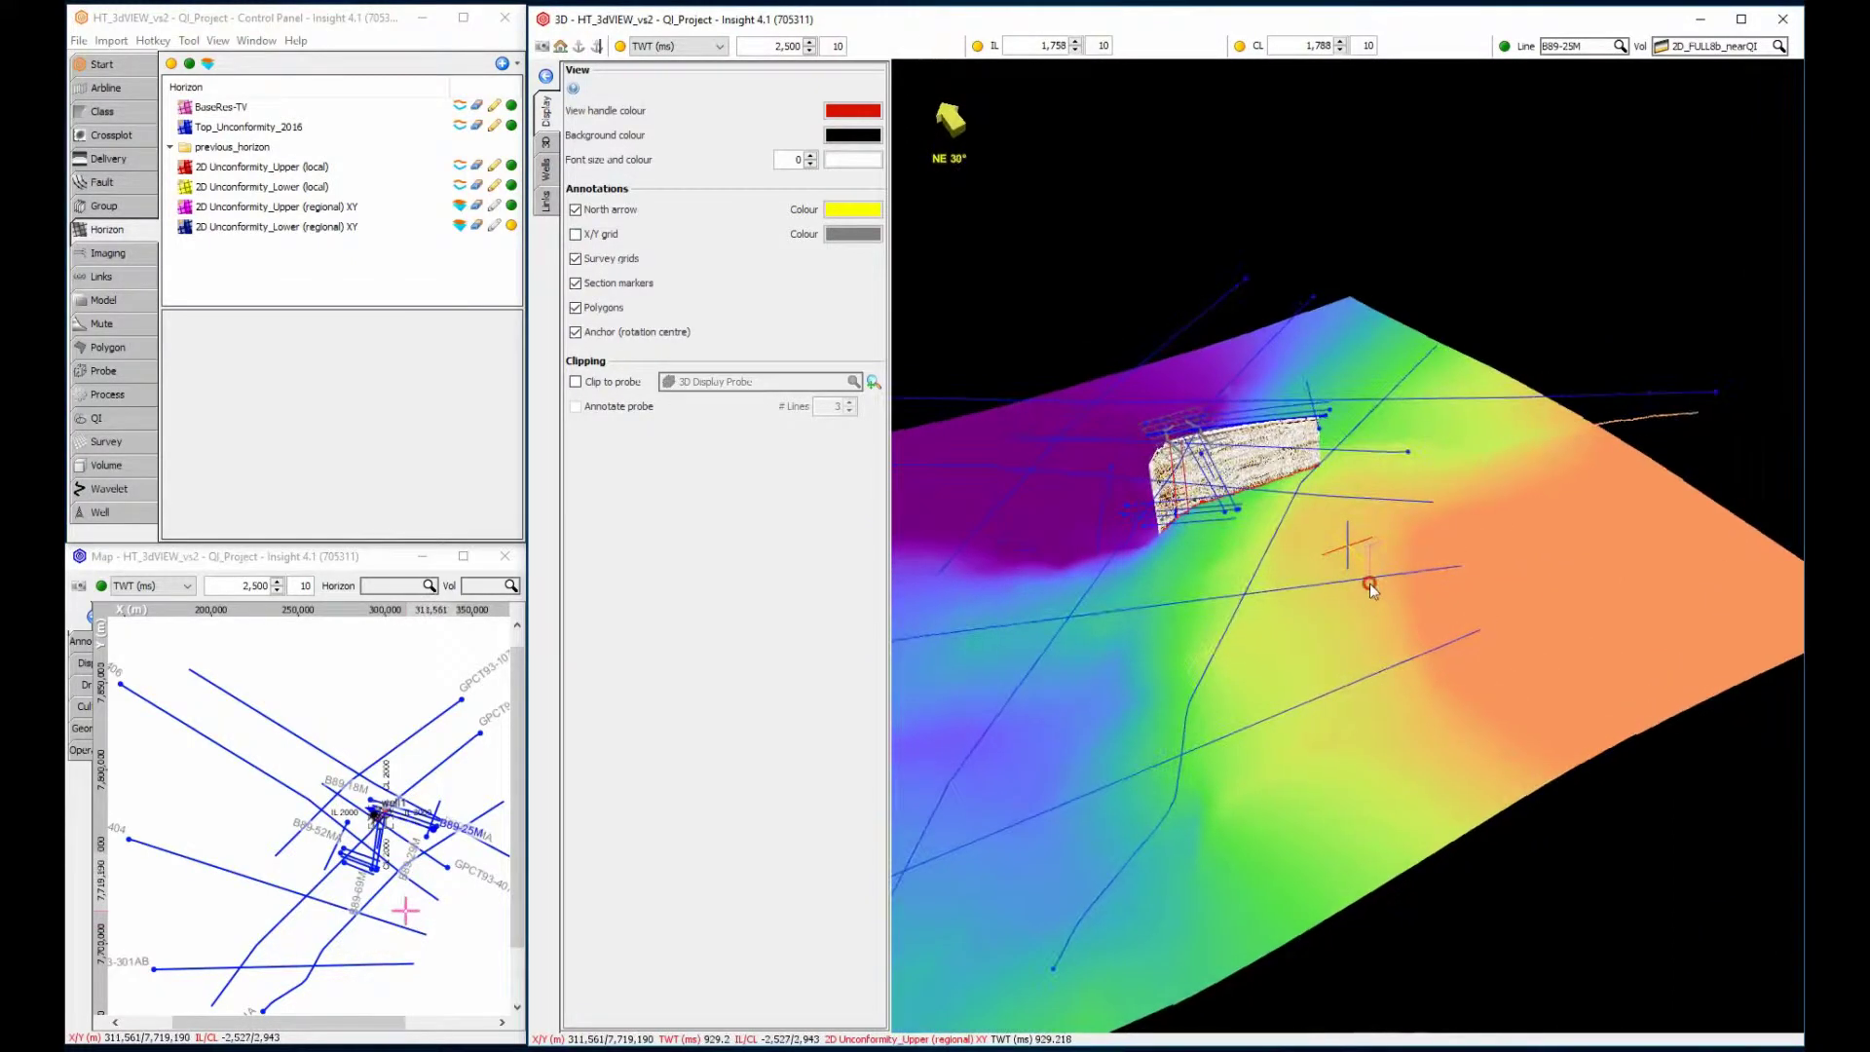
Step: Toggle the rotation centre anchor annotation off and back on
{"action": "left_click", "coordinate": [576, 332]}
{"action": "left_click", "coordinate": [576, 332]}
{"action": "left_click", "coordinate": [576, 332]}
Step: Collapse the display settings, anchor the rotation centre on the orange part of the horizon and rotate the view around it
{"action": "left_click_drag", "start_coordinate": [891, 70], "coordinate": [581, 54]}
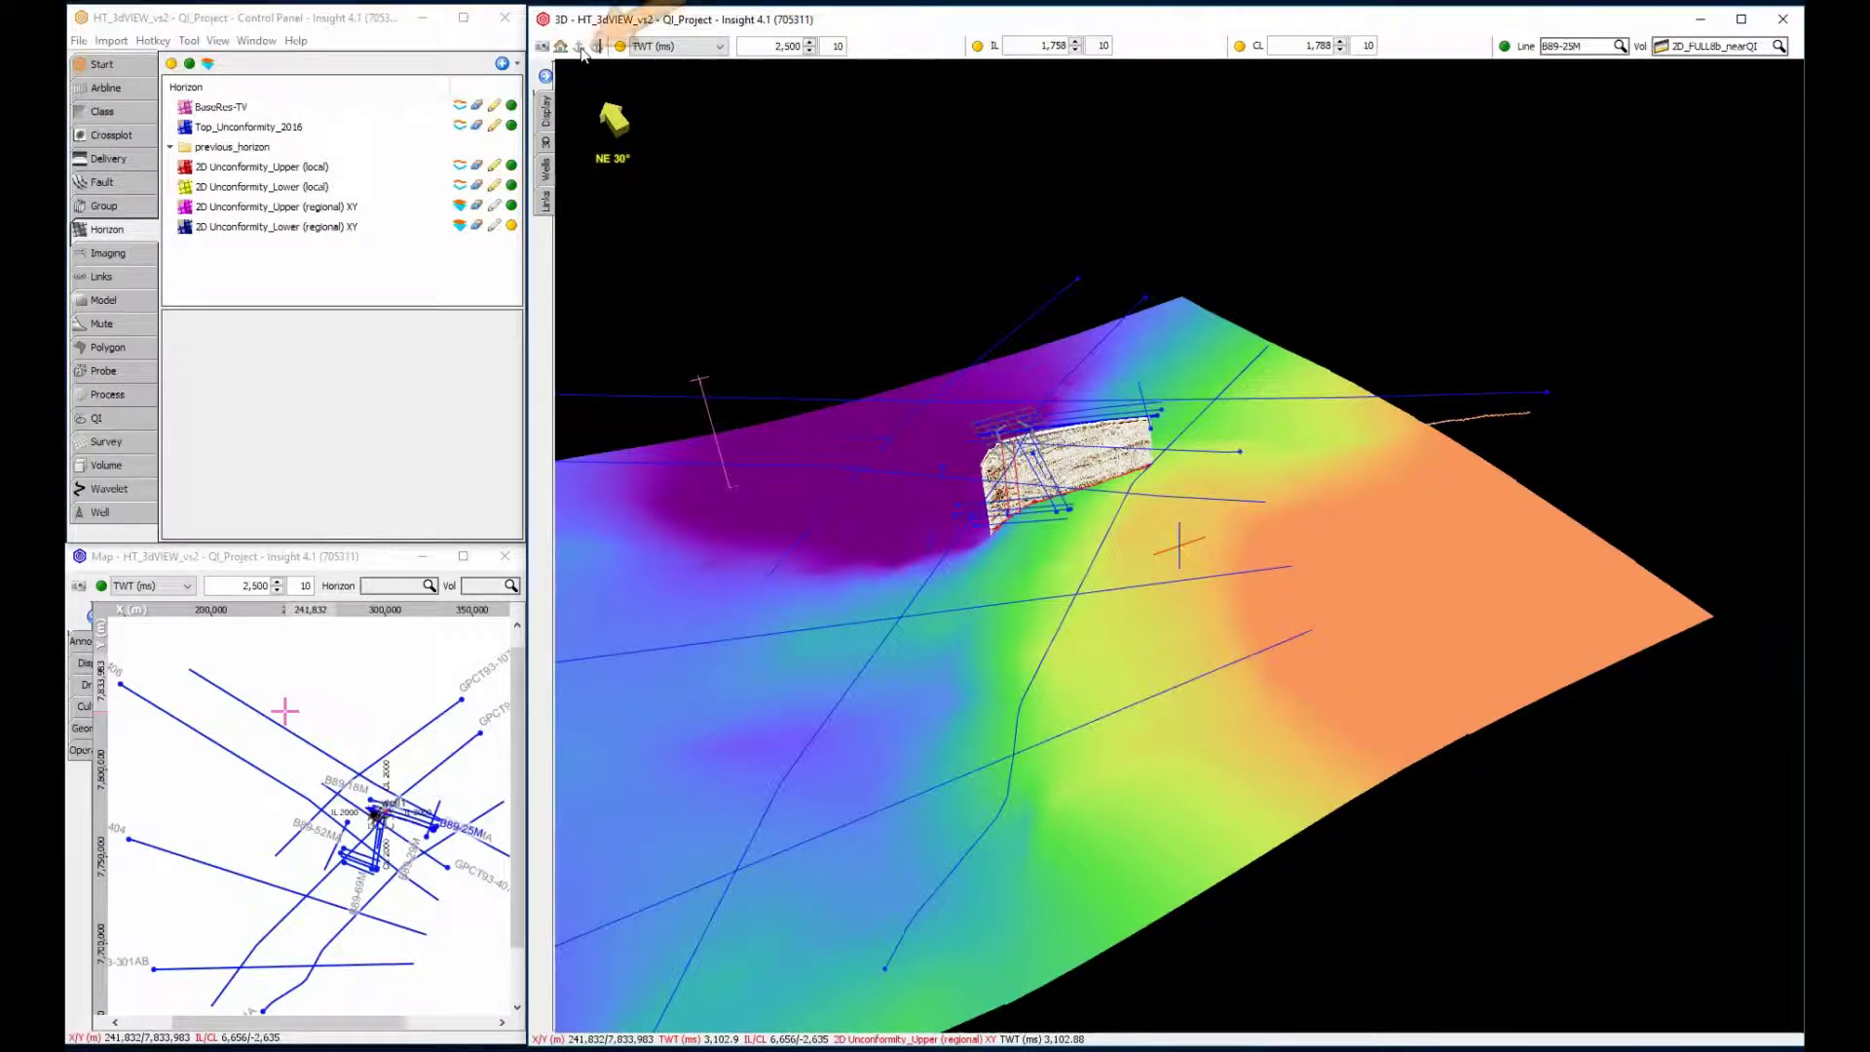
{"action": "left_click", "coordinate": [579, 47]}
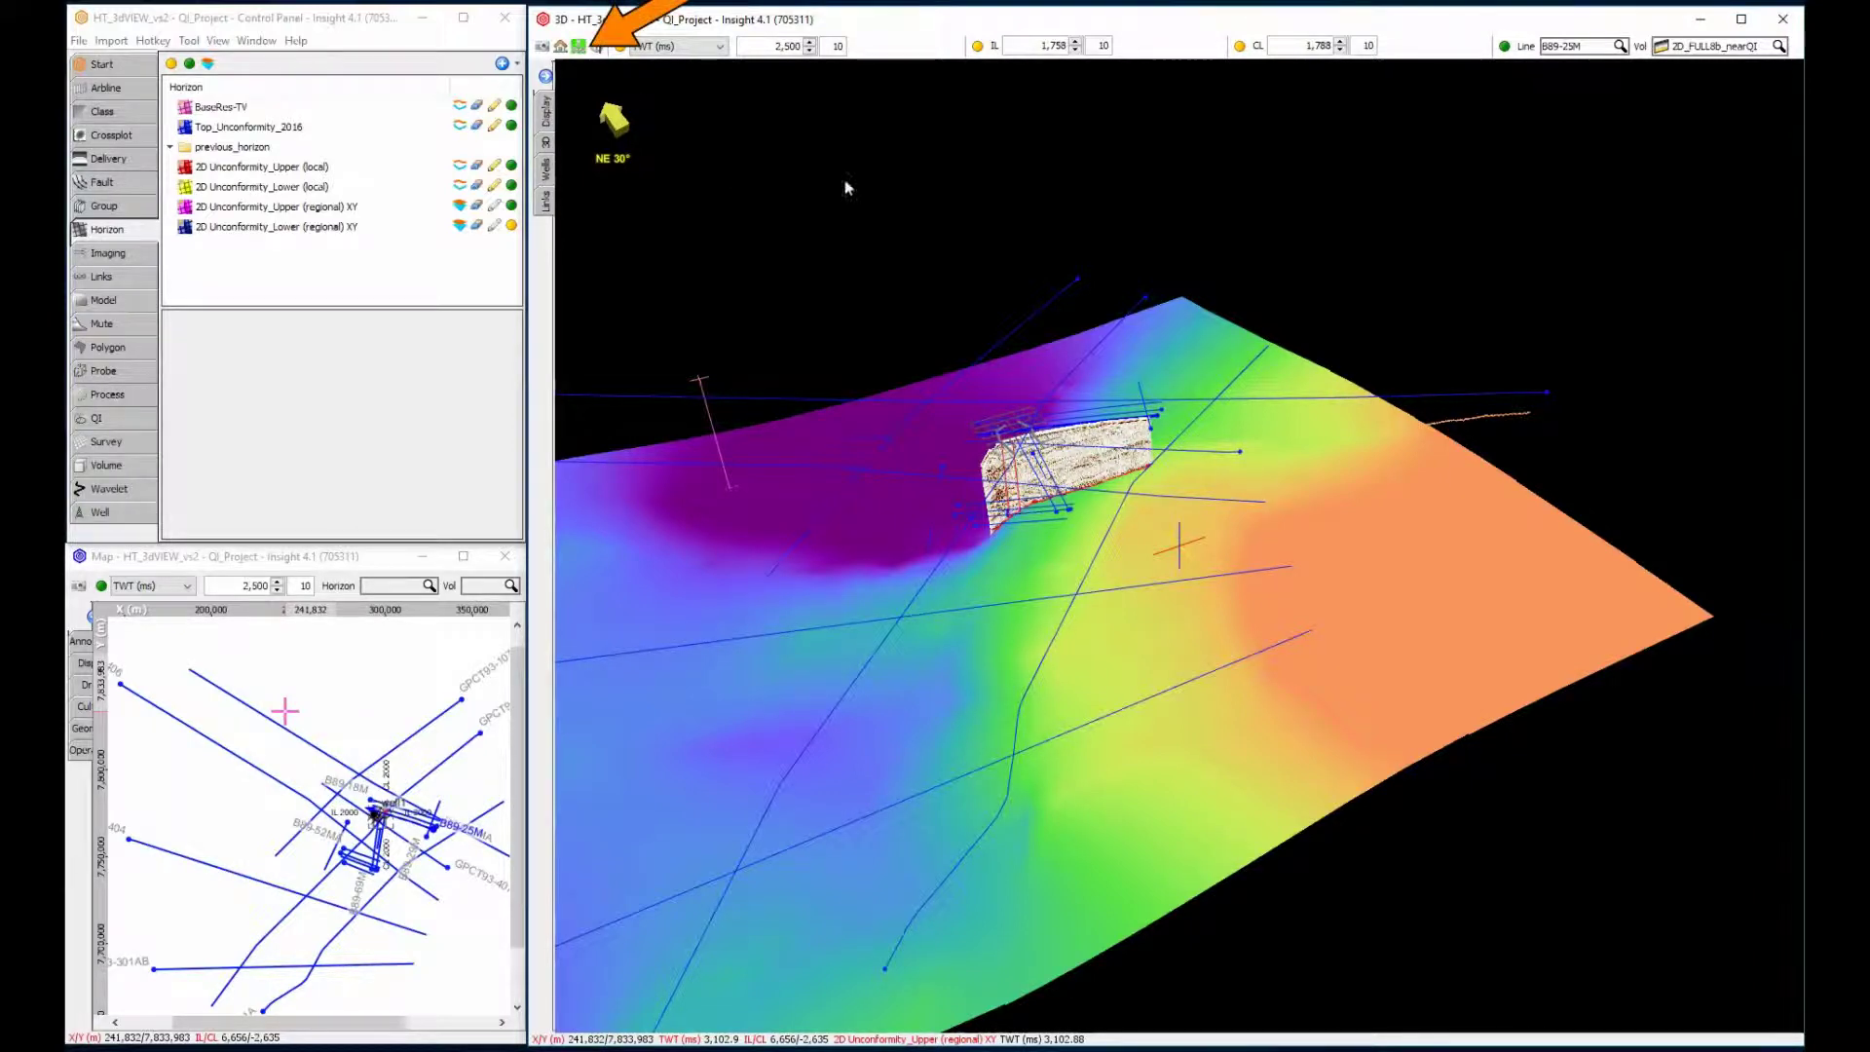
{"action": "left_click", "coordinate": [1426, 586]}
{"action": "mouse_move", "coordinate": [1031, 576]}
{"action": "left_mouse_down"}
{"action": "mouse_move", "coordinate": [1003, 598]}
{"action": "mouse_move", "coordinate": [1155, 618]}
{"action": "mouse_move", "coordinate": [1271, 571]}
{"action": "left_mouse_up"}
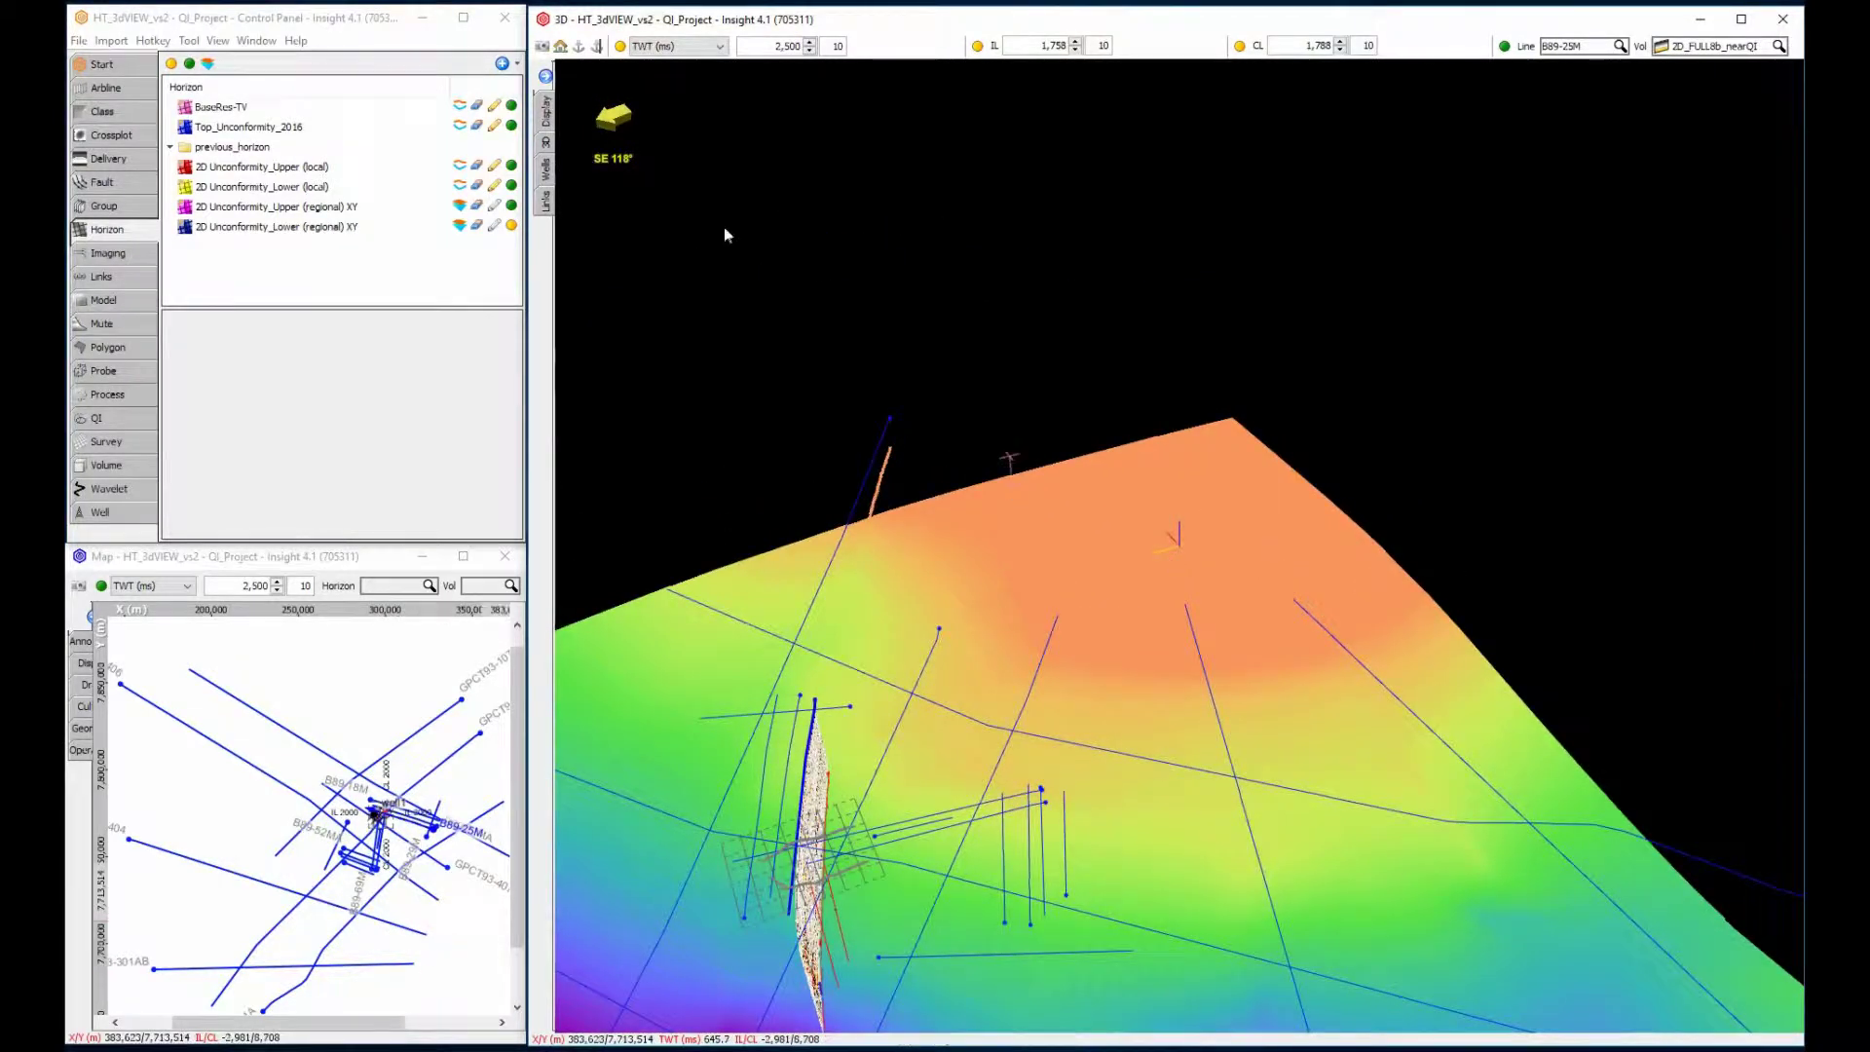
Step: Move the rotation anchor next to the B89-25M seismic section and rotate the view around it to the northeast
{"action": "left_click", "coordinate": [580, 47]}
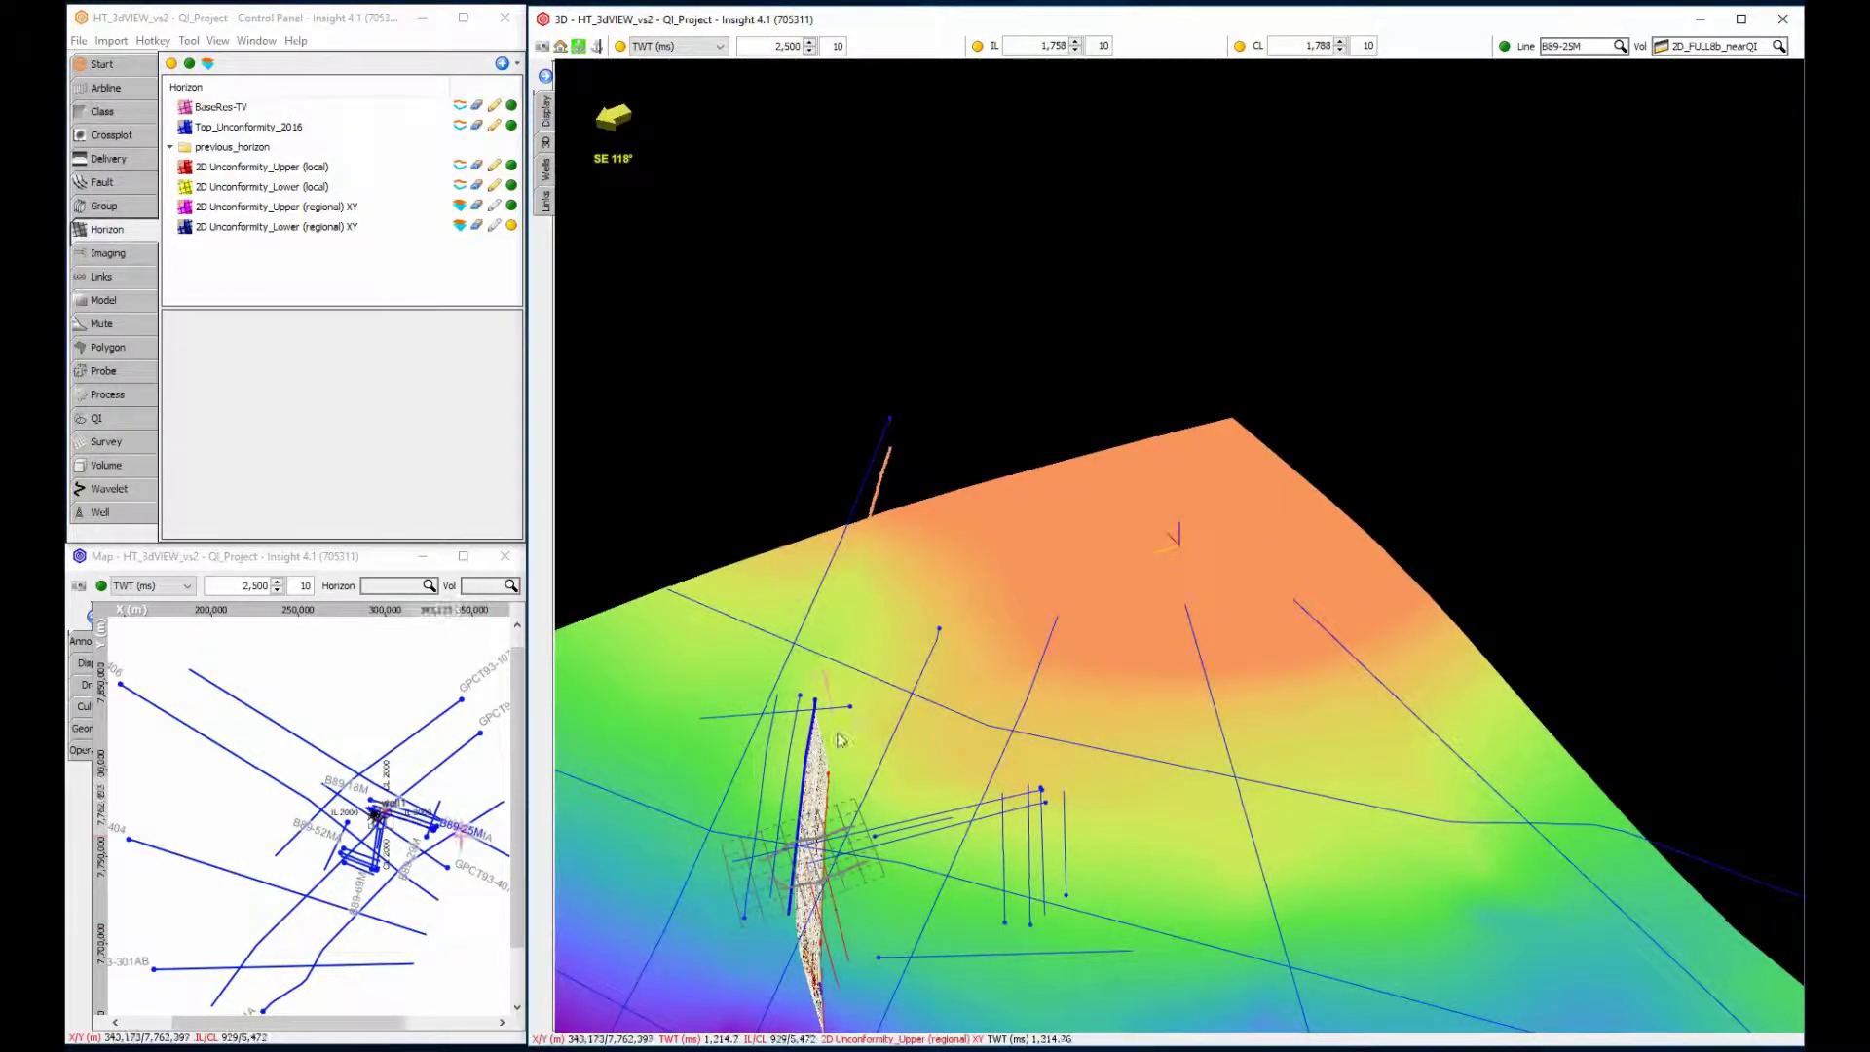
{"action": "left_click", "coordinate": [844, 795]}
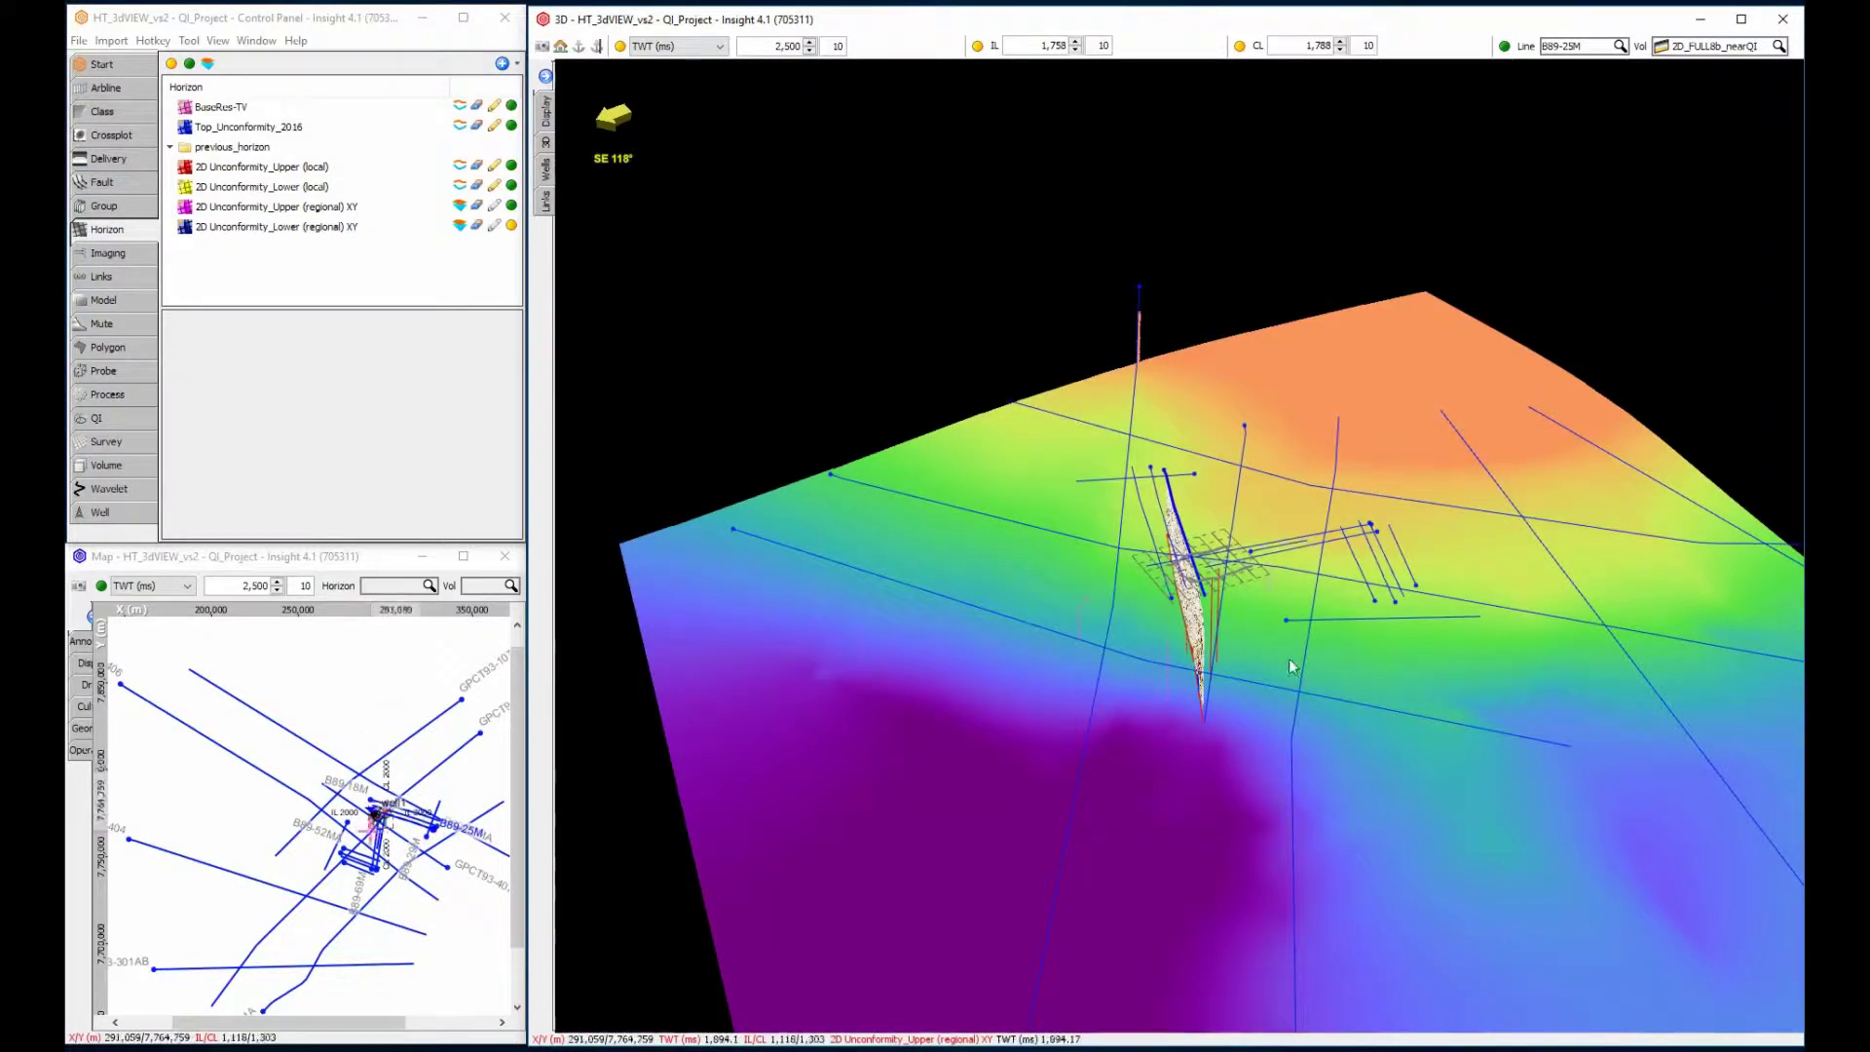
{"action": "left_click_drag", "start_coordinate": [1288, 658], "coordinate": [1013, 658]}
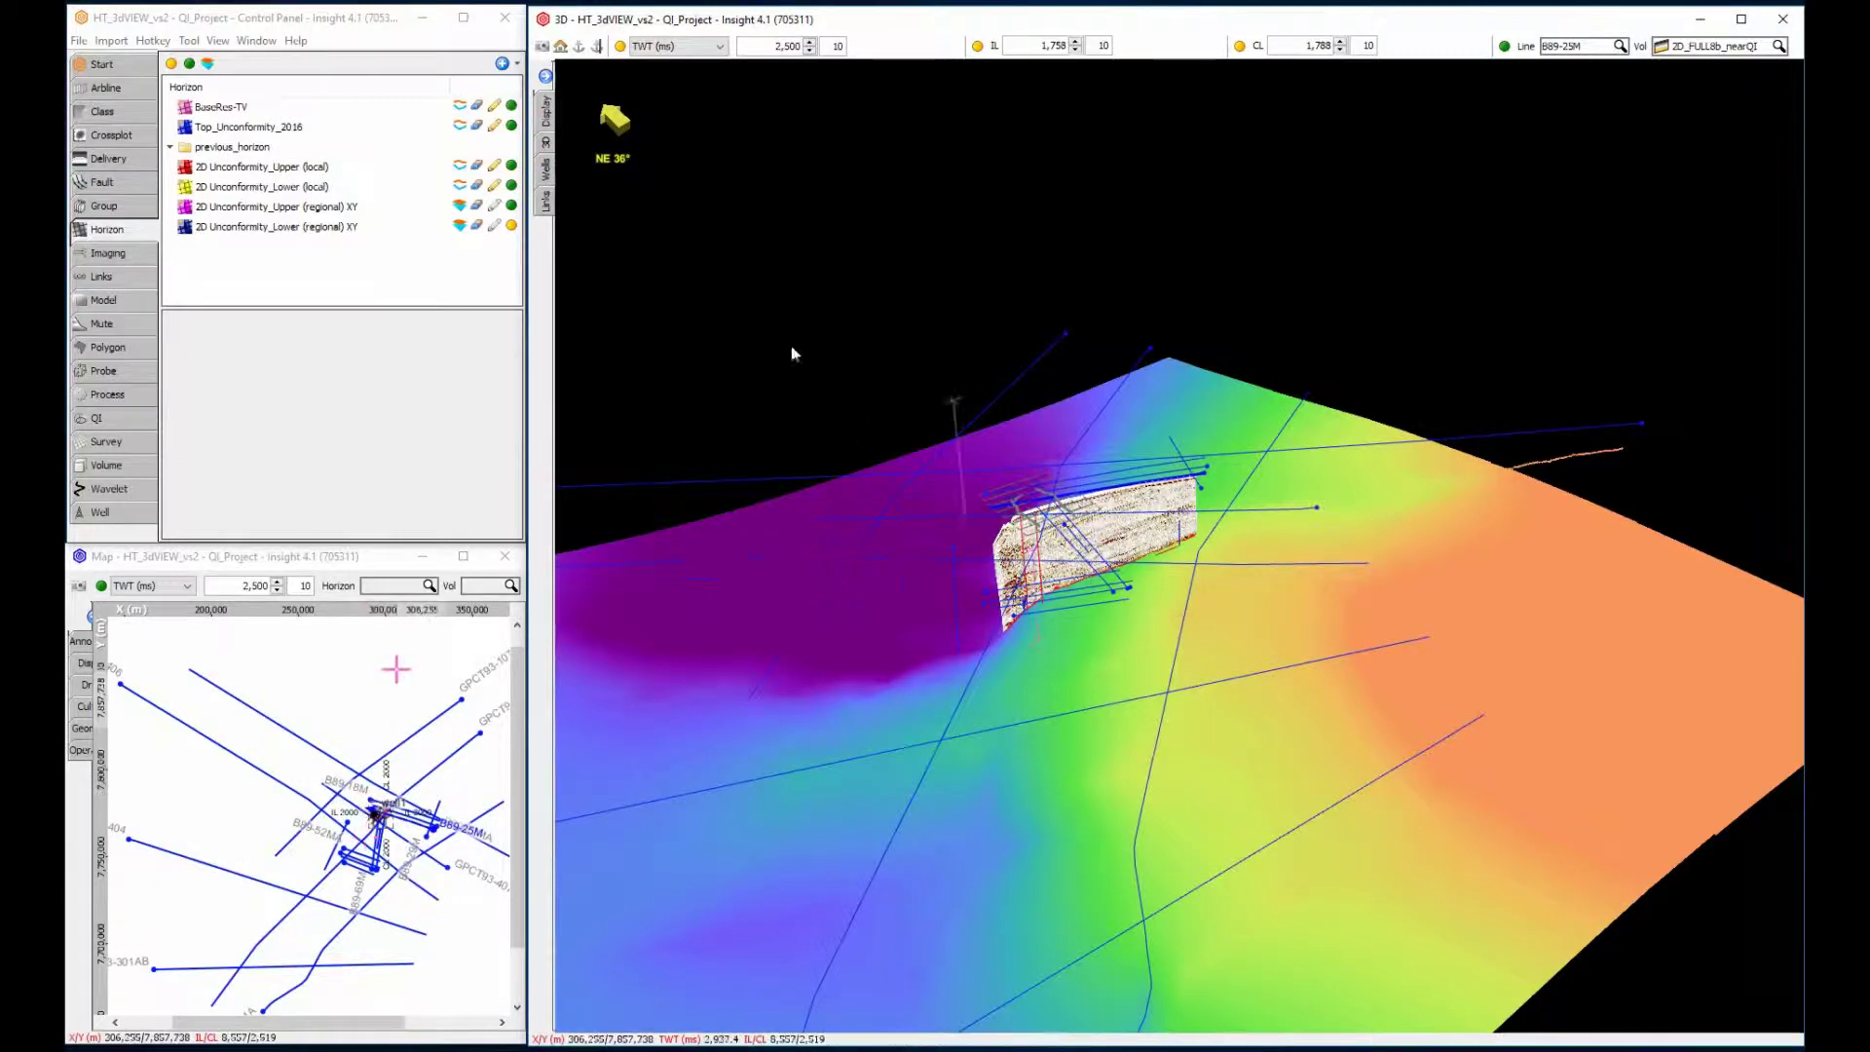
Step: Orient the 3D view to face the B89-25M seismic section and zoom in on it
{"action": "left_click", "coordinate": [595, 53]}
{"action": "left_click", "coordinate": [1113, 544]}
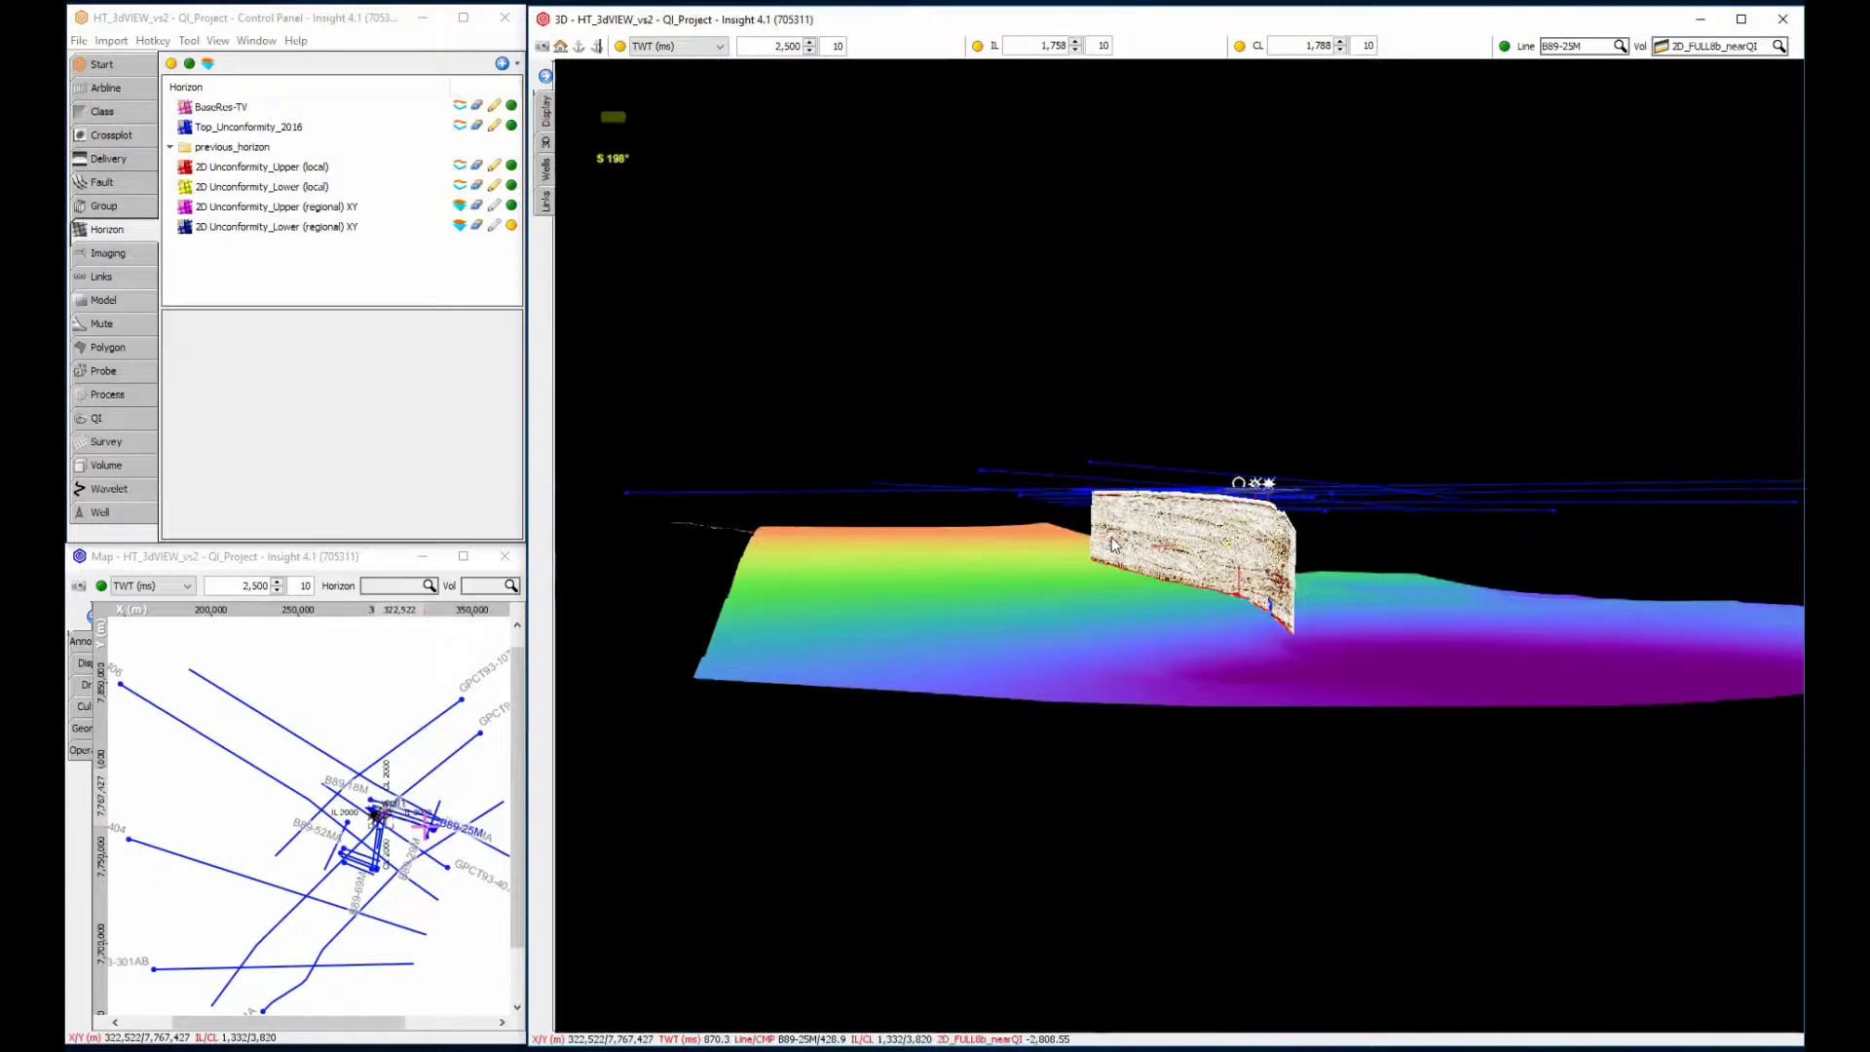
{"action": "scroll", "coordinate": [1220, 557], "scroll_direction": "up", "scroll_amount": 4}
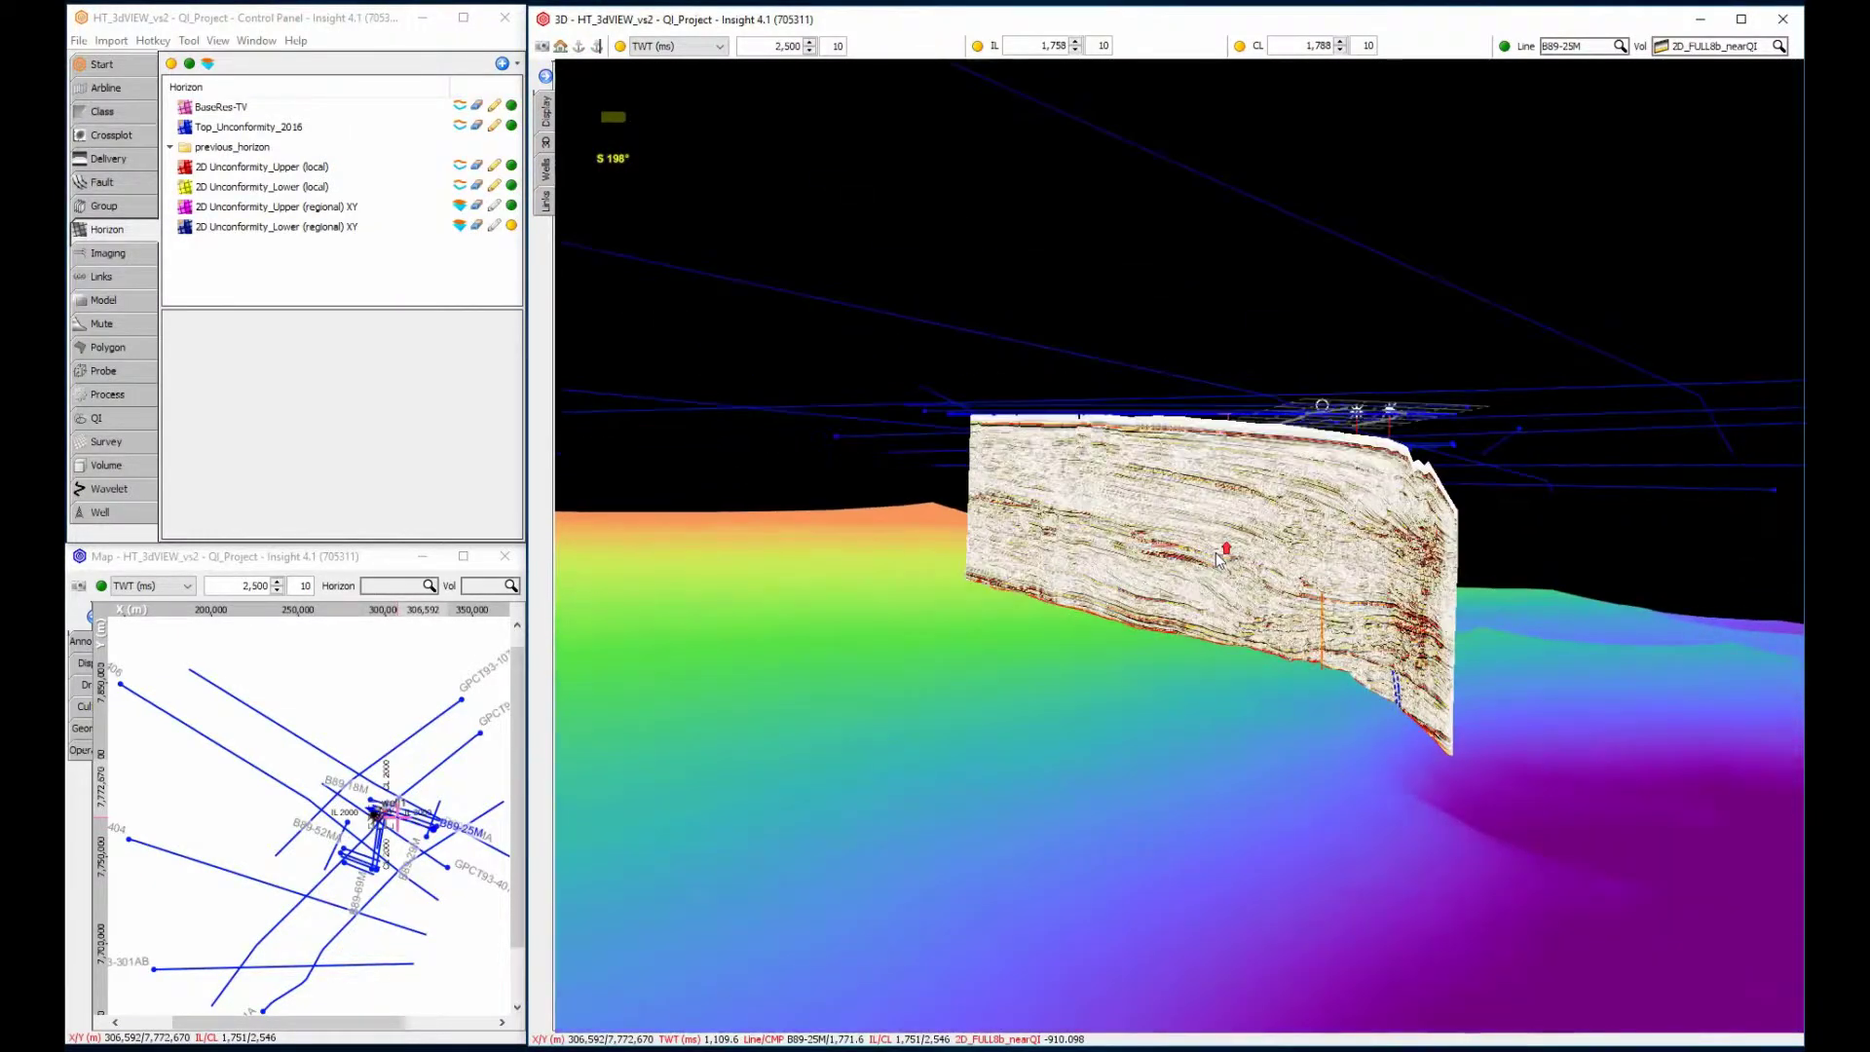
{"action": "scroll", "coordinate": [1219, 557], "scroll_direction": "up", "scroll_amount": 1}
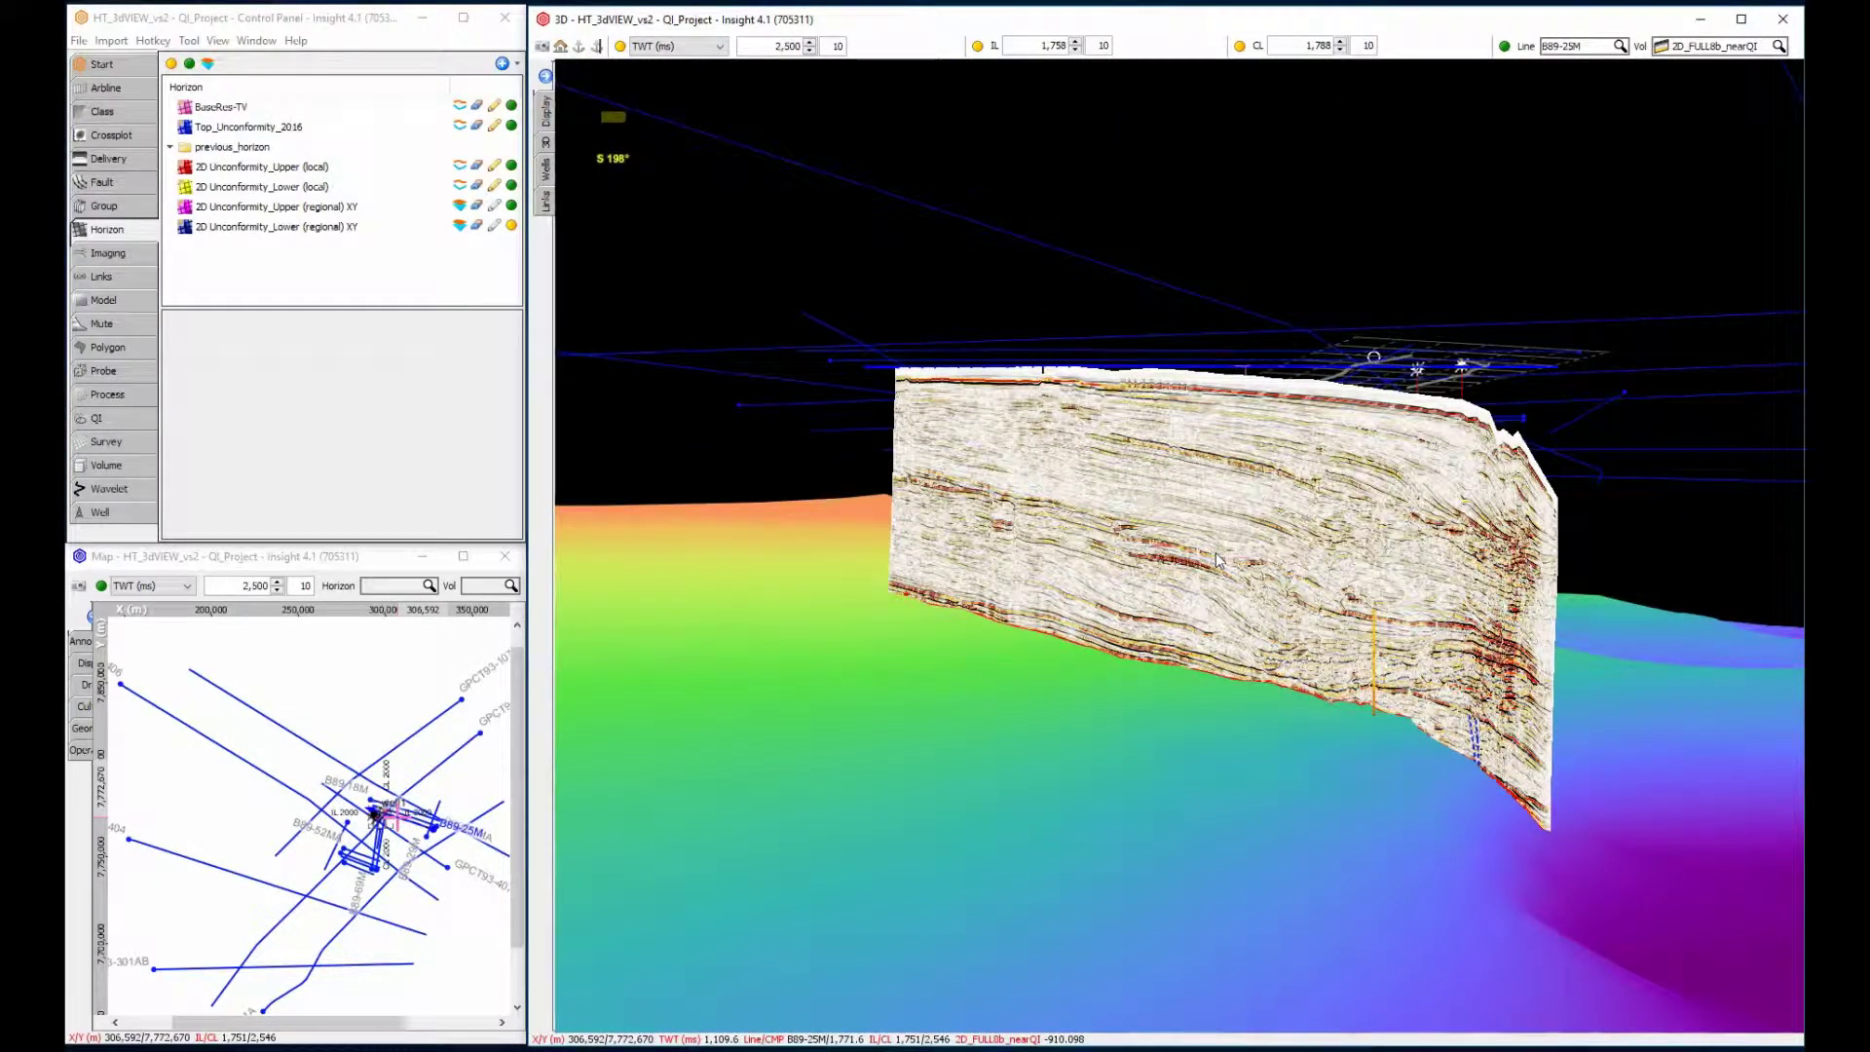
Step: Reset the 3D view to home, rotate it obliquely to the northeast and hide the 2D Unconformity_Upper (regional) XY horizon
{"action": "left_click", "coordinate": [561, 46]}
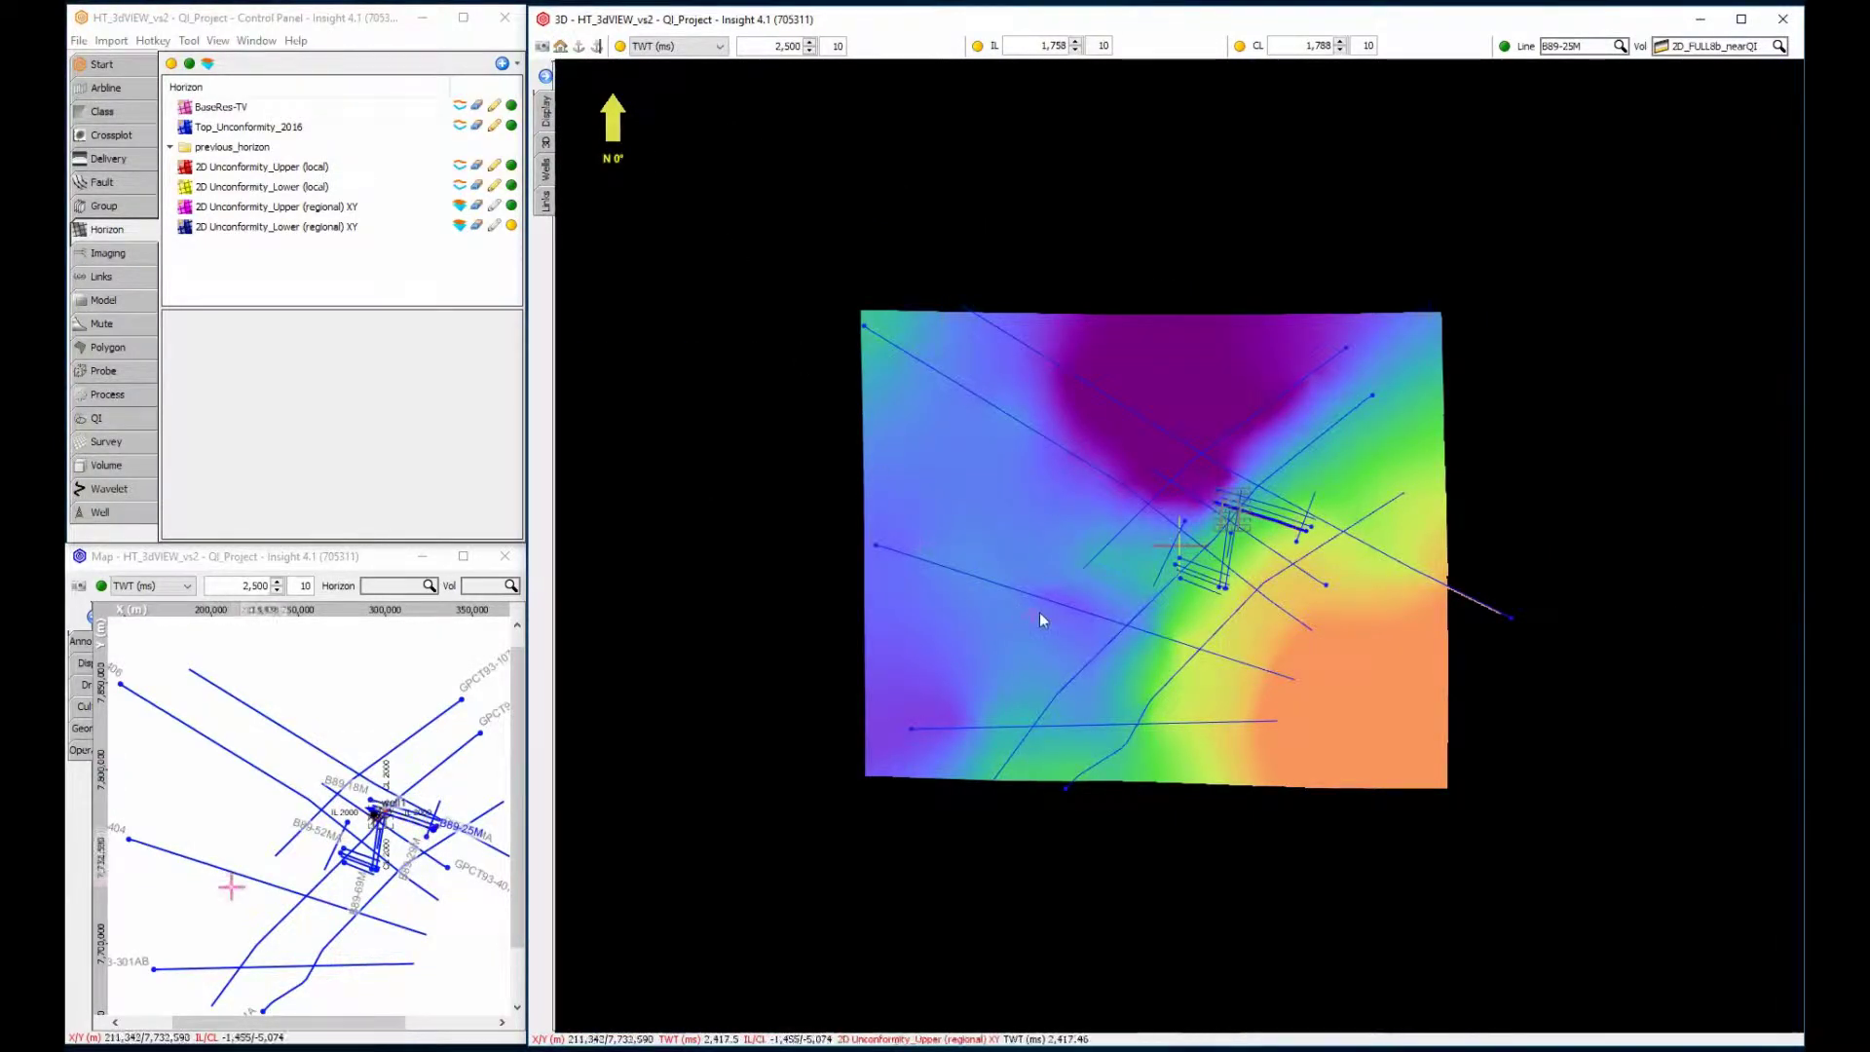
{"action": "left_click_drag", "start_coordinate": [1039, 611], "coordinate": [1189, 547]}
{"action": "scroll", "coordinate": [1188, 546], "scroll_direction": "up", "scroll_amount": 4}
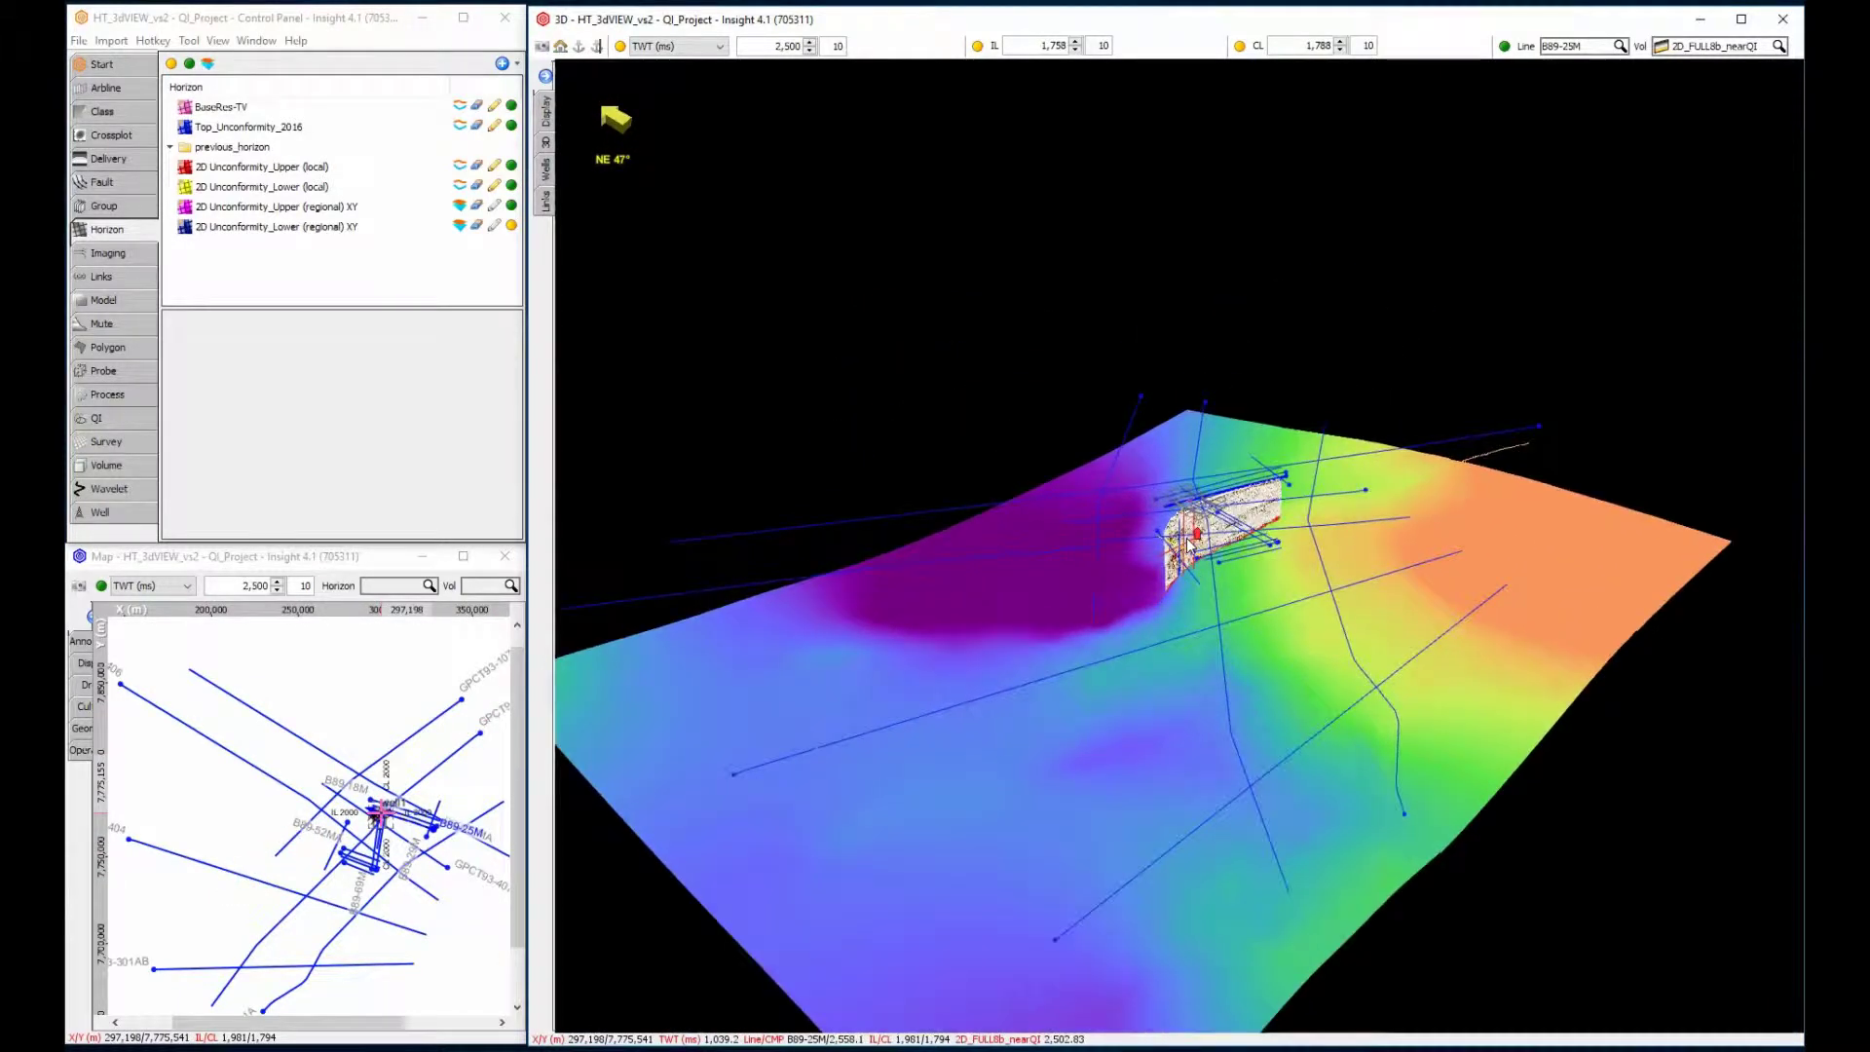
{"action": "left_click", "coordinate": [513, 207]}
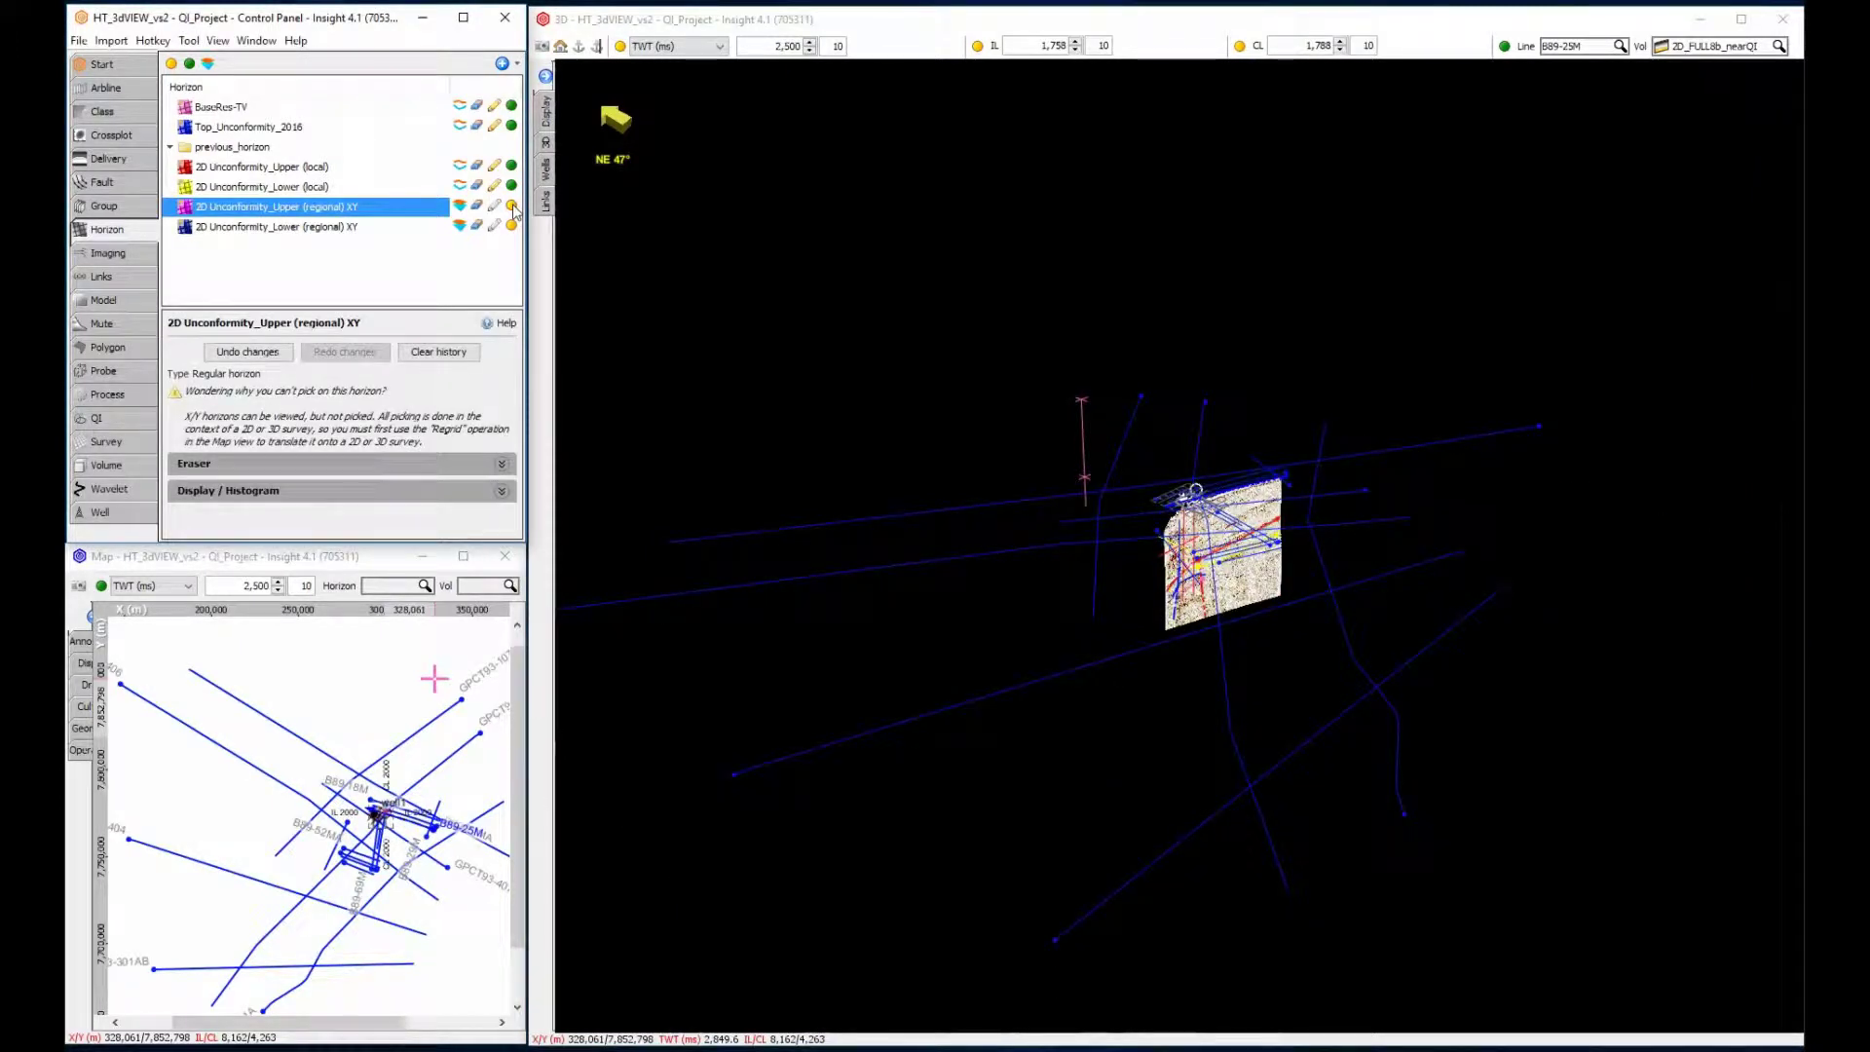
Step: From the map, display the 2D lines GPCT93-404, GPCT93-406 and GPCT93-408 one after another in the 3D view
{"action": "left_click", "coordinate": [217, 872], "text": "shift"}
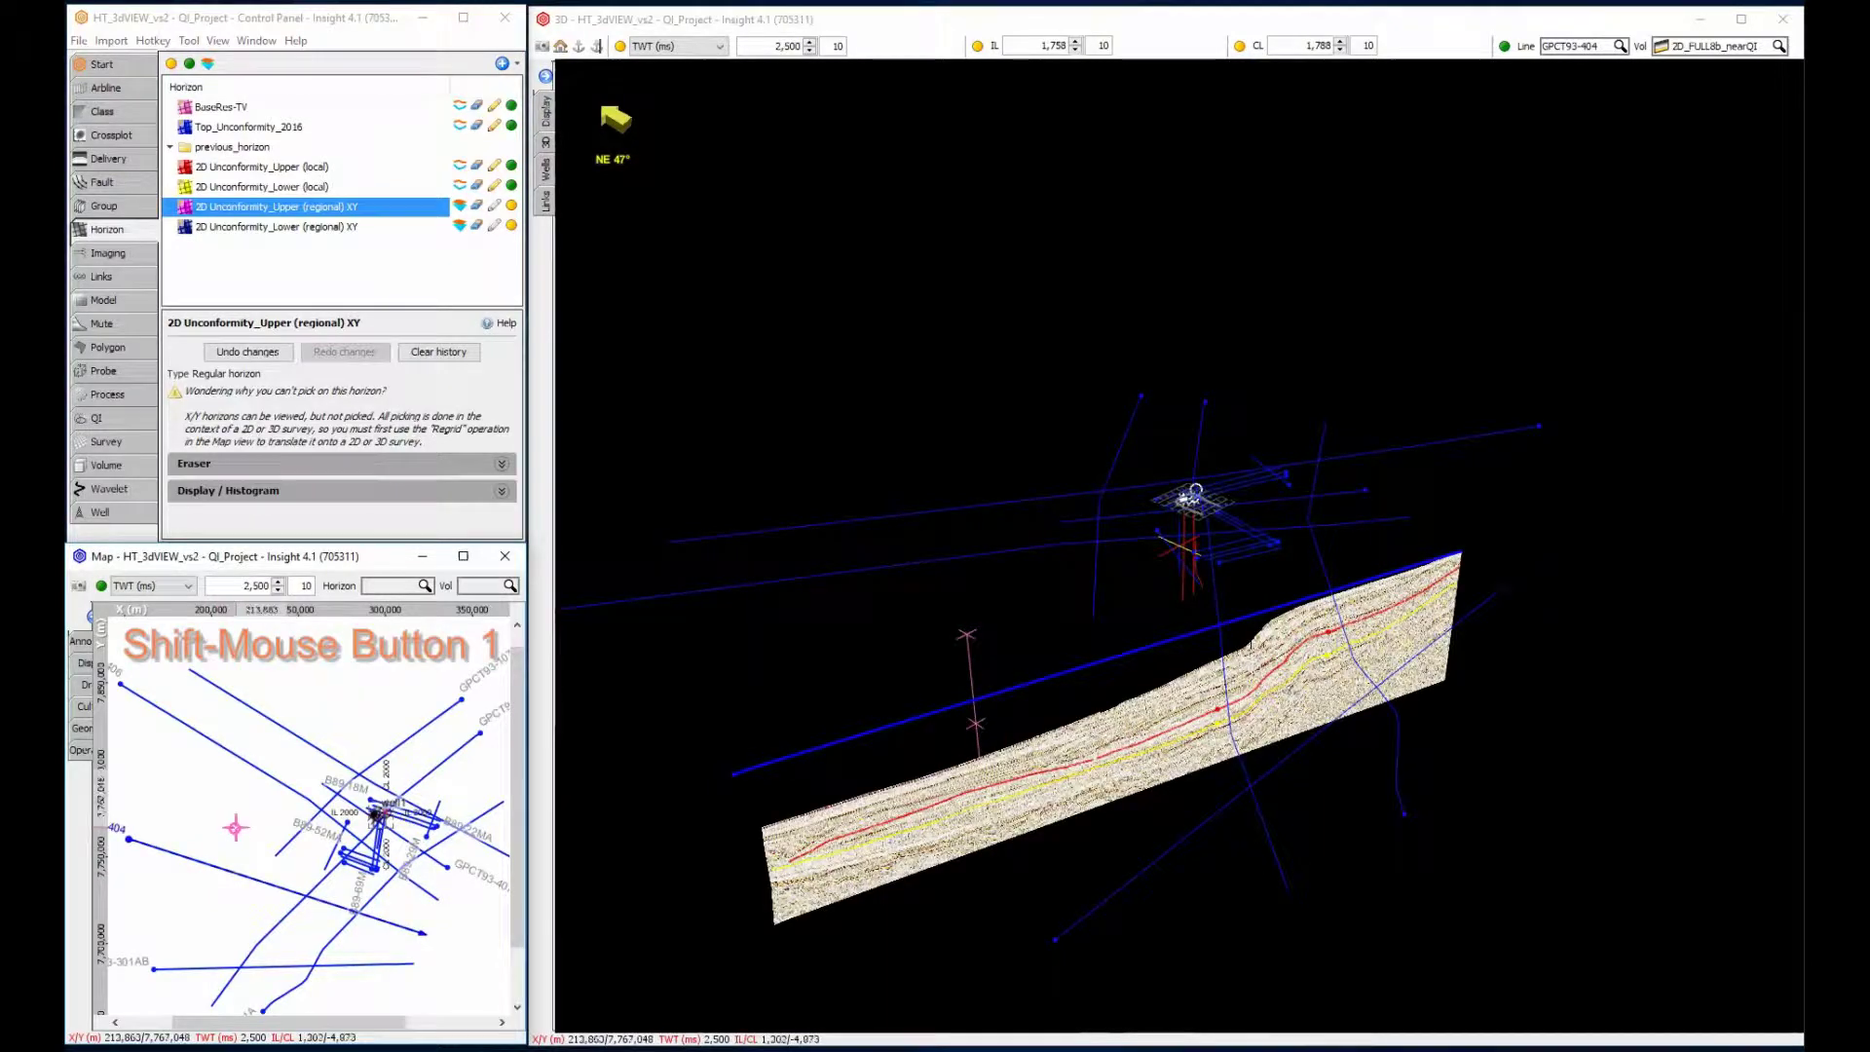
{"action": "left_click", "coordinate": [251, 769], "text": "shift"}
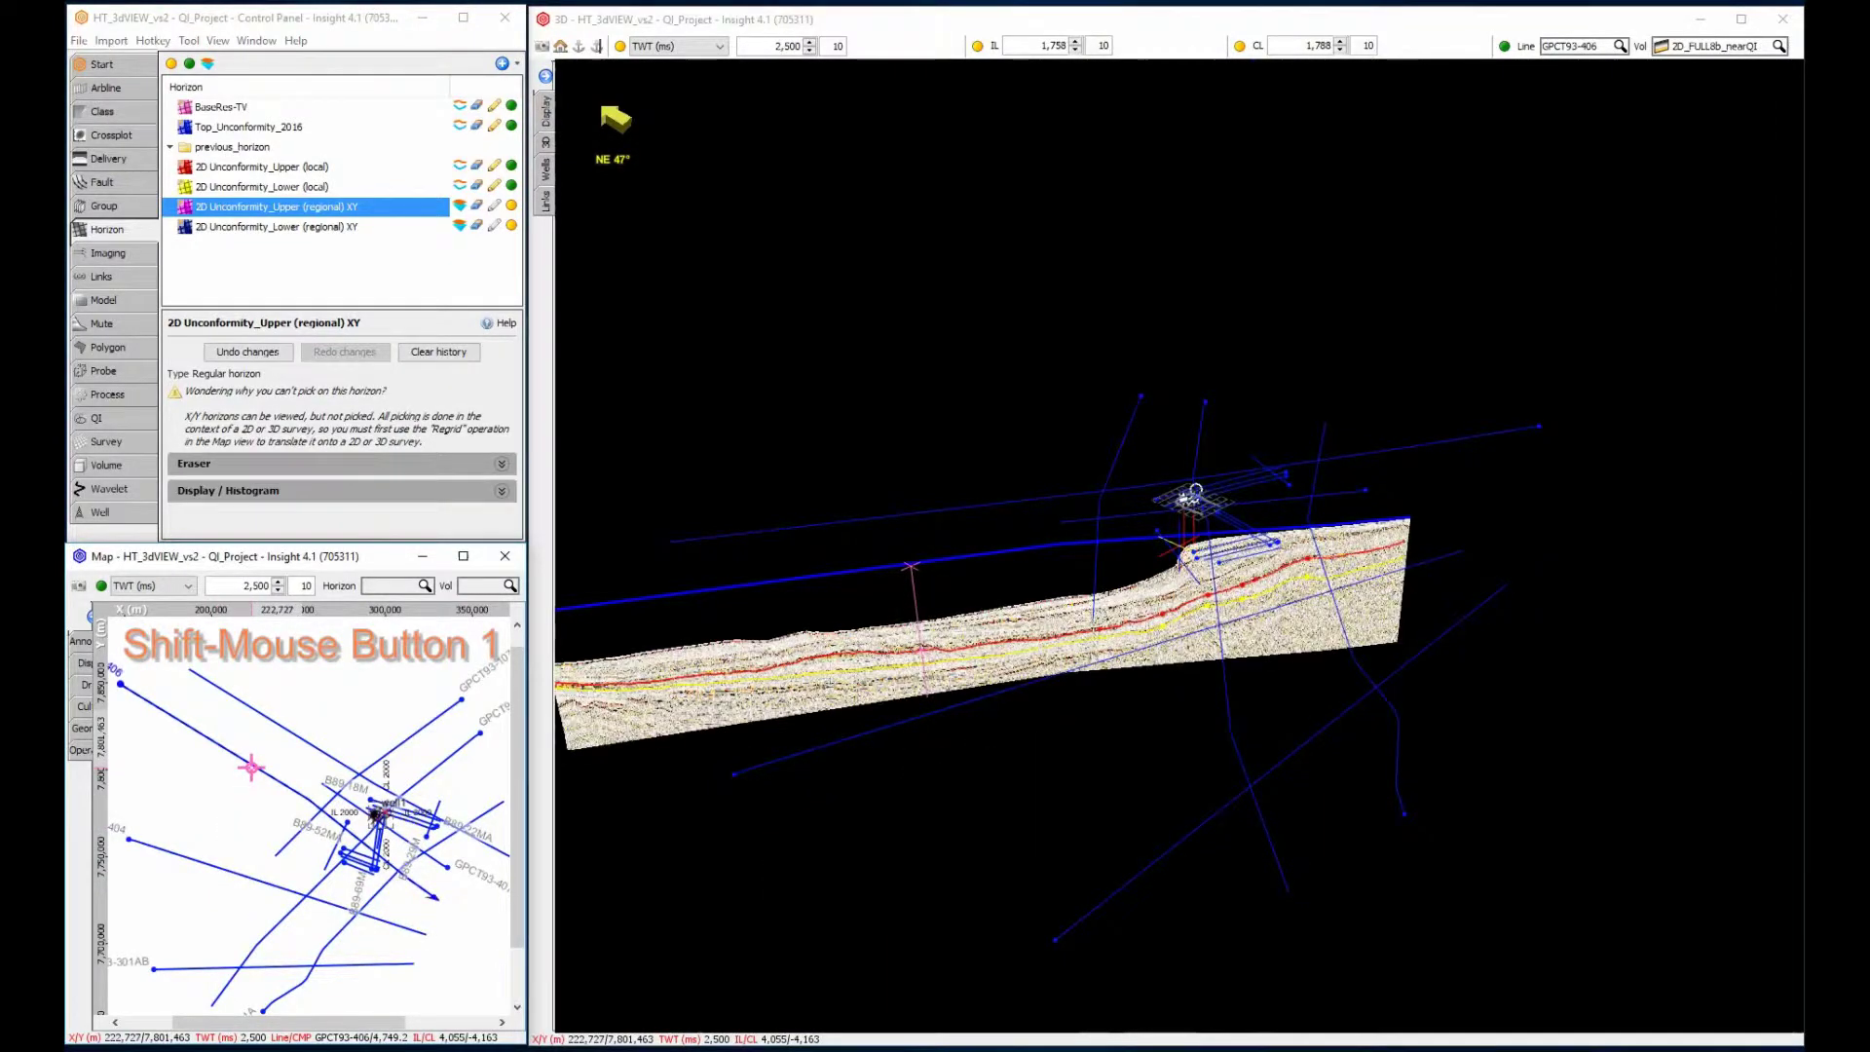
{"action": "left_click", "coordinate": [274, 725], "text": "shift"}
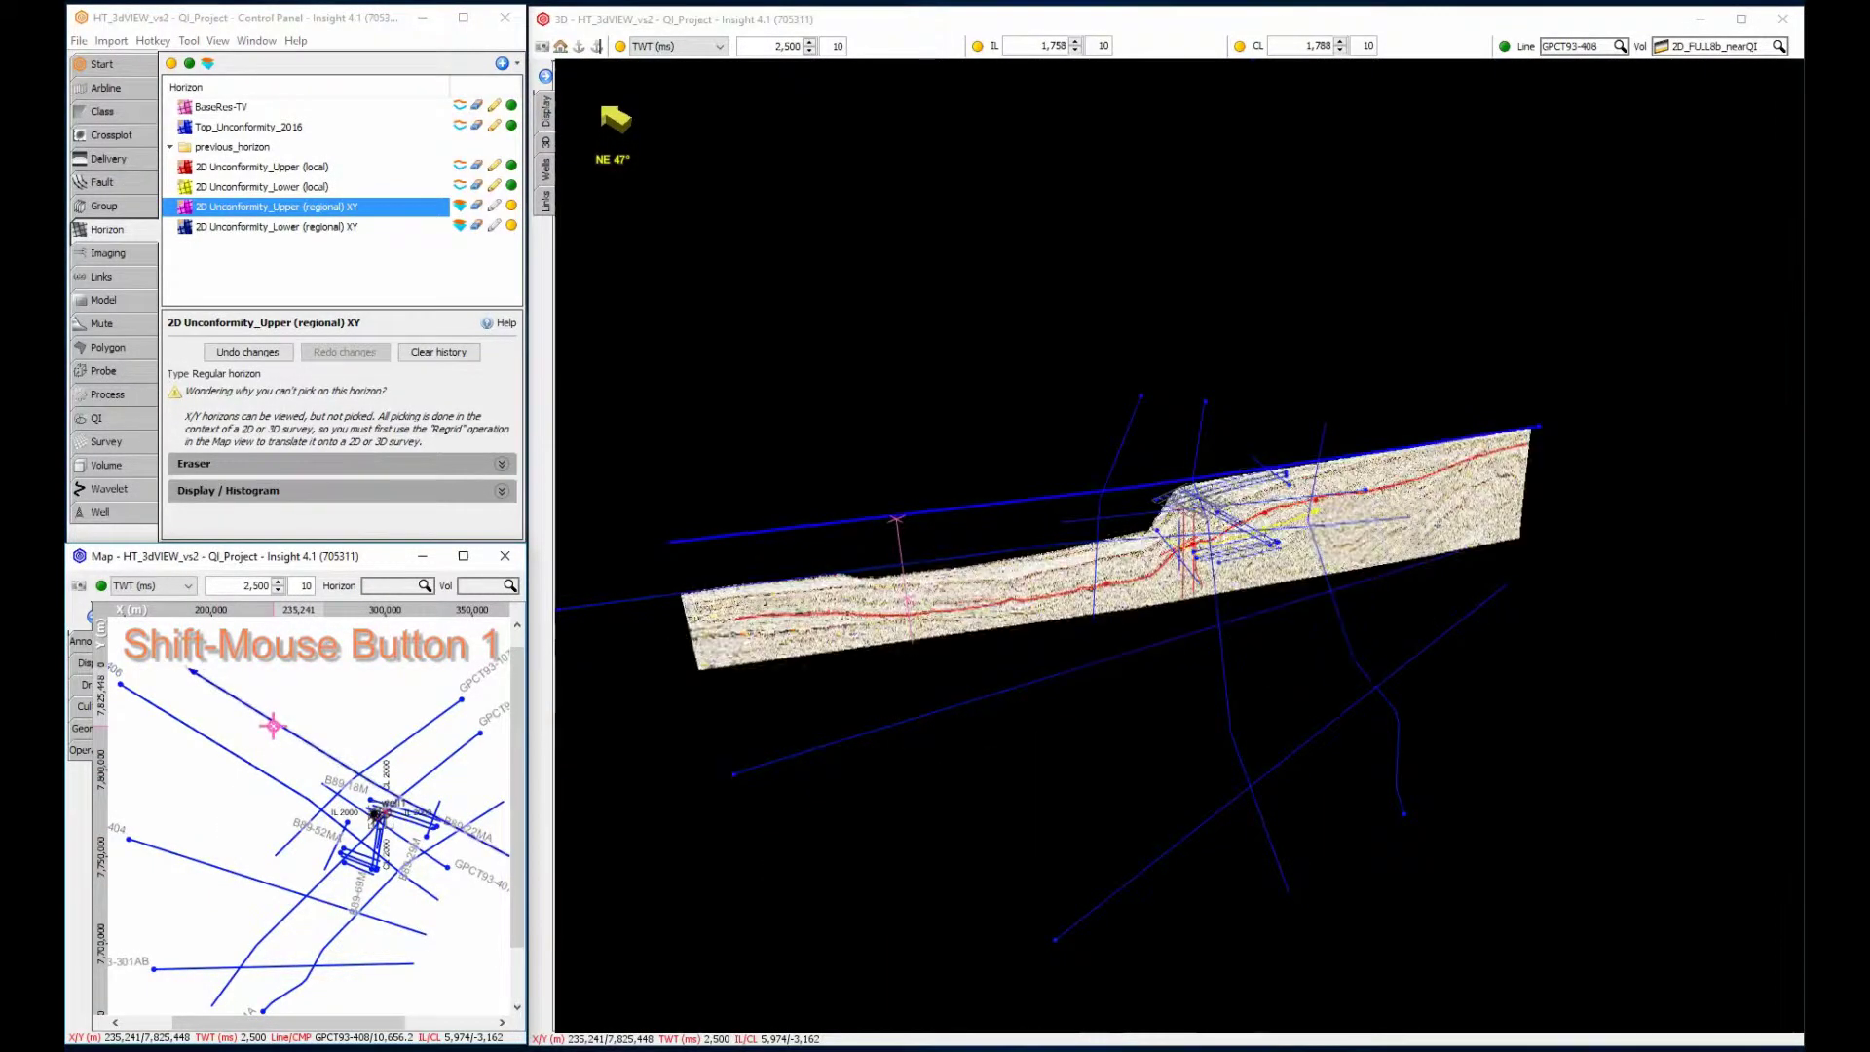
Step: Add lines GPCT93-406, GPCT93-404 and GPCT93-301AB to the 3D display alongside GPCT93-408 and take a closer look at the sections
{"action": "left_click", "coordinate": [607, 603], "text": "ctrl"}
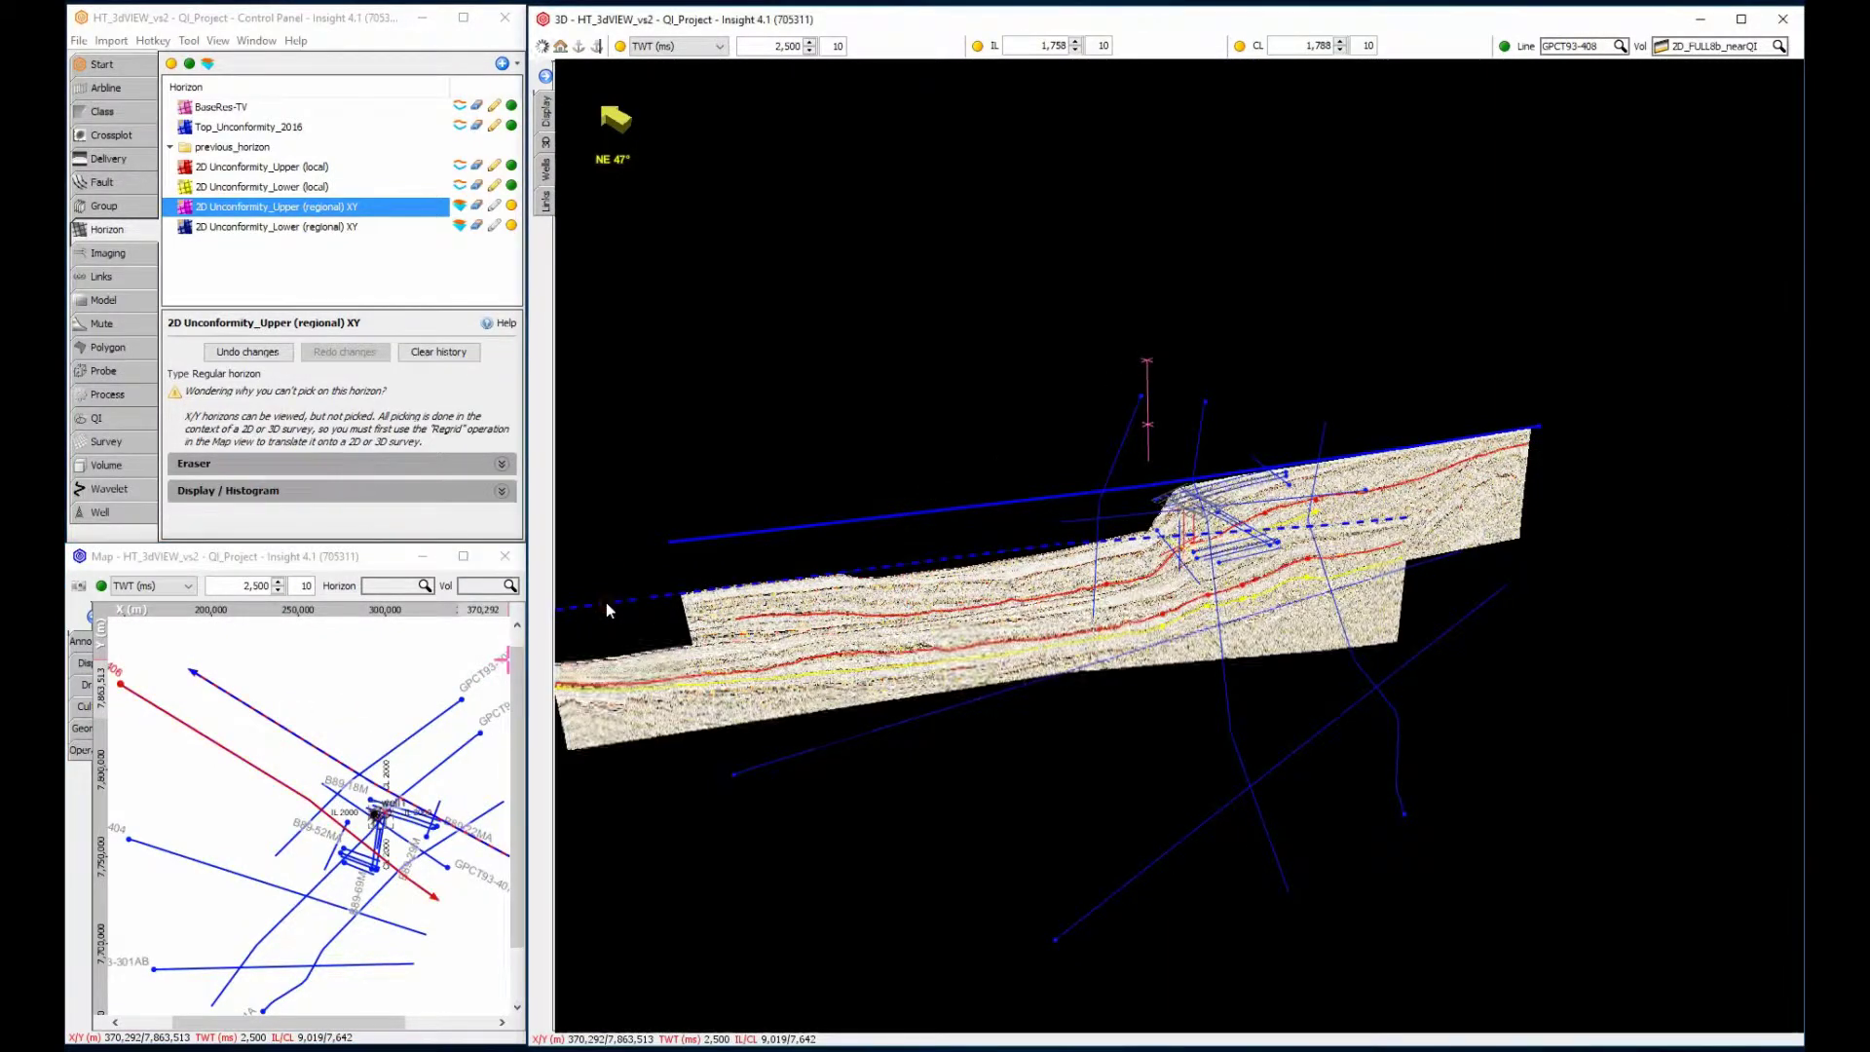
{"action": "left_click", "coordinate": [796, 756], "text": "ctrl"}
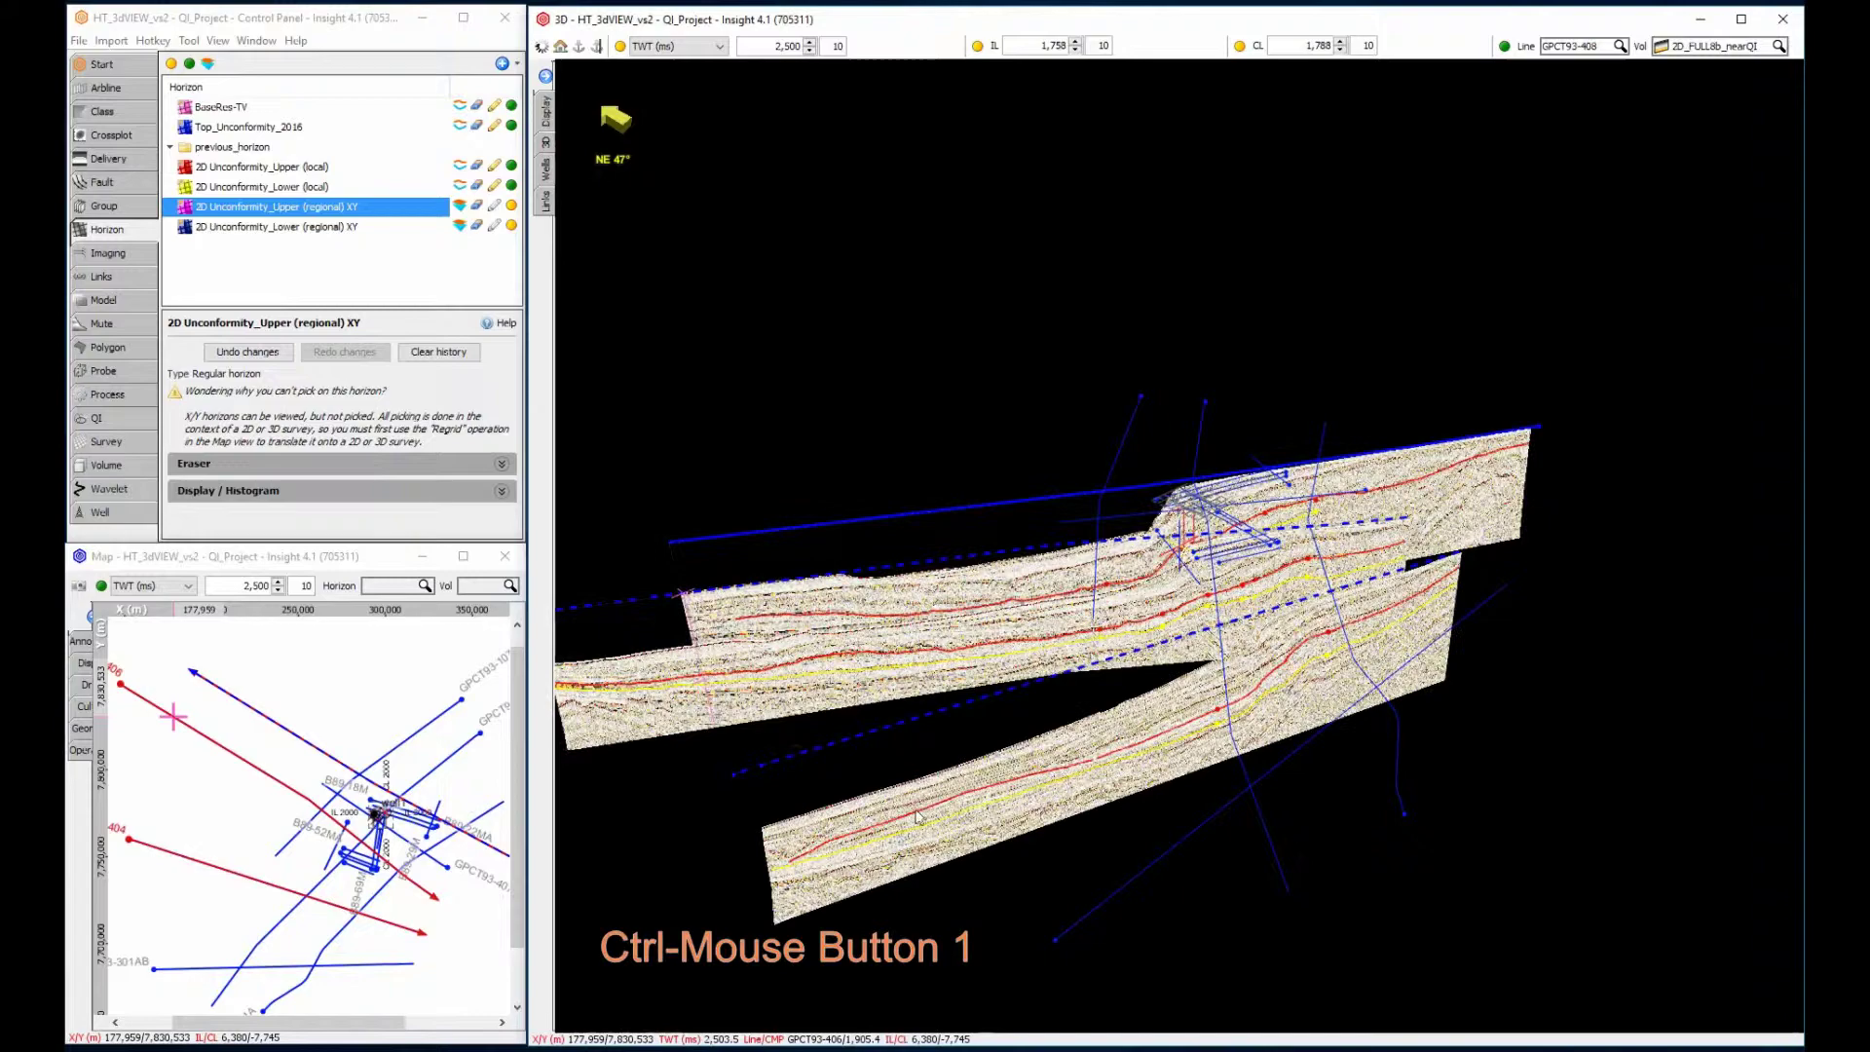
{"action": "left_click", "coordinate": [1121, 902], "text": "ctrl"}
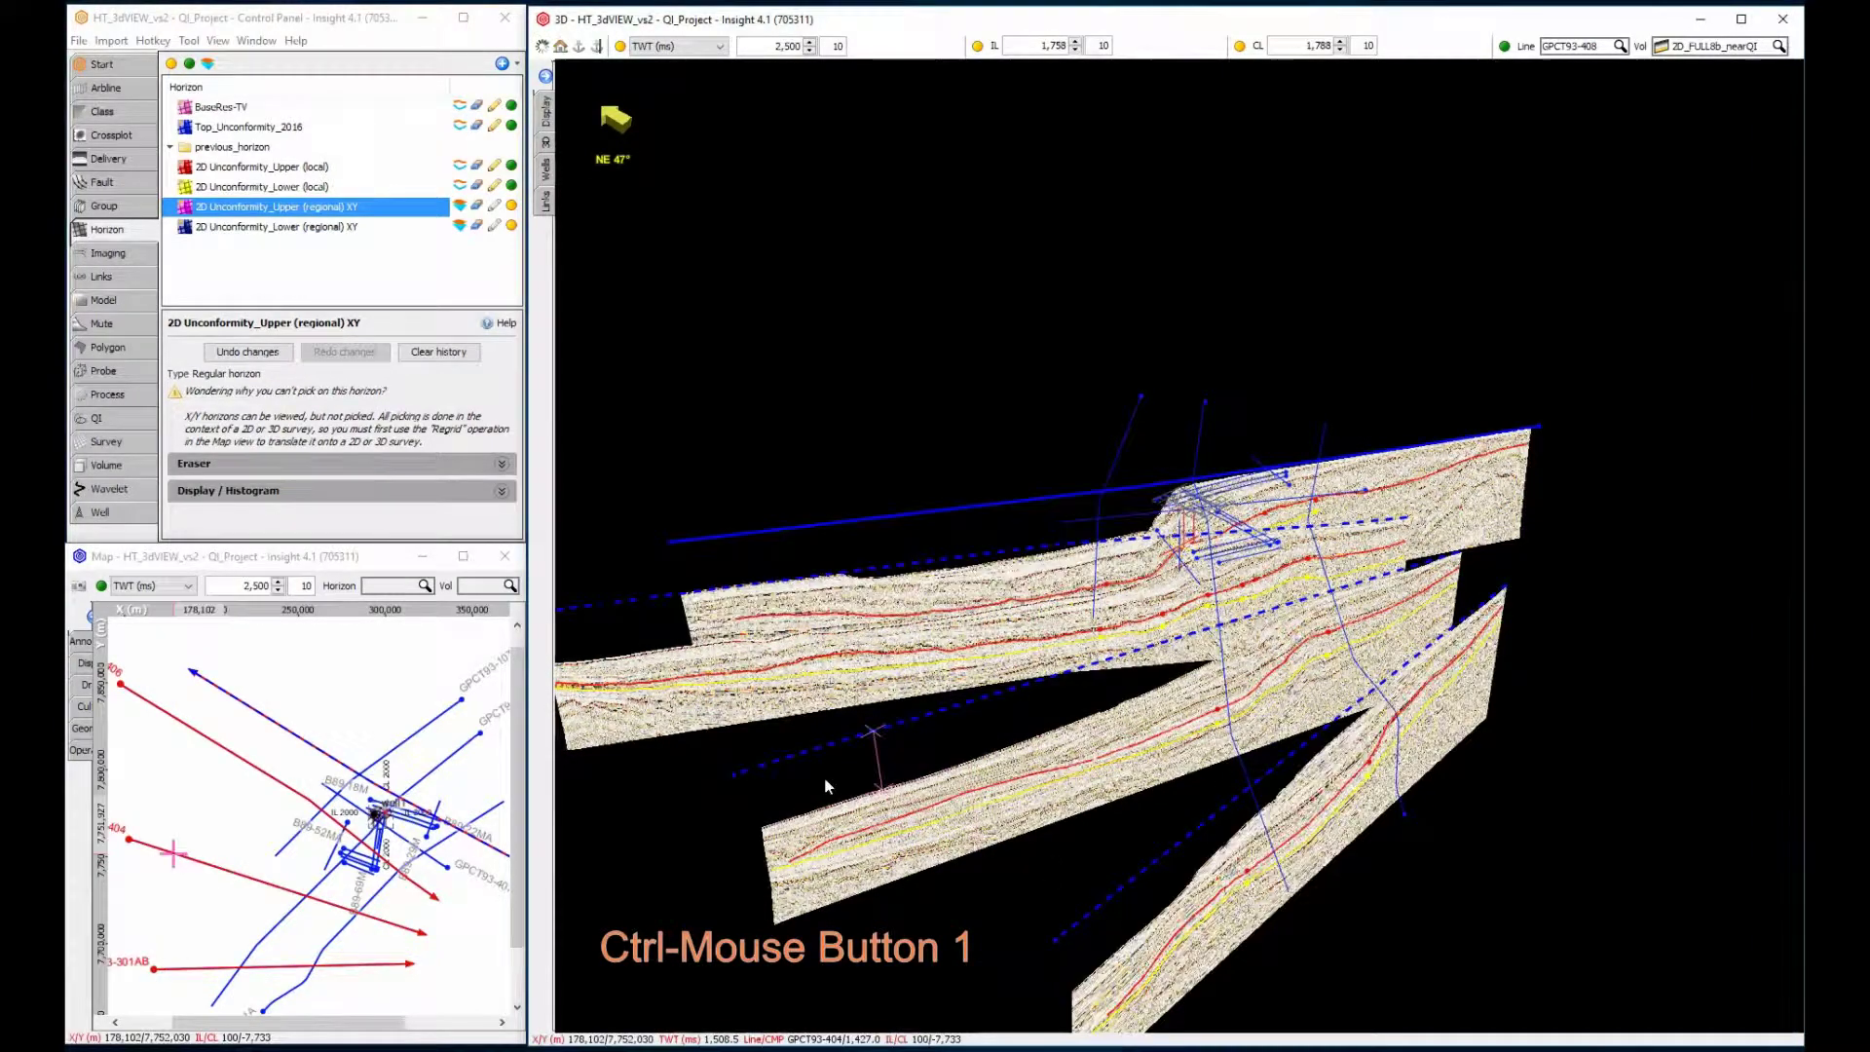
{"action": "mouse_move", "coordinate": [853, 791]}
{"action": "left_mouse_down"}
{"action": "mouse_move", "coordinate": [935, 785]}
{"action": "mouse_move", "coordinate": [1169, 695]}
{"action": "mouse_move", "coordinate": [1421, 698]}
{"action": "mouse_move", "coordinate": [1227, 827]}
{"action": "mouse_move", "coordinate": [1065, 856]}
{"action": "mouse_move", "coordinate": [861, 785]}
{"action": "left_mouse_up"}
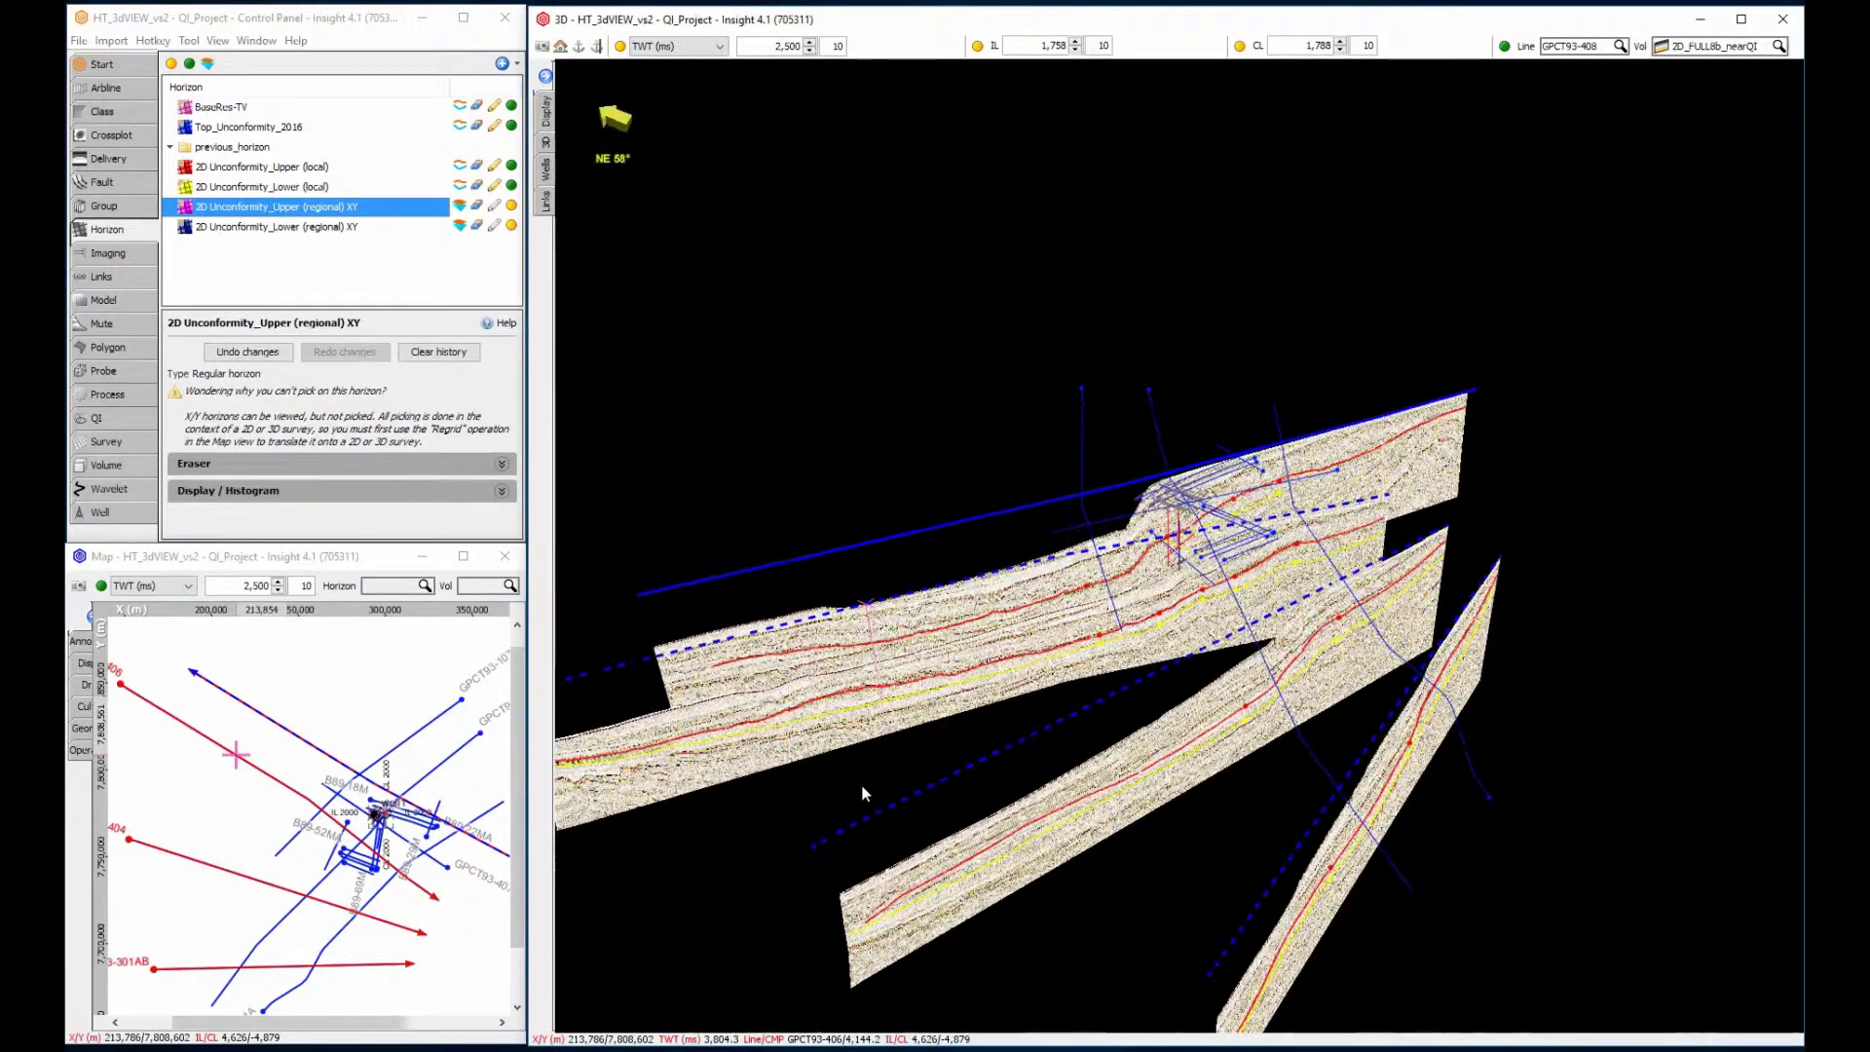
{"action": "scroll", "coordinate": [1172, 567], "scroll_direction": "up", "scroll_amount": 3}
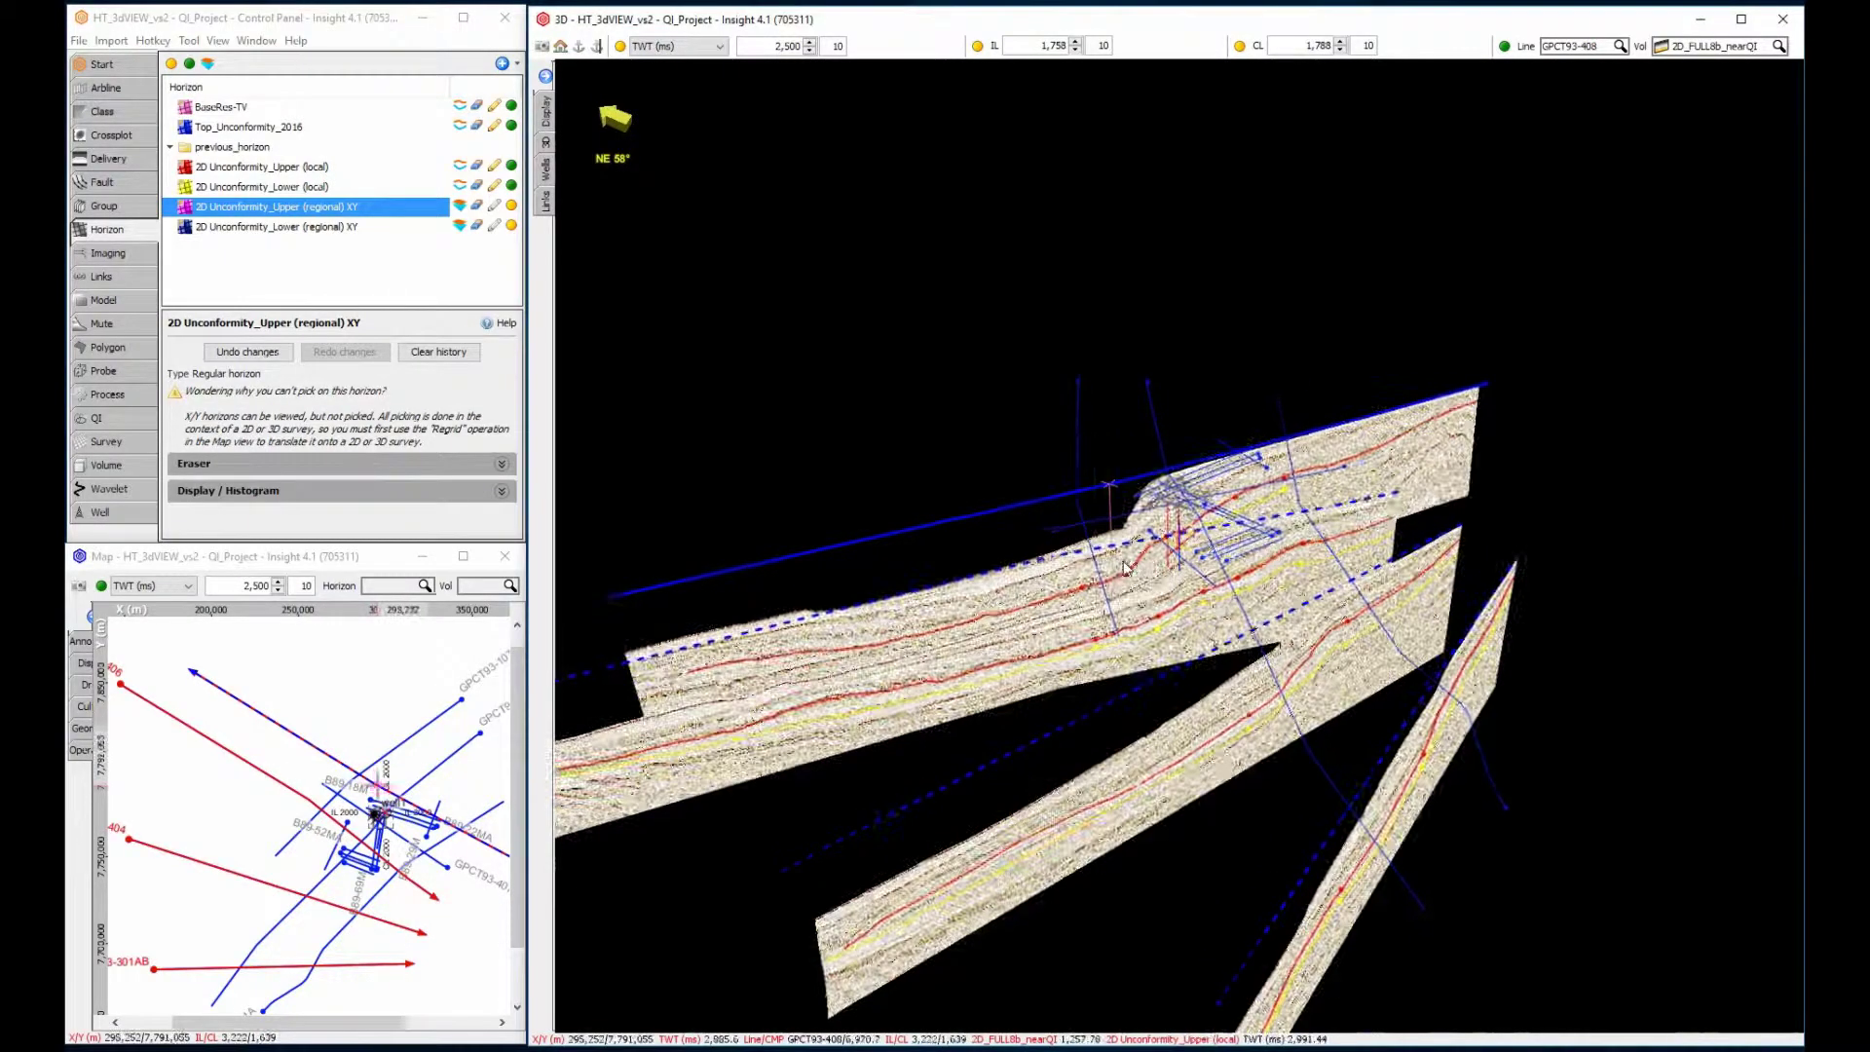
{"action": "scroll", "coordinate": [1172, 567], "scroll_direction": "up", "scroll_amount": 3}
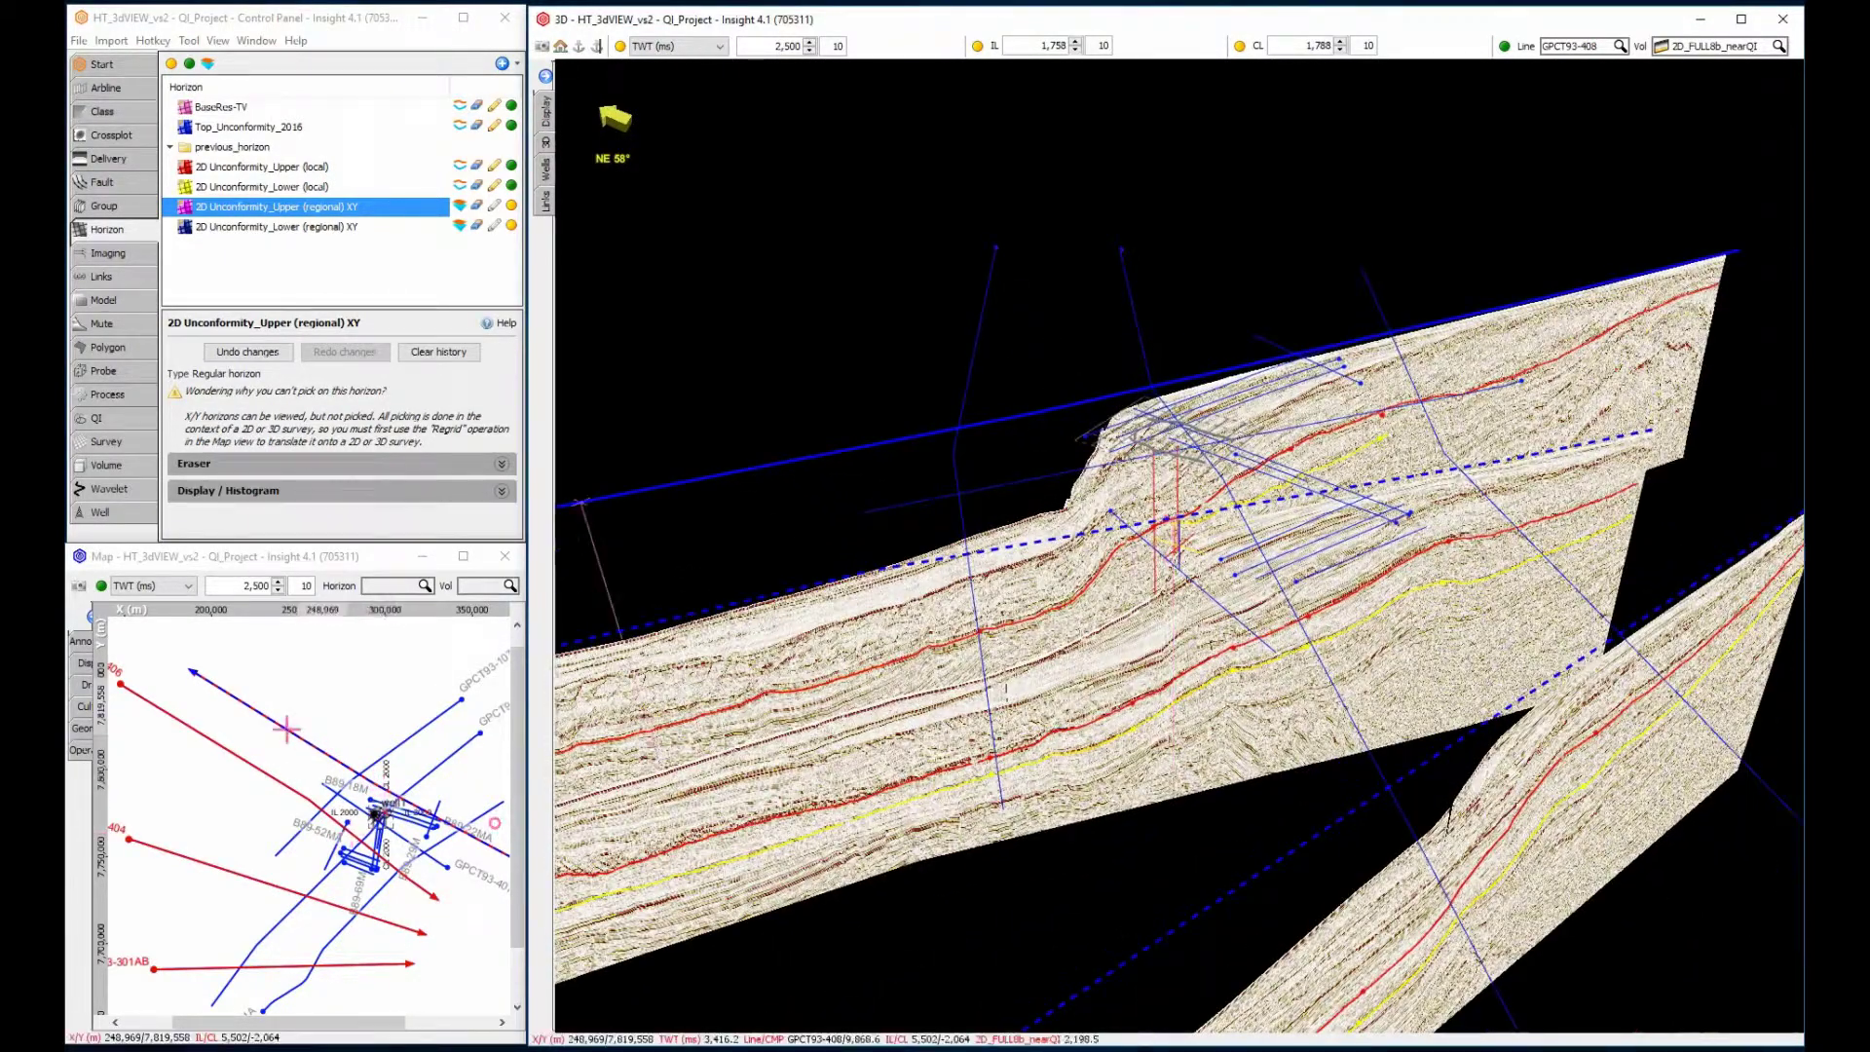
Step: From the map, select B89-25M and the two parallel lines to its north and show all three in the 3D view
{"action": "scroll", "coordinate": [429, 838], "scroll_direction": "up", "scroll_amount": 3}
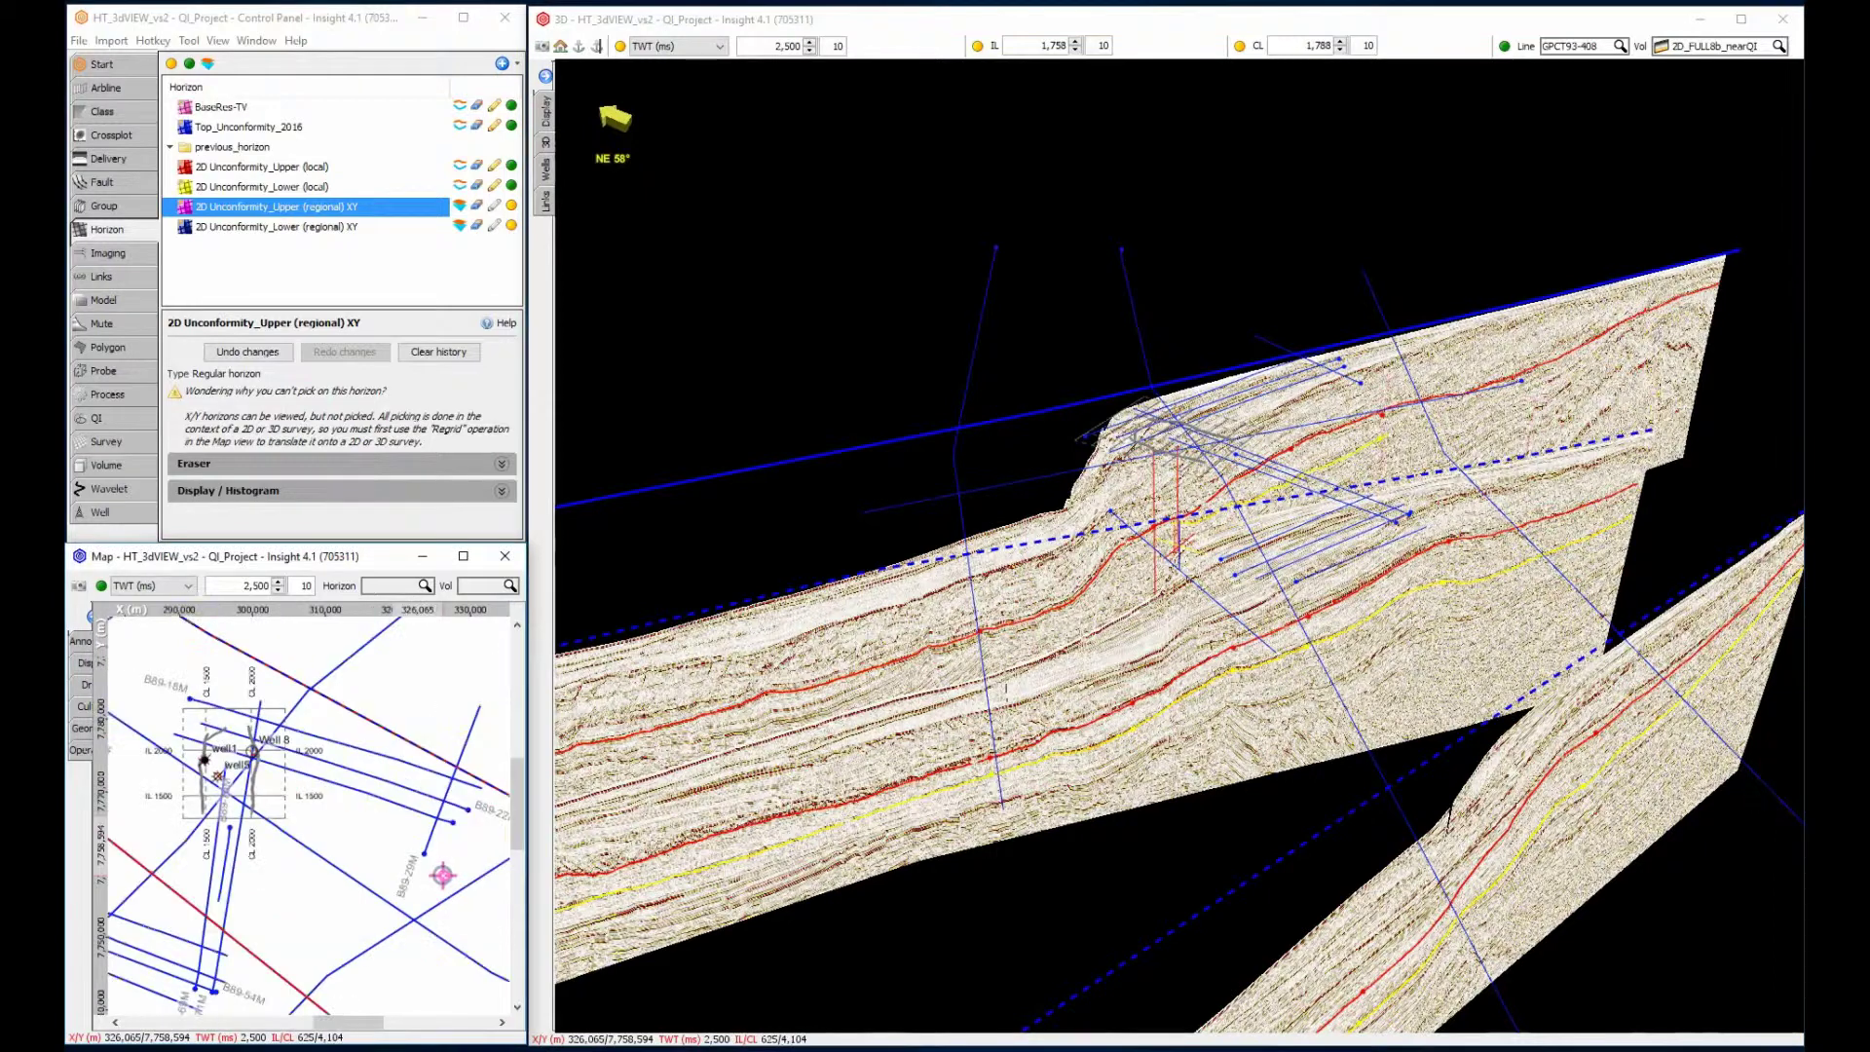
{"action": "left_click", "coordinate": [337, 745], "text": "ctrl"}
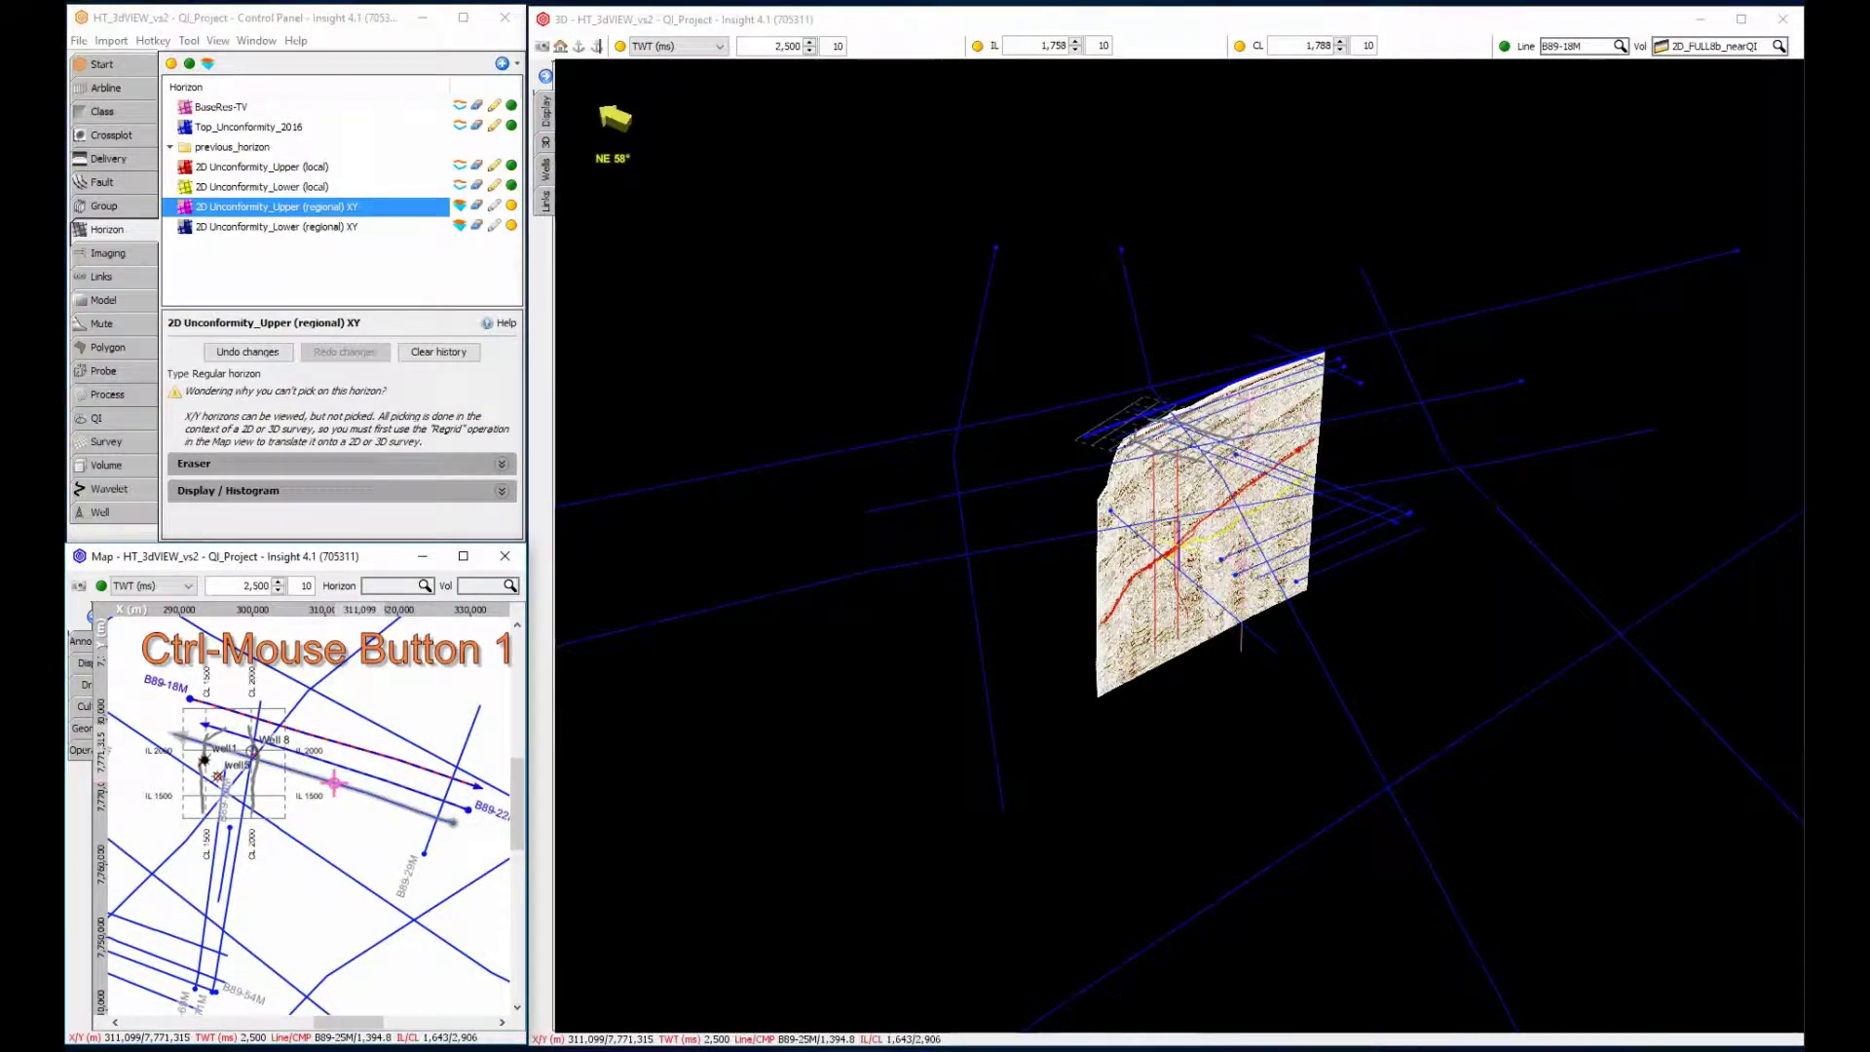
{"action": "middle_click", "coordinate": [334, 782]}
{"action": "right_click", "coordinate": [334, 782]}
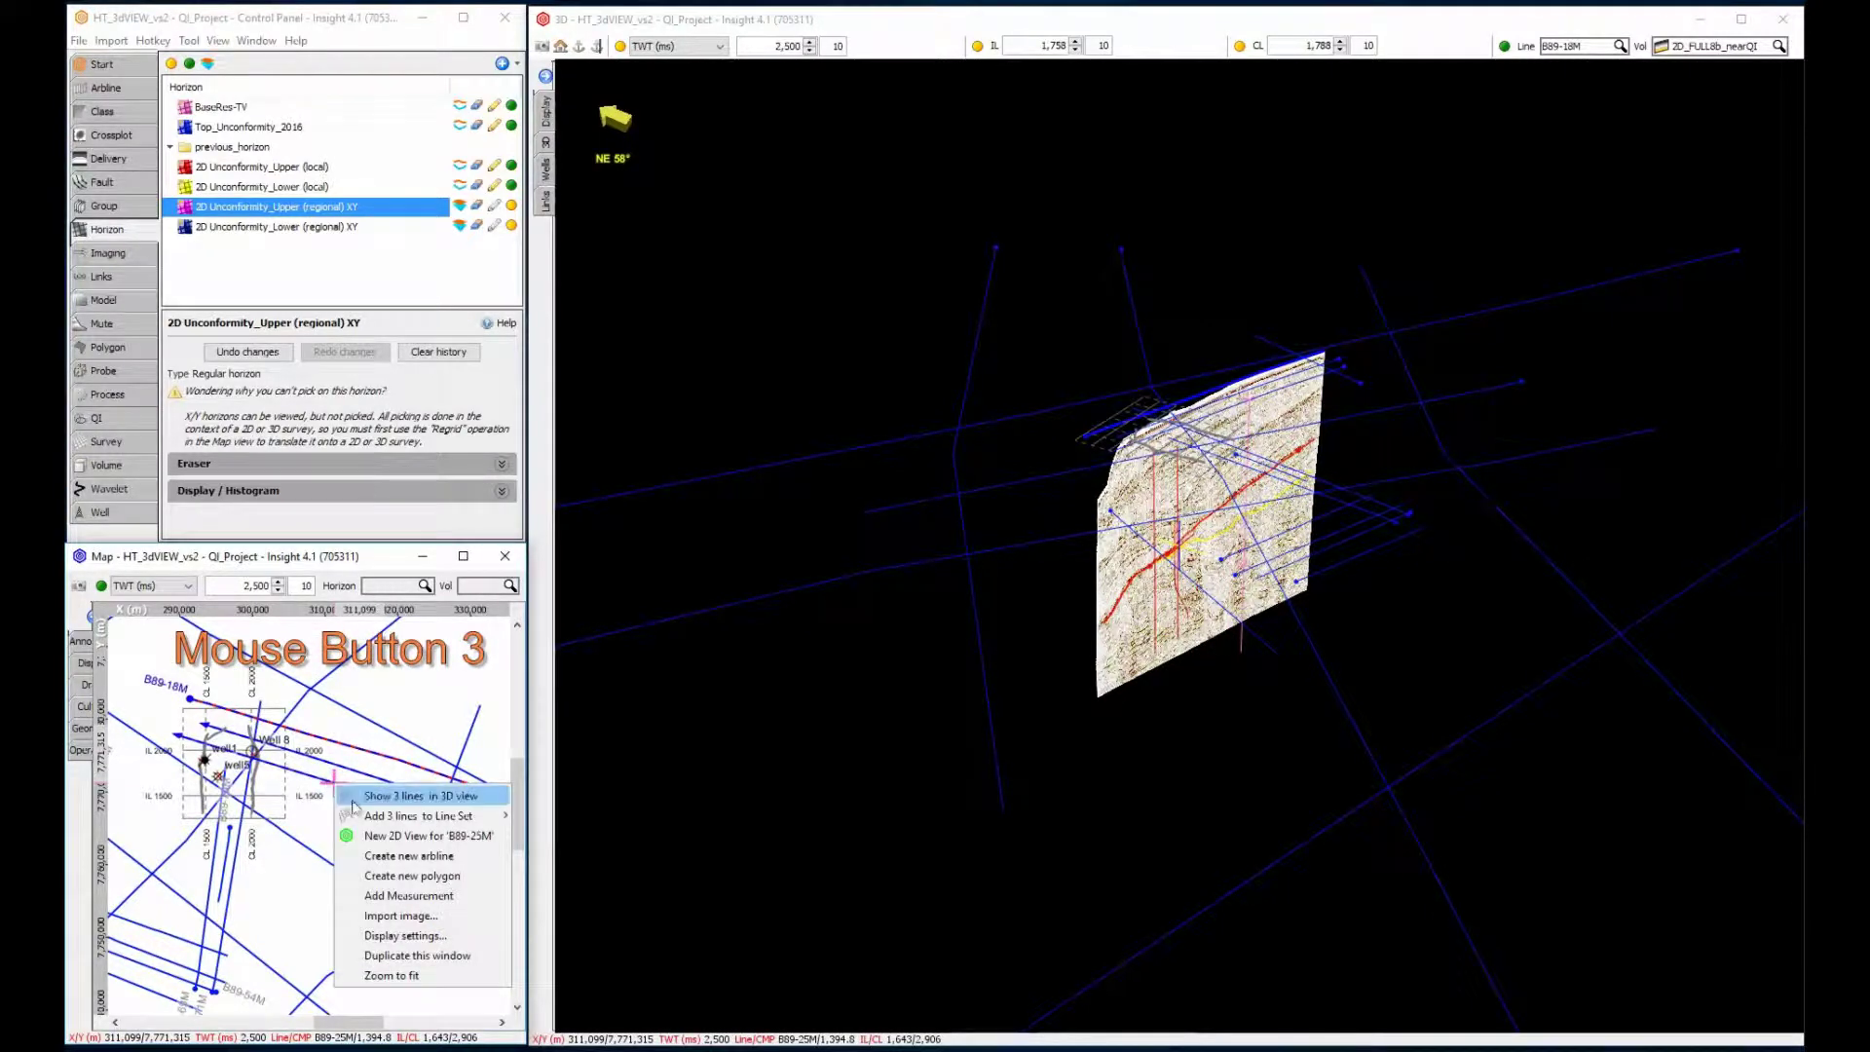
{"action": "left_click", "coordinate": [379, 799]}
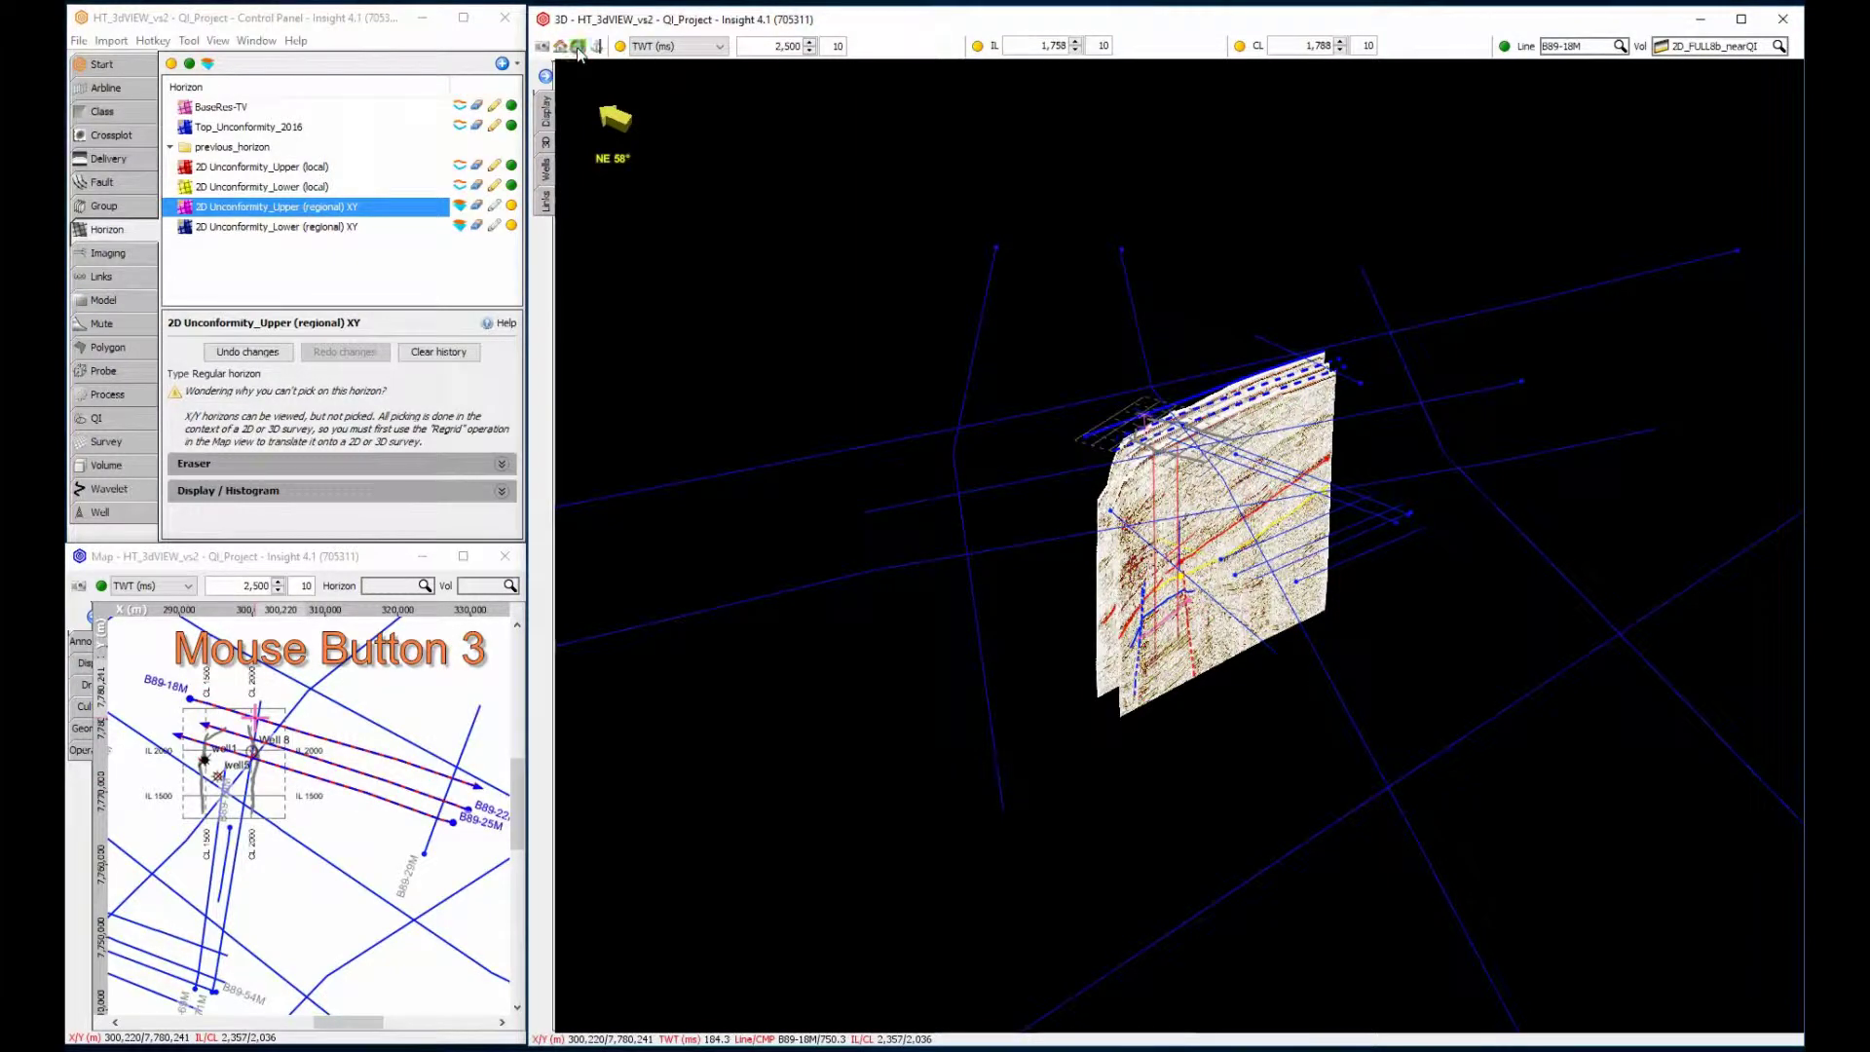
{"action": "scroll", "coordinate": [1256, 535], "scroll_direction": "up", "scroll_amount": 3}
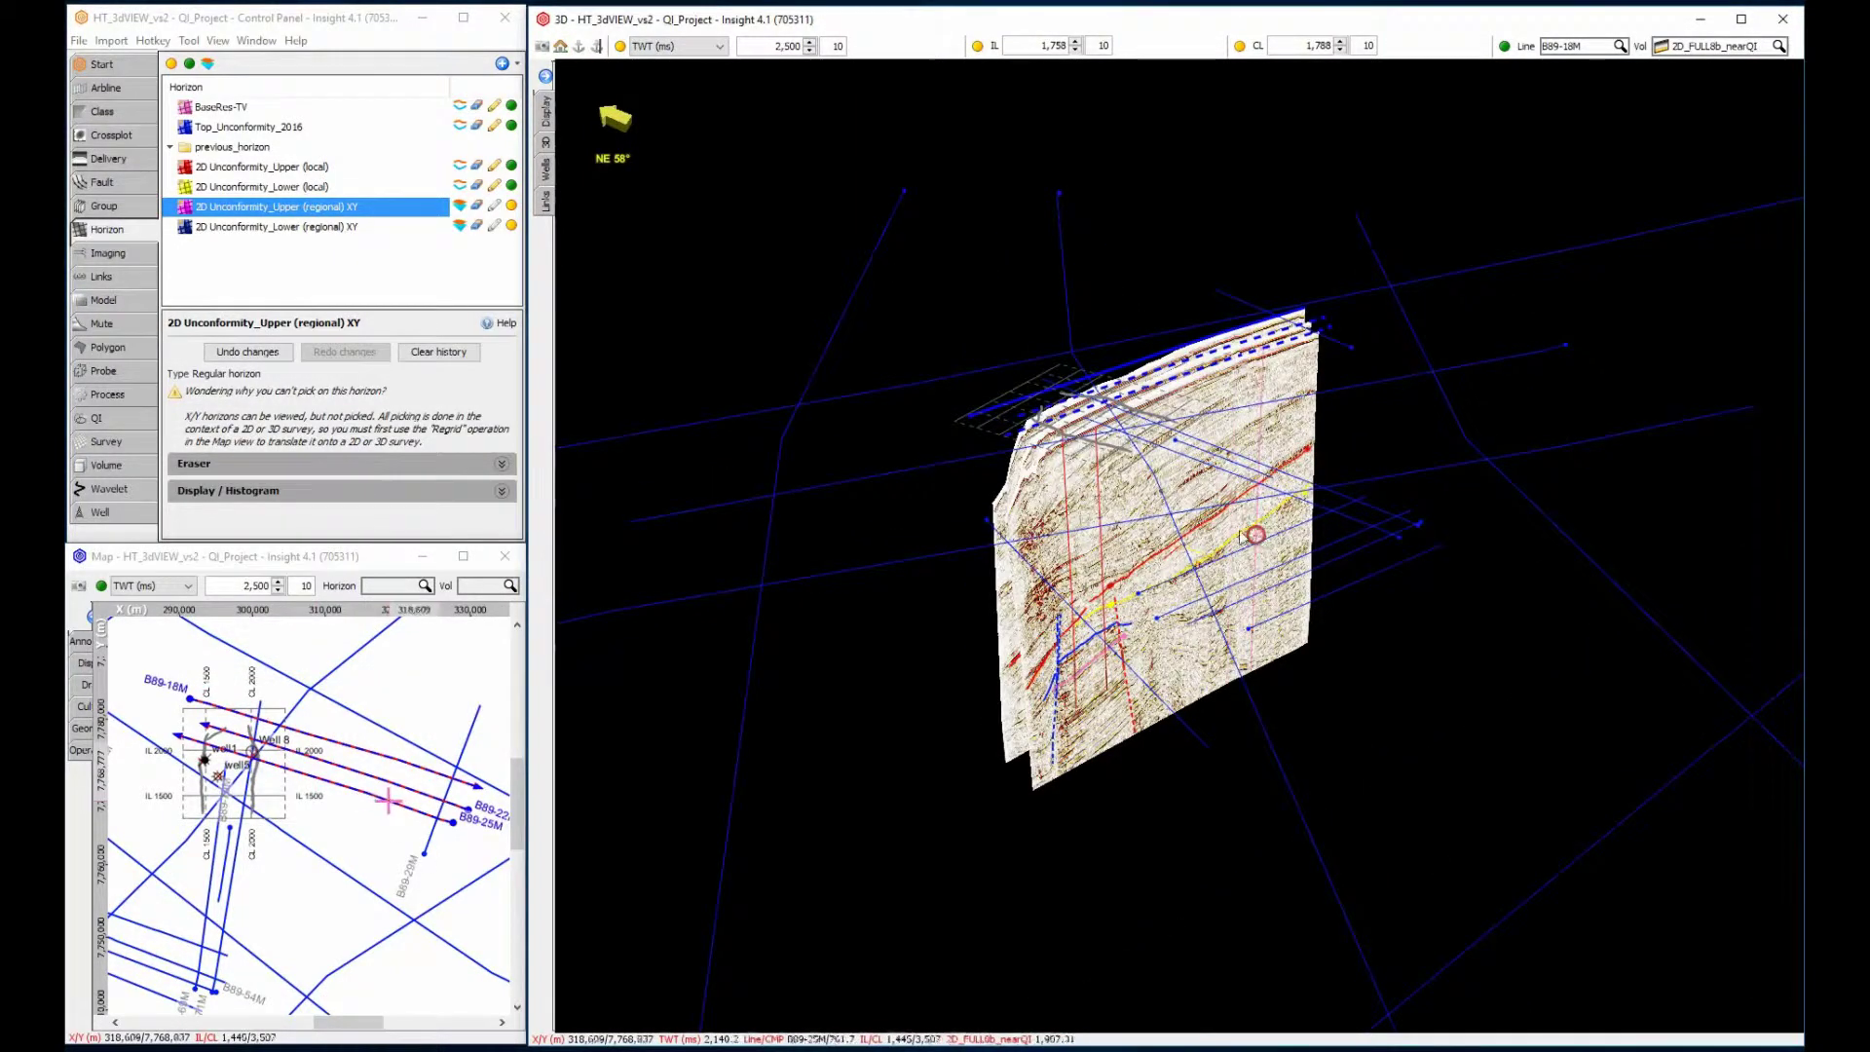
{"action": "left_click_drag", "start_coordinate": [1256, 534], "coordinate": [1198, 570]}
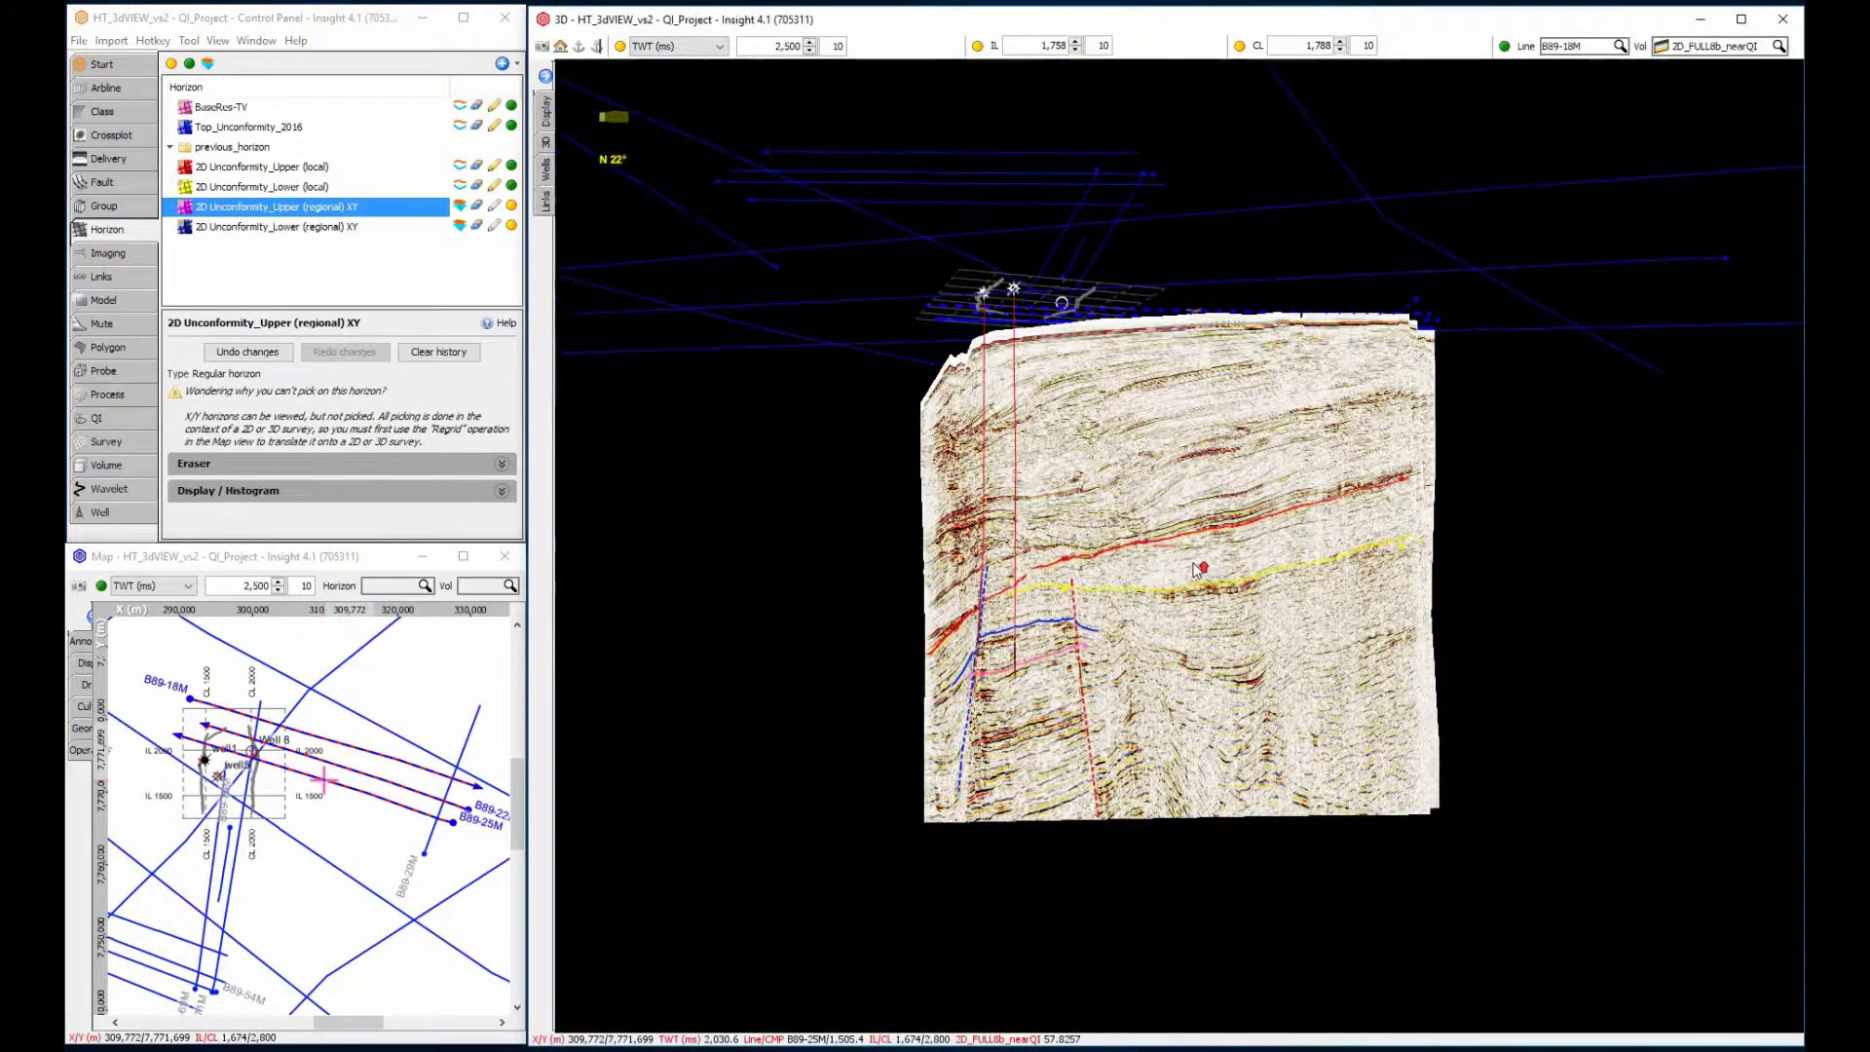
{"action": "scroll", "coordinate": [1197, 564], "scroll_direction": "up", "scroll_amount": 2}
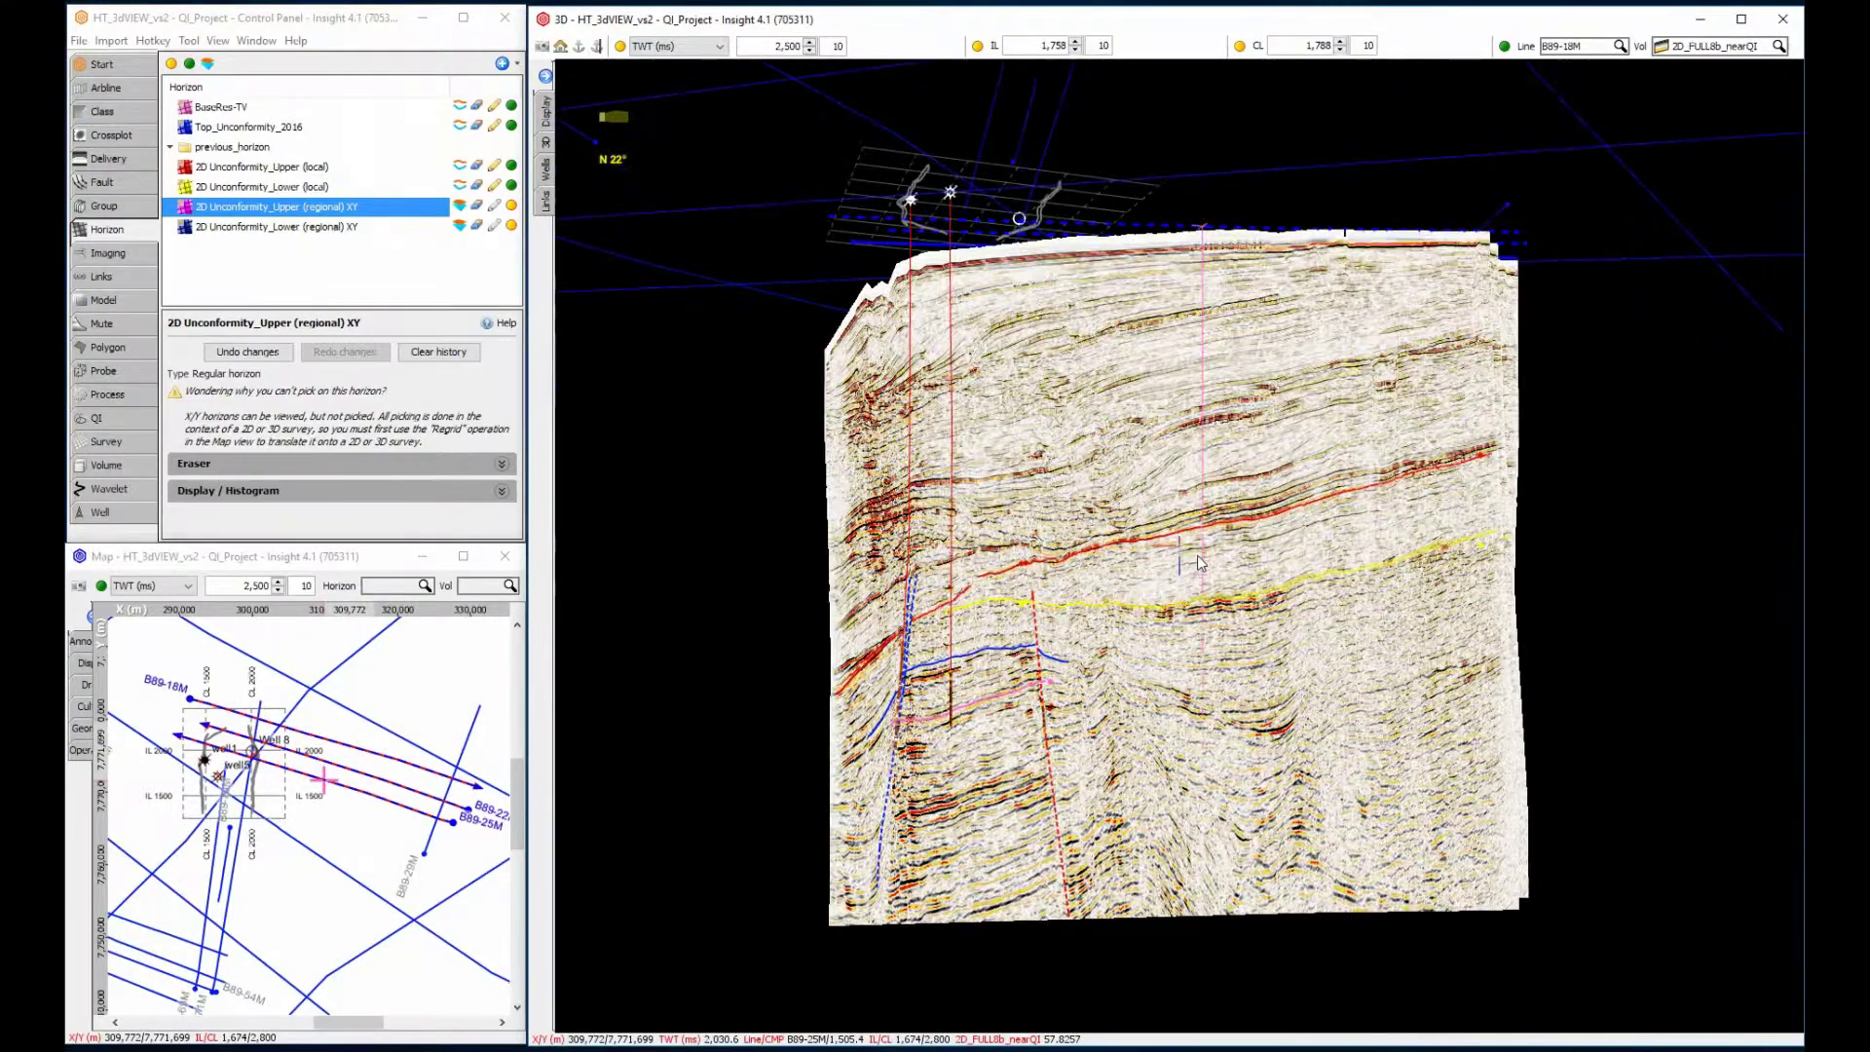
Step: Remove the two lines parallel to B89-18M from the 3D display, then display B89-25M alone in its place
{"action": "left_click", "coordinate": [1276, 237], "text": "ctrl"}
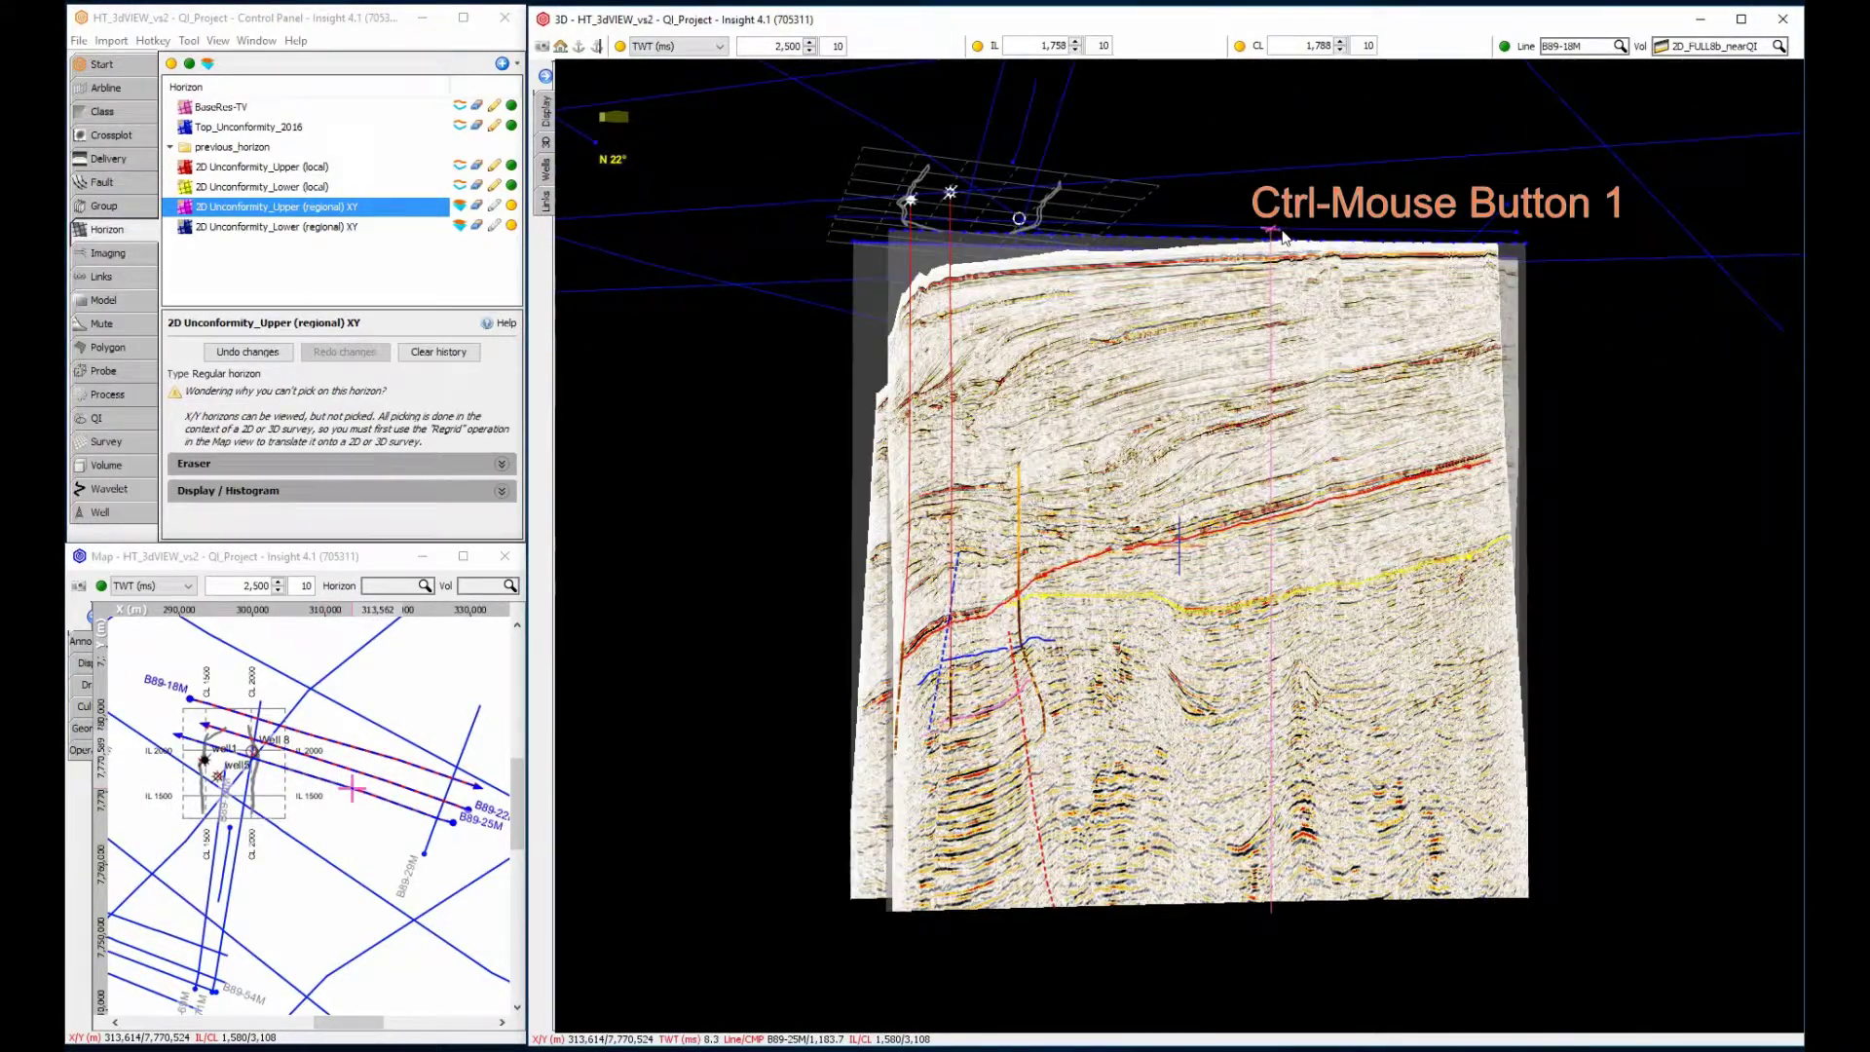
{"action": "left_click_drag", "start_coordinate": [1284, 237], "coordinate": [1288, 247], "text": "ctrl"}
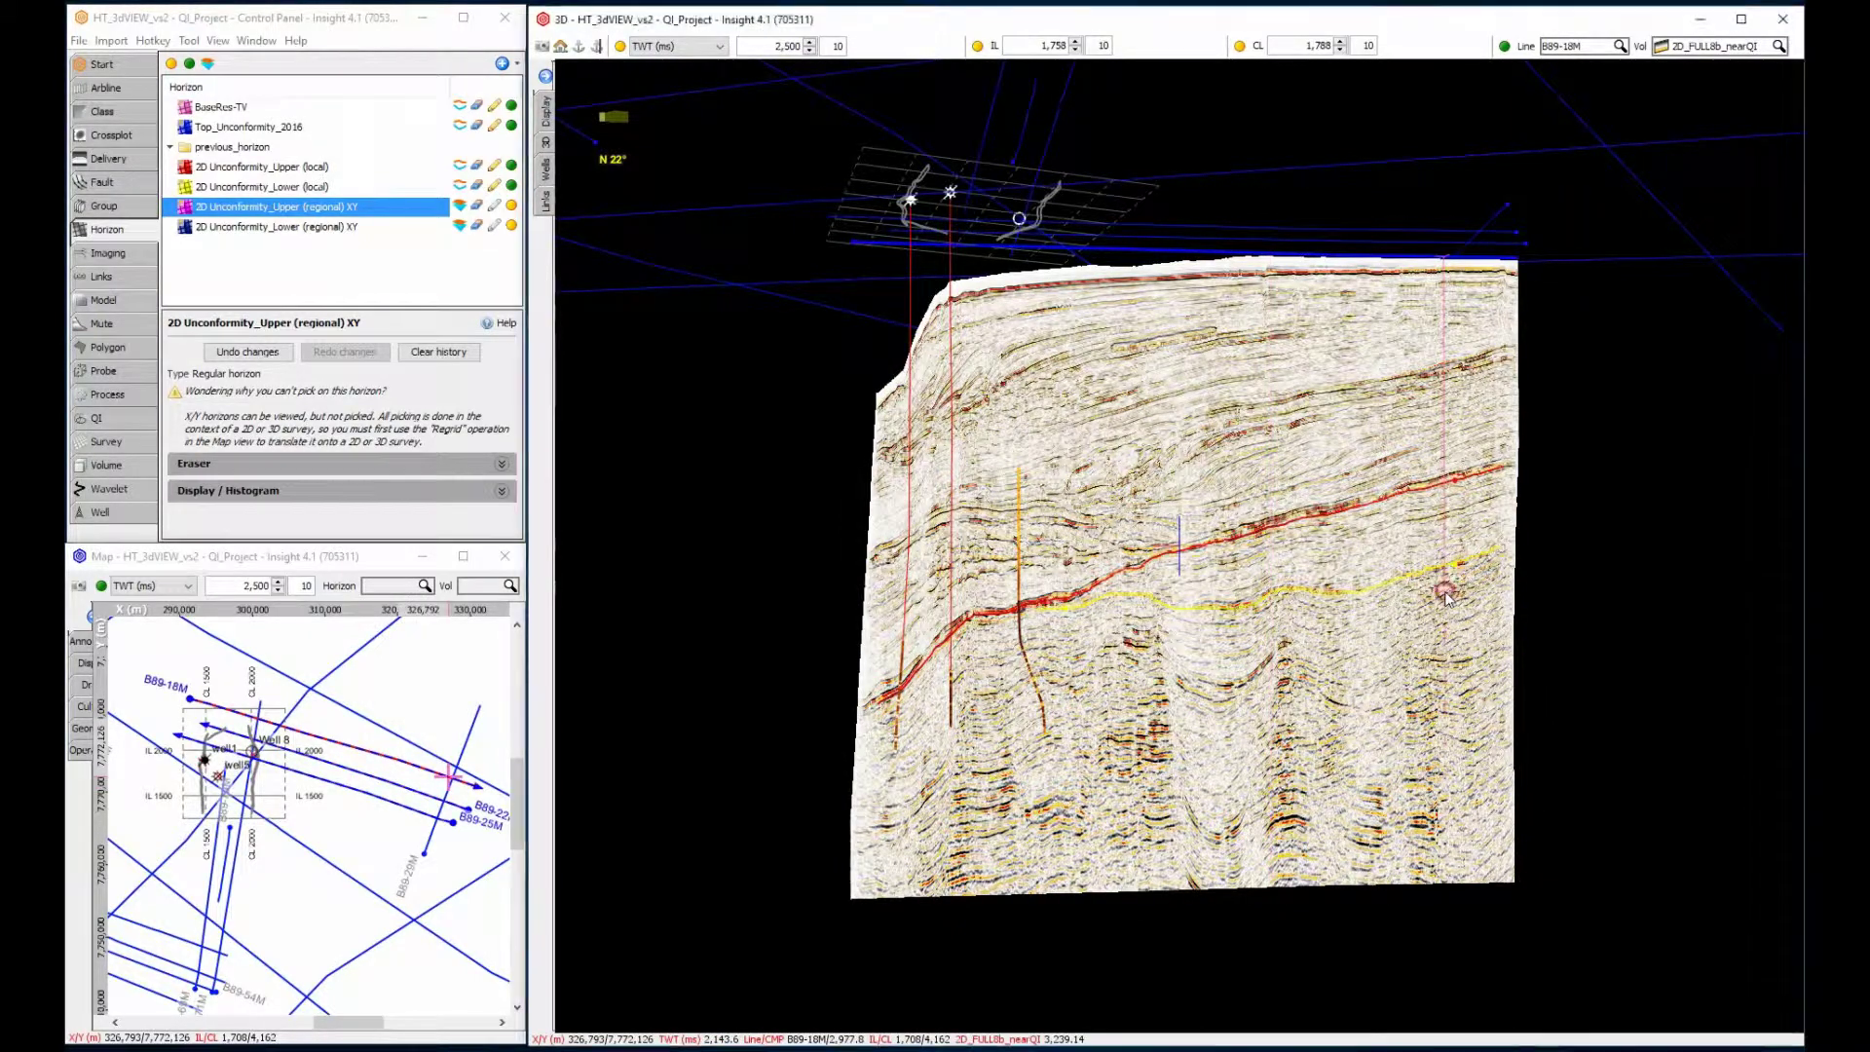
{"action": "left_click_drag", "start_coordinate": [1286, 248], "coordinate": [1403, 526]}
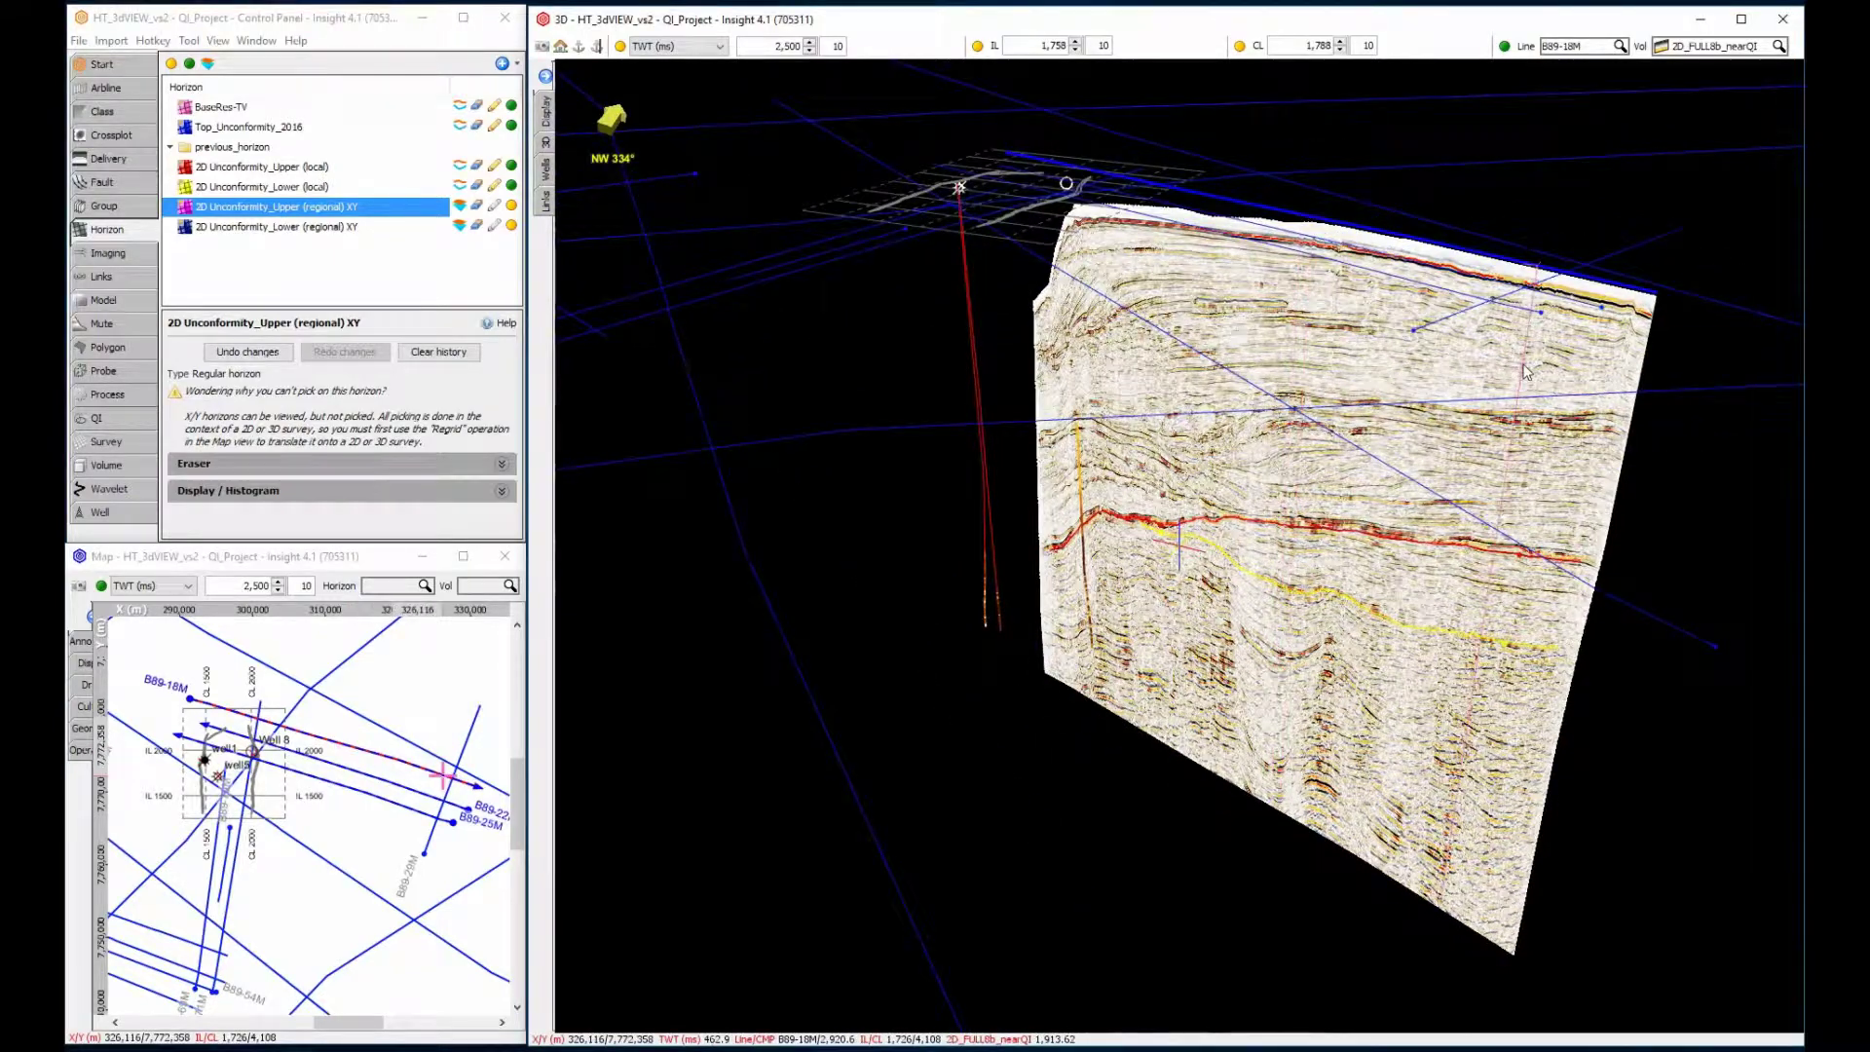
{"action": "left_click", "coordinate": [1427, 288]}
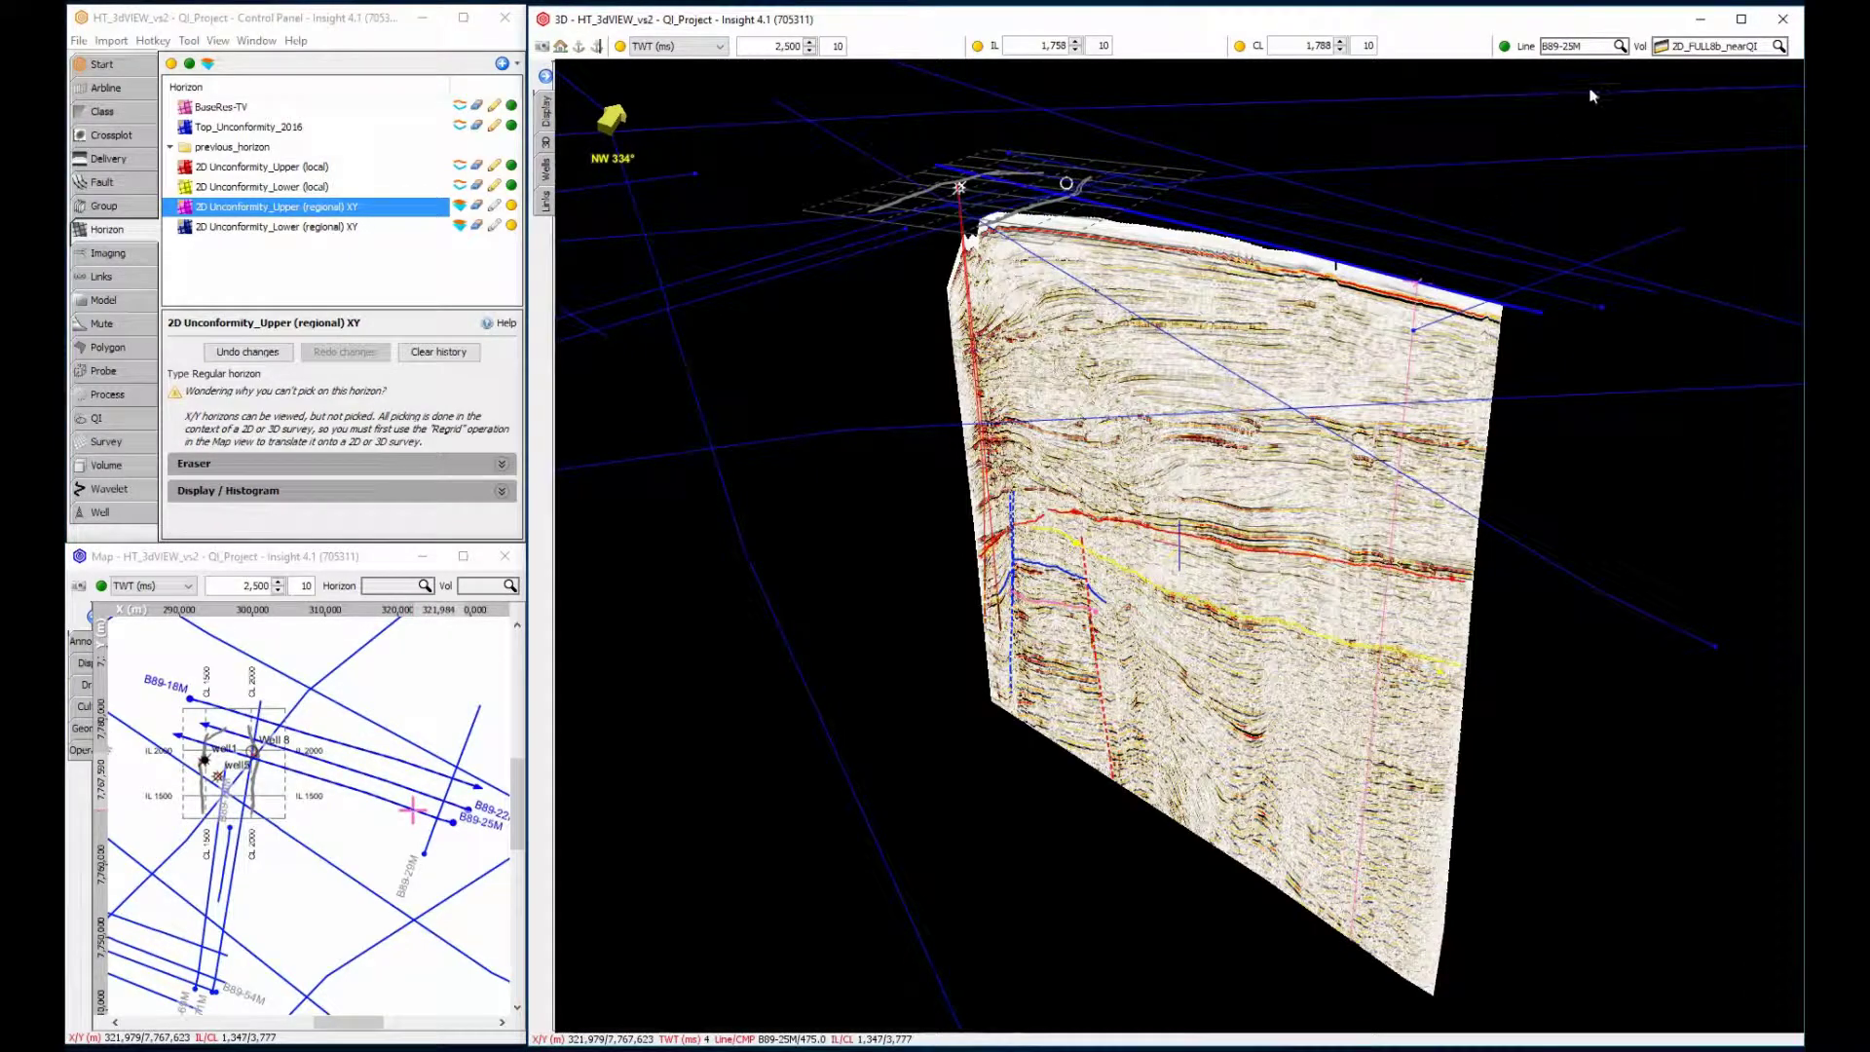
Step: Switch the displayed volume to Full_stack and turn off the survey grids in the 3D view
{"action": "left_click", "coordinate": [1701, 49]}
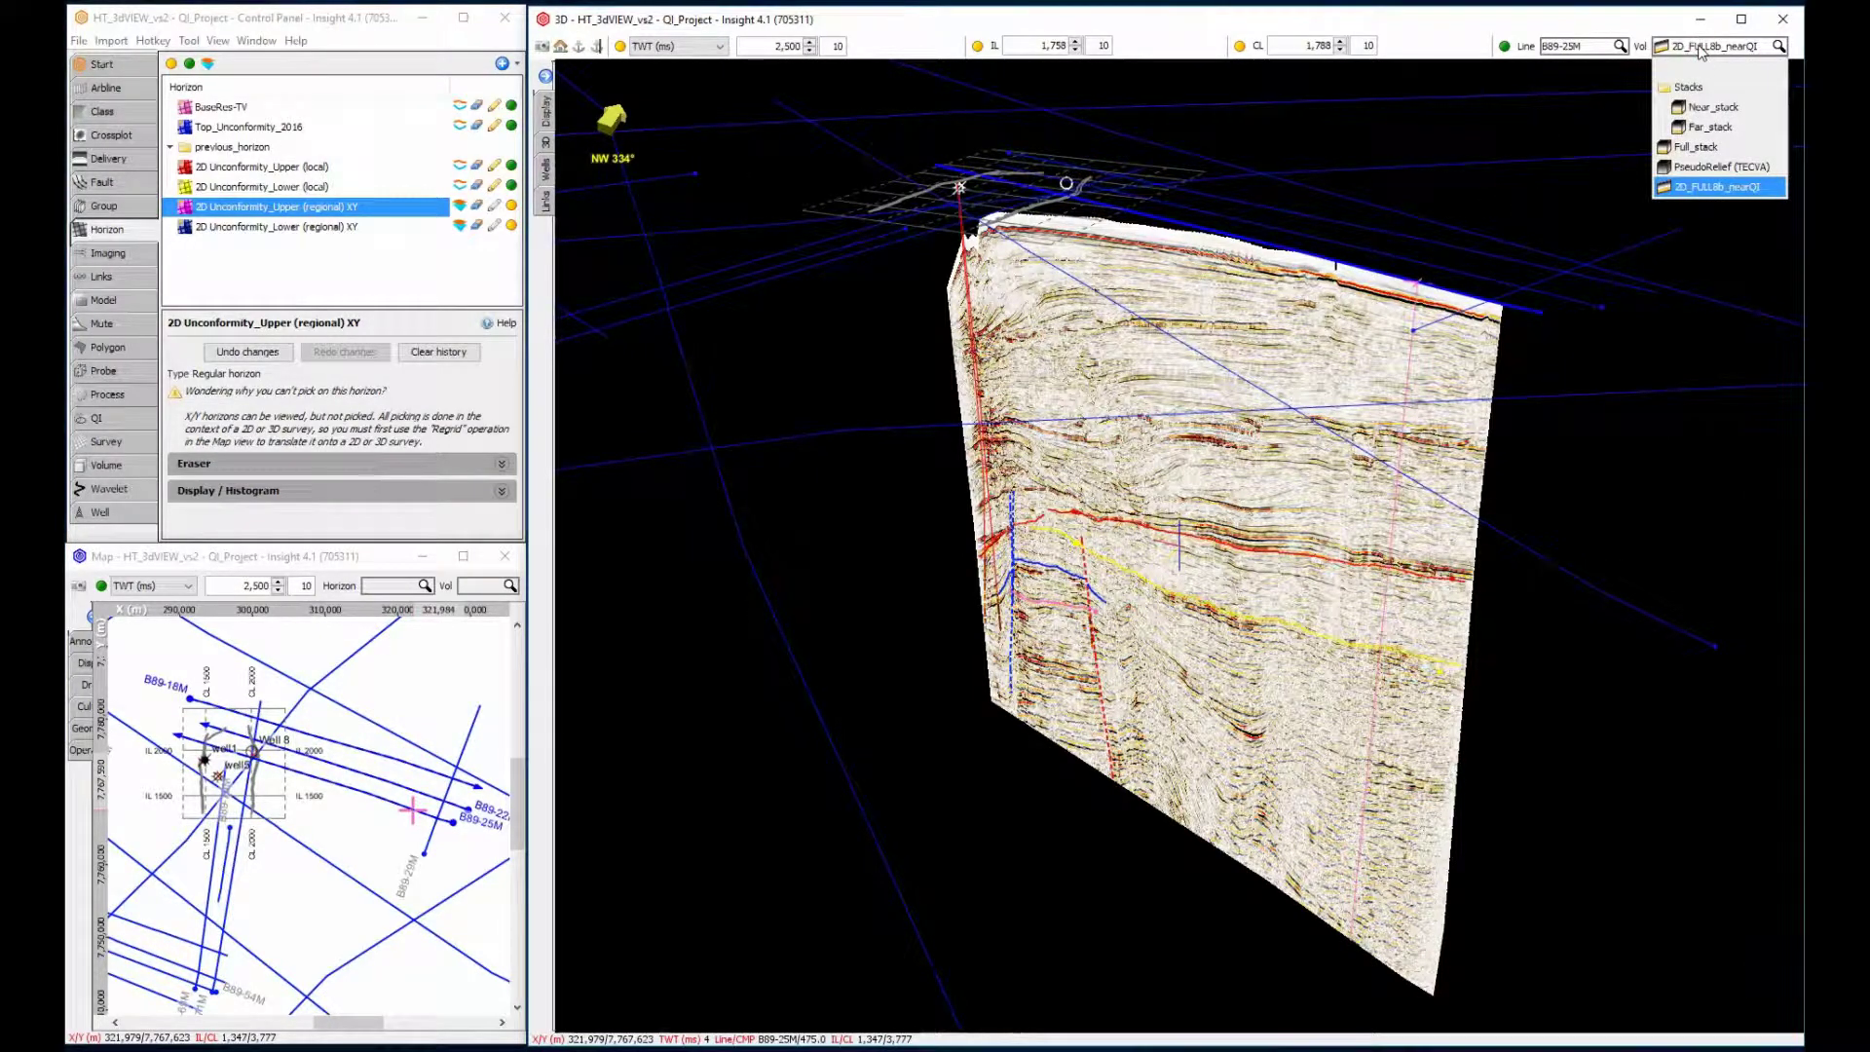
{"action": "left_click", "coordinate": [1695, 148]}
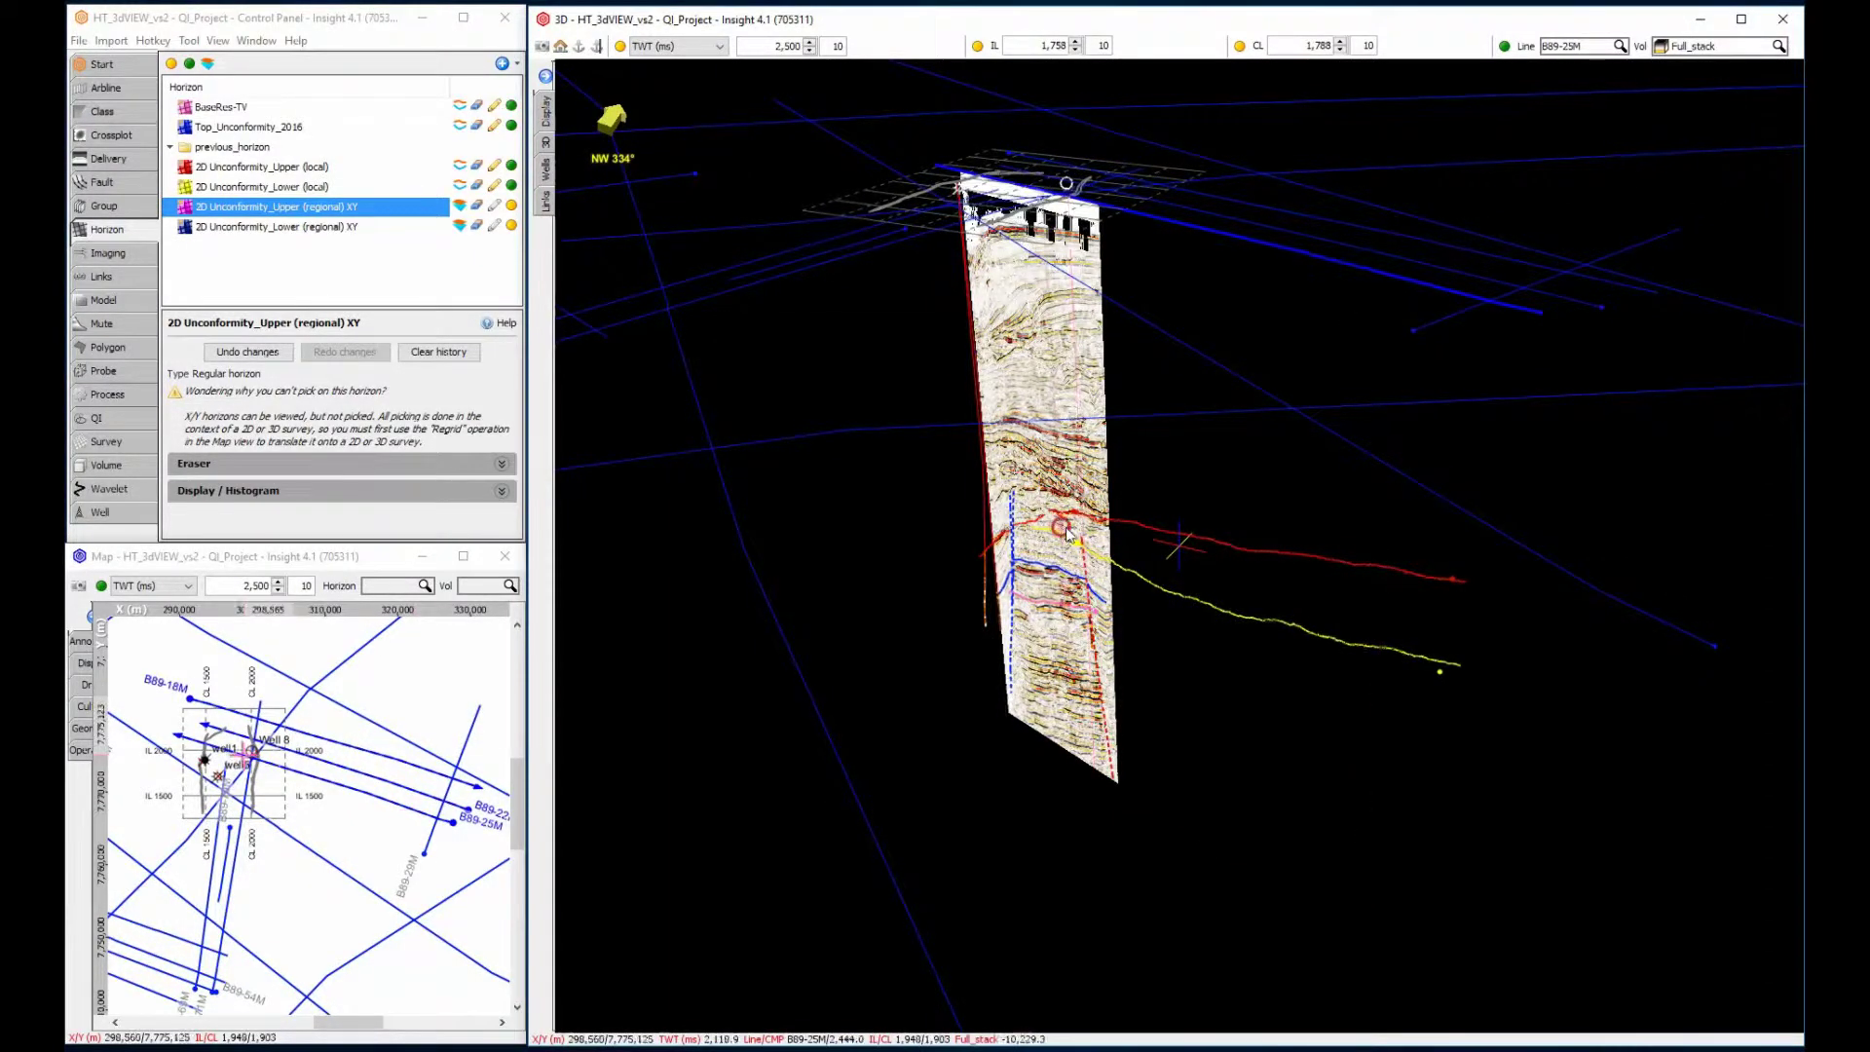
{"action": "left_click_drag", "start_coordinate": [1063, 529], "coordinate": [1087, 499]}
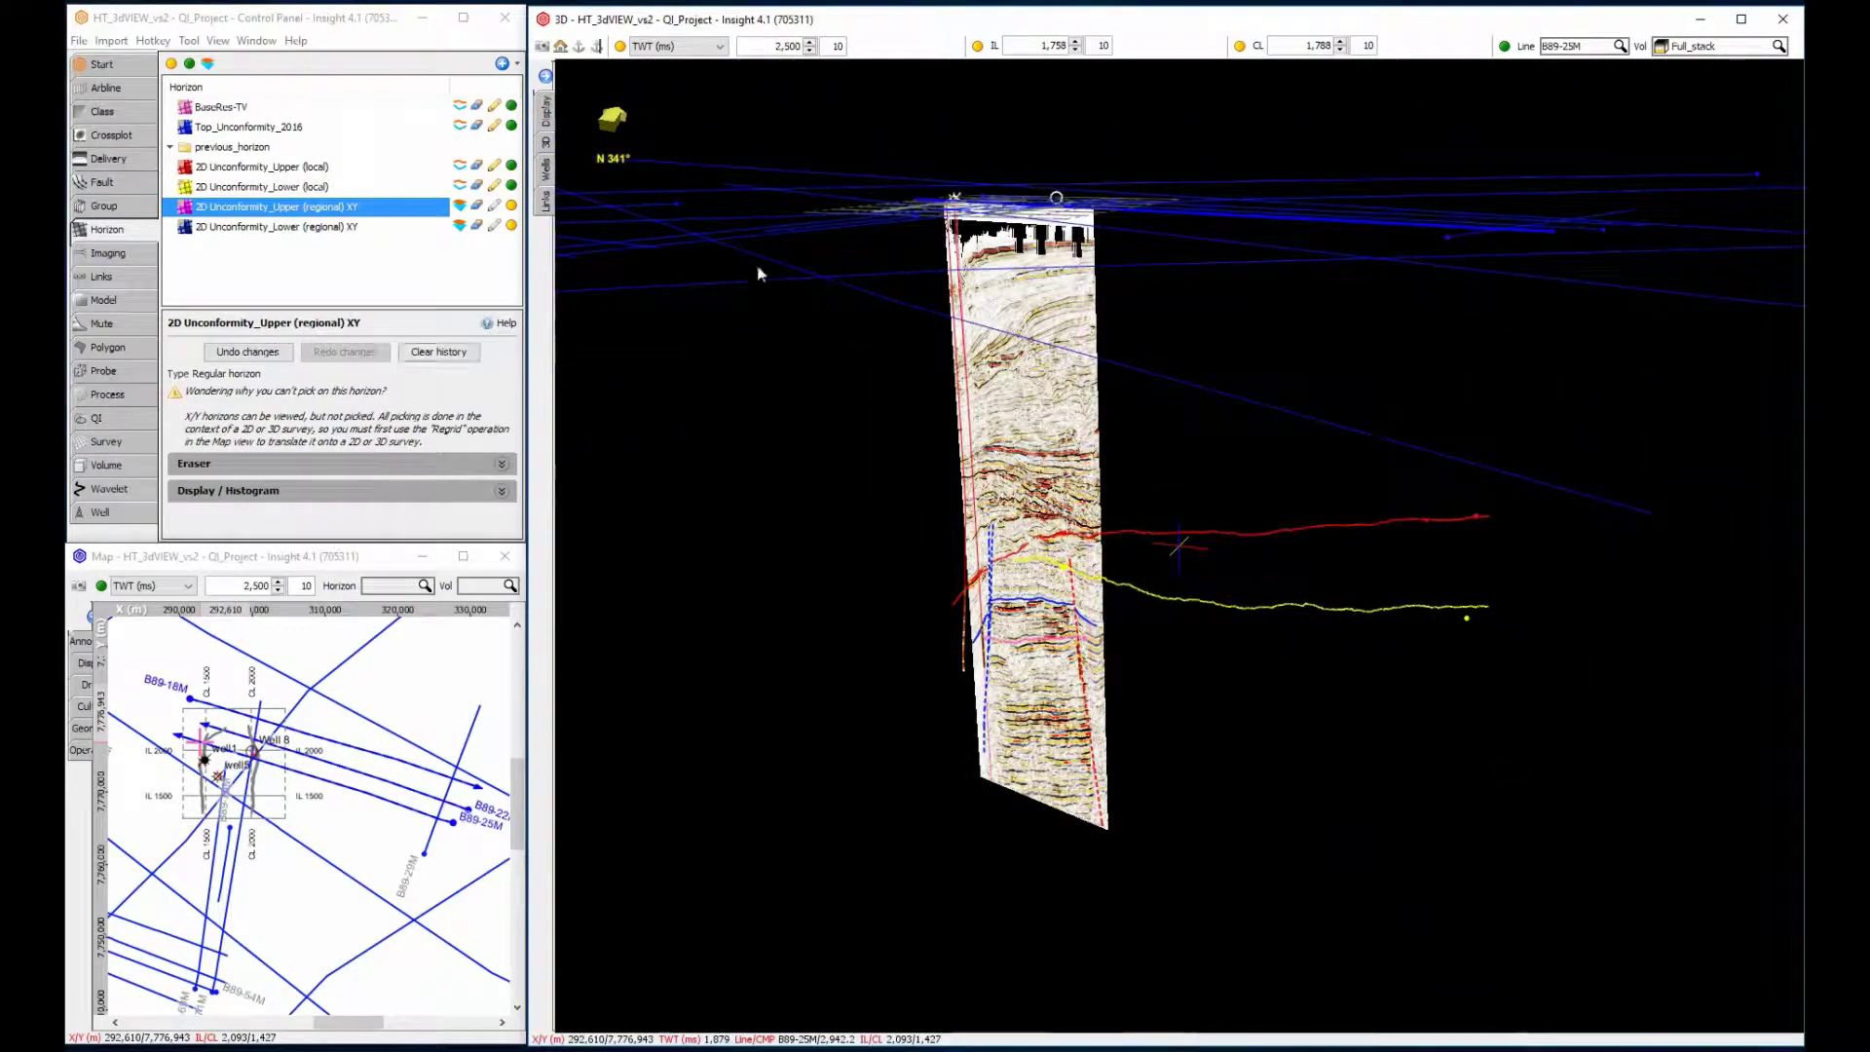
{"action": "left_click", "coordinate": [543, 115]}
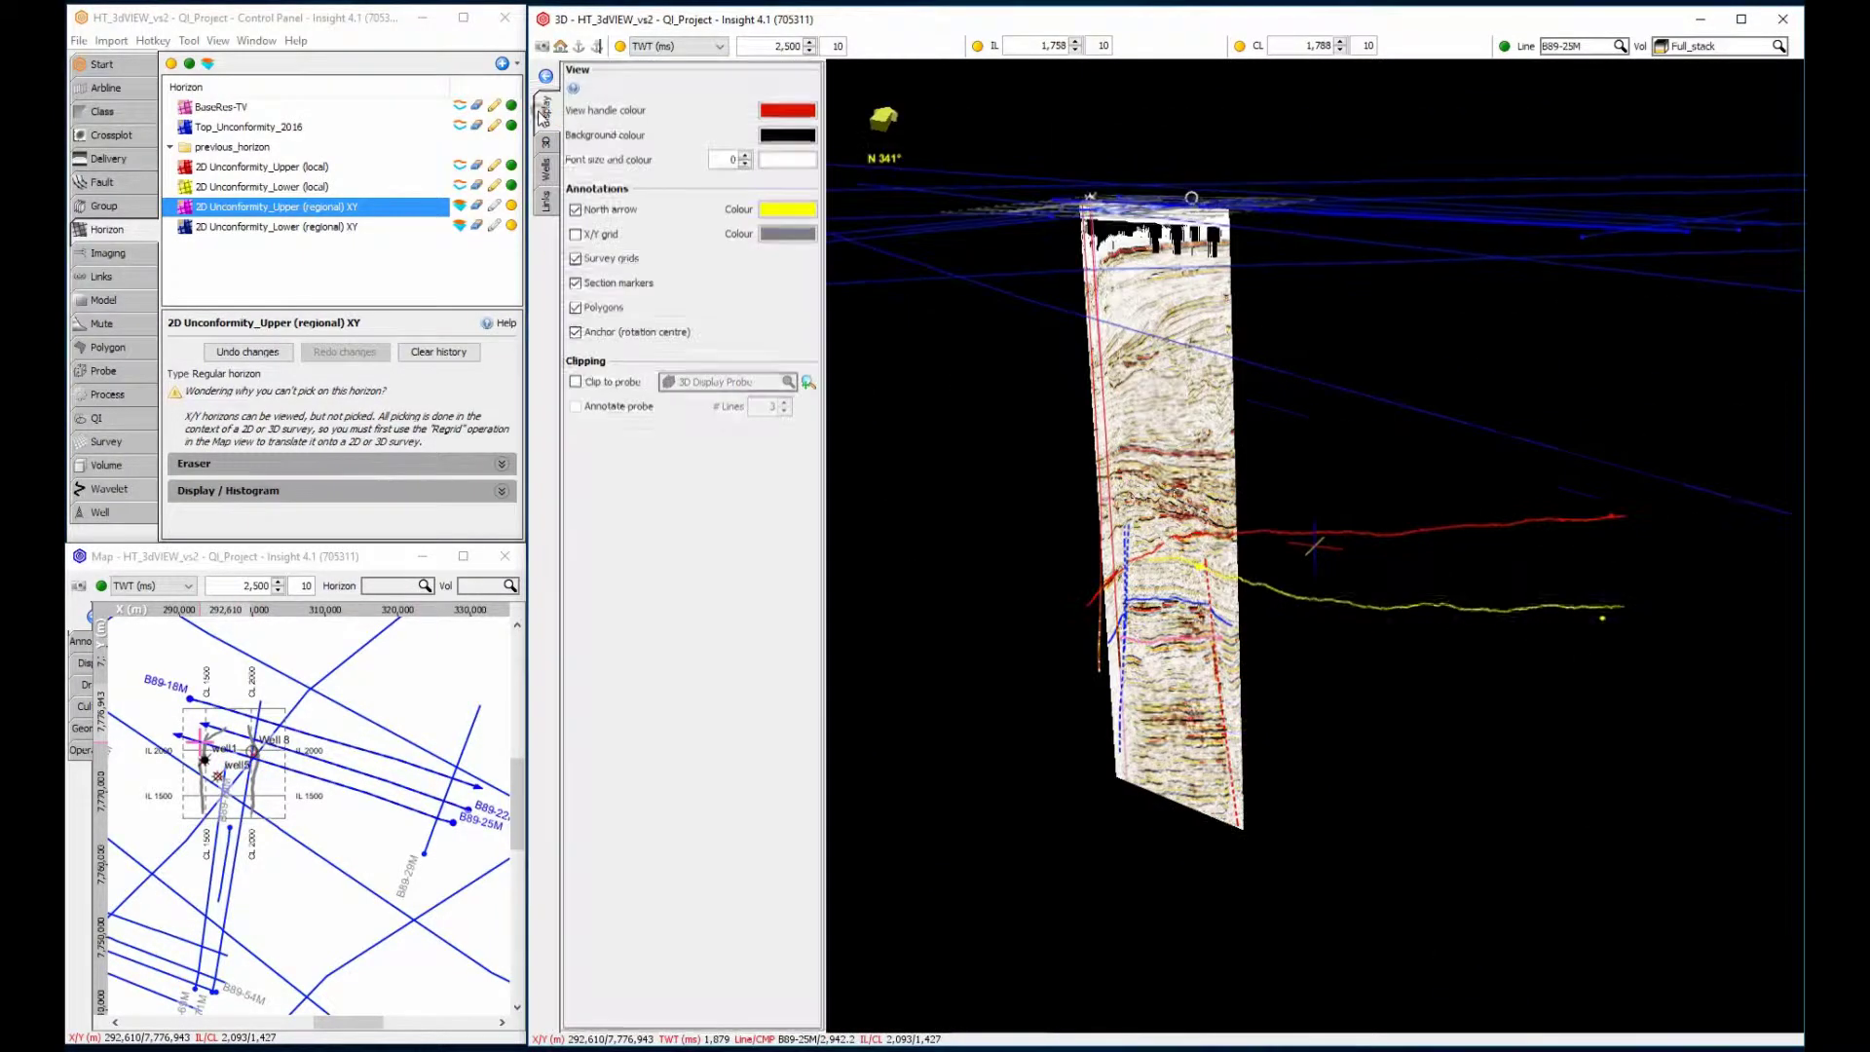
{"action": "left_click", "coordinate": [577, 259]}
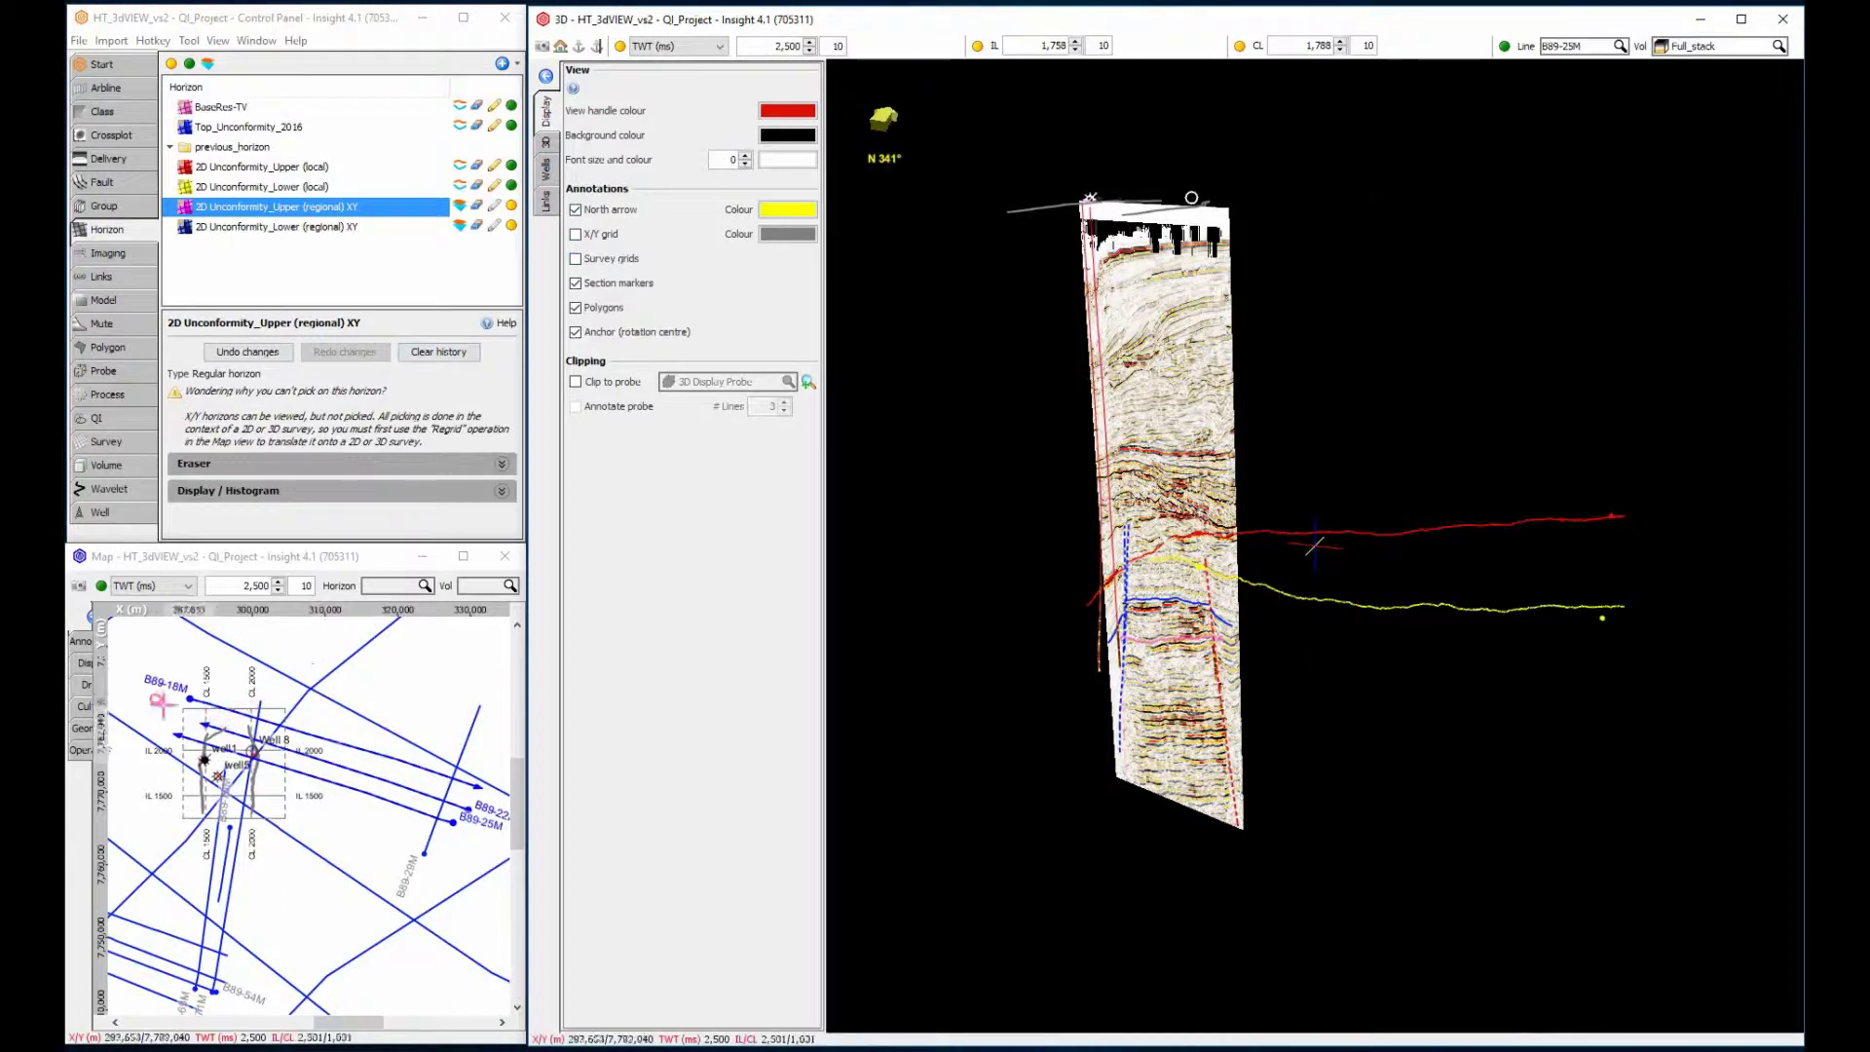
Step: Clip the 3D display to the 3D Display Probe
{"action": "scroll", "coordinate": [185, 745], "scroll_direction": "up", "scroll_amount": 3}
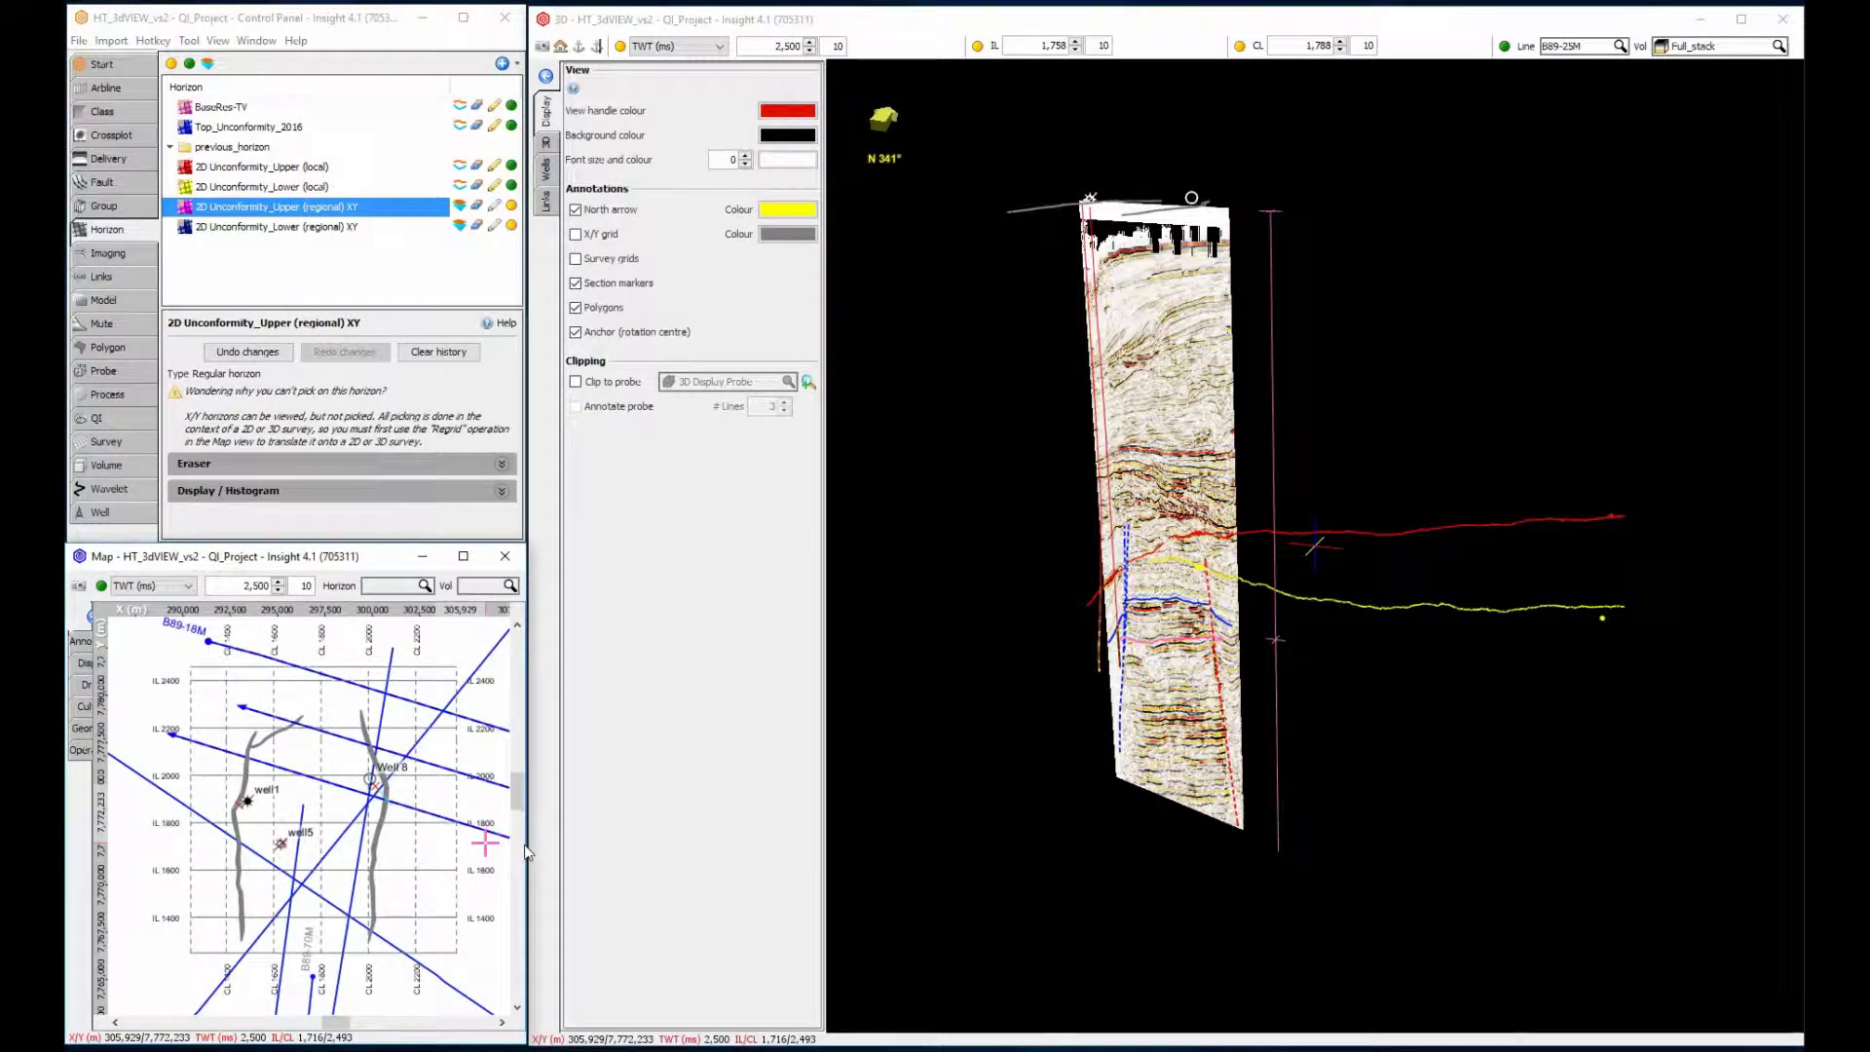
{"action": "left_click", "coordinate": [577, 383]}
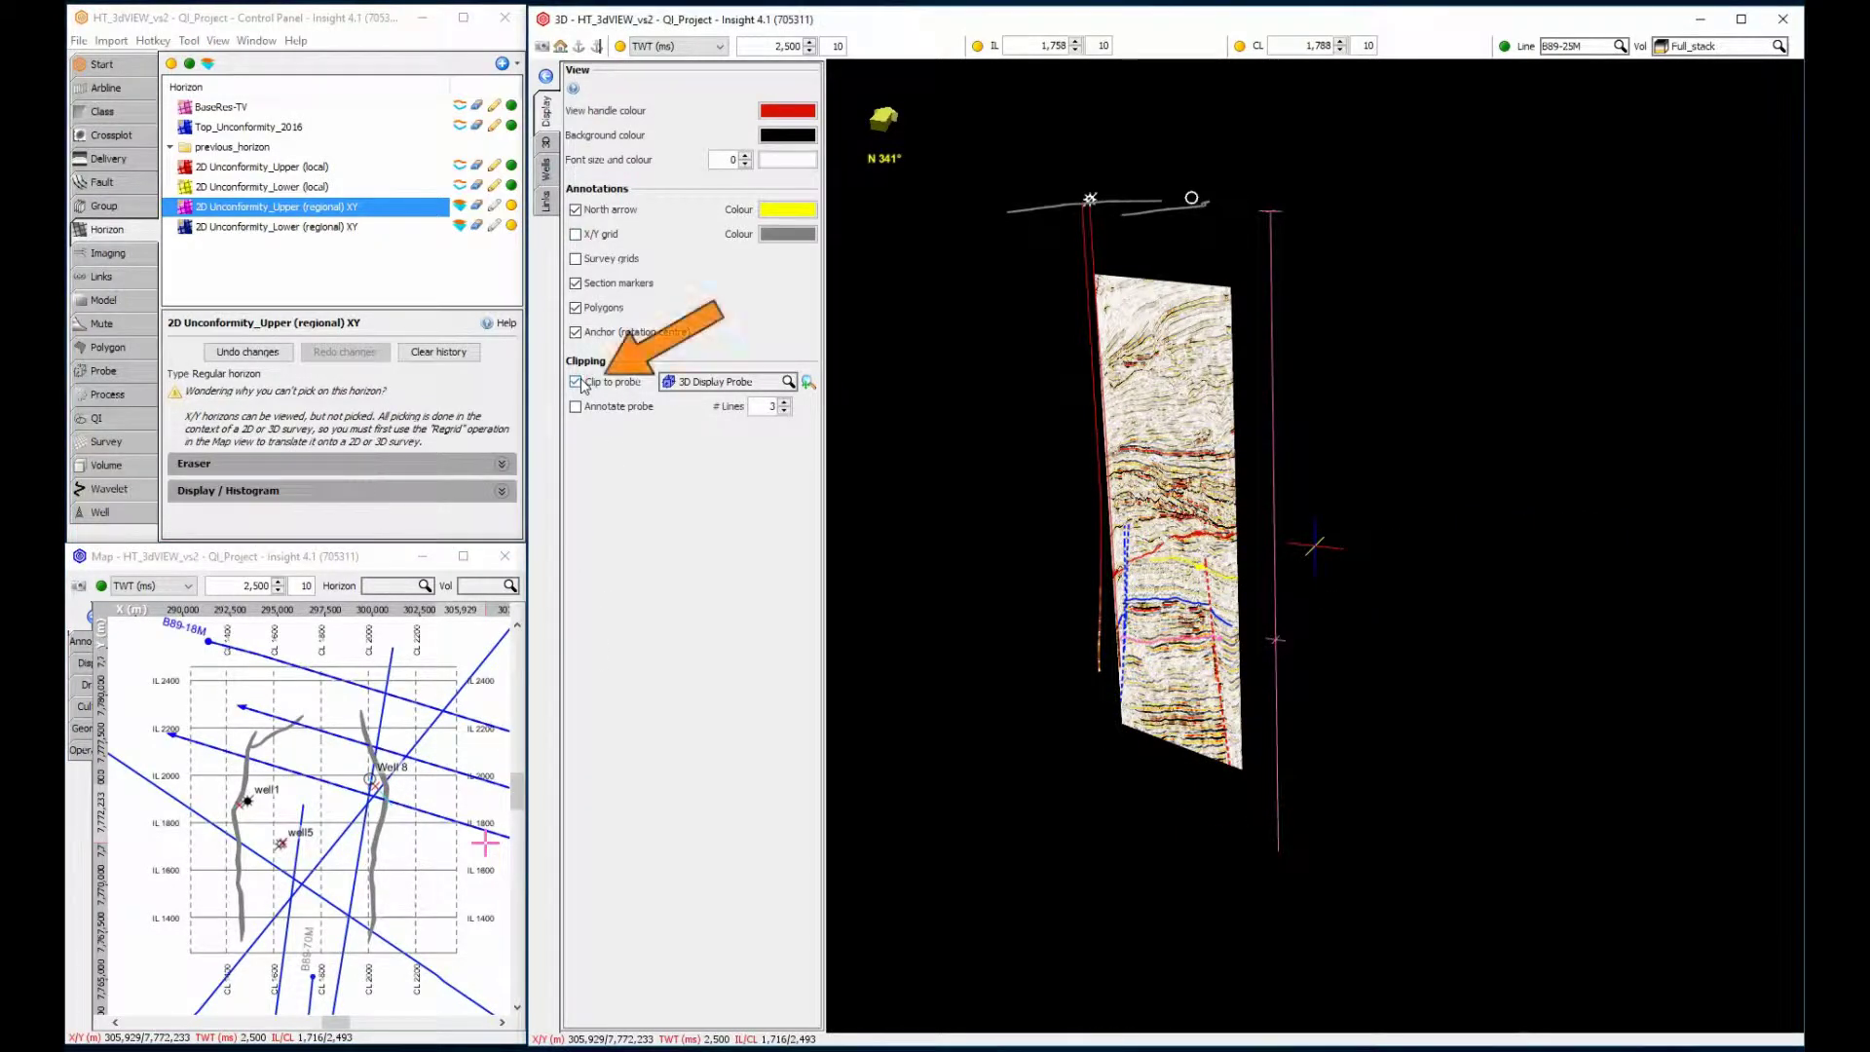
{"action": "left_click", "coordinate": [808, 382]}
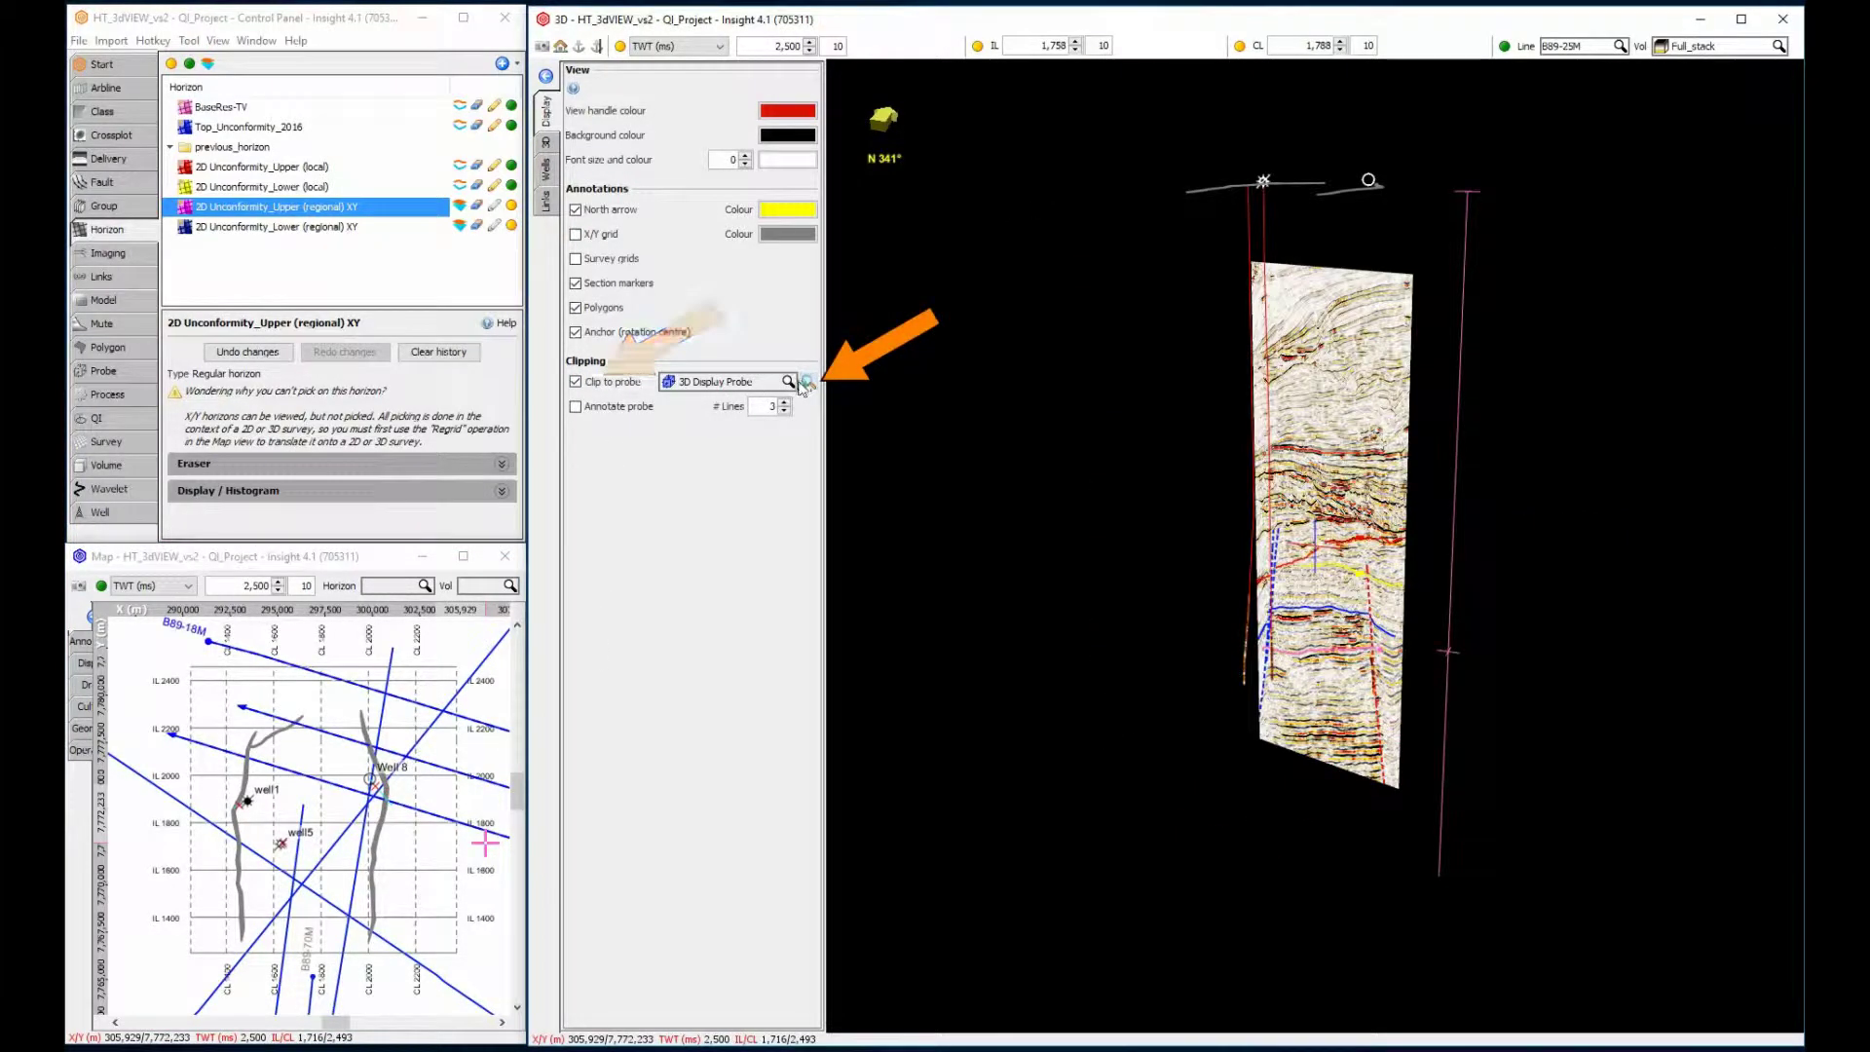
Step: Hide the 2D Unconformity_Lower (local) and 2D Unconformity_Upper (local) horizons and turn off clipping to the probe
{"action": "left_click", "coordinate": [511, 184]}
{"action": "left_click", "coordinate": [511, 166]}
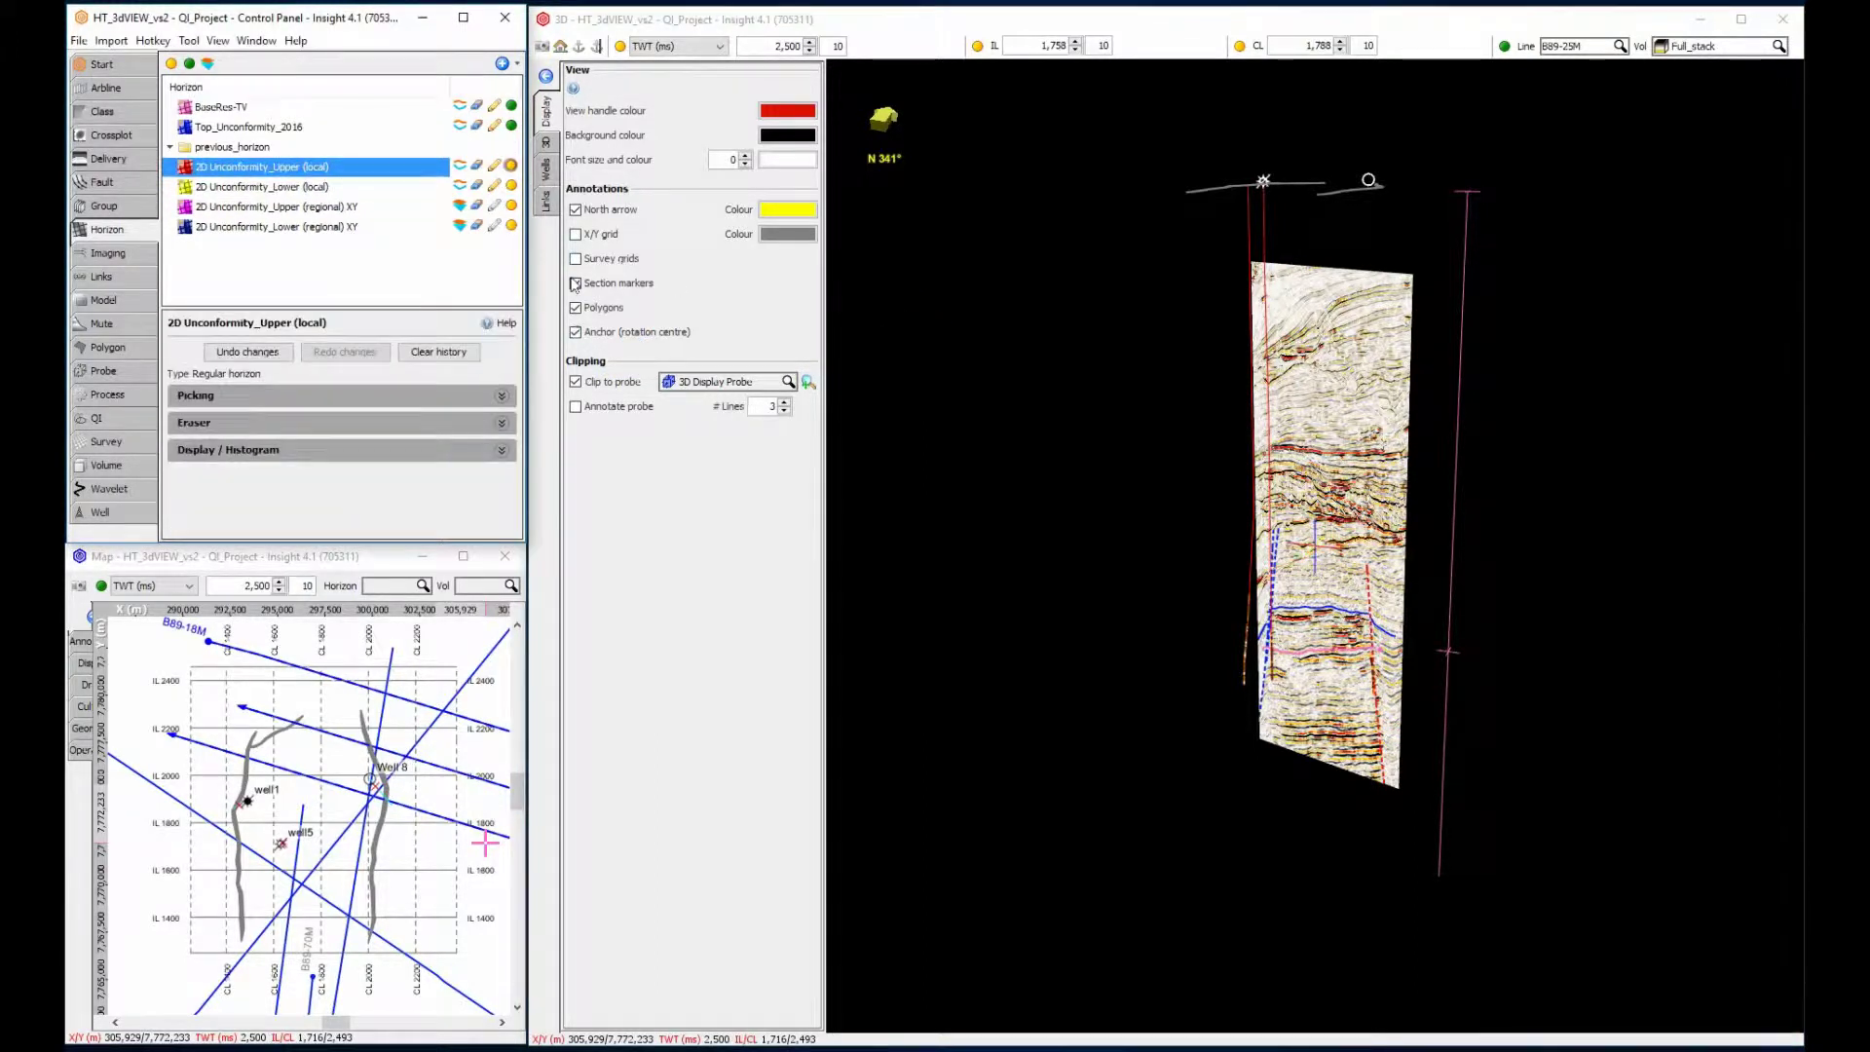
{"action": "left_click", "coordinate": [576, 381]}
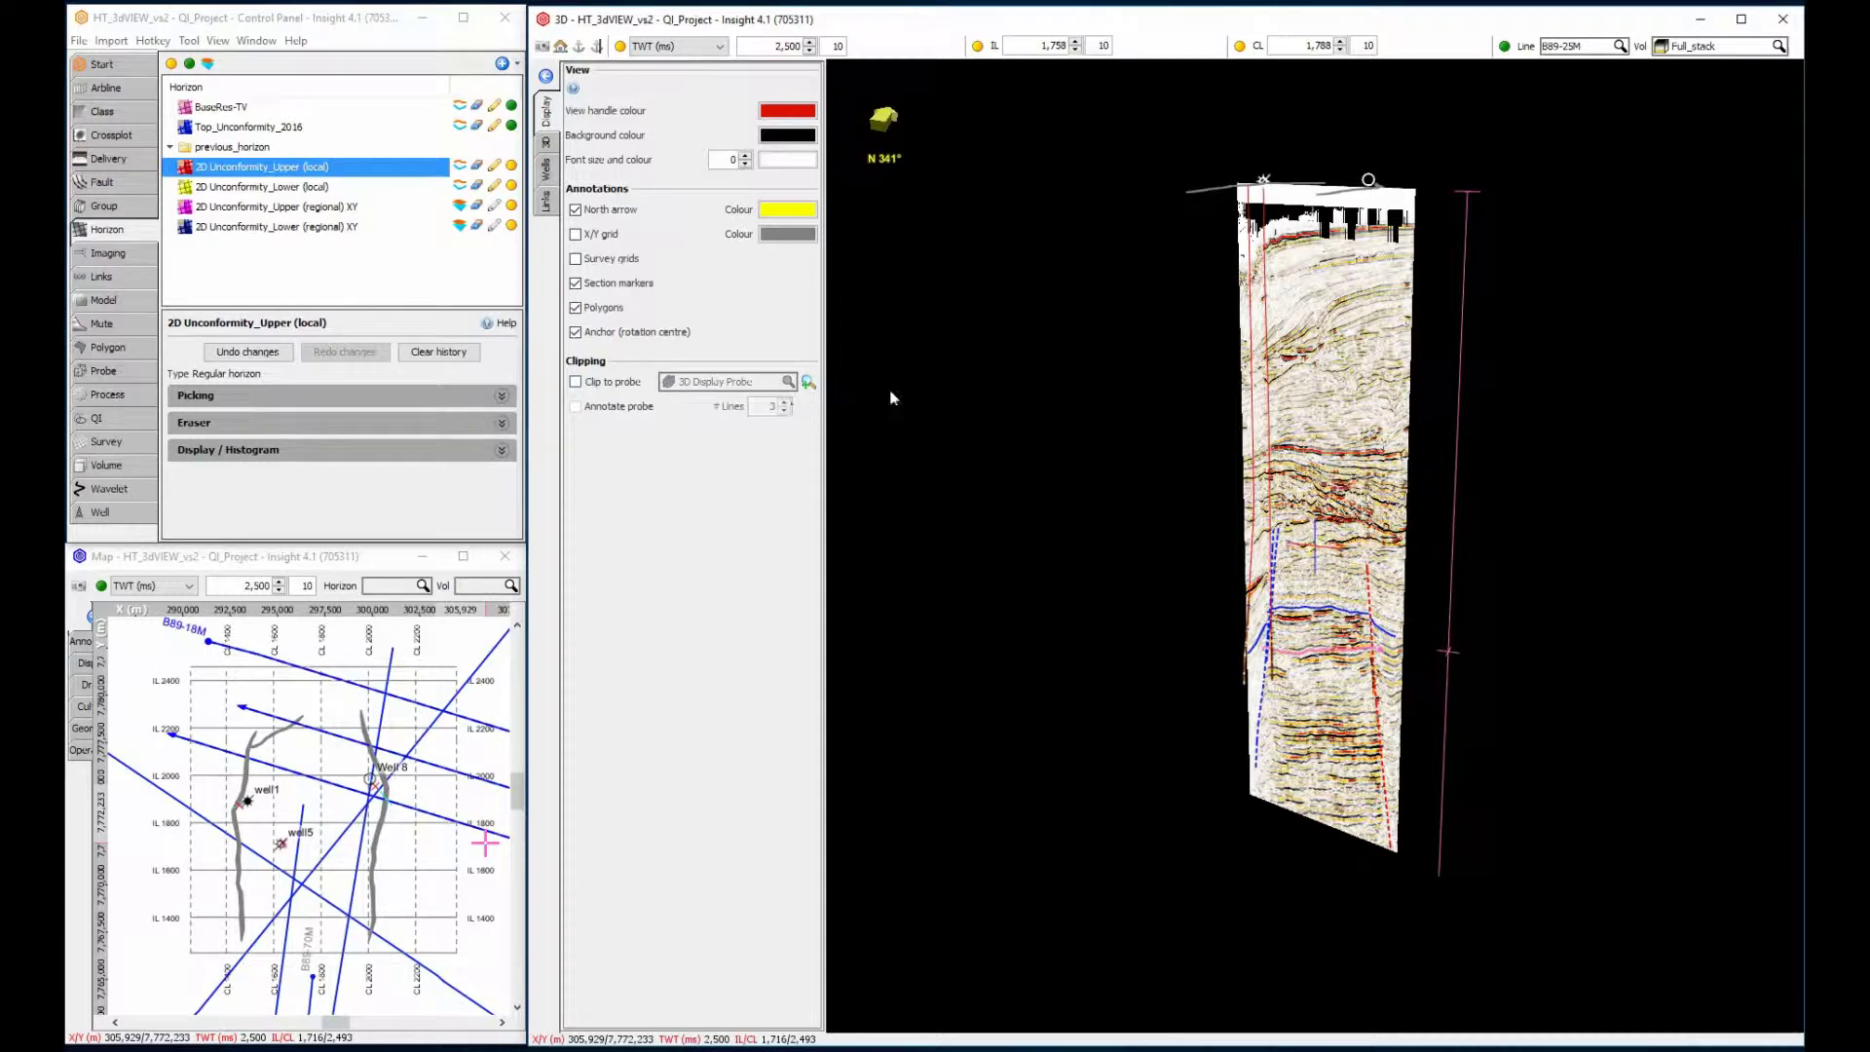
{"action": "left_click_drag", "start_coordinate": [1332, 440], "coordinate": [1342, 445]}
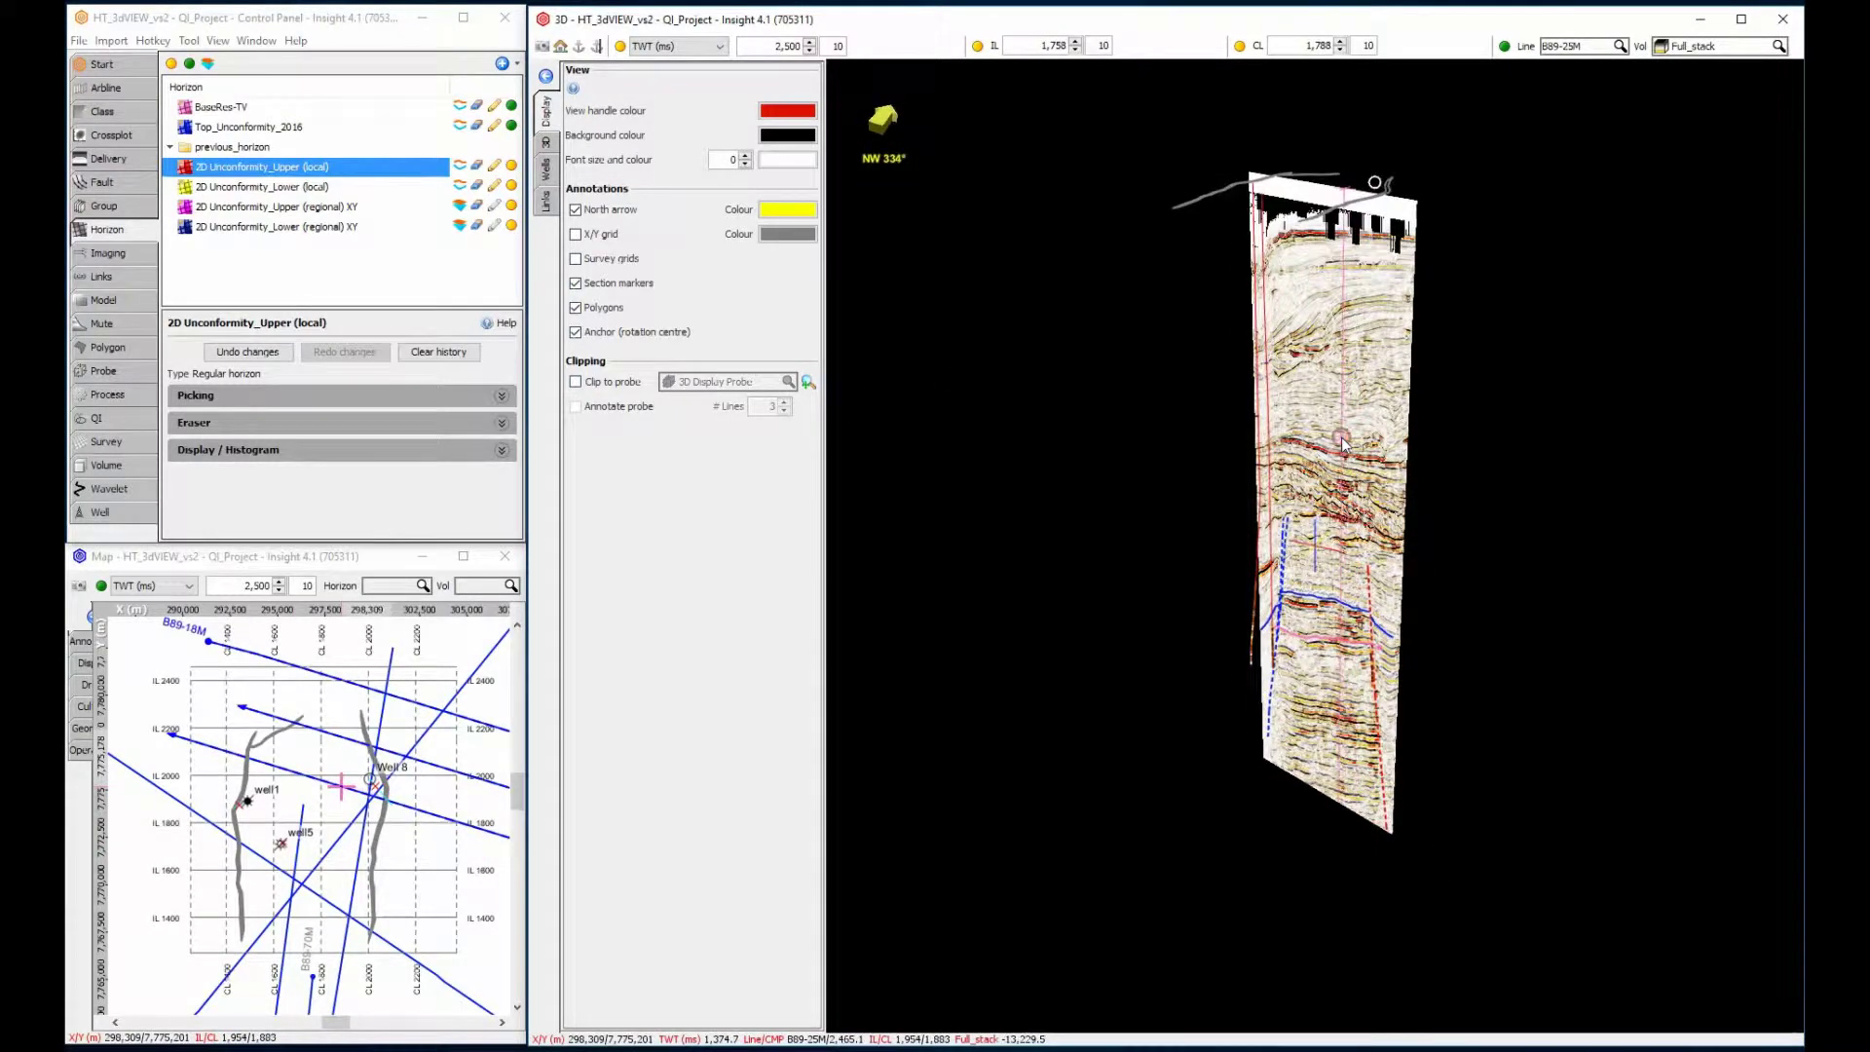
Step: Hide the 2D line and display the crossline, inline and time slice of the Full_stack volume in the 3D view
{"action": "left_click", "coordinate": [1506, 46]}
{"action": "left_click", "coordinate": [1240, 47]}
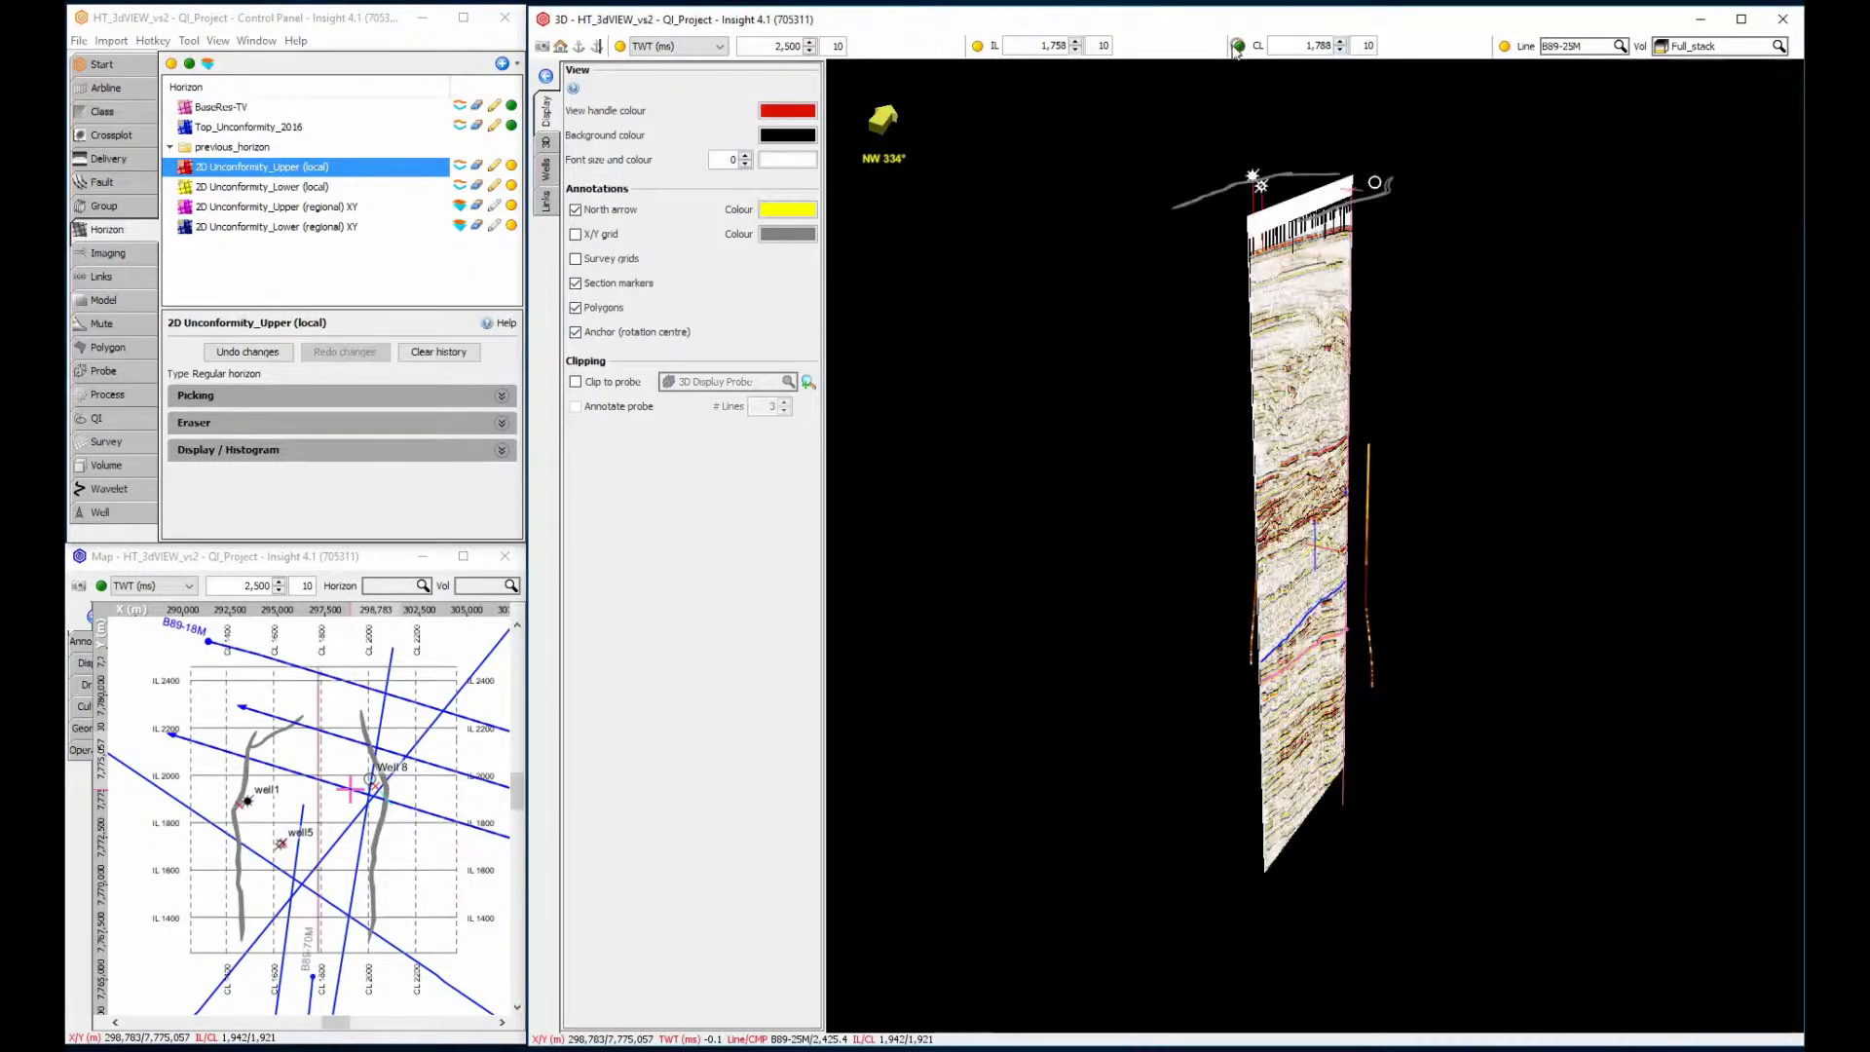
{"action": "left_click", "coordinate": [978, 45]}
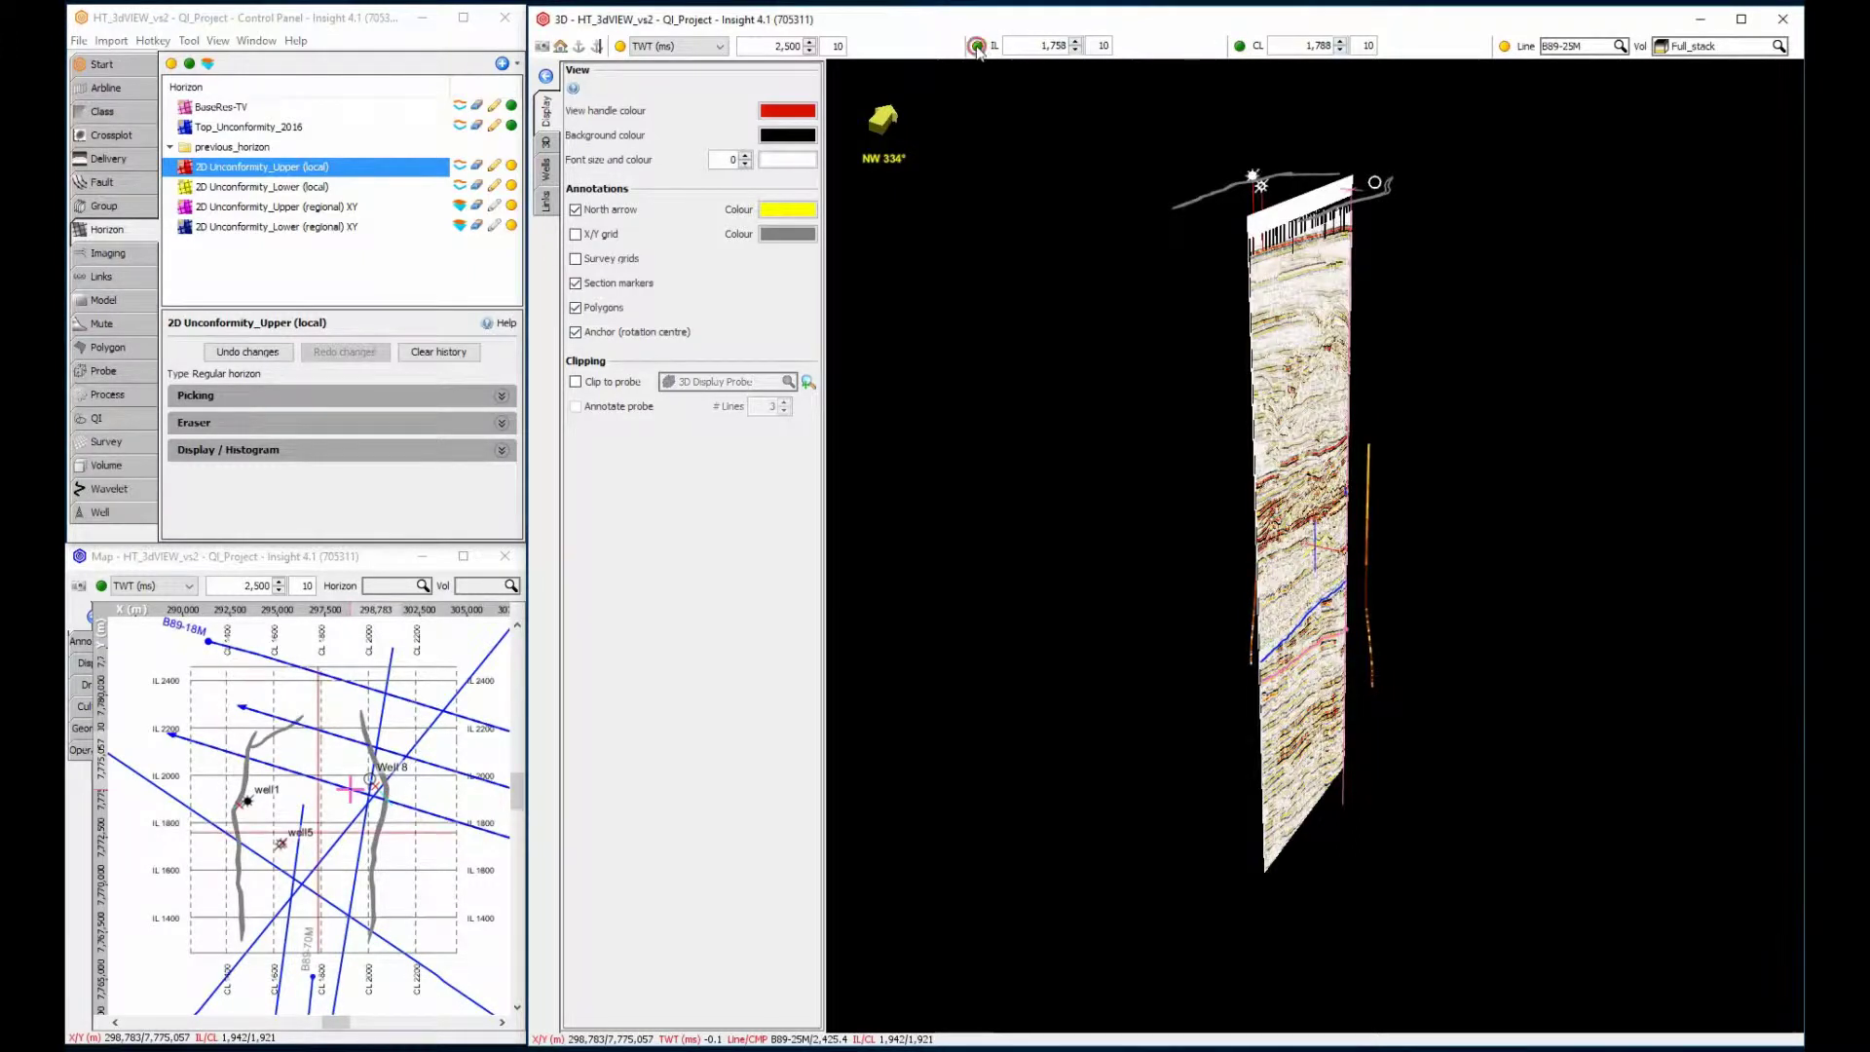
{"action": "left_click", "coordinate": [621, 46]}
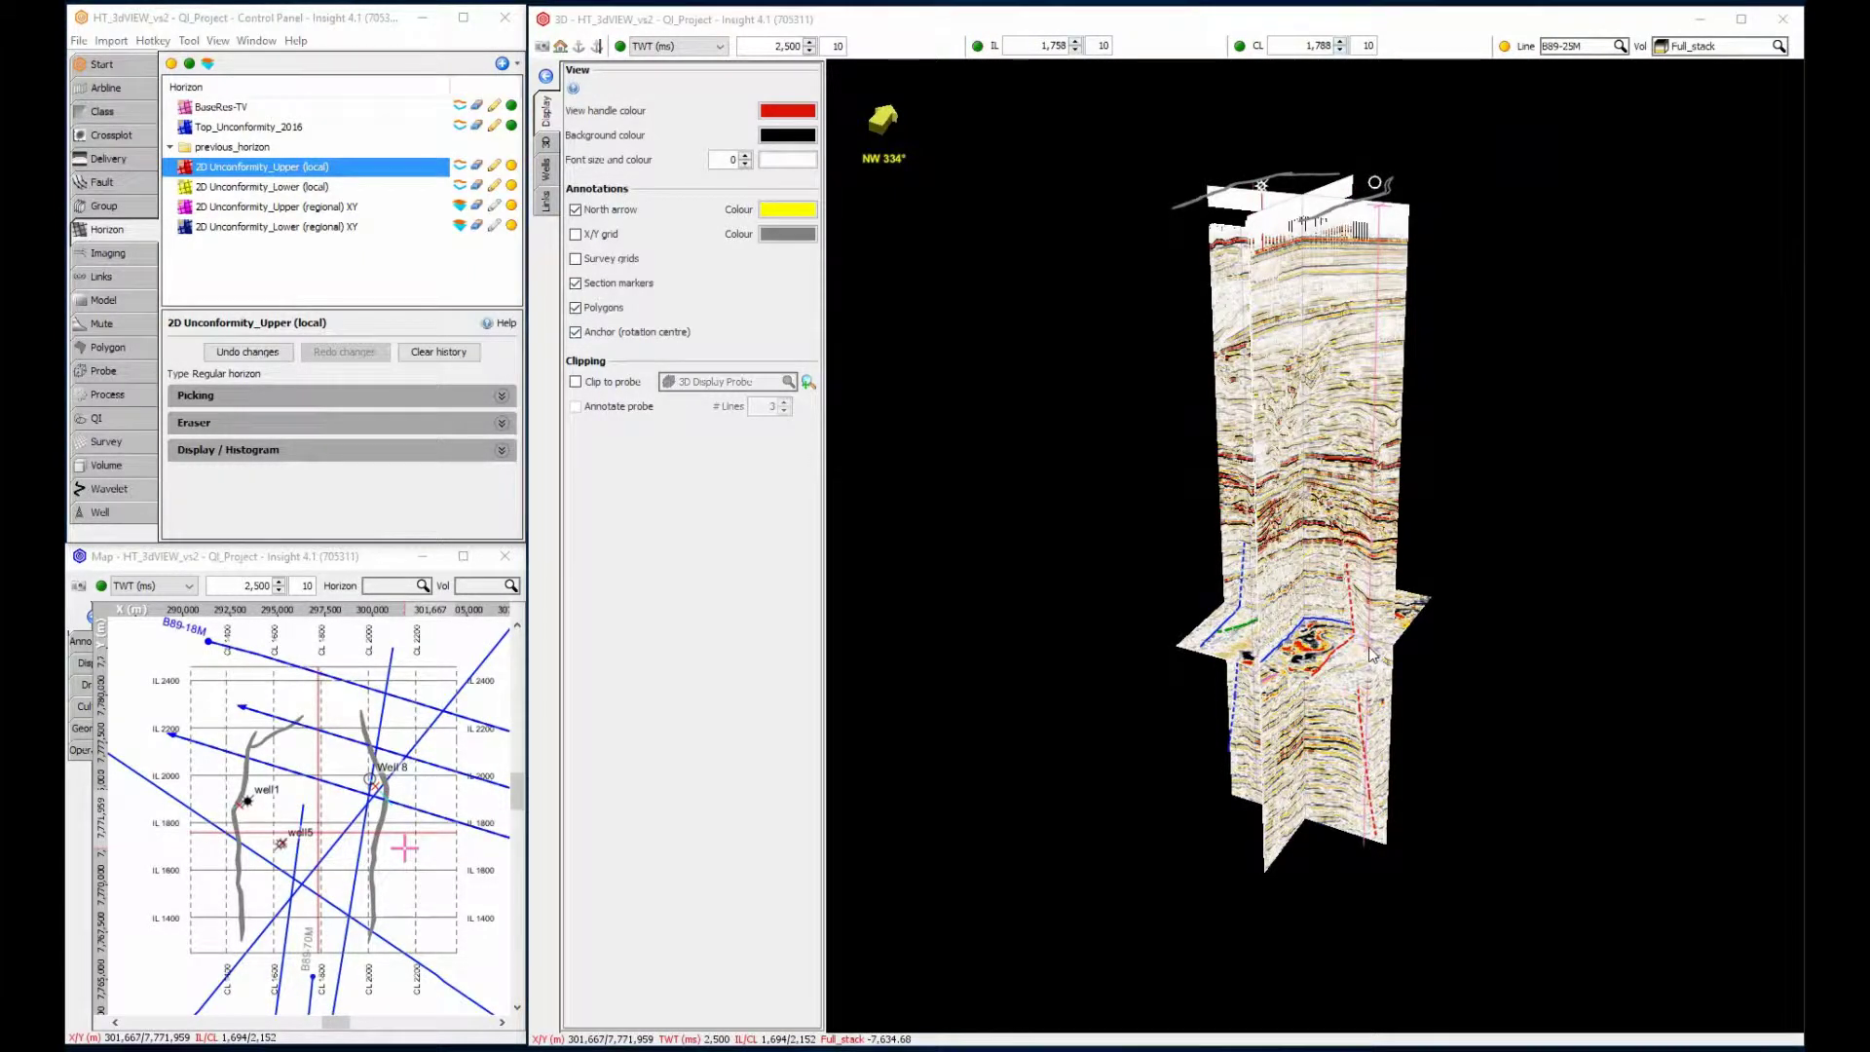
{"action": "left_click_drag", "start_coordinate": [1373, 655], "coordinate": [1523, 653]}
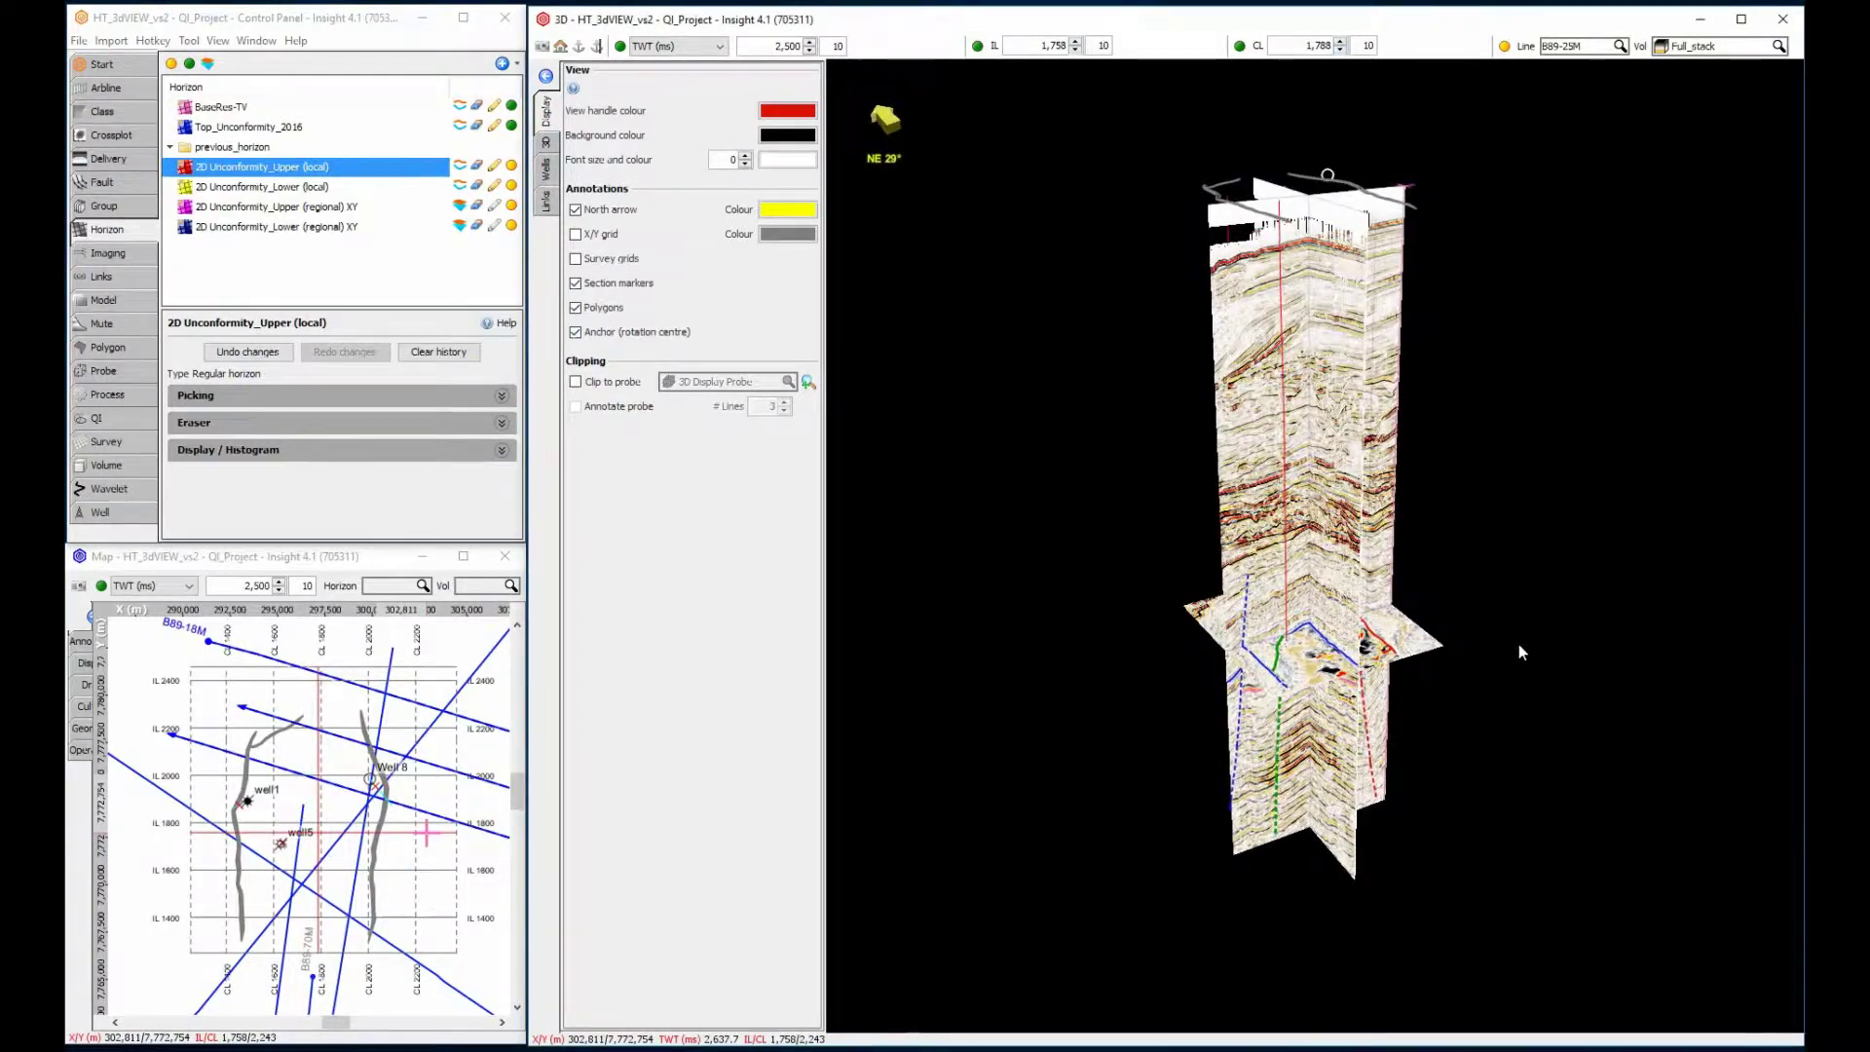
{"action": "scroll", "coordinate": [1402, 699], "scroll_direction": "up", "scroll_amount": 5}
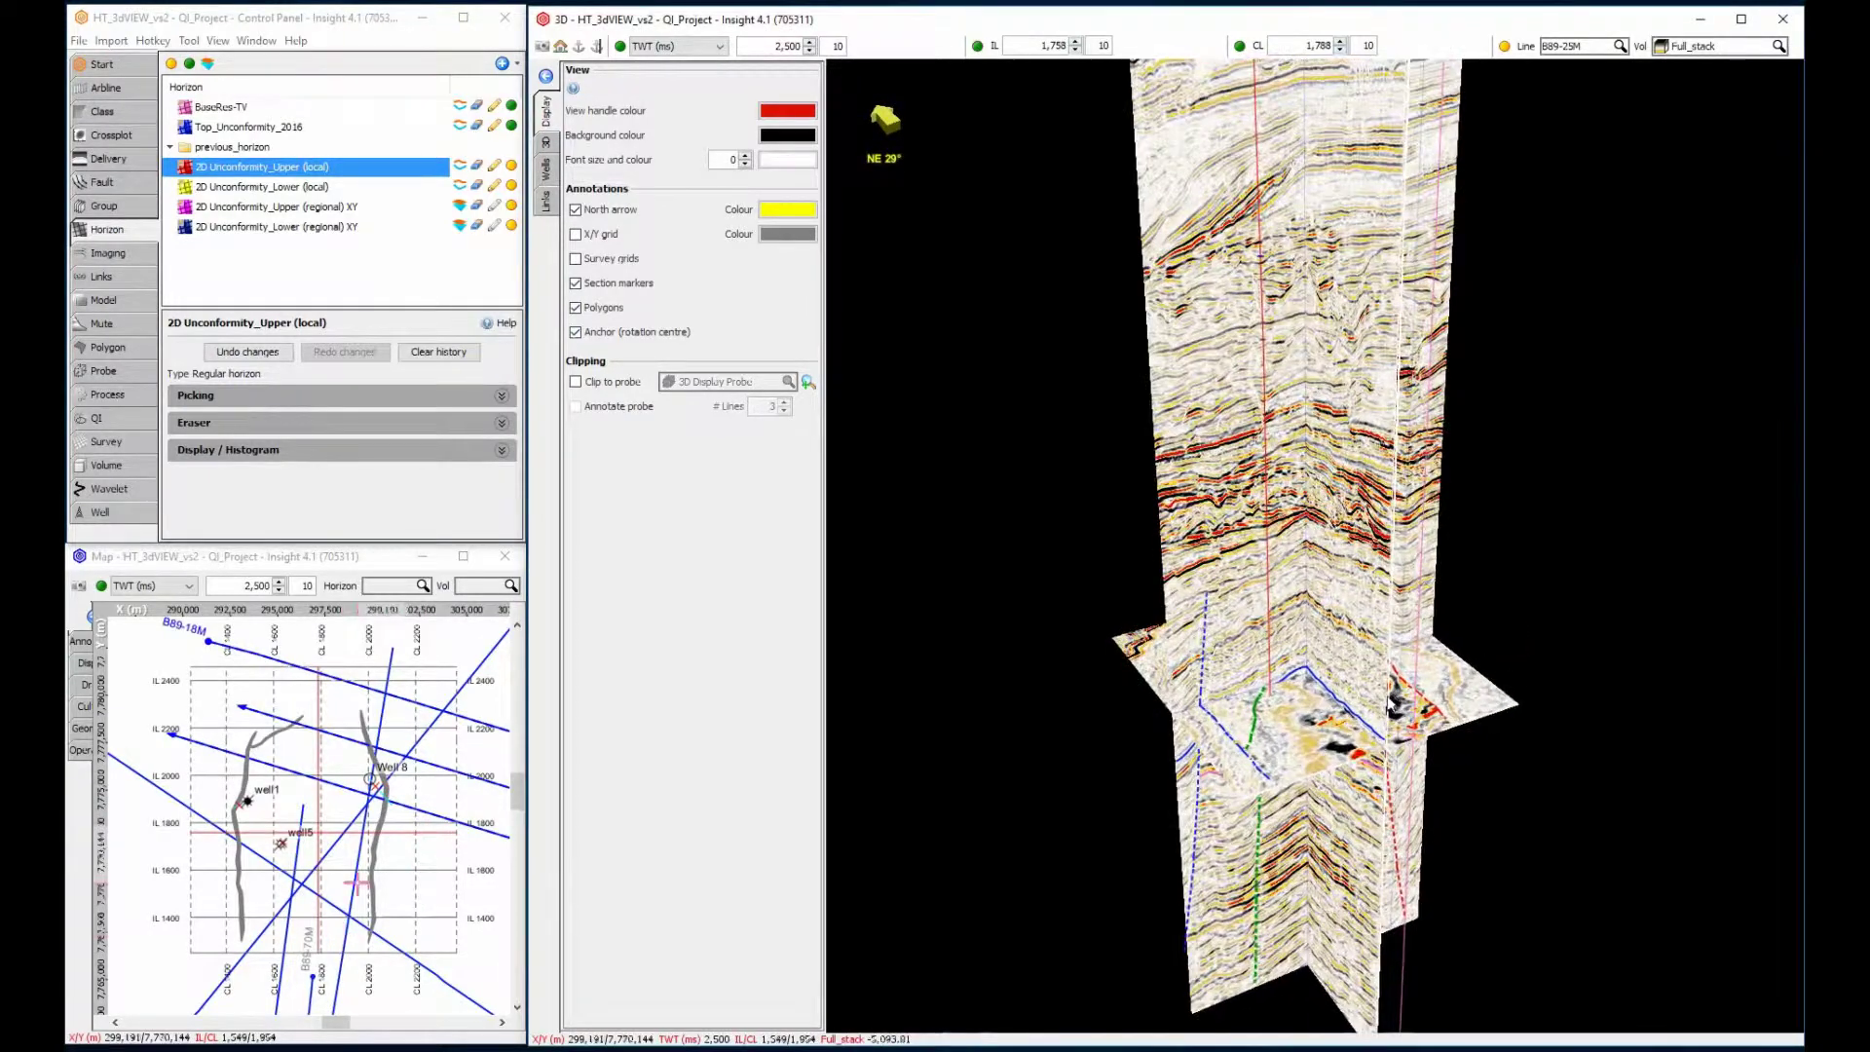
{"action": "left_click_drag", "start_coordinate": [1385, 695], "coordinate": [1426, 666]}
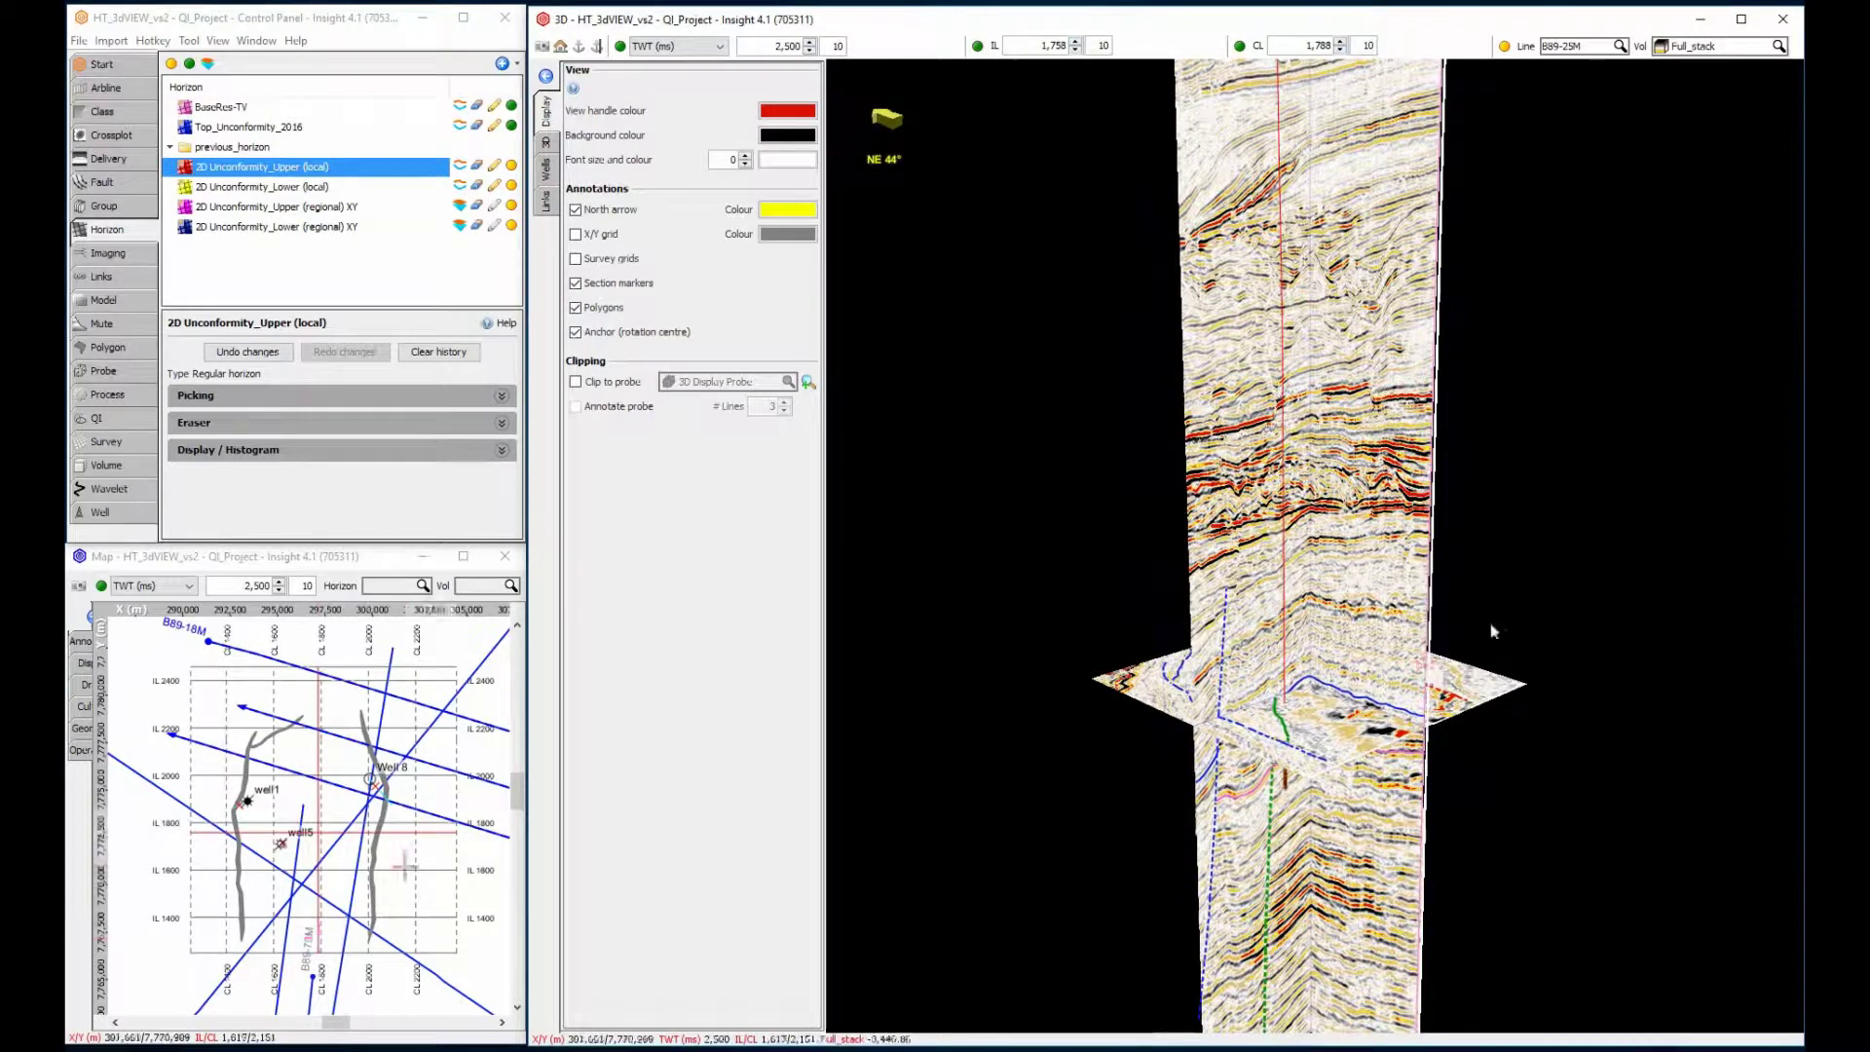
Step: Switch the displayed volume to Near_stack, then Far_stack, and finally PseudoRelief (TECVA)
{"action": "left_click", "coordinate": [1722, 51]}
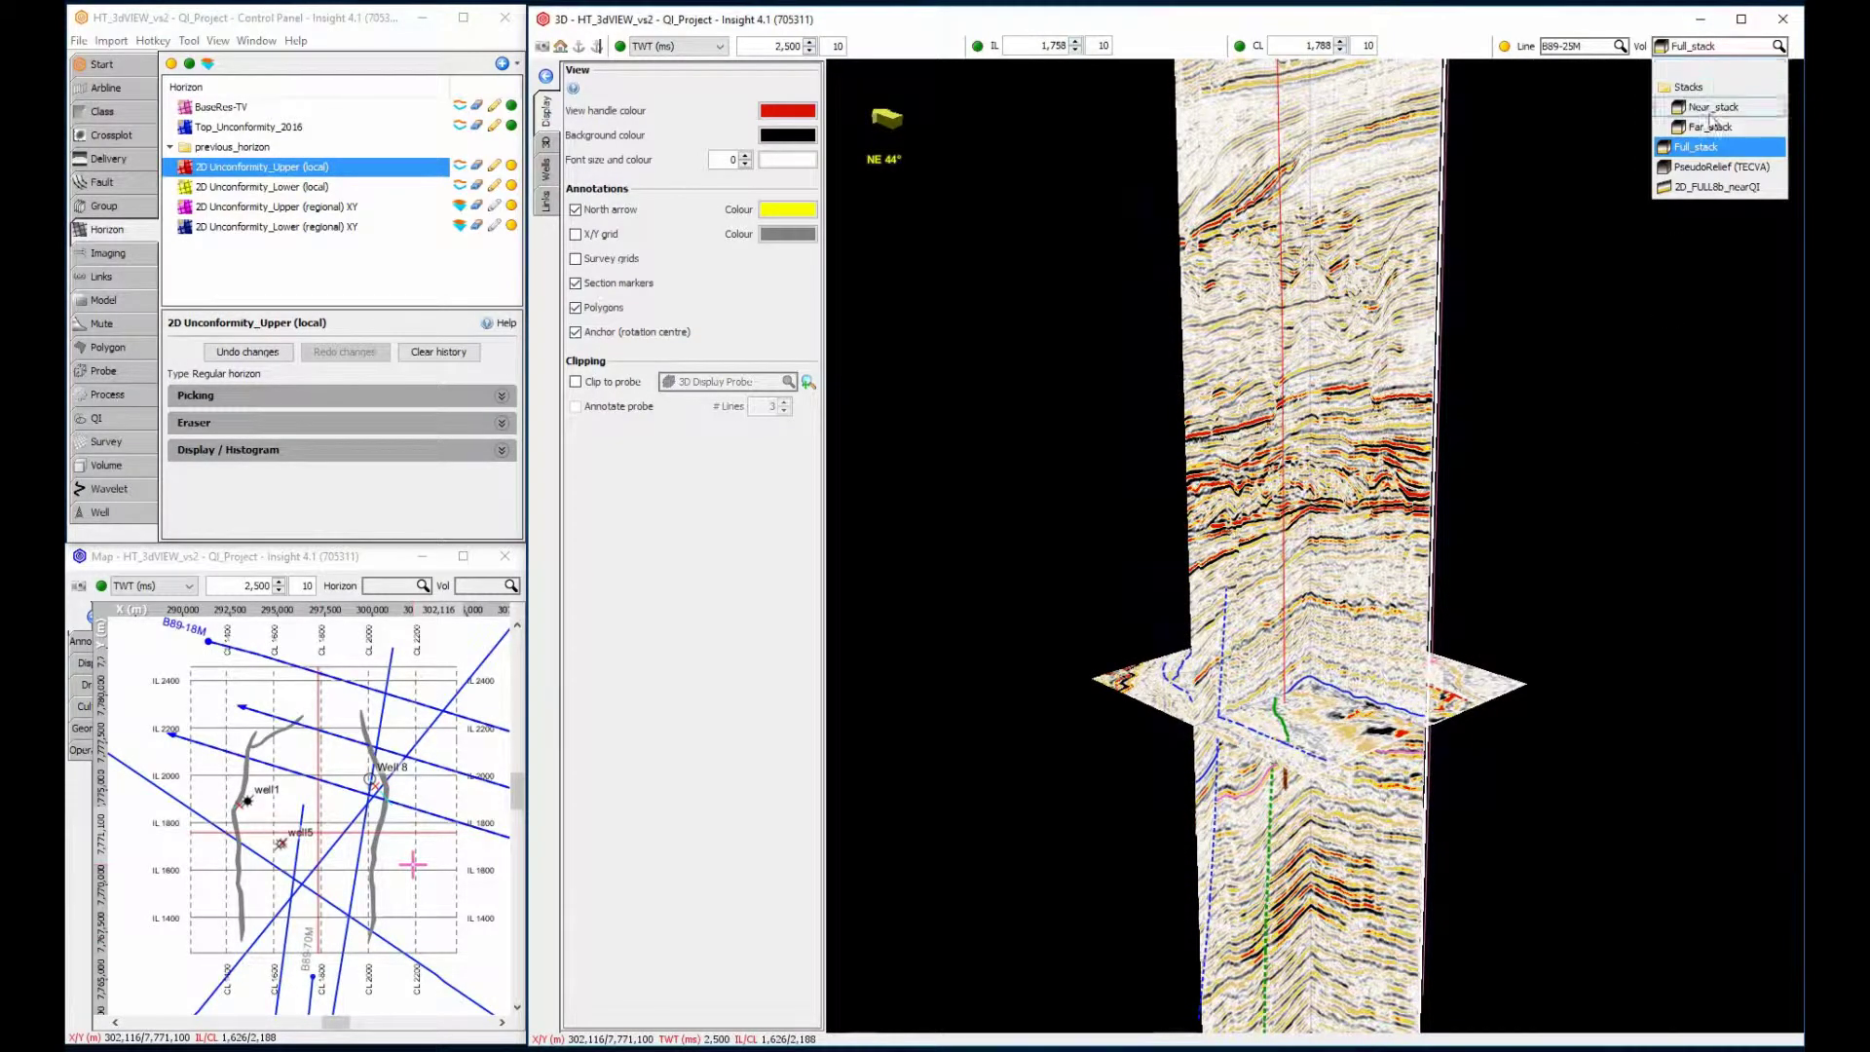
{"action": "left_click", "coordinate": [1709, 113]}
{"action": "left_click", "coordinate": [1714, 46]}
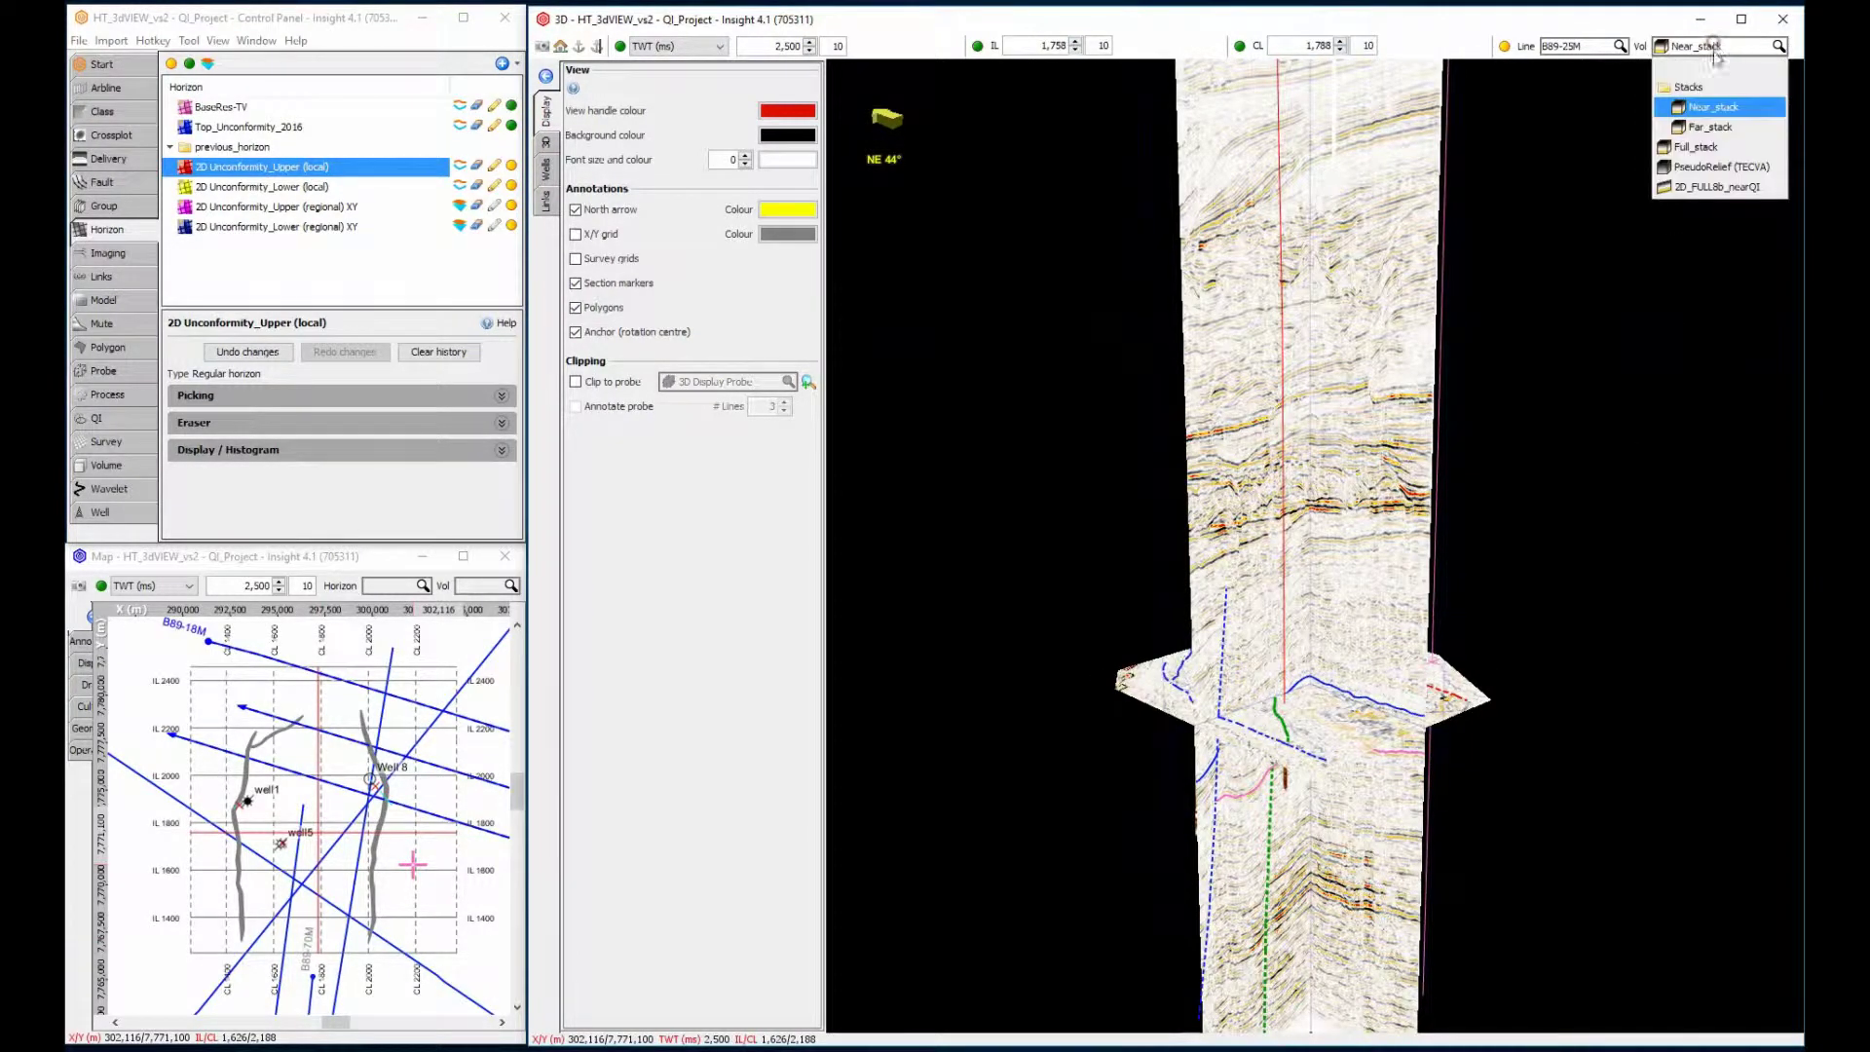
{"action": "left_click", "coordinate": [1713, 129]}
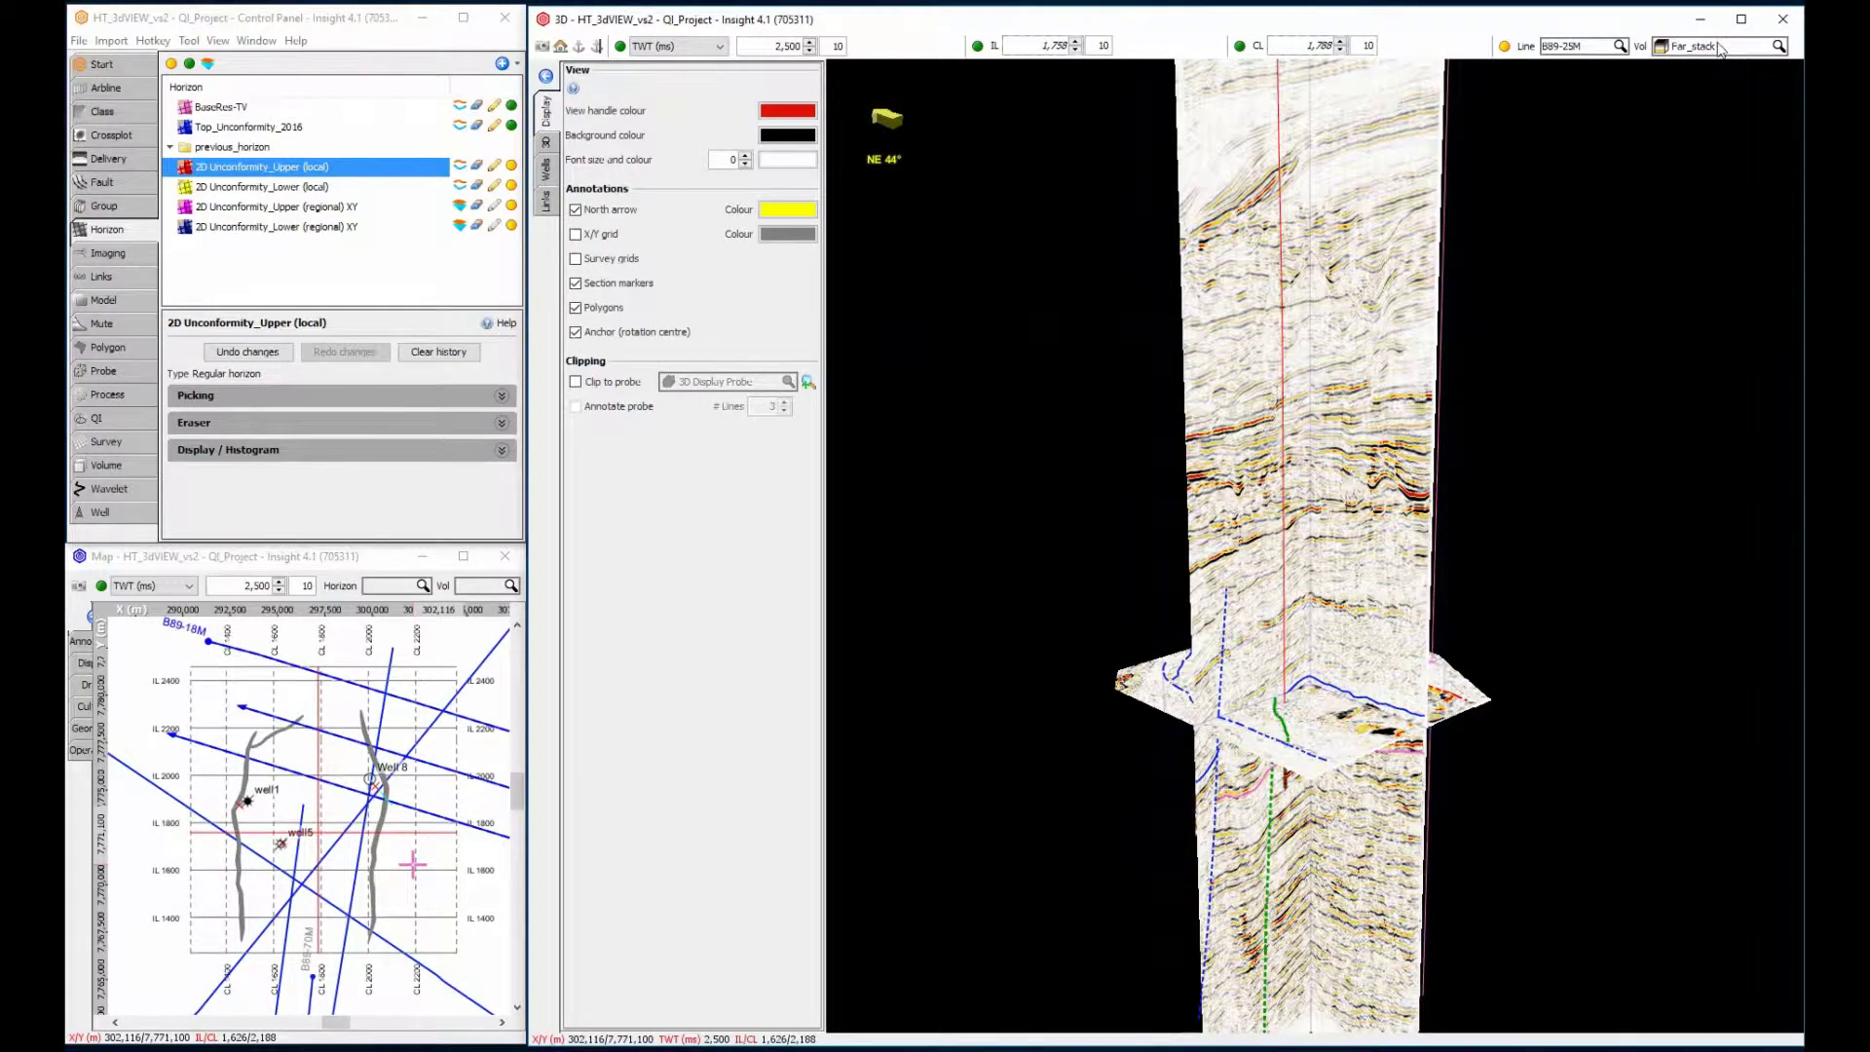
{"action": "scroll", "coordinate": [1721, 49], "scroll_direction": "down", "scroll_amount": 2}
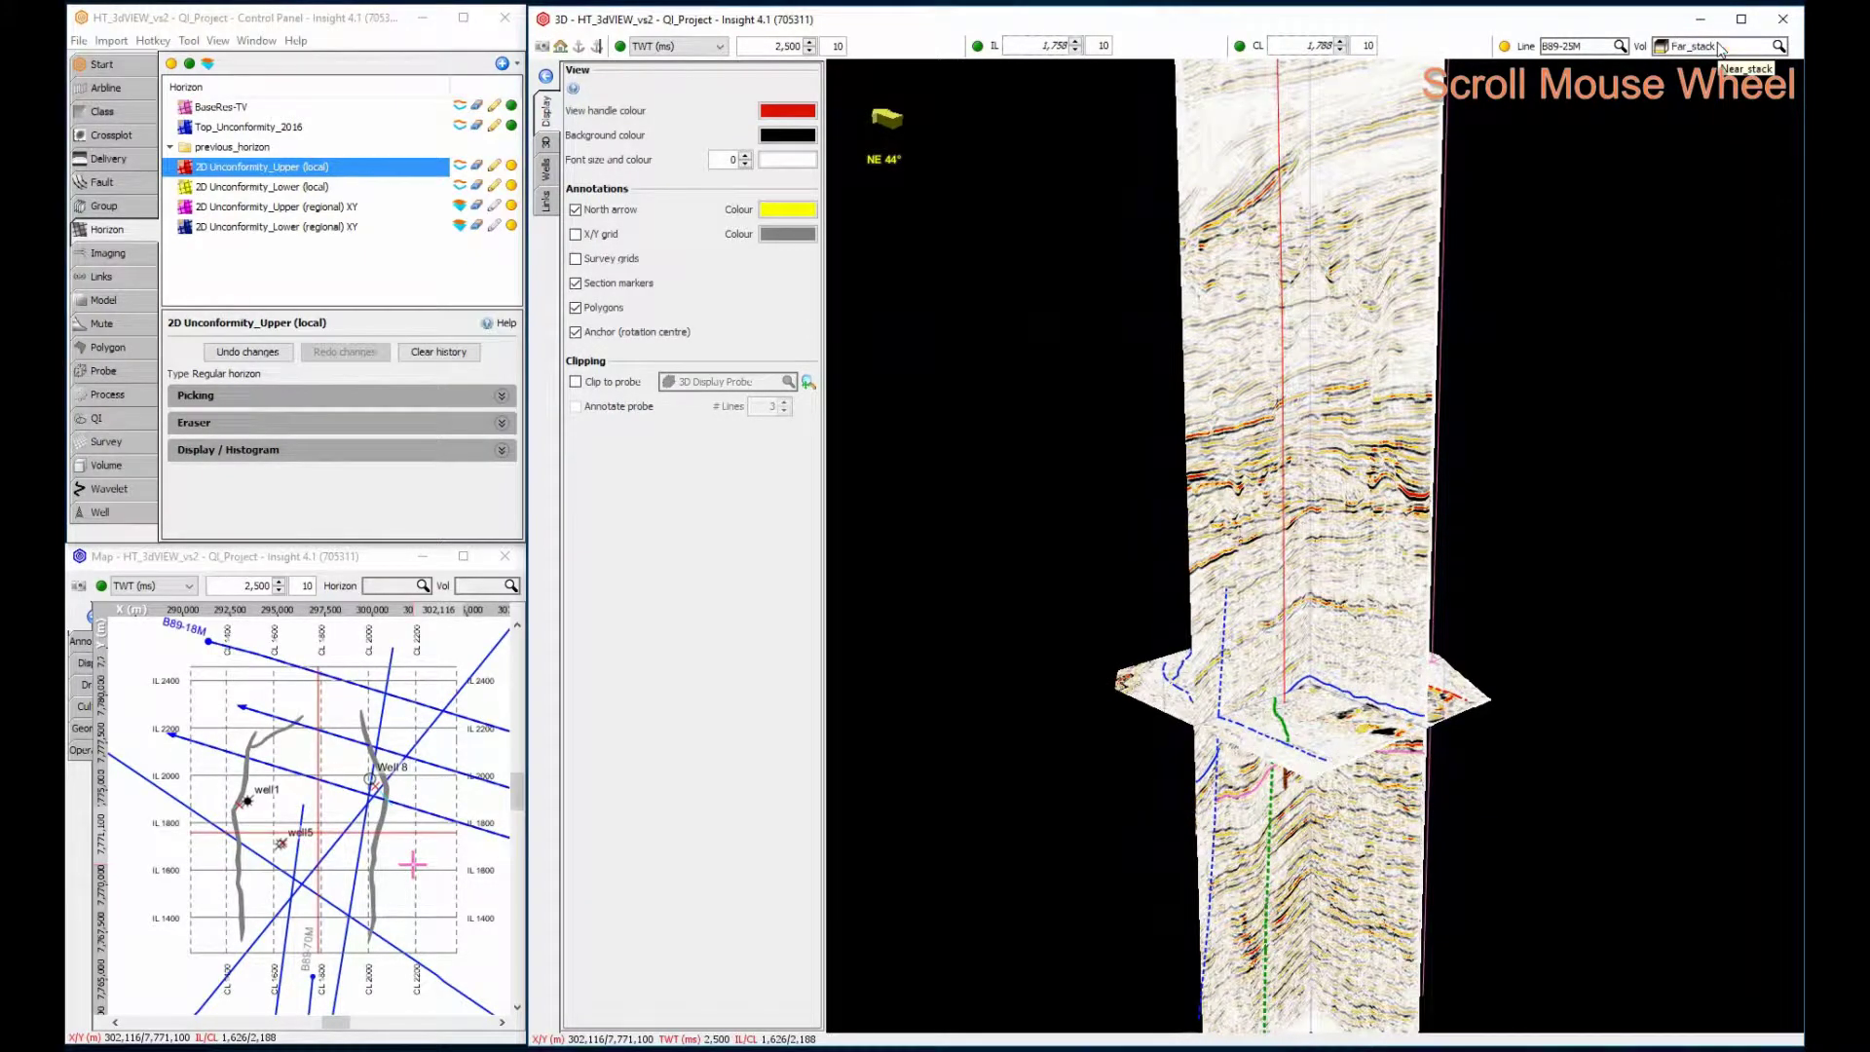
{"action": "scroll", "coordinate": [1721, 49], "scroll_direction": "down", "scroll_amount": 1}
{"action": "scroll", "coordinate": [1721, 49], "scroll_direction": "down", "scroll_amount": 1}
{"action": "scroll", "coordinate": [1721, 48], "scroll_direction": "down", "scroll_amount": 1}
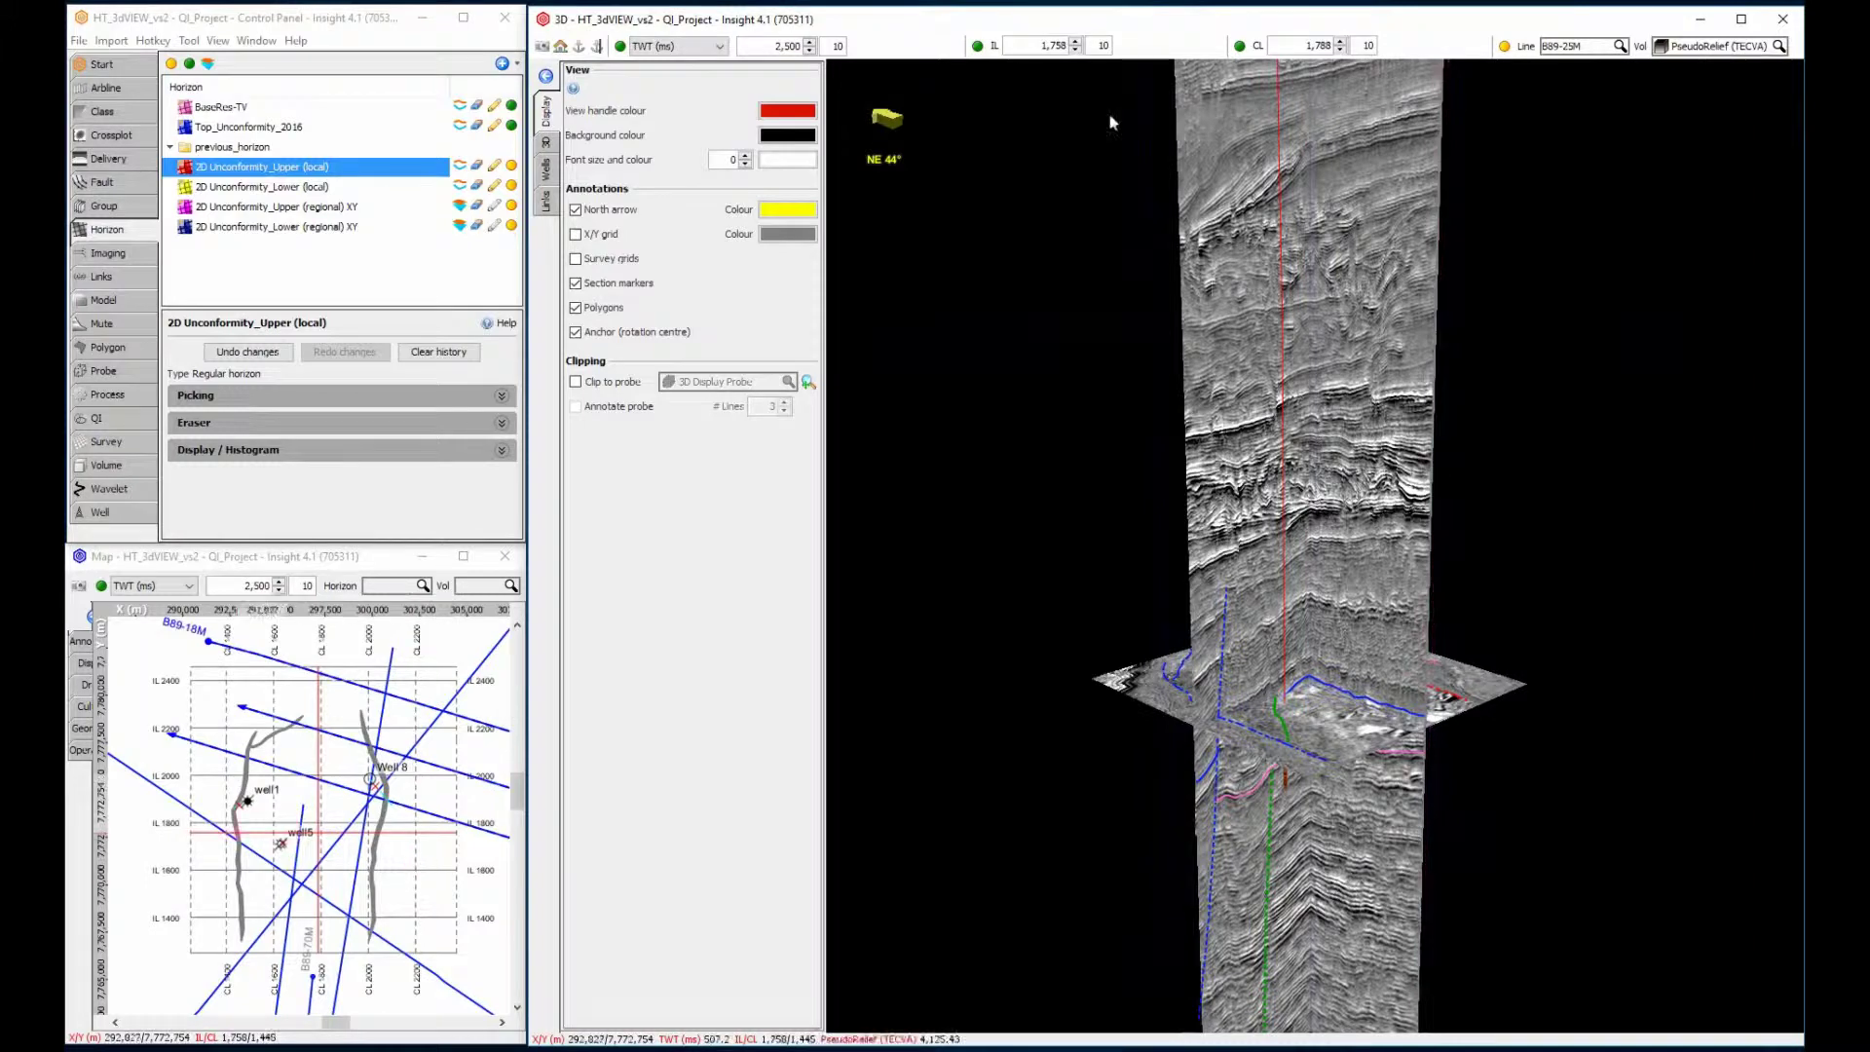
Step: Set the 3D view's Z-scale to 3
{"action": "left_click", "coordinate": [547, 143]}
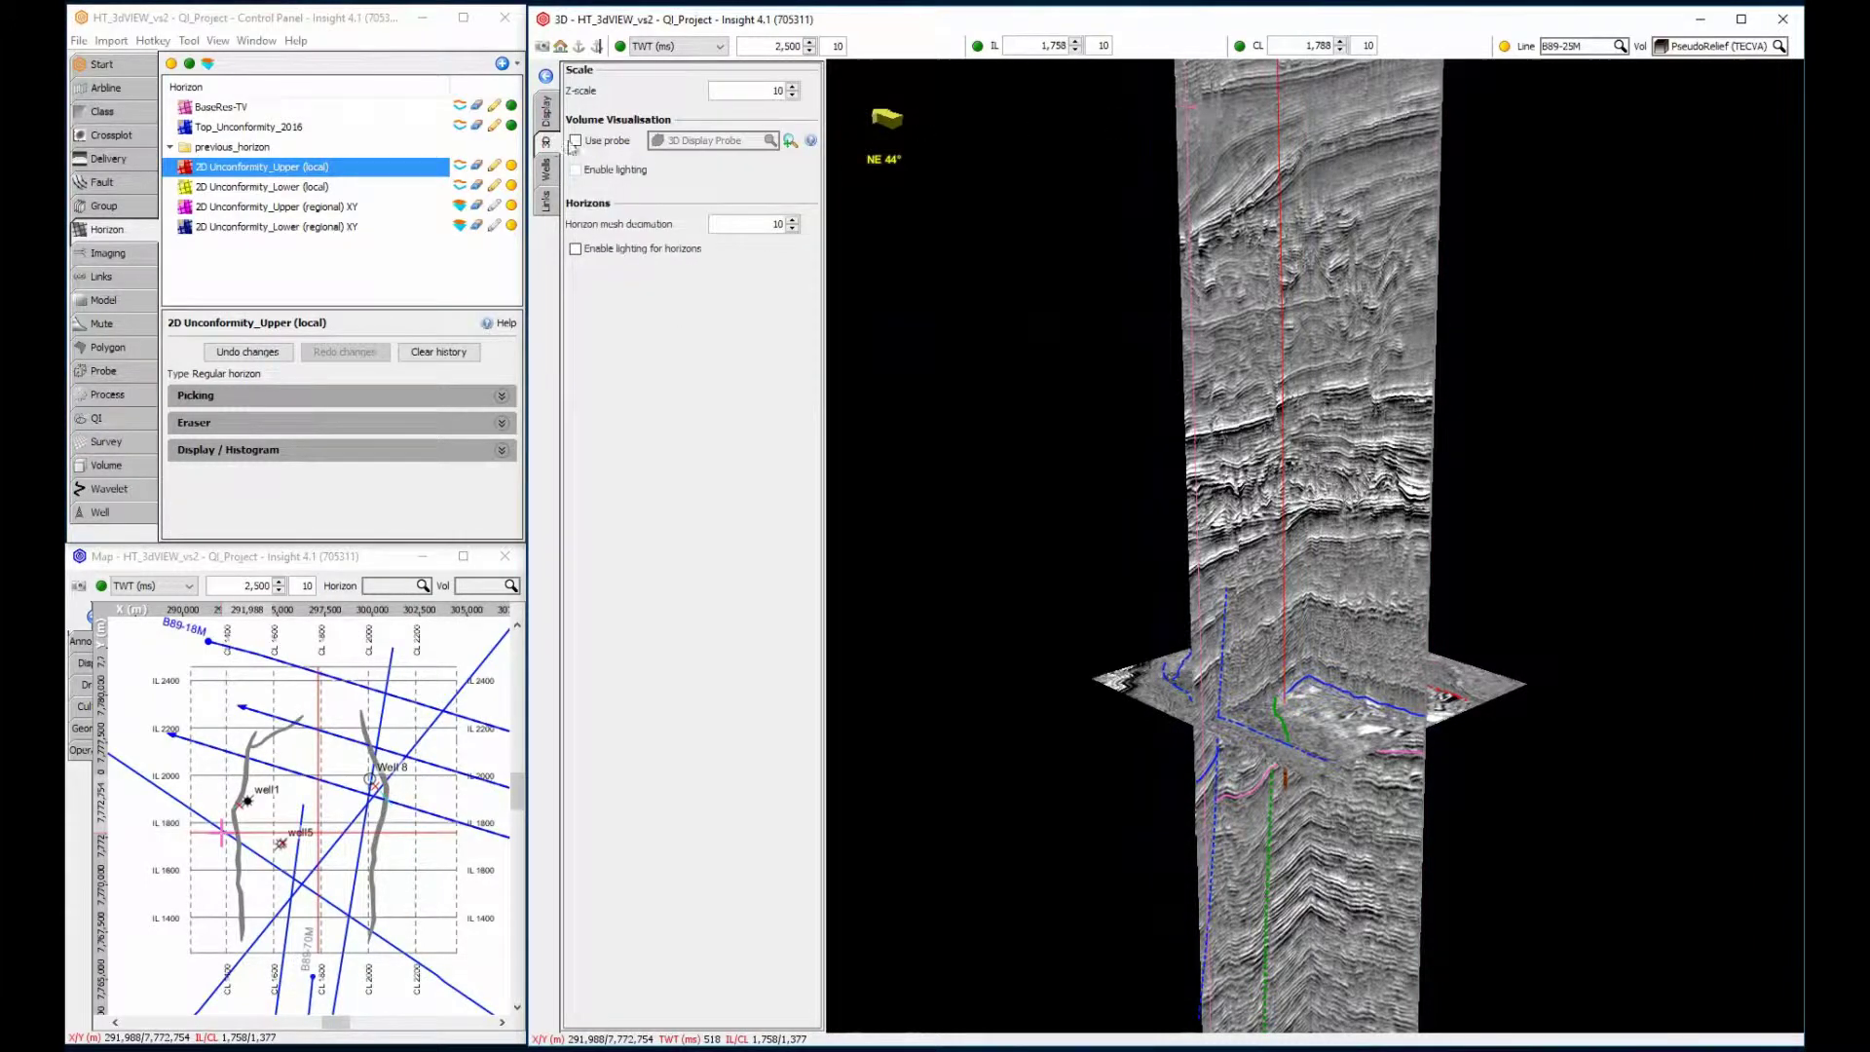
{"action": "left_click", "coordinate": [791, 95]}
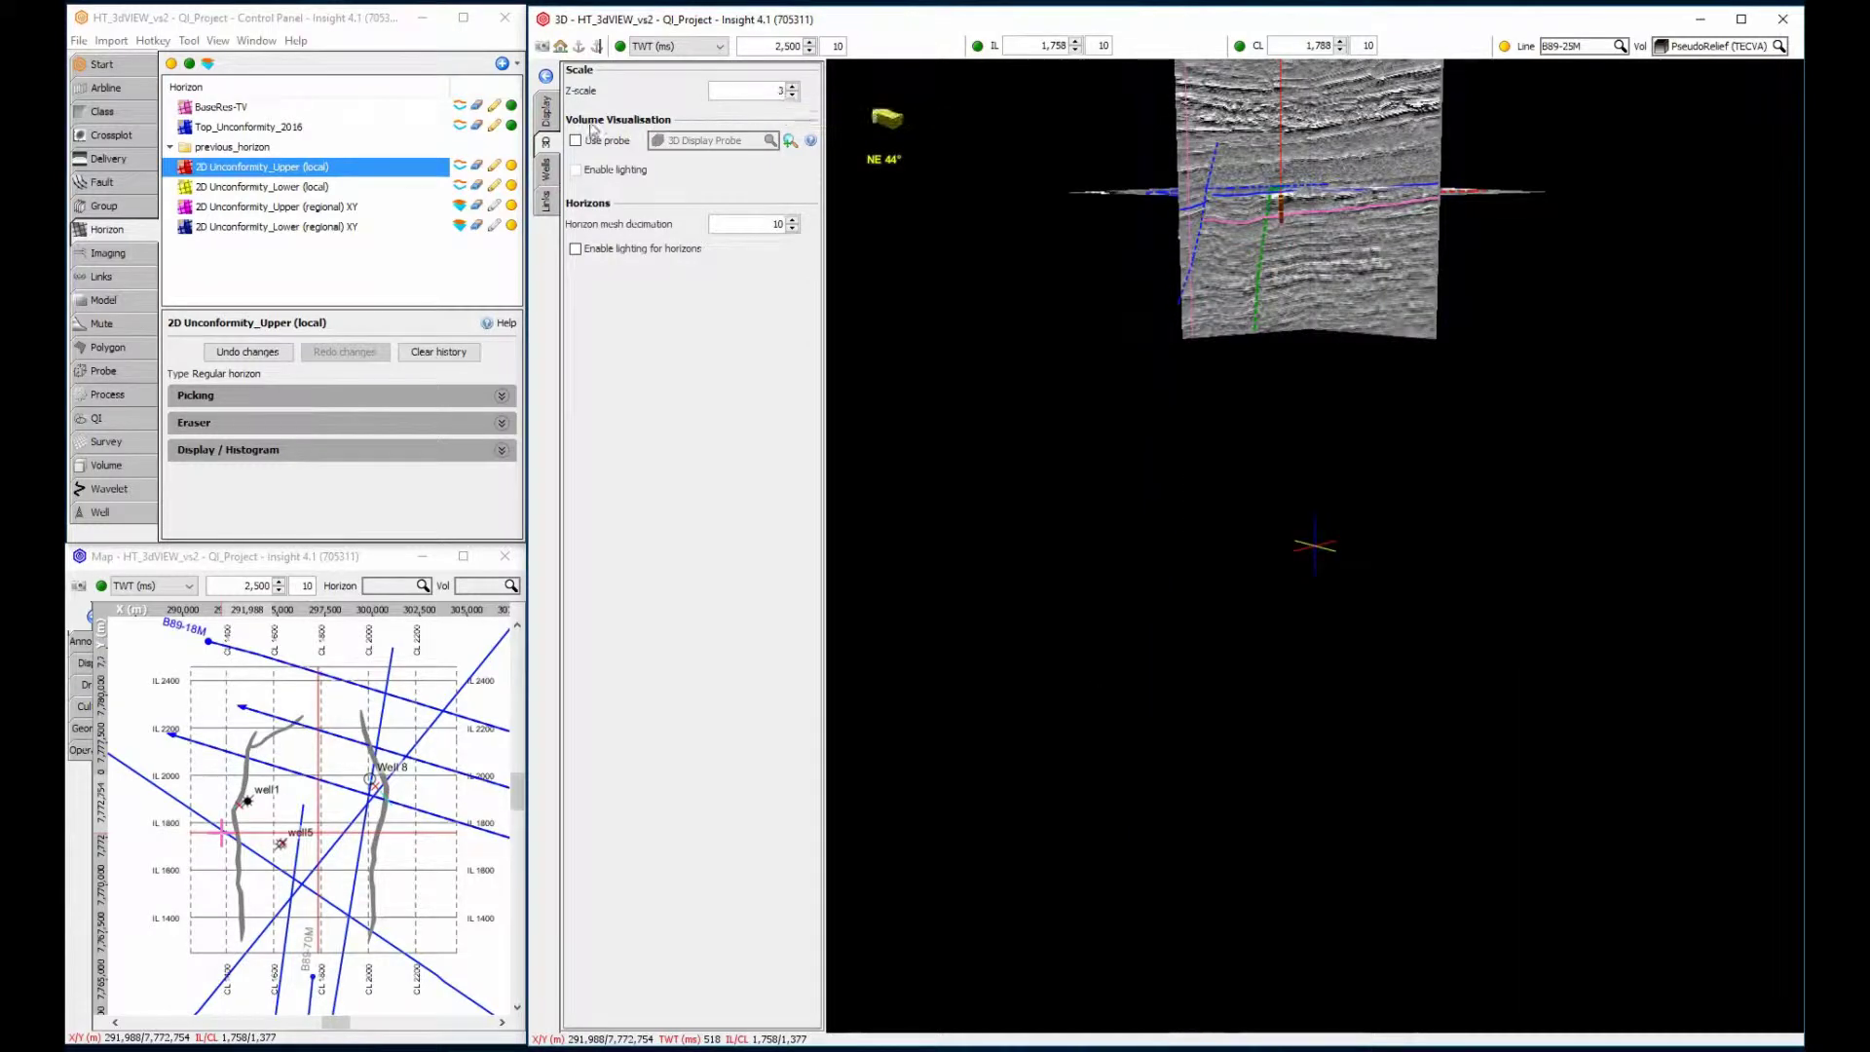
Step: Recentre the 3D view on the volume sections, collapse the view settings and bring the sections closer
{"action": "left_click", "coordinate": [548, 112]}
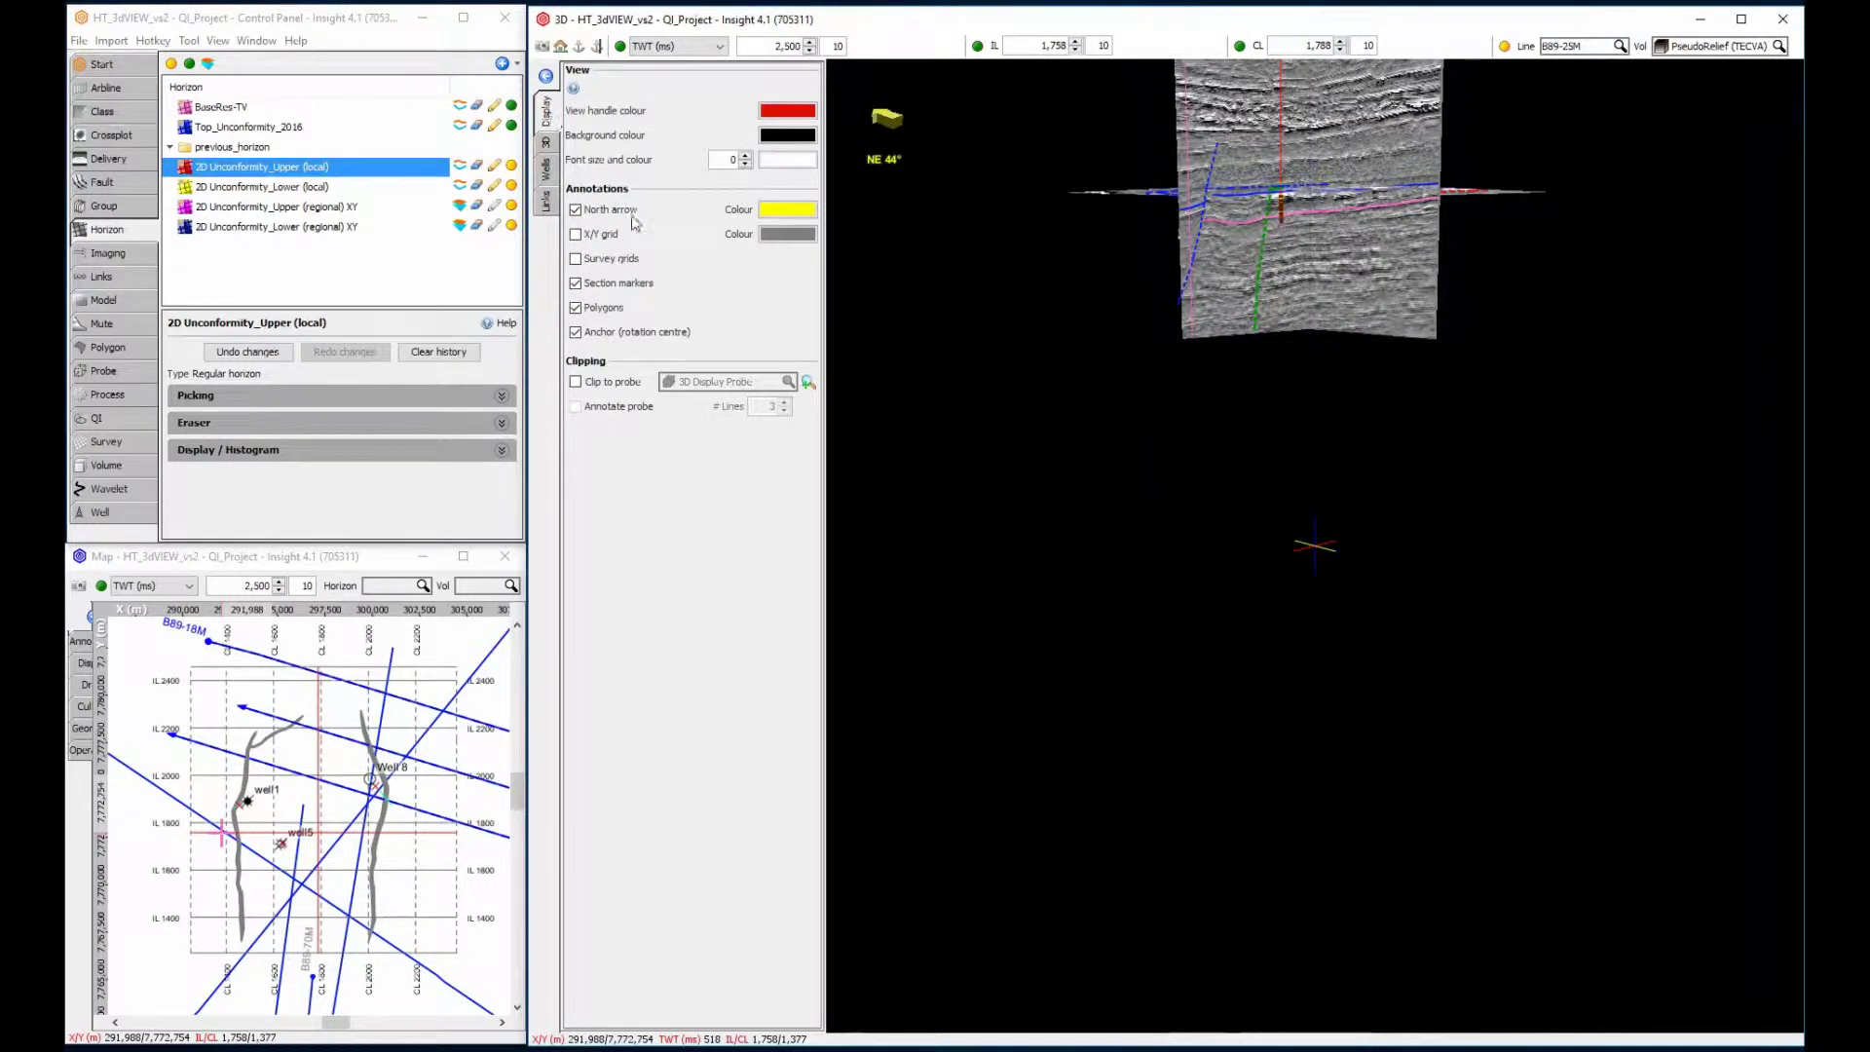
{"action": "left_click", "coordinate": [807, 383]}
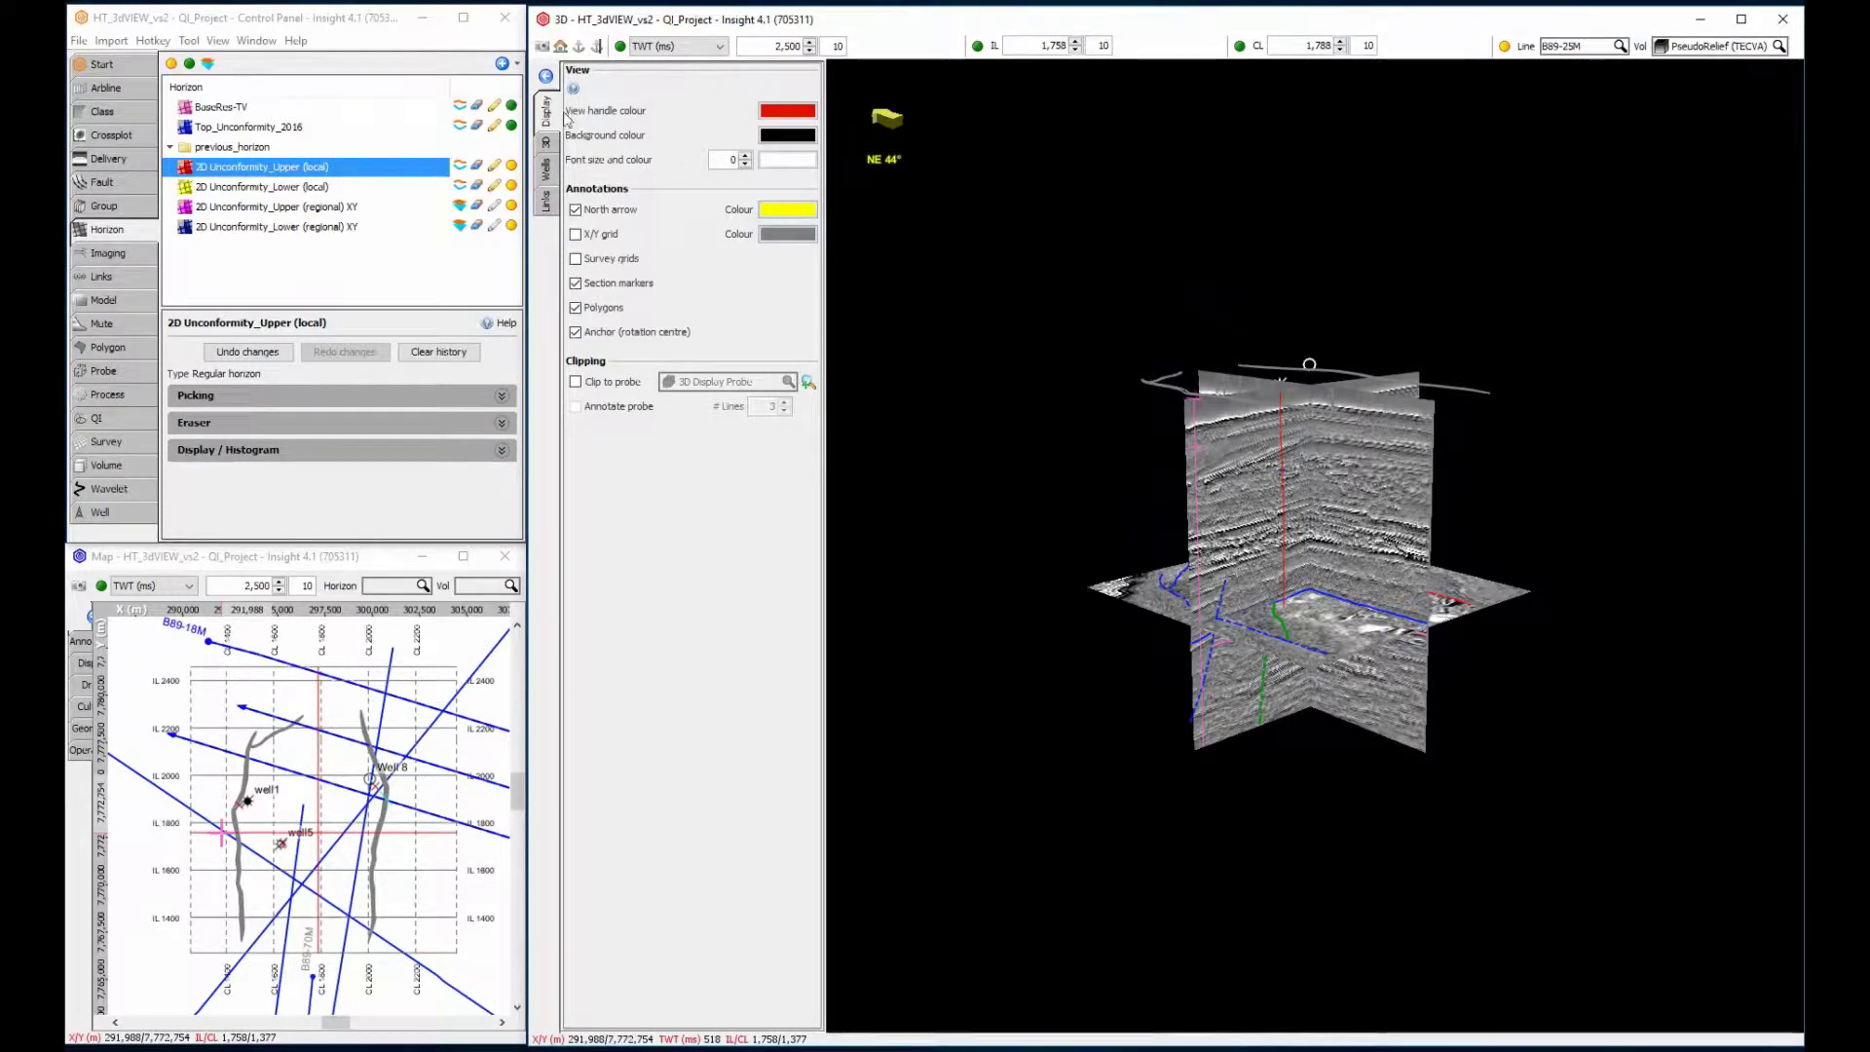
{"action": "left_click", "coordinate": [545, 78]}
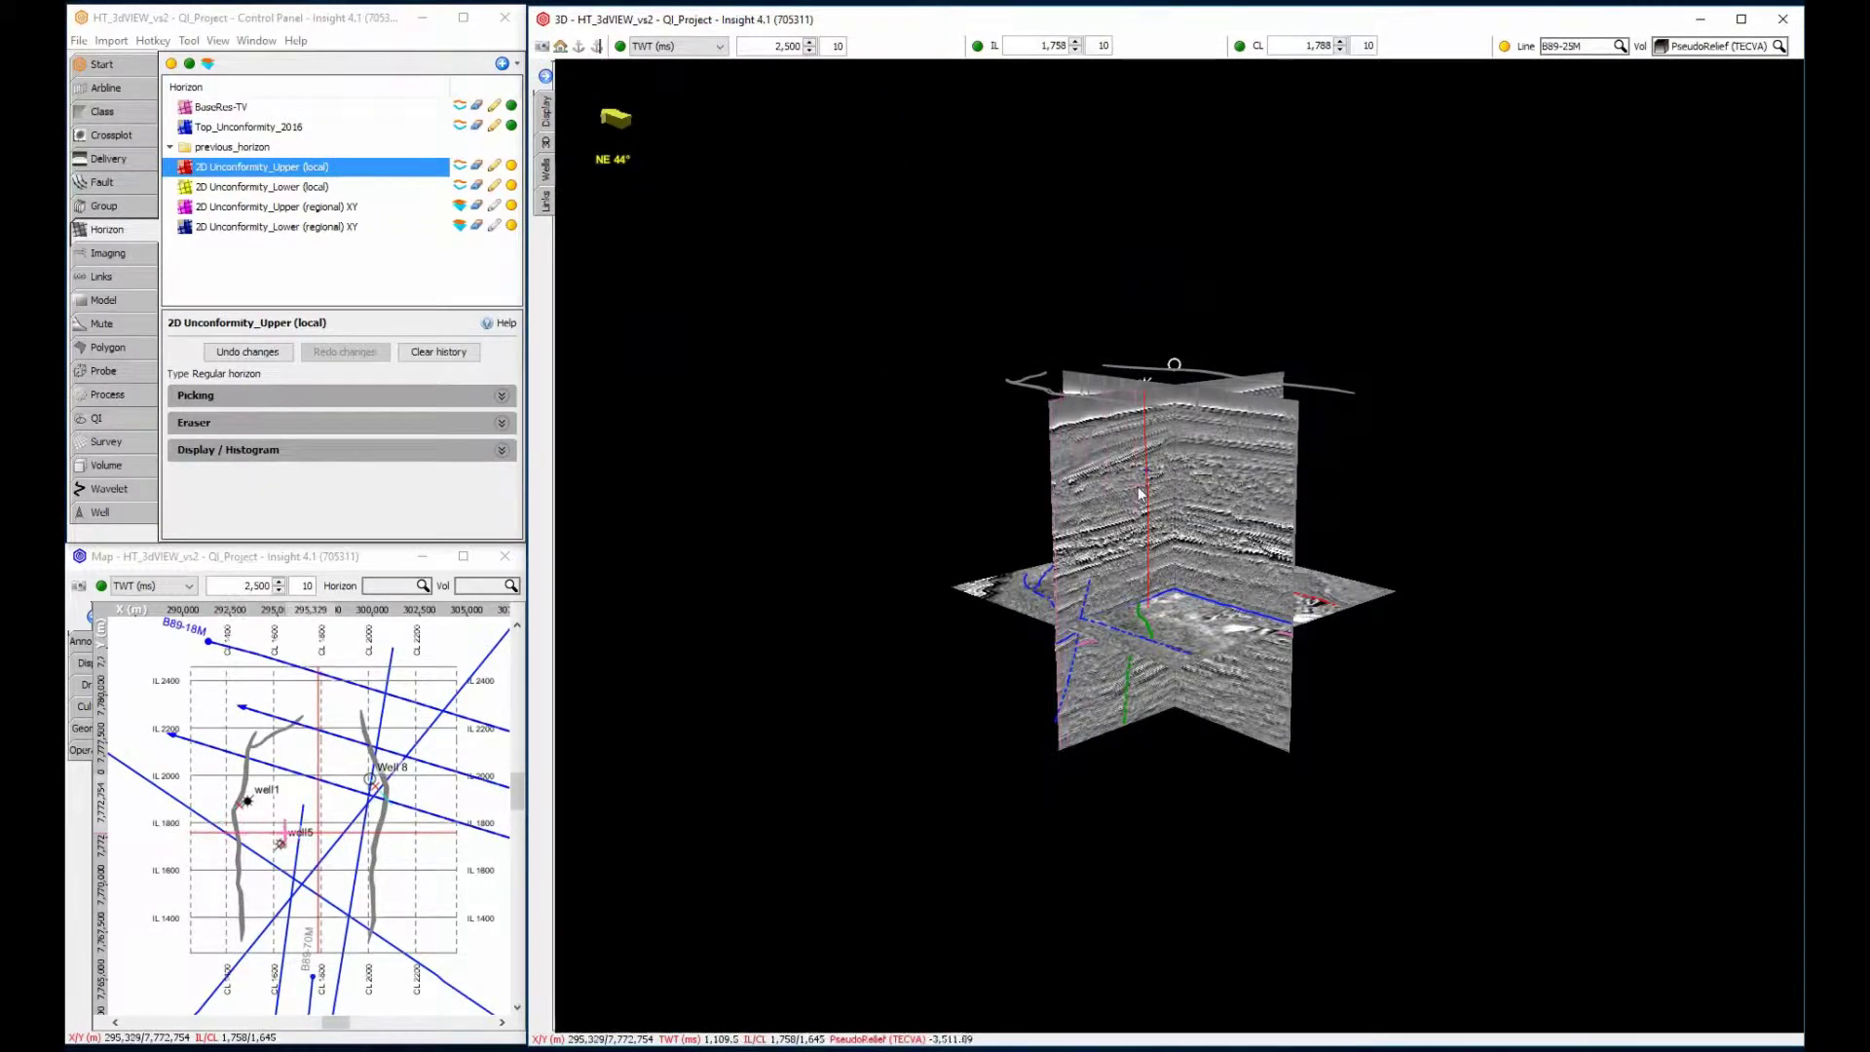
{"action": "scroll", "coordinate": [1141, 493], "scroll_direction": "up", "scroll_amount": 4}
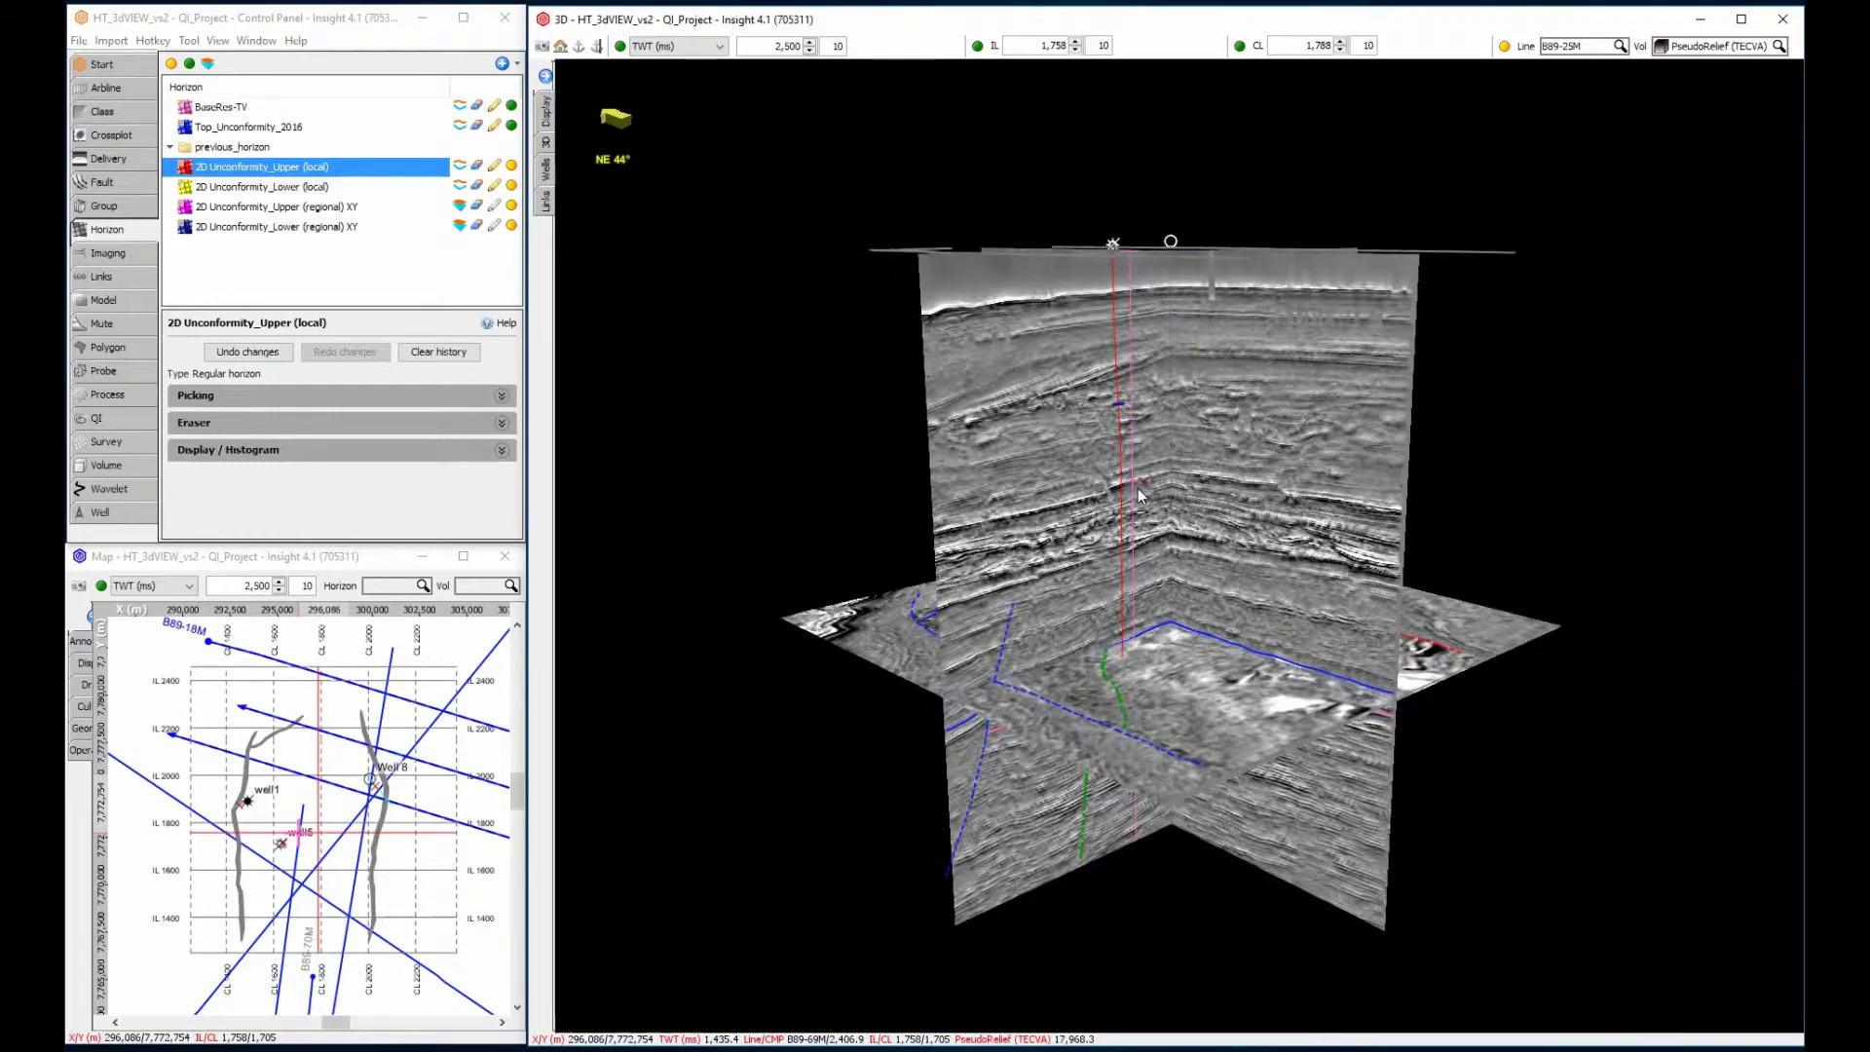
Step: Step the crossline section to 1,828 and the inline section to 1,818
{"action": "left_click", "coordinate": [1341, 42]}
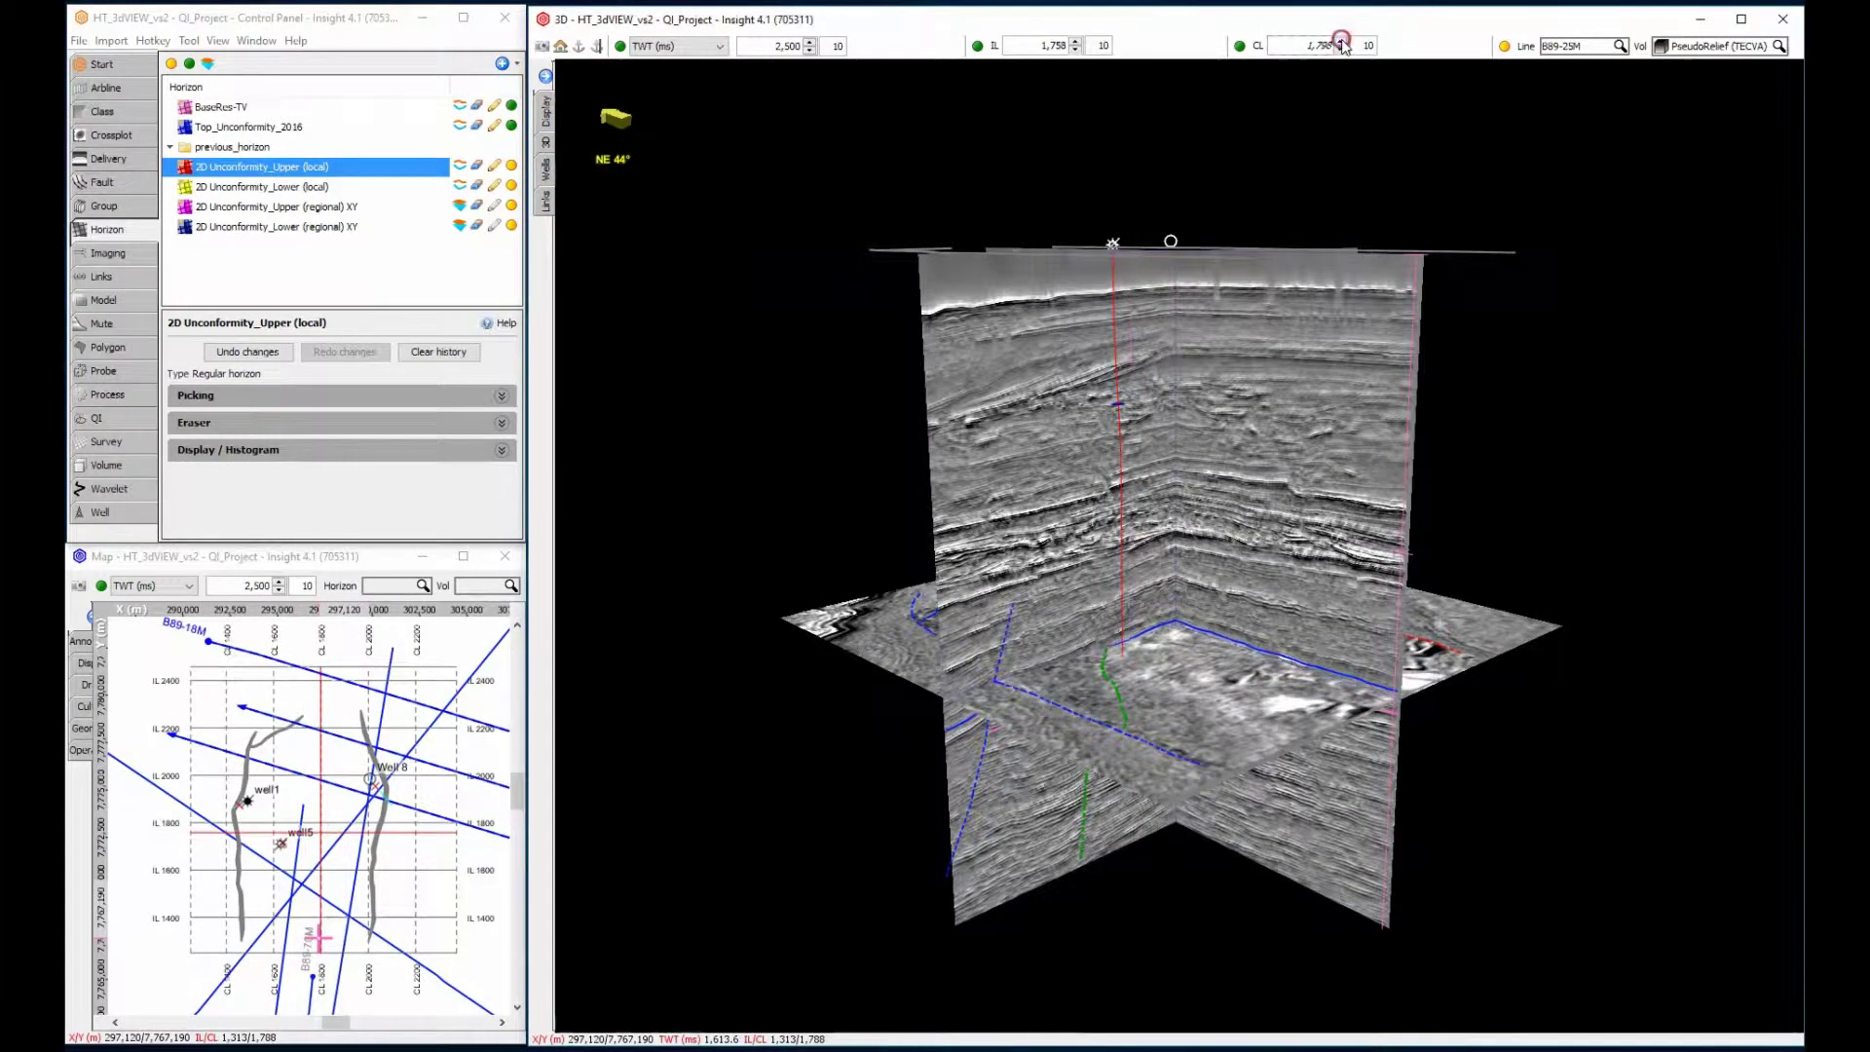
{"action": "left_click", "coordinate": [1341, 42]}
{"action": "left_click", "coordinate": [1341, 42]}
{"action": "left_click", "coordinate": [1341, 41]}
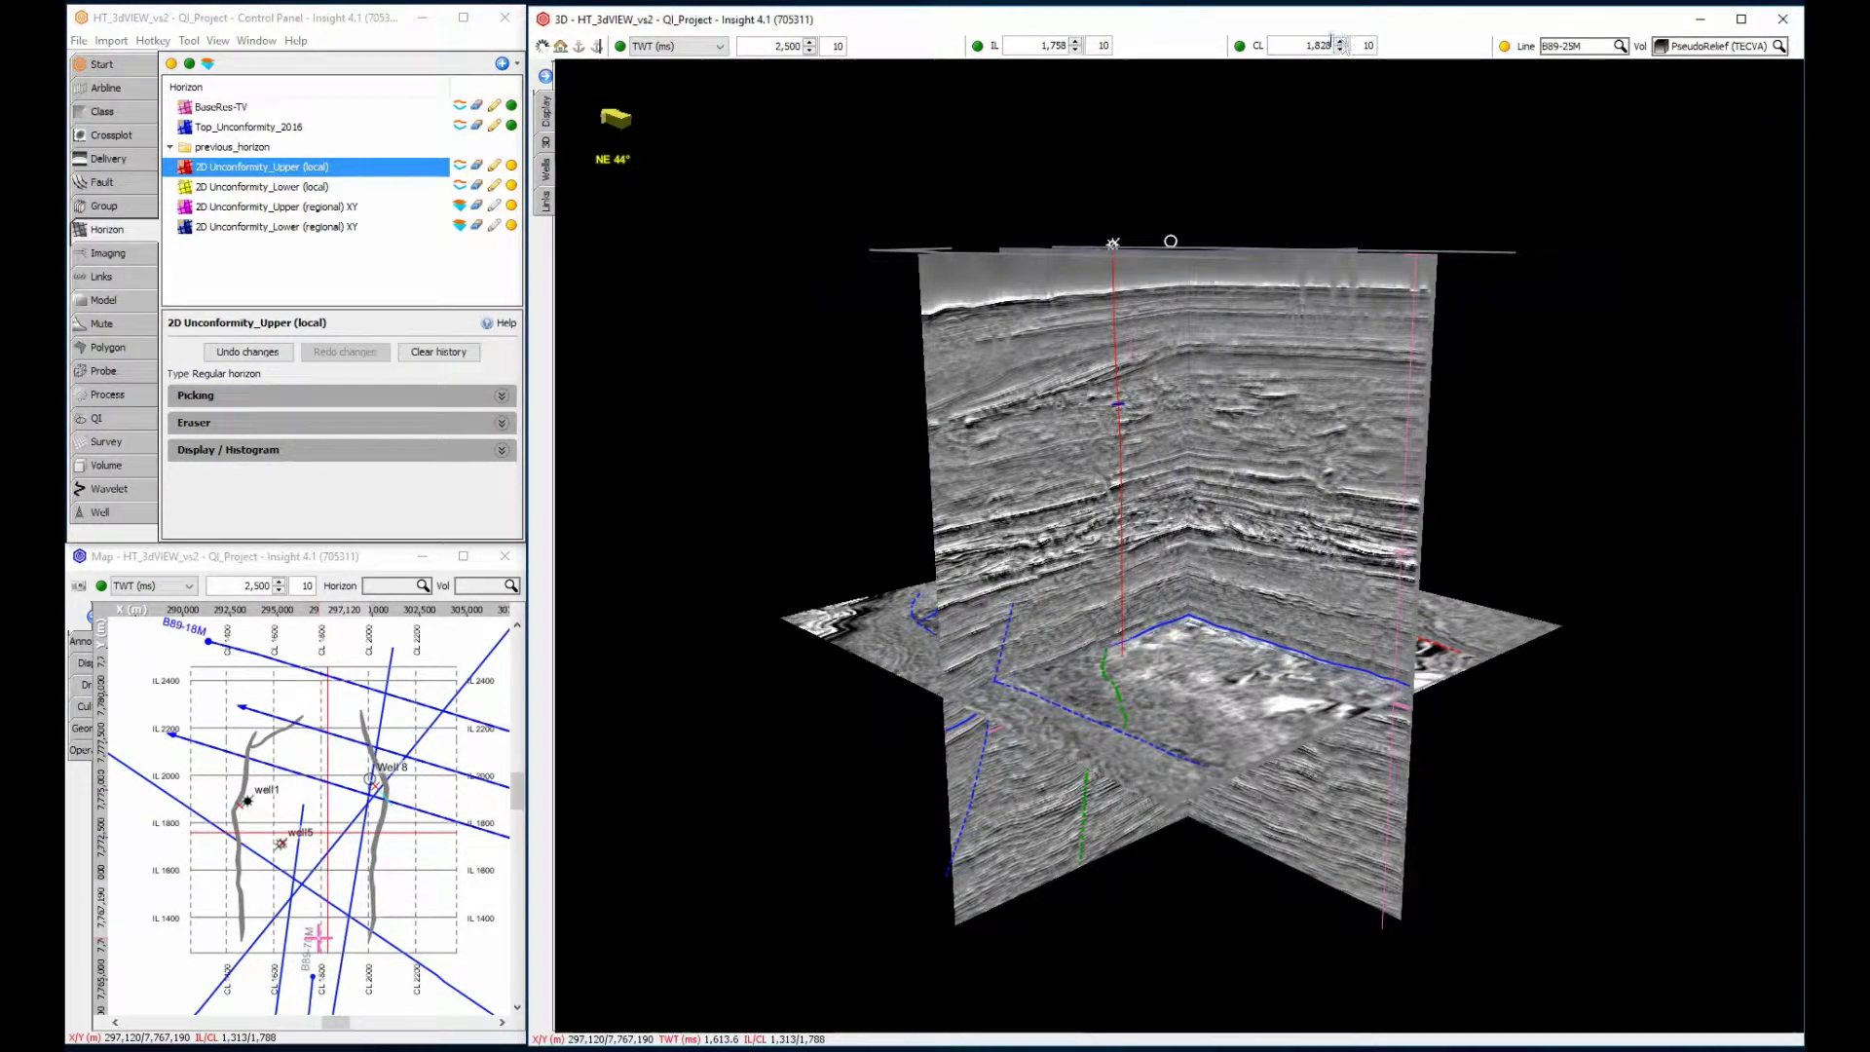
{"action": "scroll", "coordinate": [1052, 46], "scroll_direction": "up", "scroll_amount": 3}
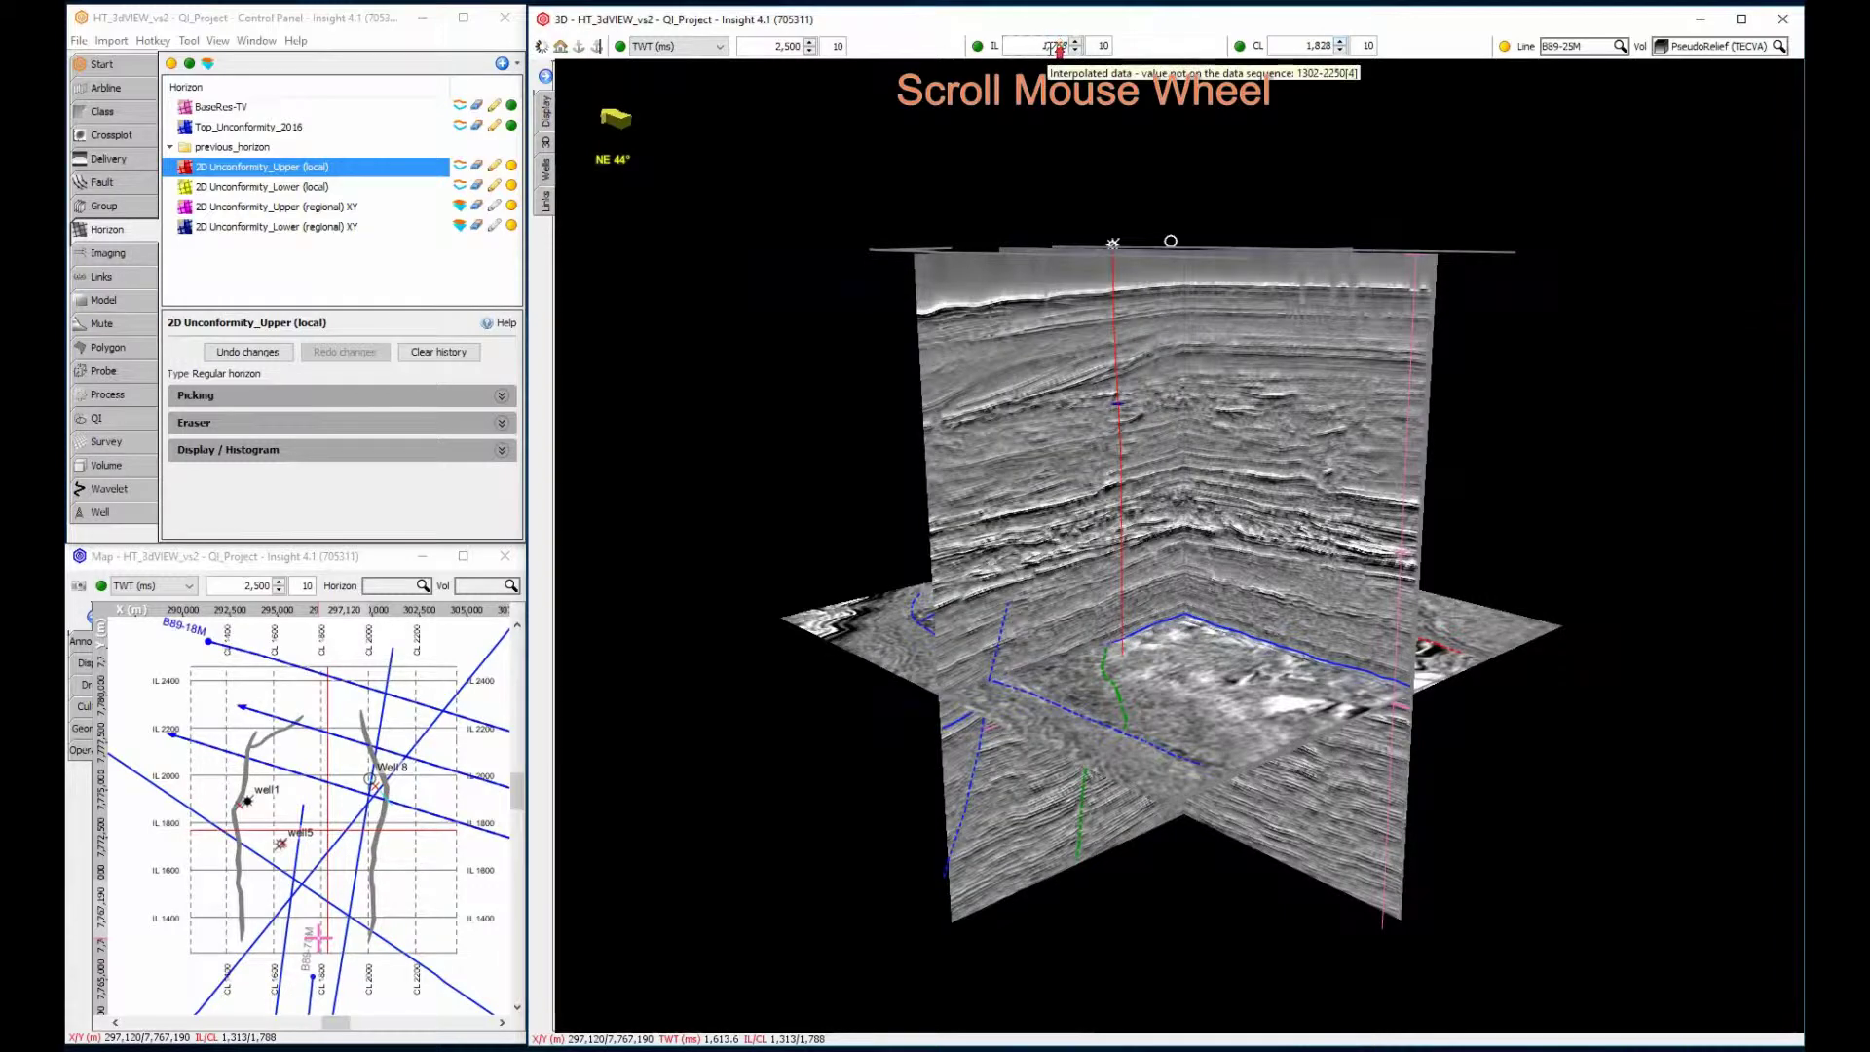
{"action": "scroll", "coordinate": [1050, 46], "scroll_direction": "up", "scroll_amount": 3}
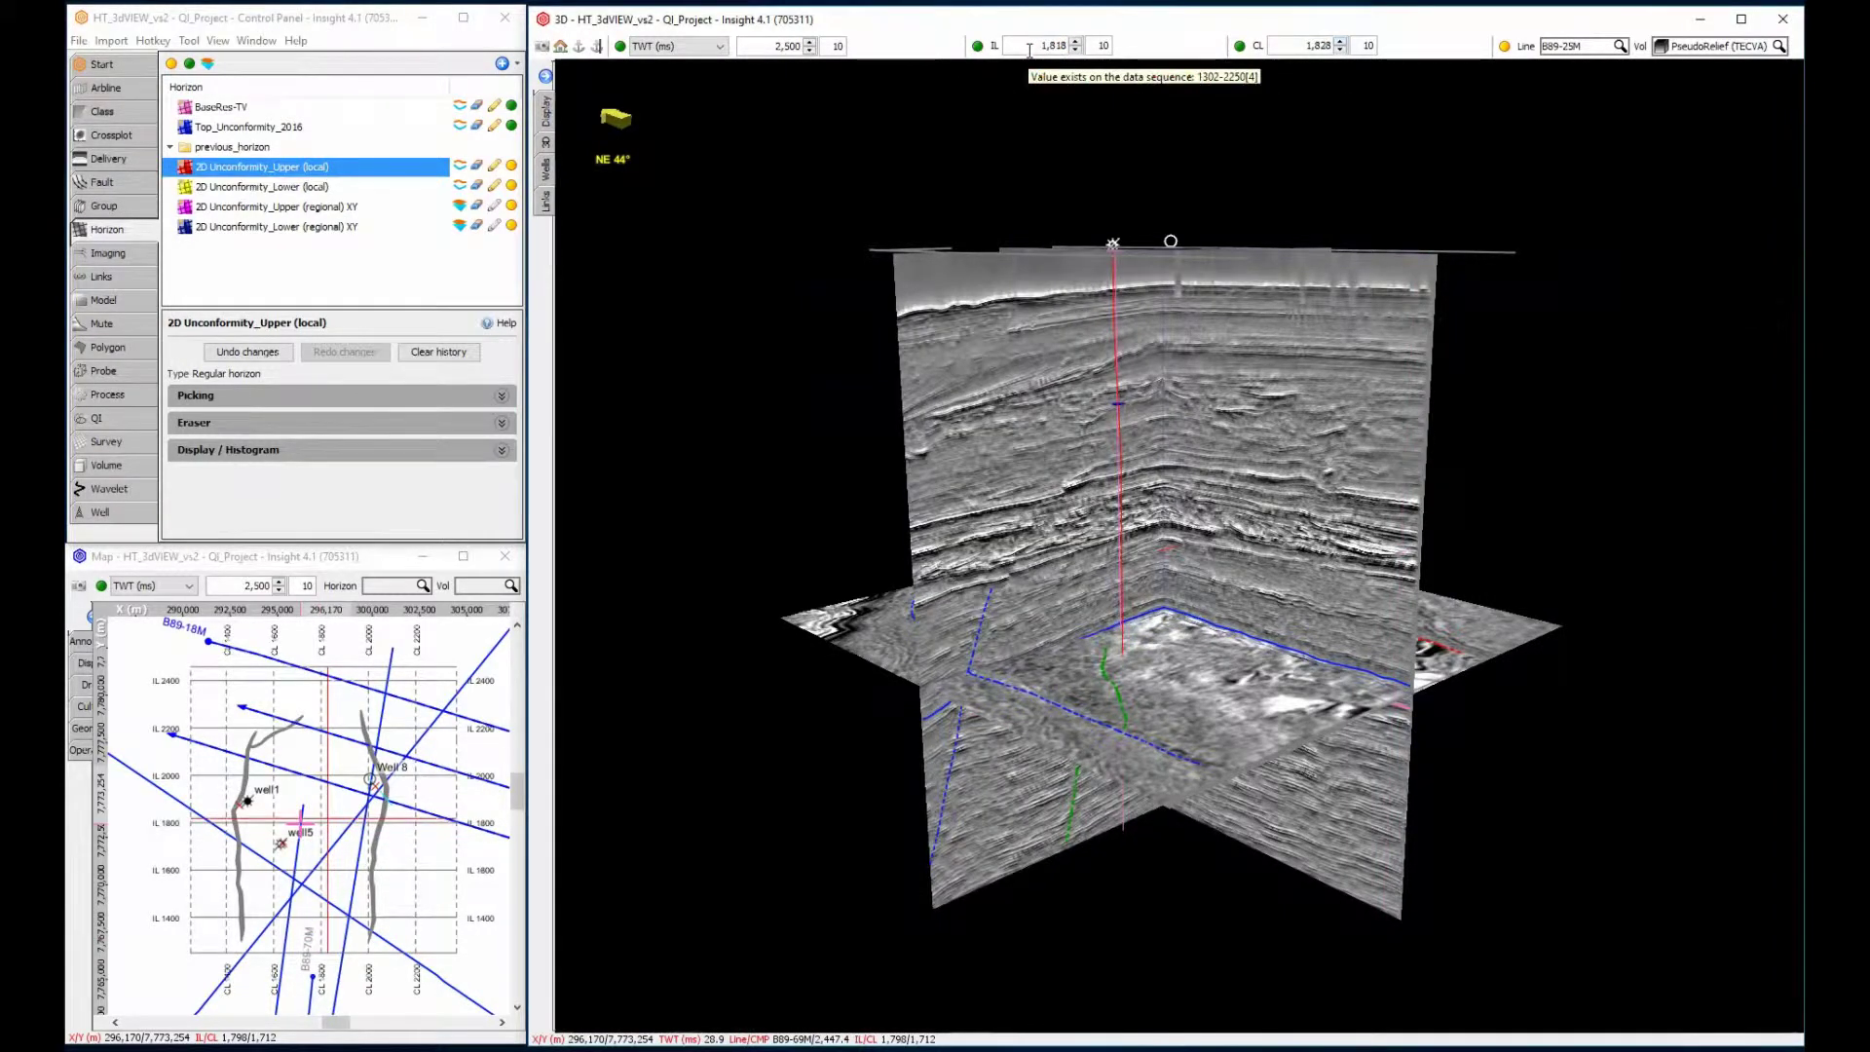
Step: Move the sections directly in the 3D view to crossline 2,180, inline 2,220 and time slice 2,940 ms
{"action": "left_click", "coordinate": [1262, 486], "text": "ctrl"}
{"action": "left_click_drag", "start_coordinate": [1261, 483], "coordinate": [1383, 404], "text": "ctrl"}
{"action": "mouse_move", "coordinate": [1101, 482]}
{"action": "left_mouse_down", "text": "ctrl"}
{"action": "mouse_move", "coordinate": [1043, 513]}
{"action": "mouse_move", "coordinate": [954, 471]}
{"action": "mouse_move", "coordinate": [1031, 600]}
{"action": "left_mouse_up", "text": "ctrl"}
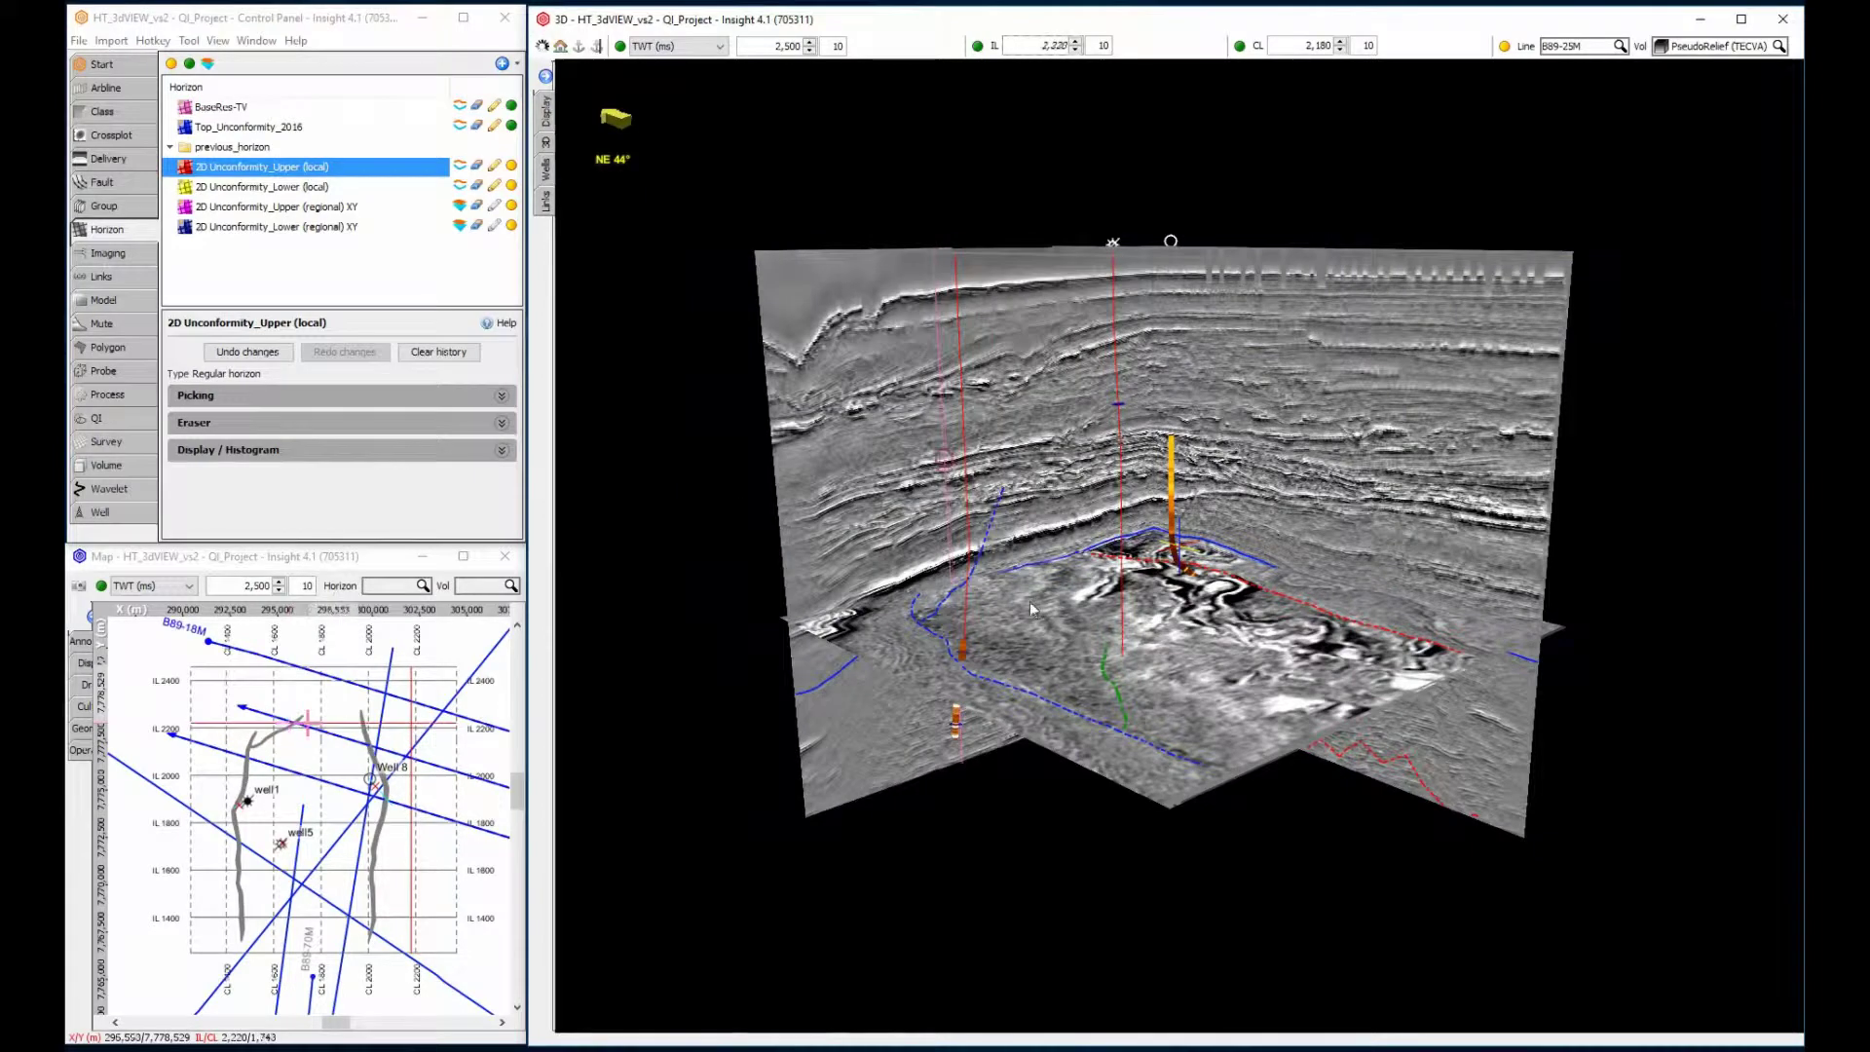
{"action": "left_click", "coordinate": [1196, 687], "text": "ctrl"}
{"action": "left_click_drag", "start_coordinate": [1196, 687], "coordinate": [1199, 756], "text": "ctrl"}
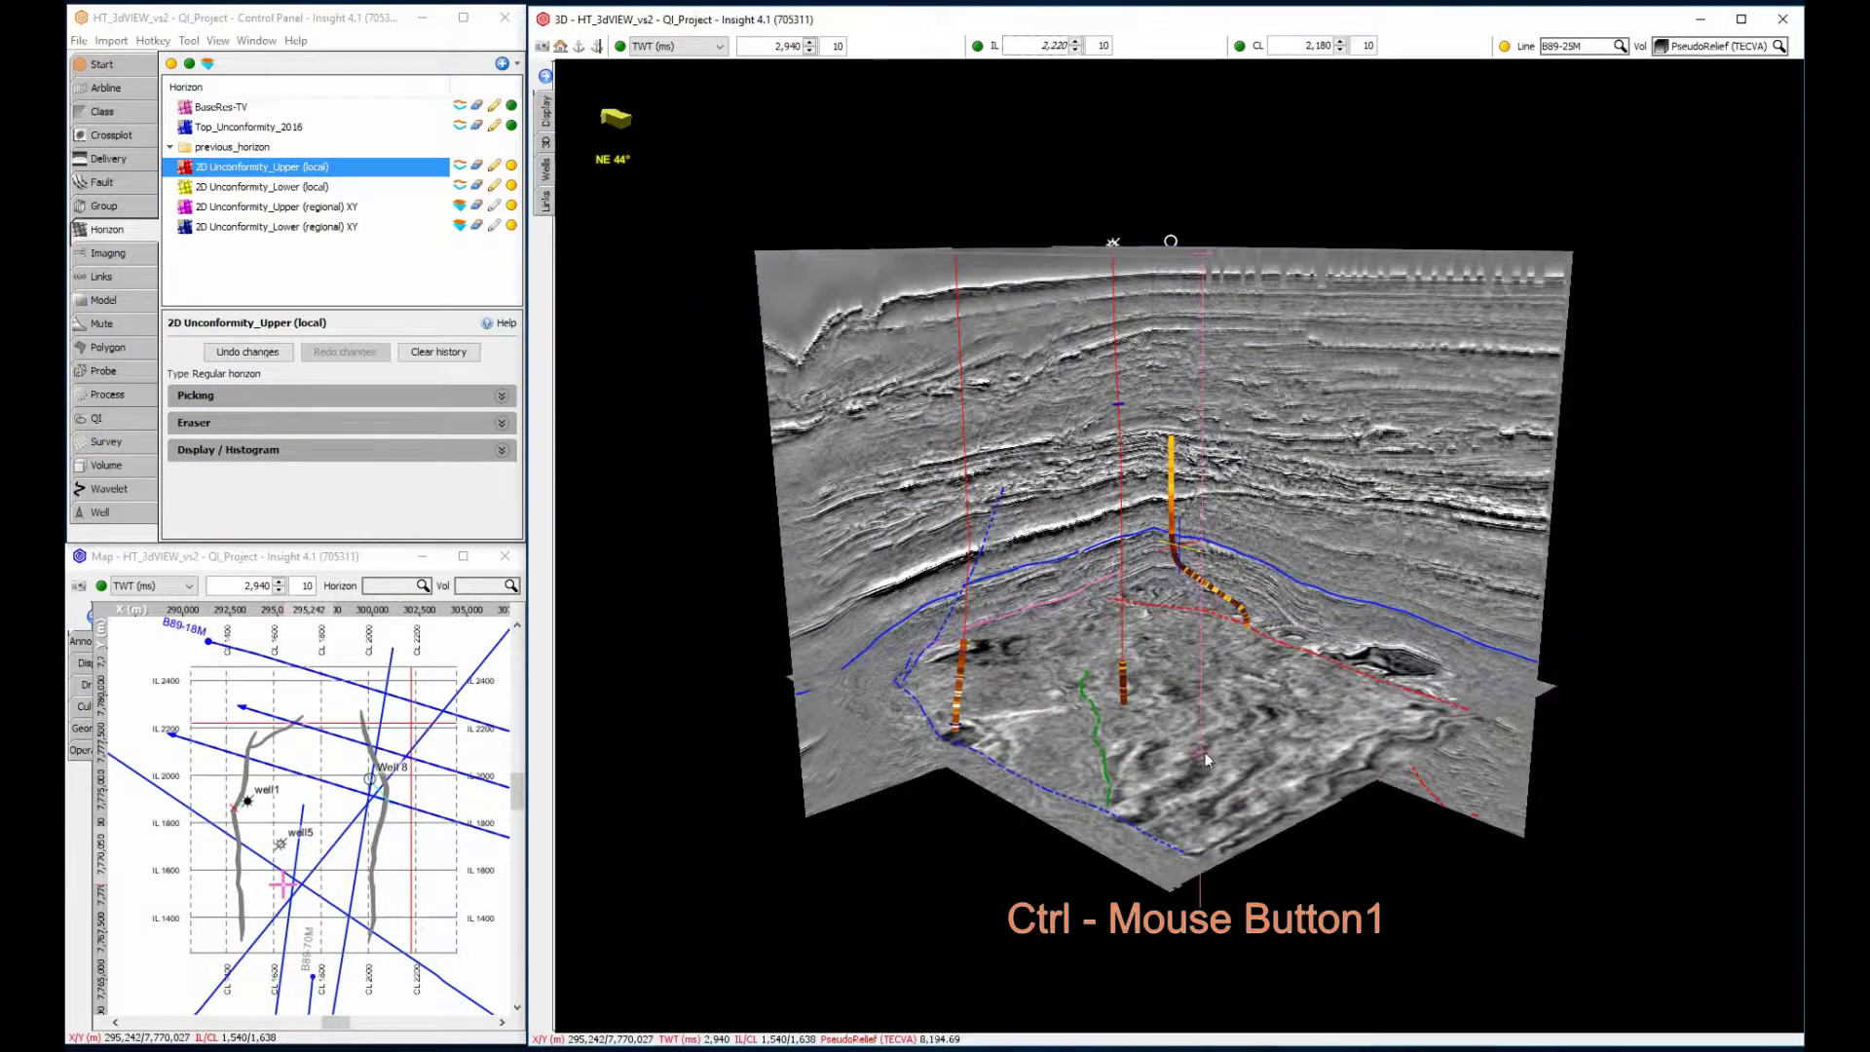
Step: Display the Full_stack volume and enable its 3D Display Probe visualisation, keeping only the low end of the colour range opaque
{"action": "left_click", "coordinate": [1719, 46]}
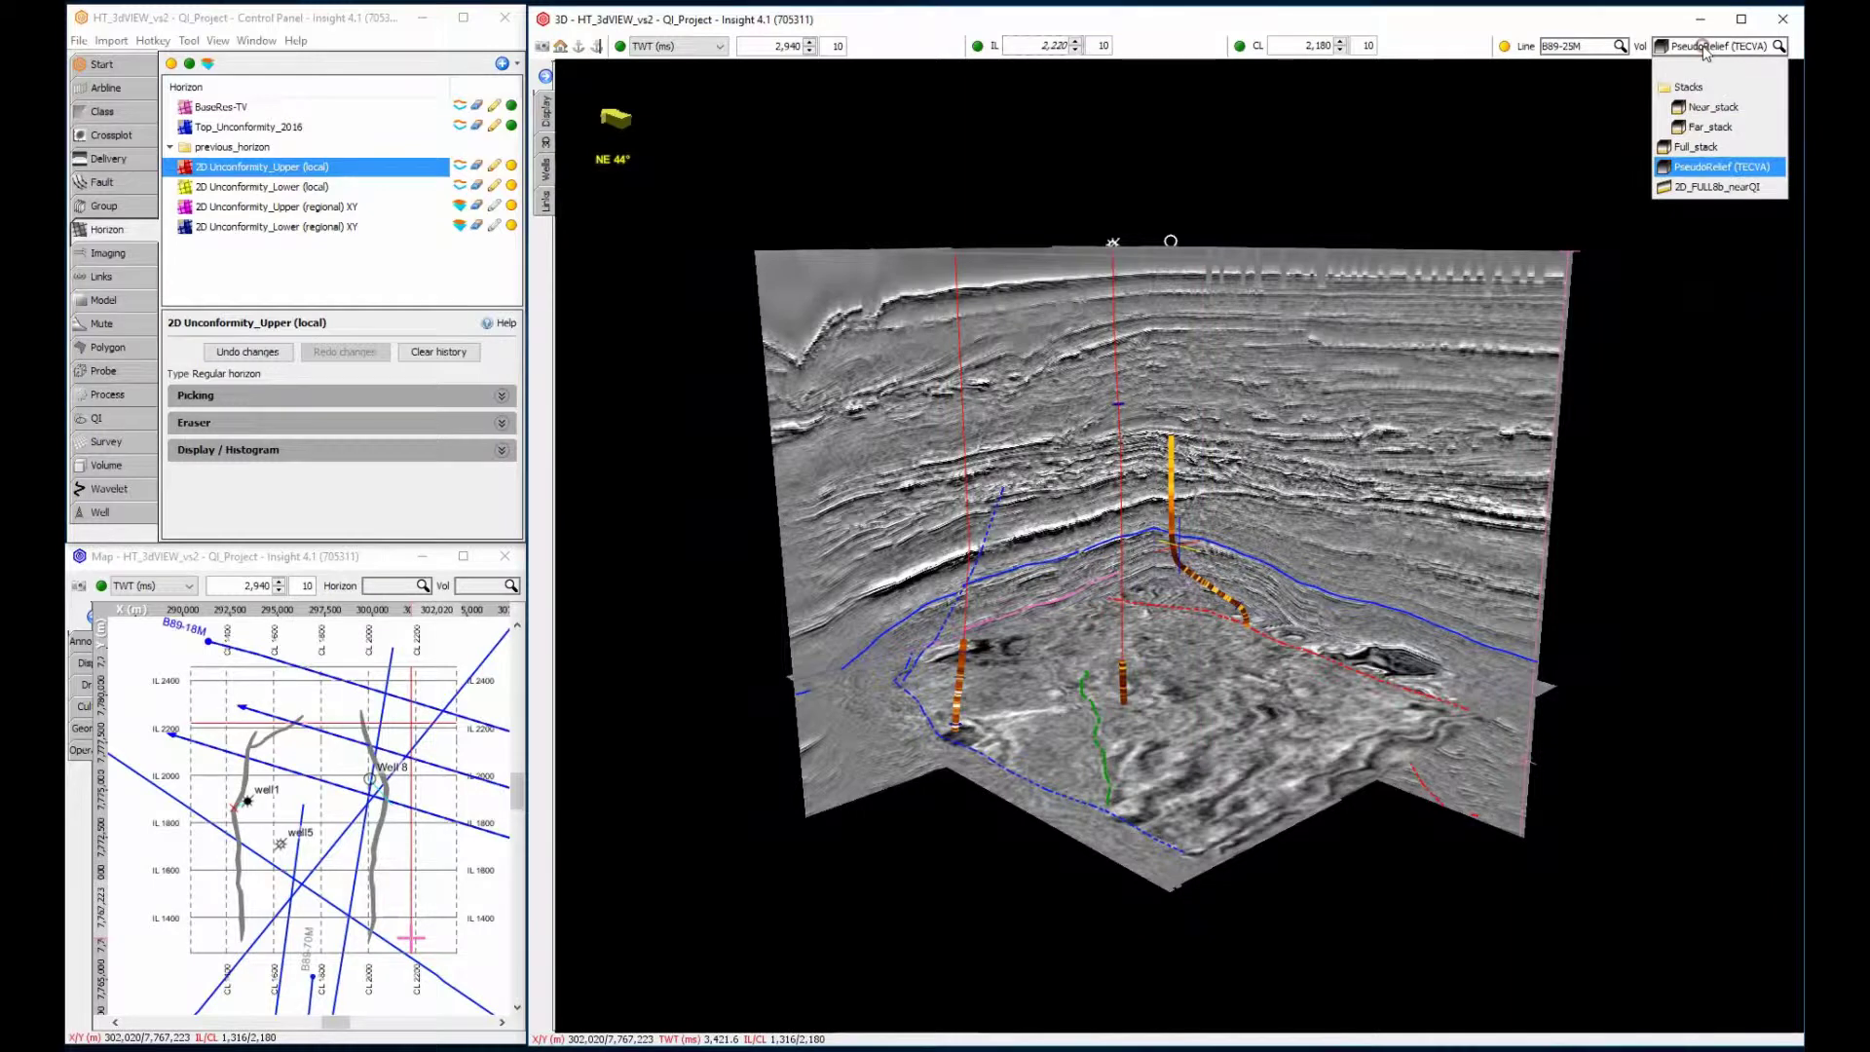
{"action": "left_click", "coordinate": [1700, 148]}
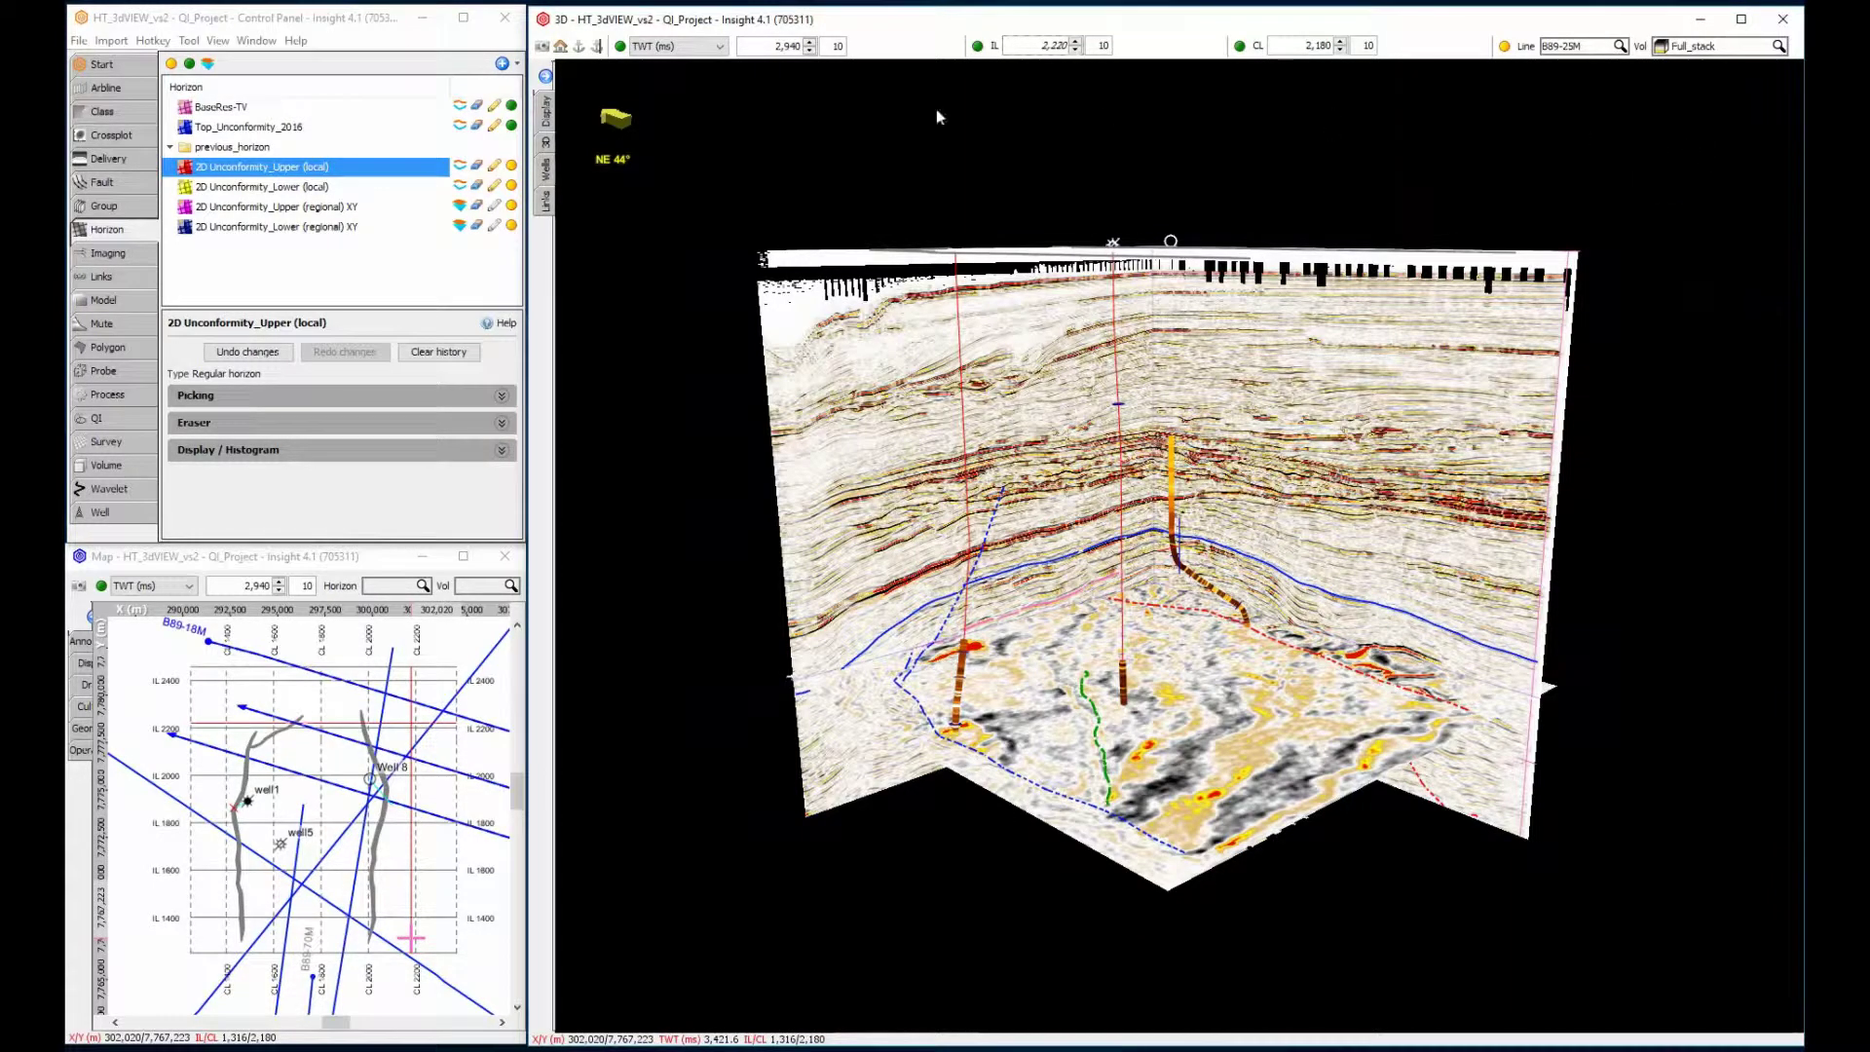
{"action": "left_click", "coordinate": [547, 112]}
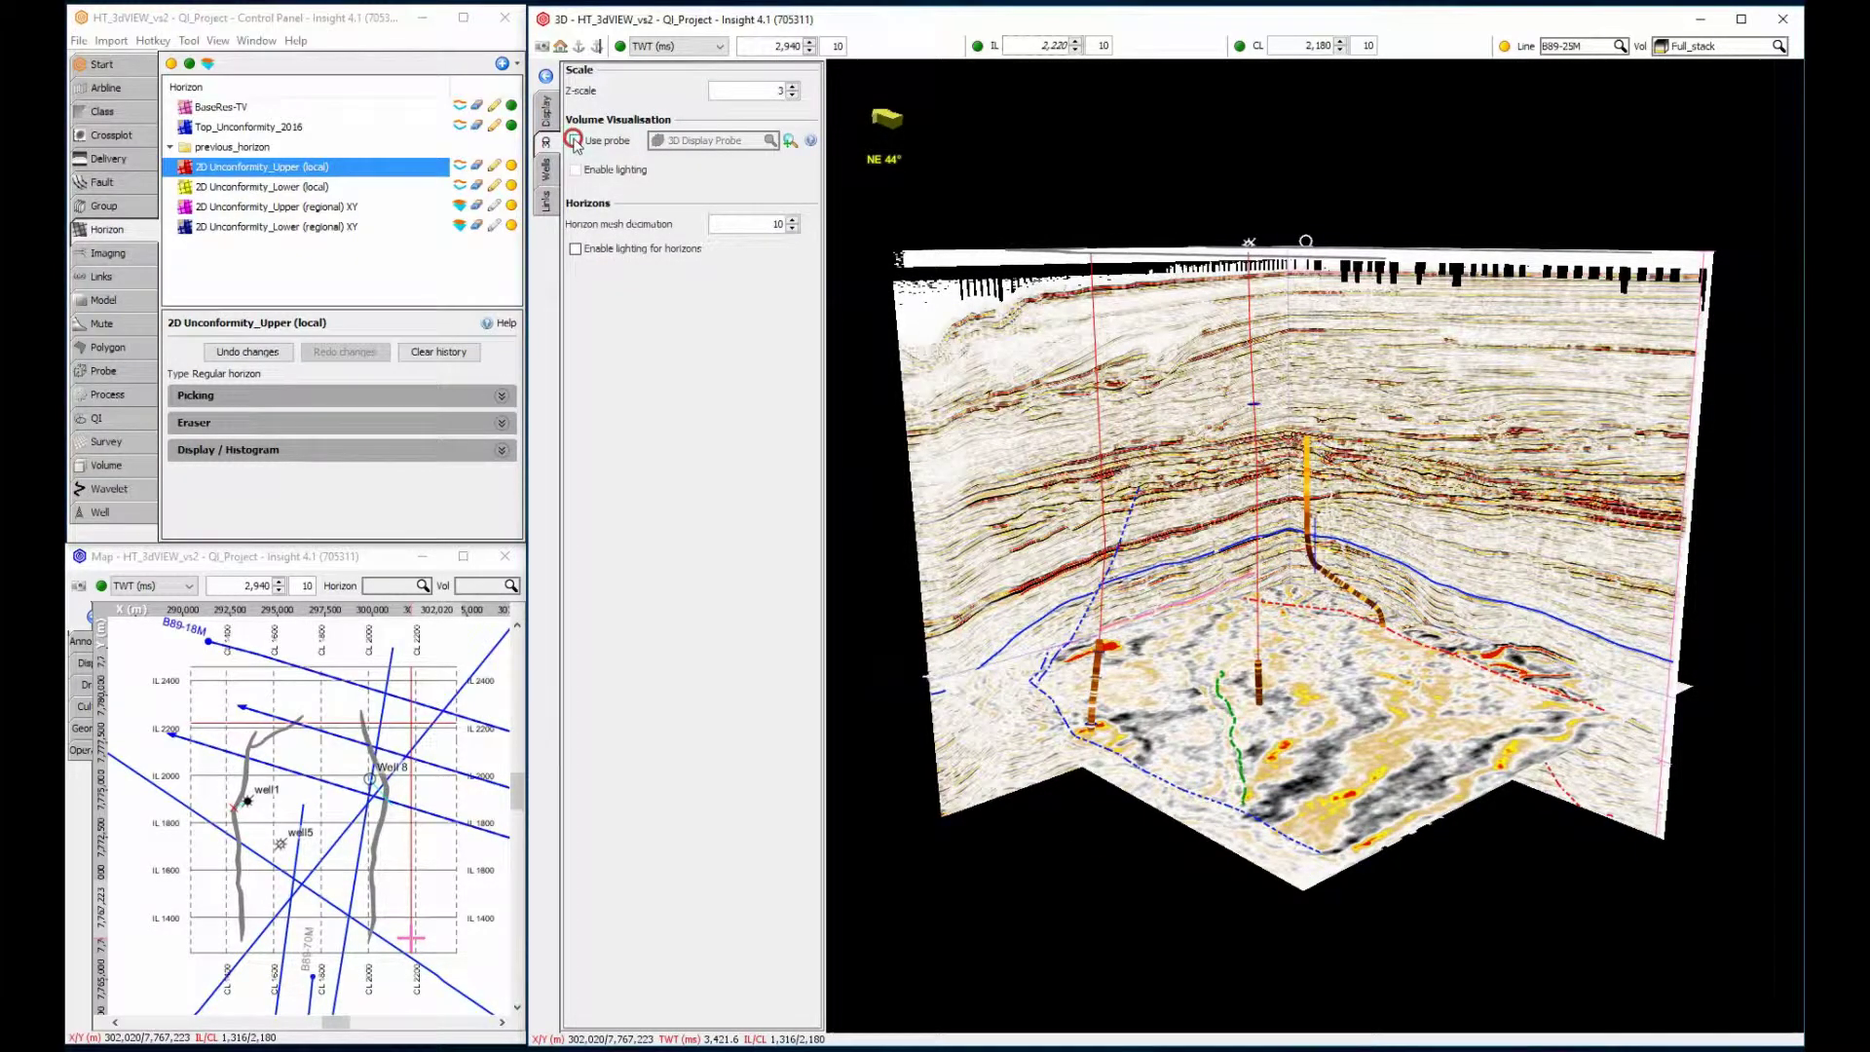
{"action": "left_click", "coordinate": [575, 142]}
{"action": "left_click_drag", "start_coordinate": [808, 250], "coordinate": [653, 252]}
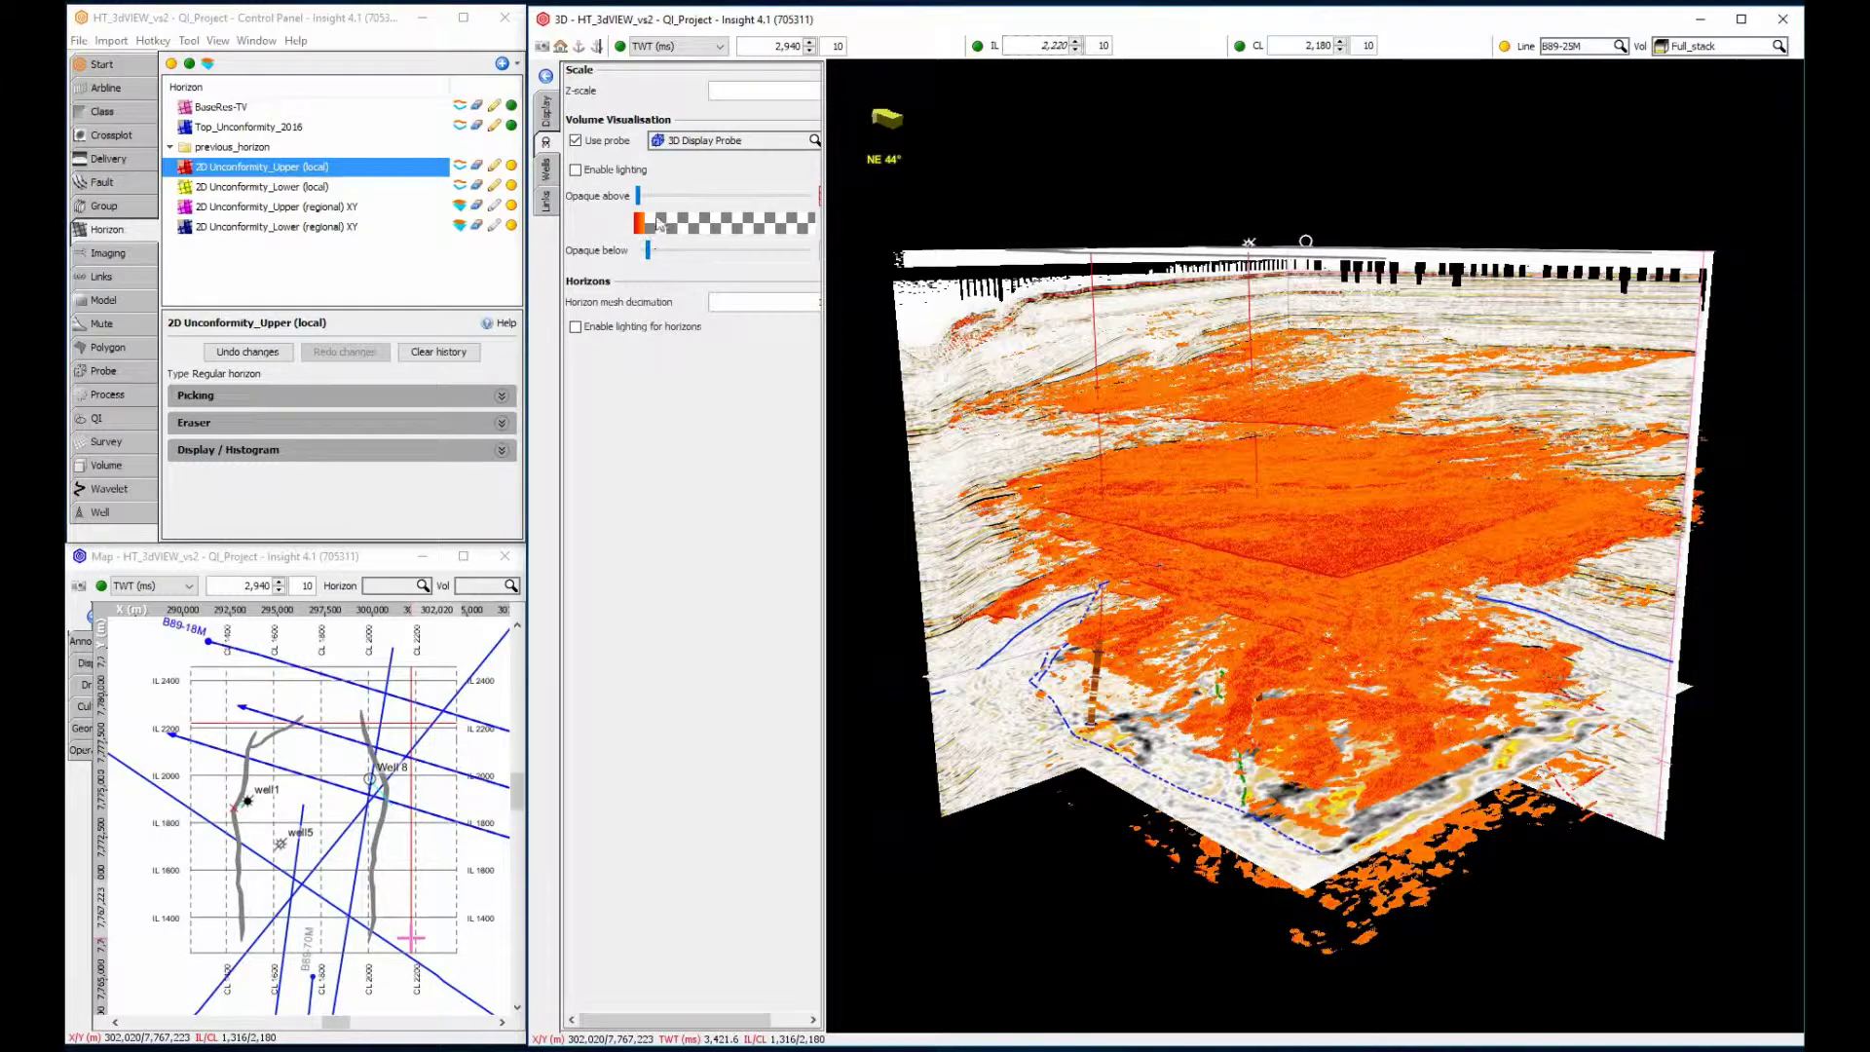
Step: Switch the volume visualisation to the TargetRes probe and view it from above
{"action": "left_click", "coordinate": [701, 142]}
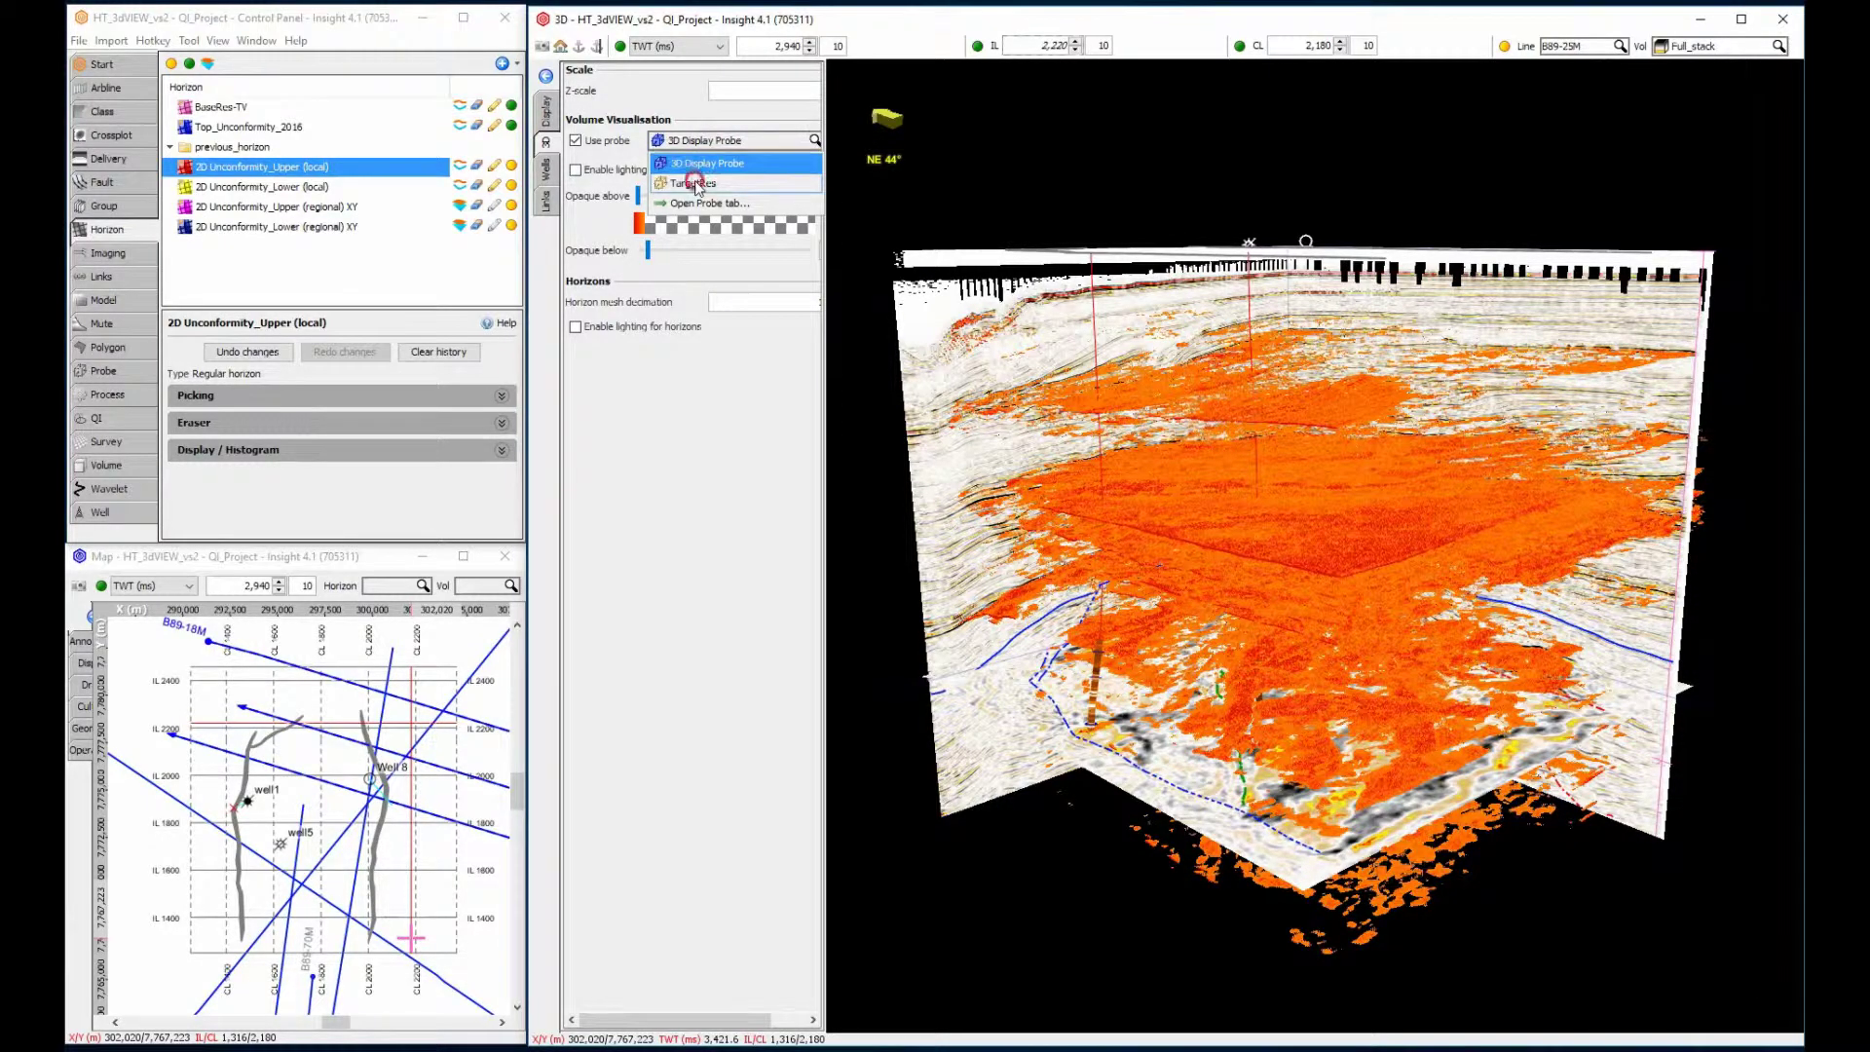
{"action": "left_click", "coordinate": [693, 182]}
{"action": "left_click_drag", "start_coordinate": [1346, 428], "coordinate": [1337, 549]}
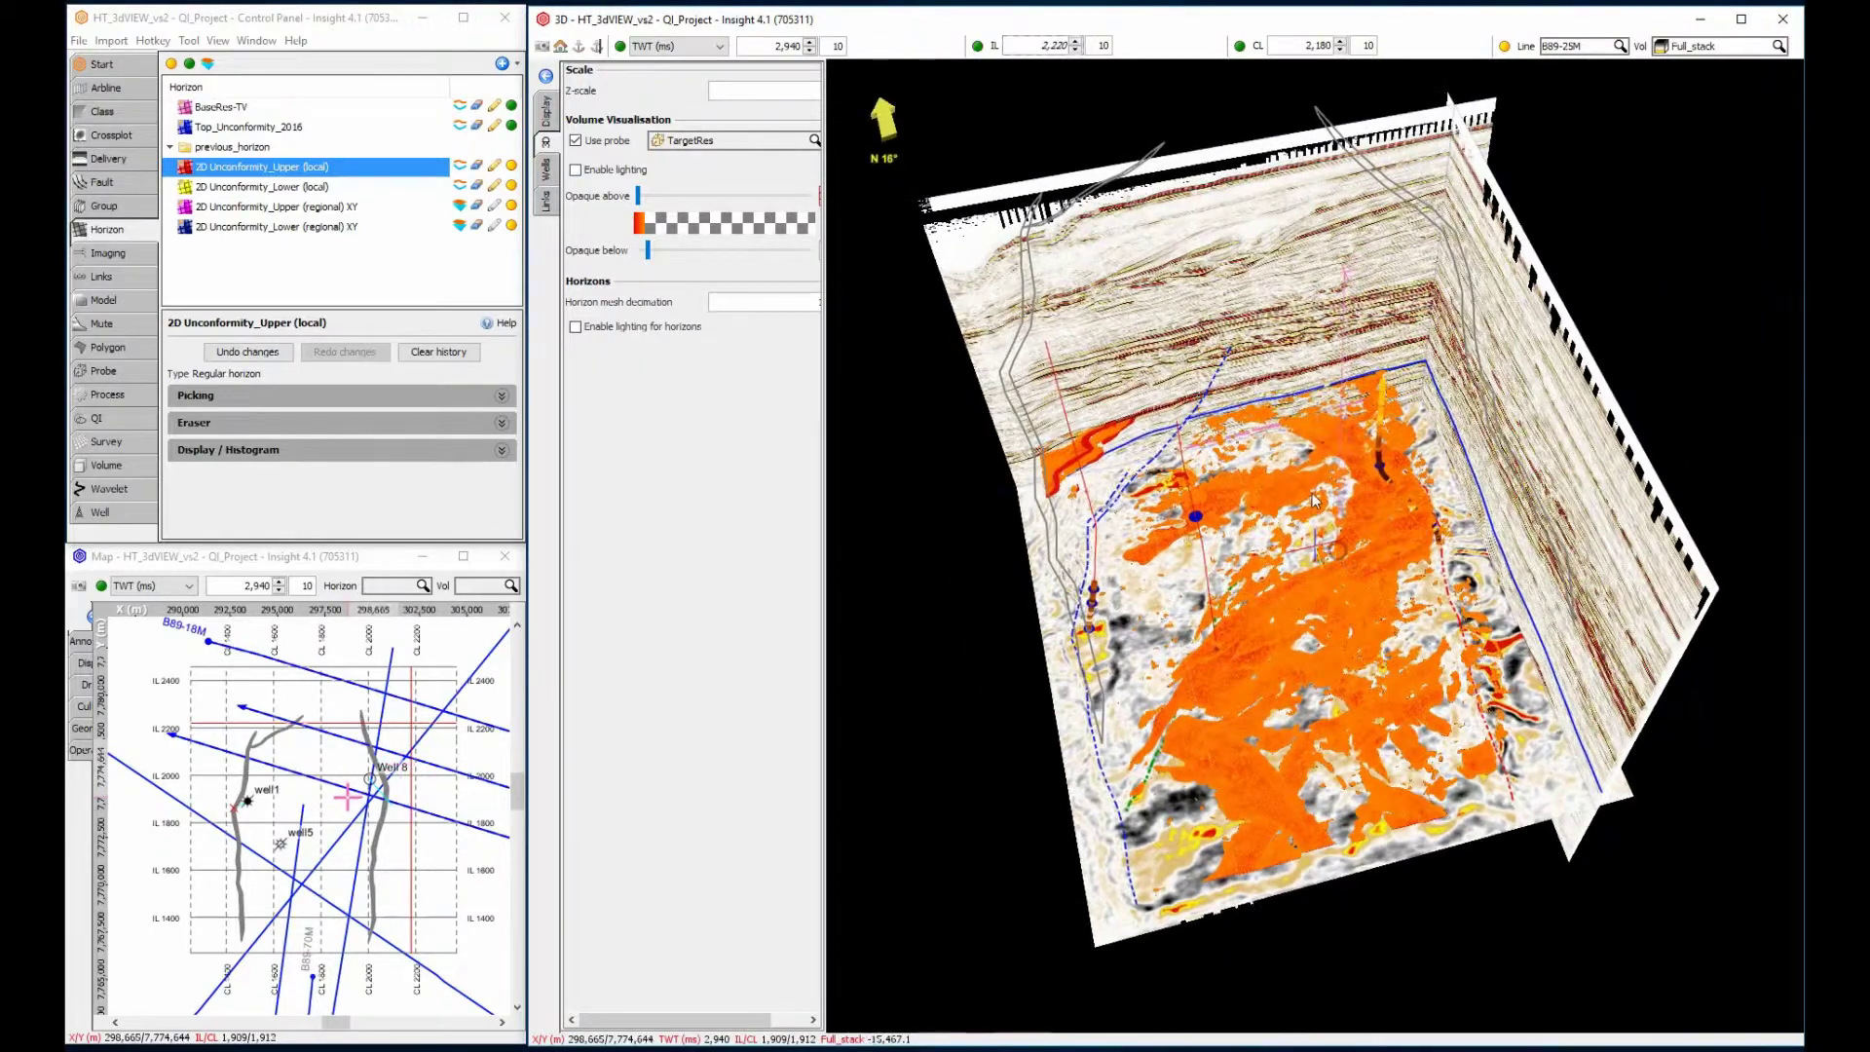
Step: Hide the time slice and enable lighting on the probe's volume visualisation
{"action": "left_click", "coordinate": [620, 46]}
{"action": "left_click", "coordinate": [575, 171]}
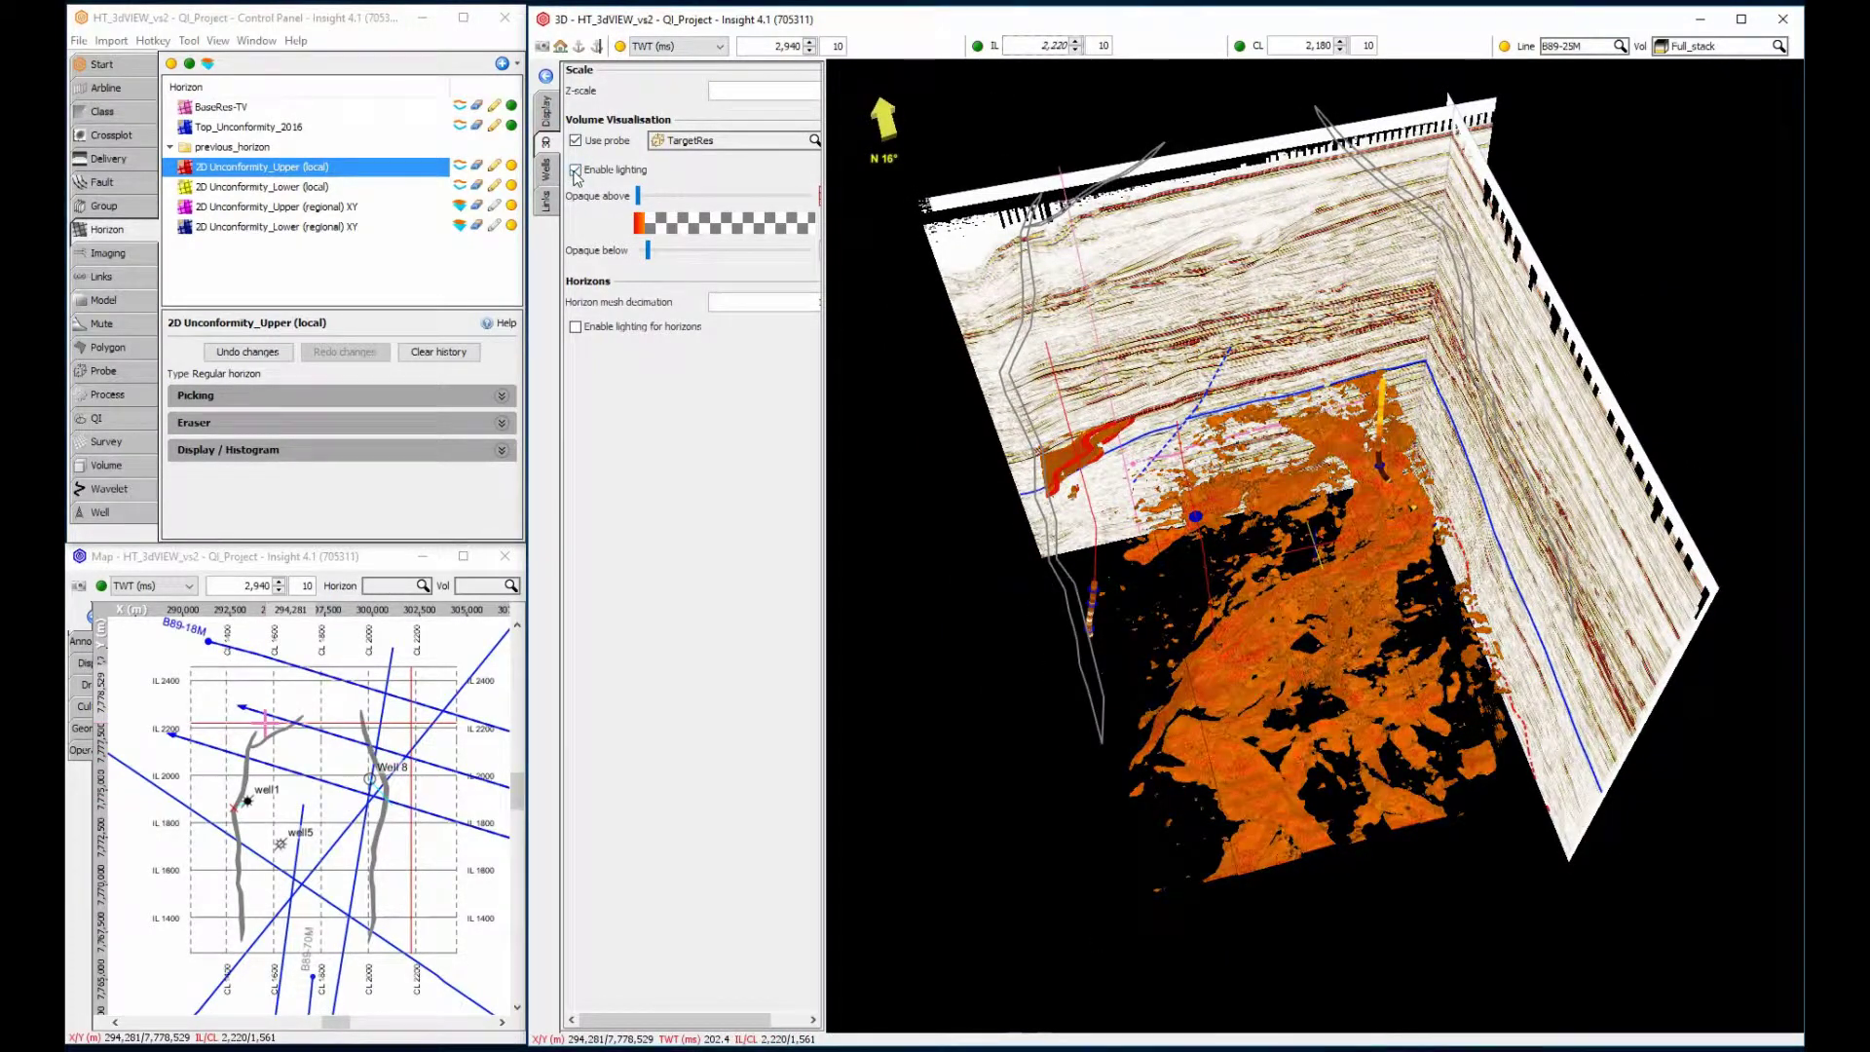
{"action": "scroll", "coordinate": [1123, 476], "scroll_direction": "up", "scroll_amount": 2}
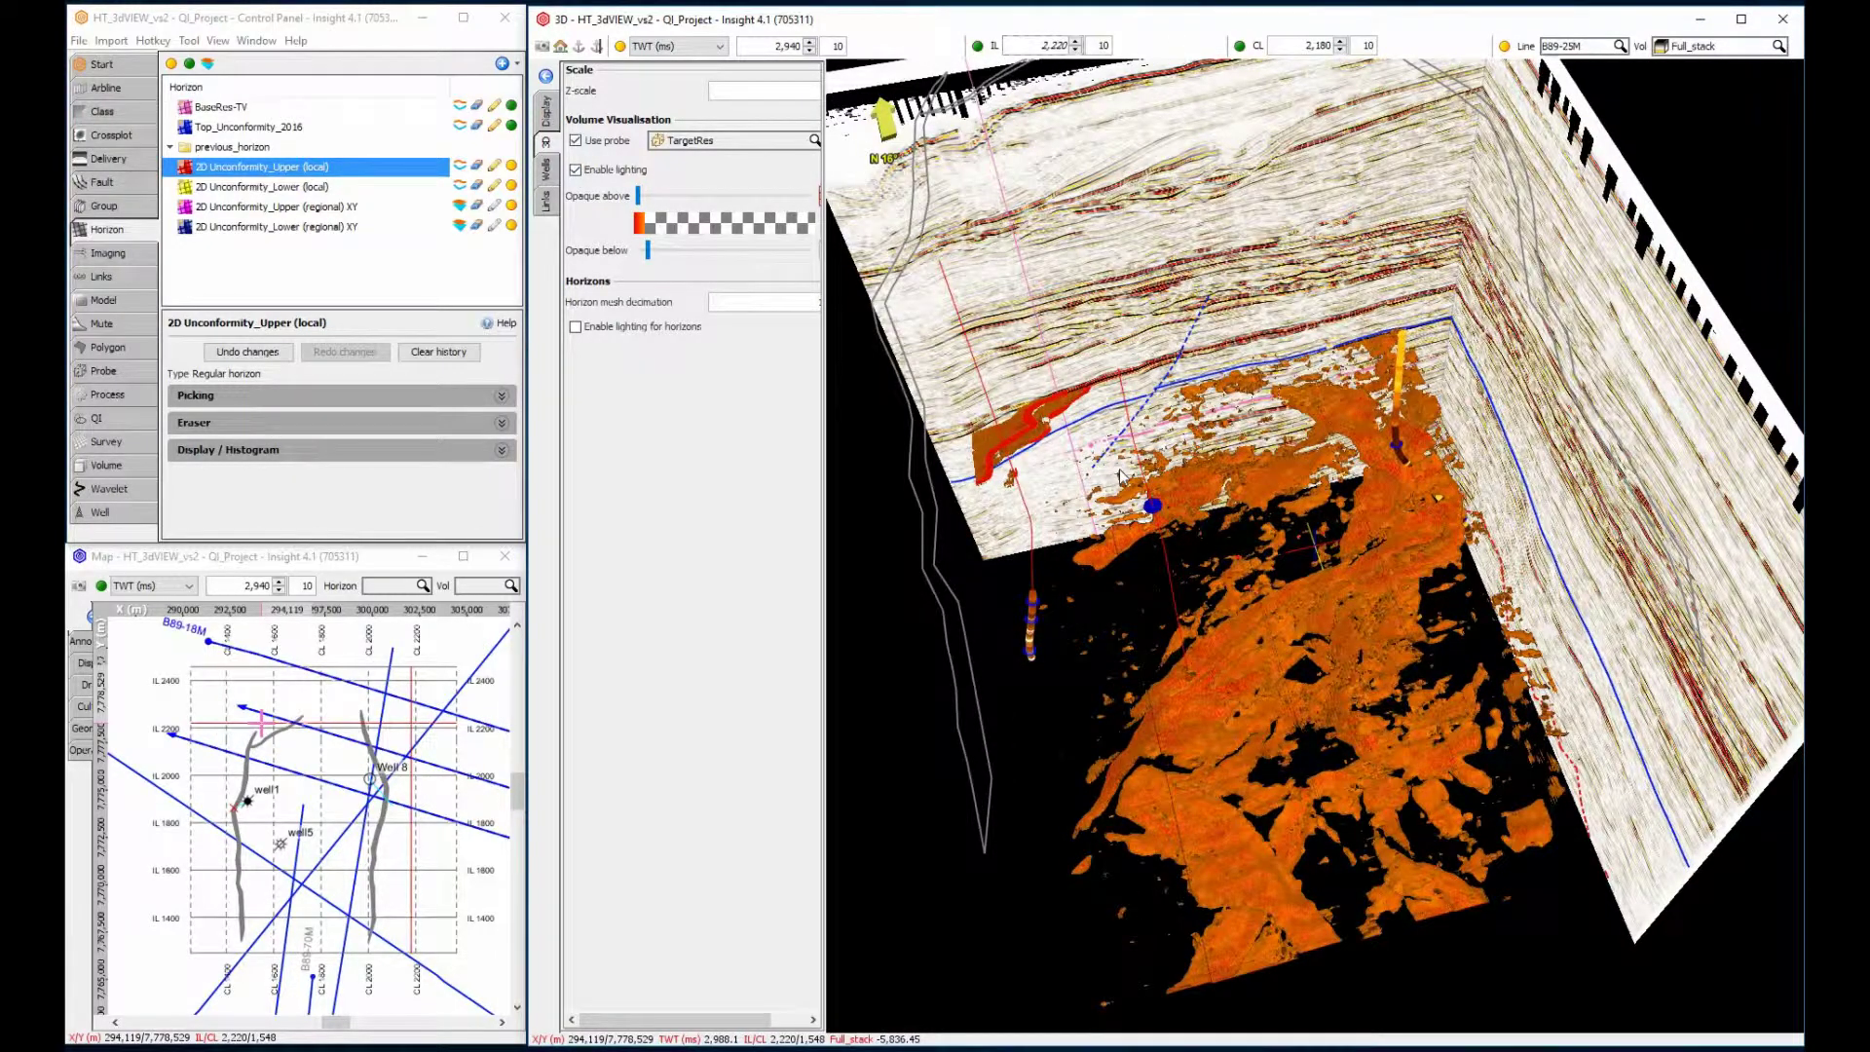
Step: Turn off the volume probe and display the Well8 arbline in the 3D view
{"action": "left_click", "coordinate": [576, 141]}
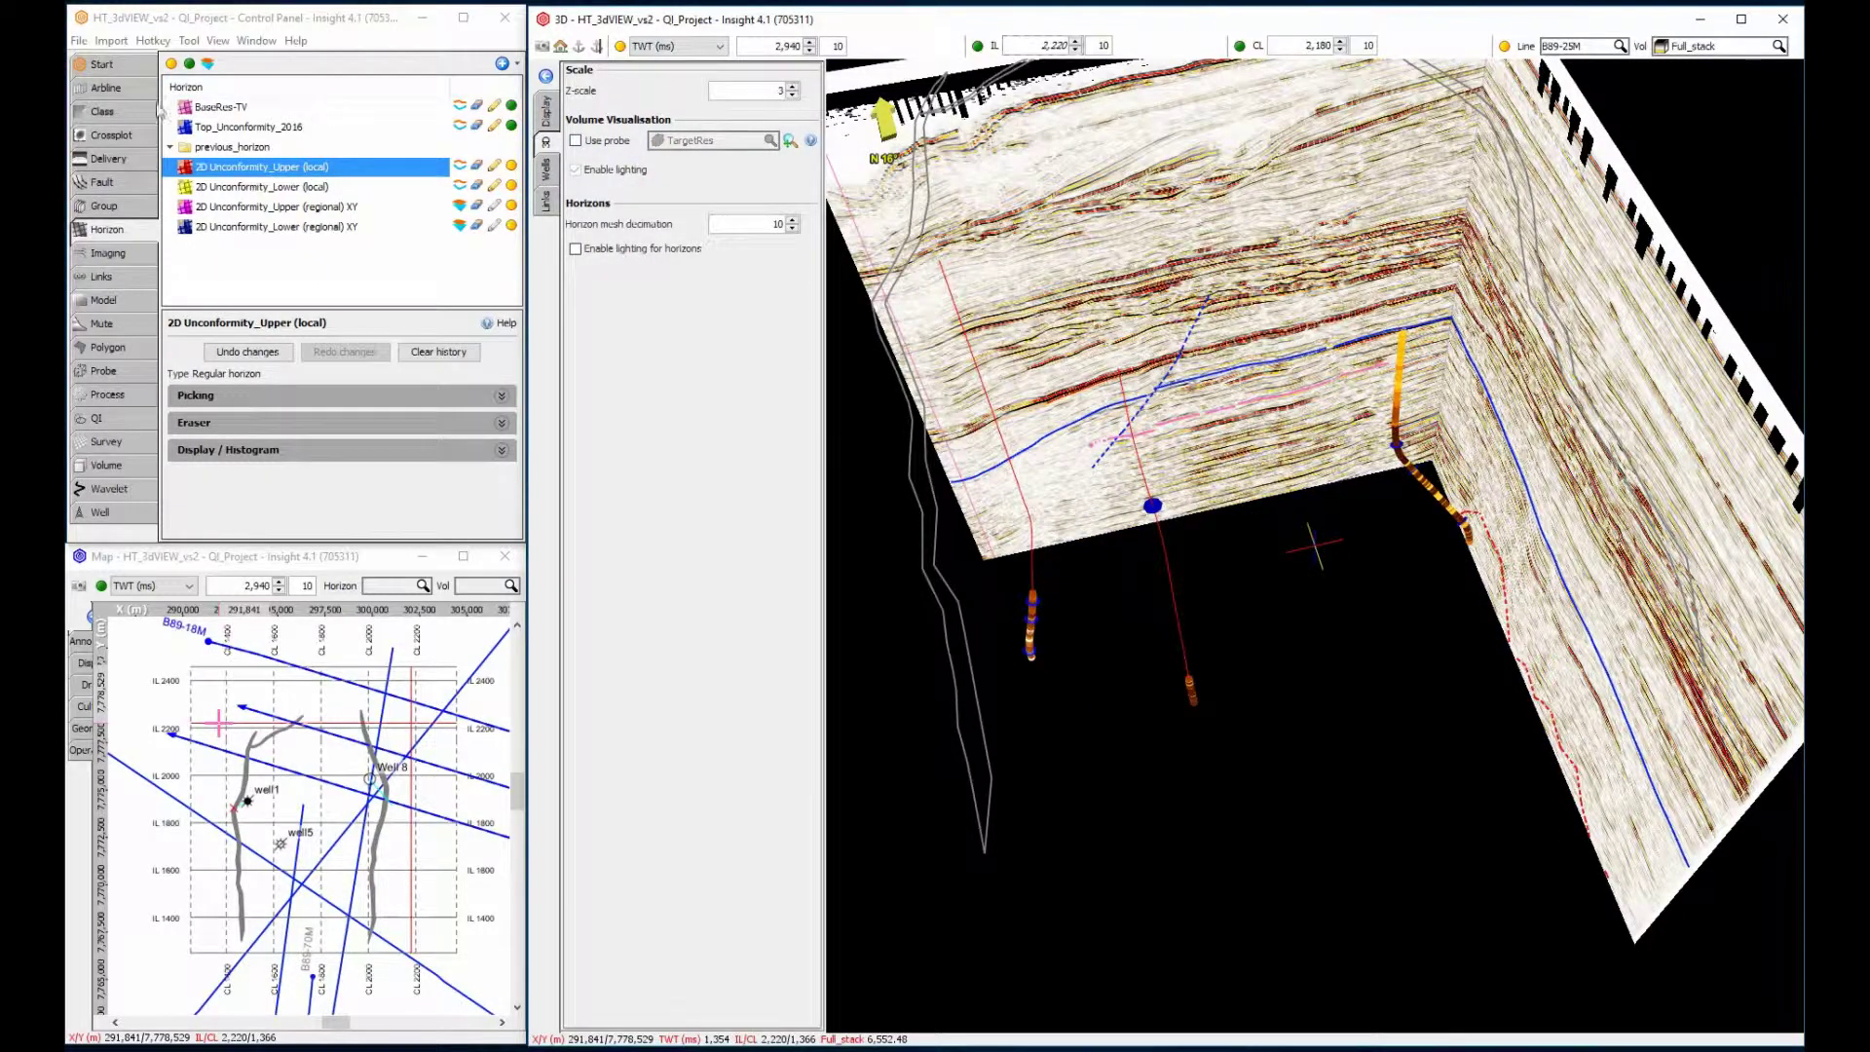
{"action": "left_click", "coordinate": [124, 89]}
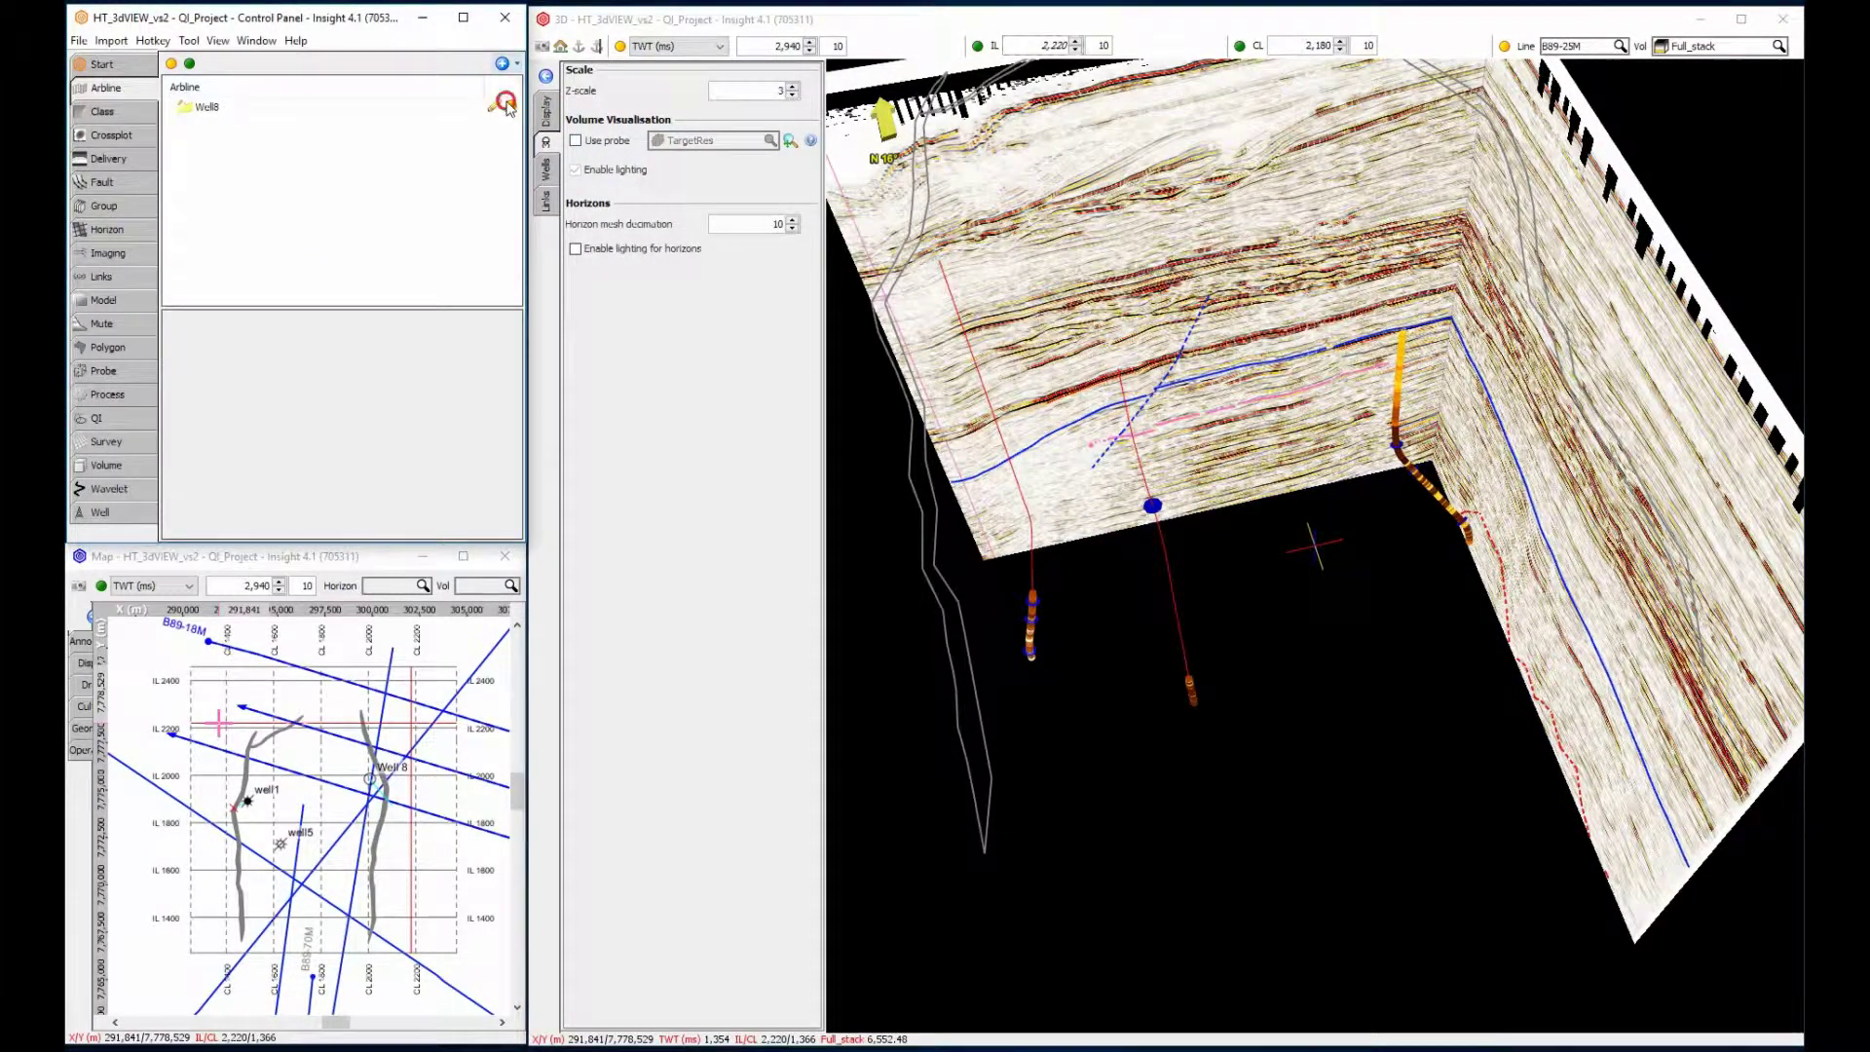
{"action": "left_click", "coordinate": [458, 107]}
Step: Set the well log thickness to 10 and show the well logs as lathe logs
{"action": "left_click", "coordinate": [548, 171]}
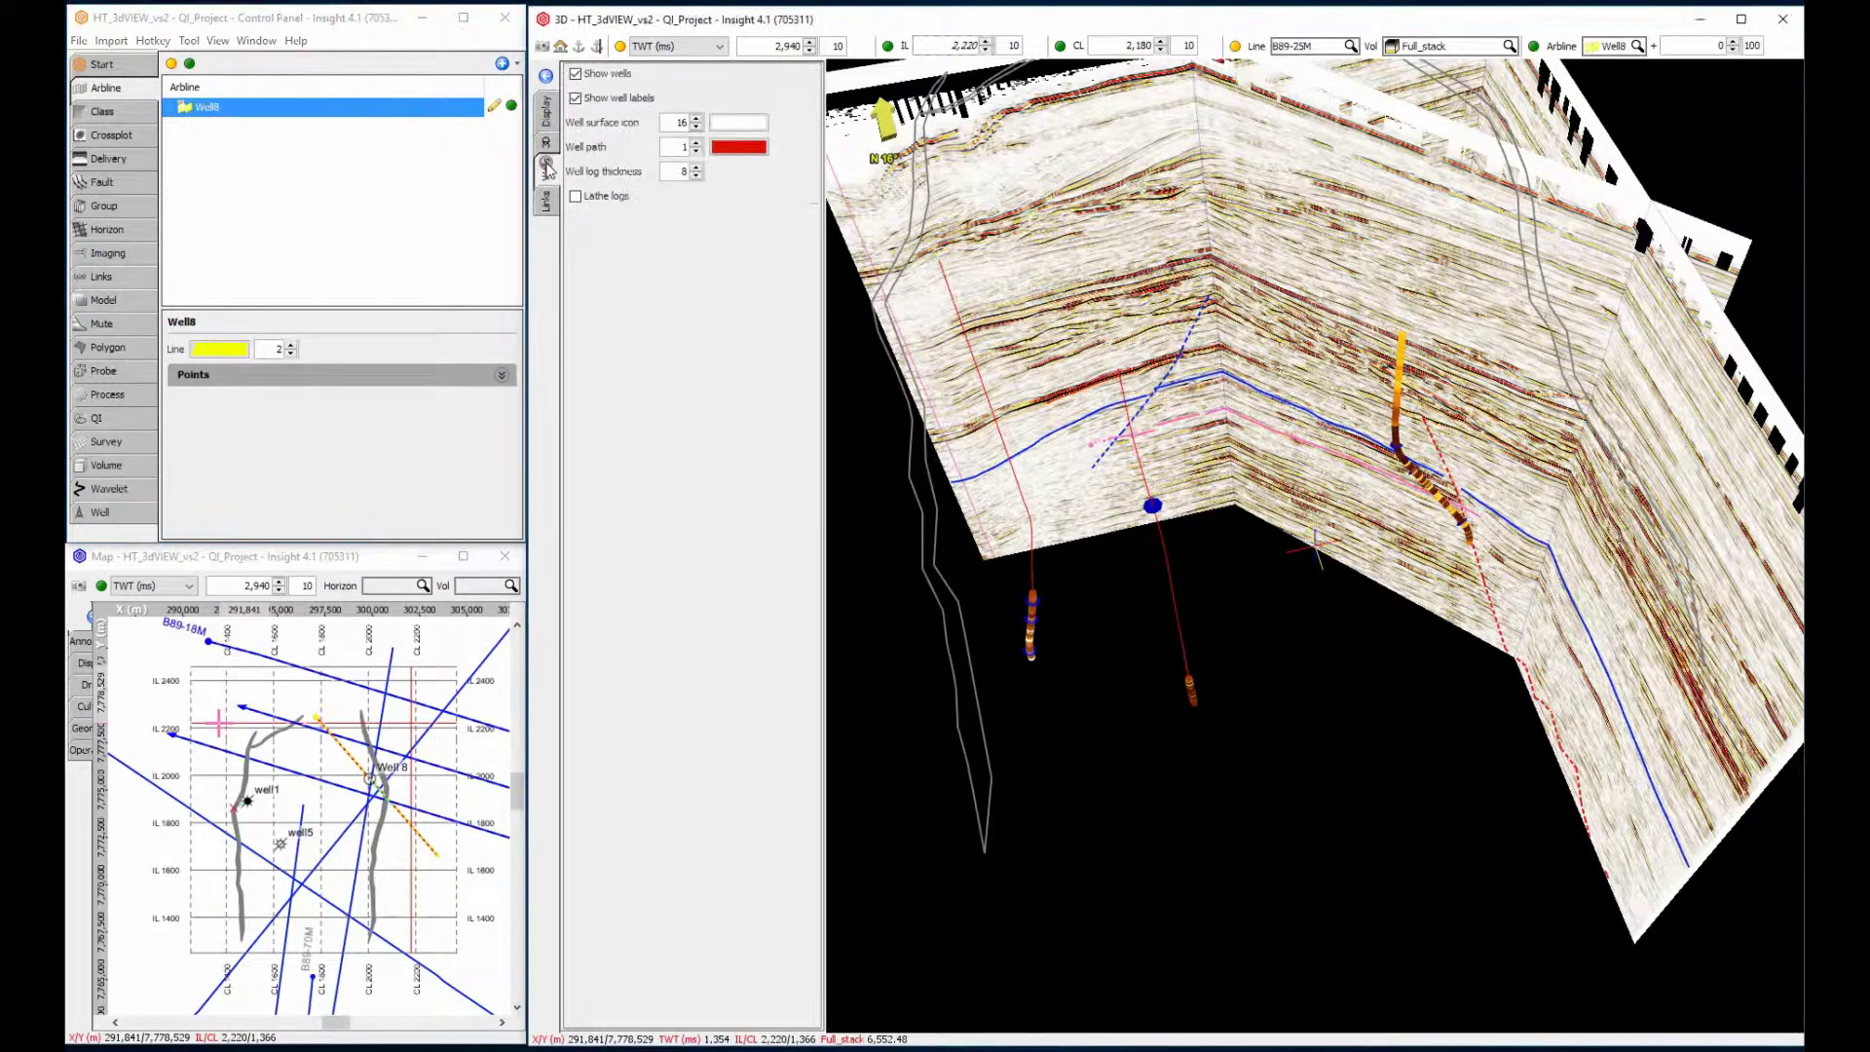
{"action": "left_click", "coordinate": [695, 166]}
{"action": "left_click", "coordinate": [695, 166]}
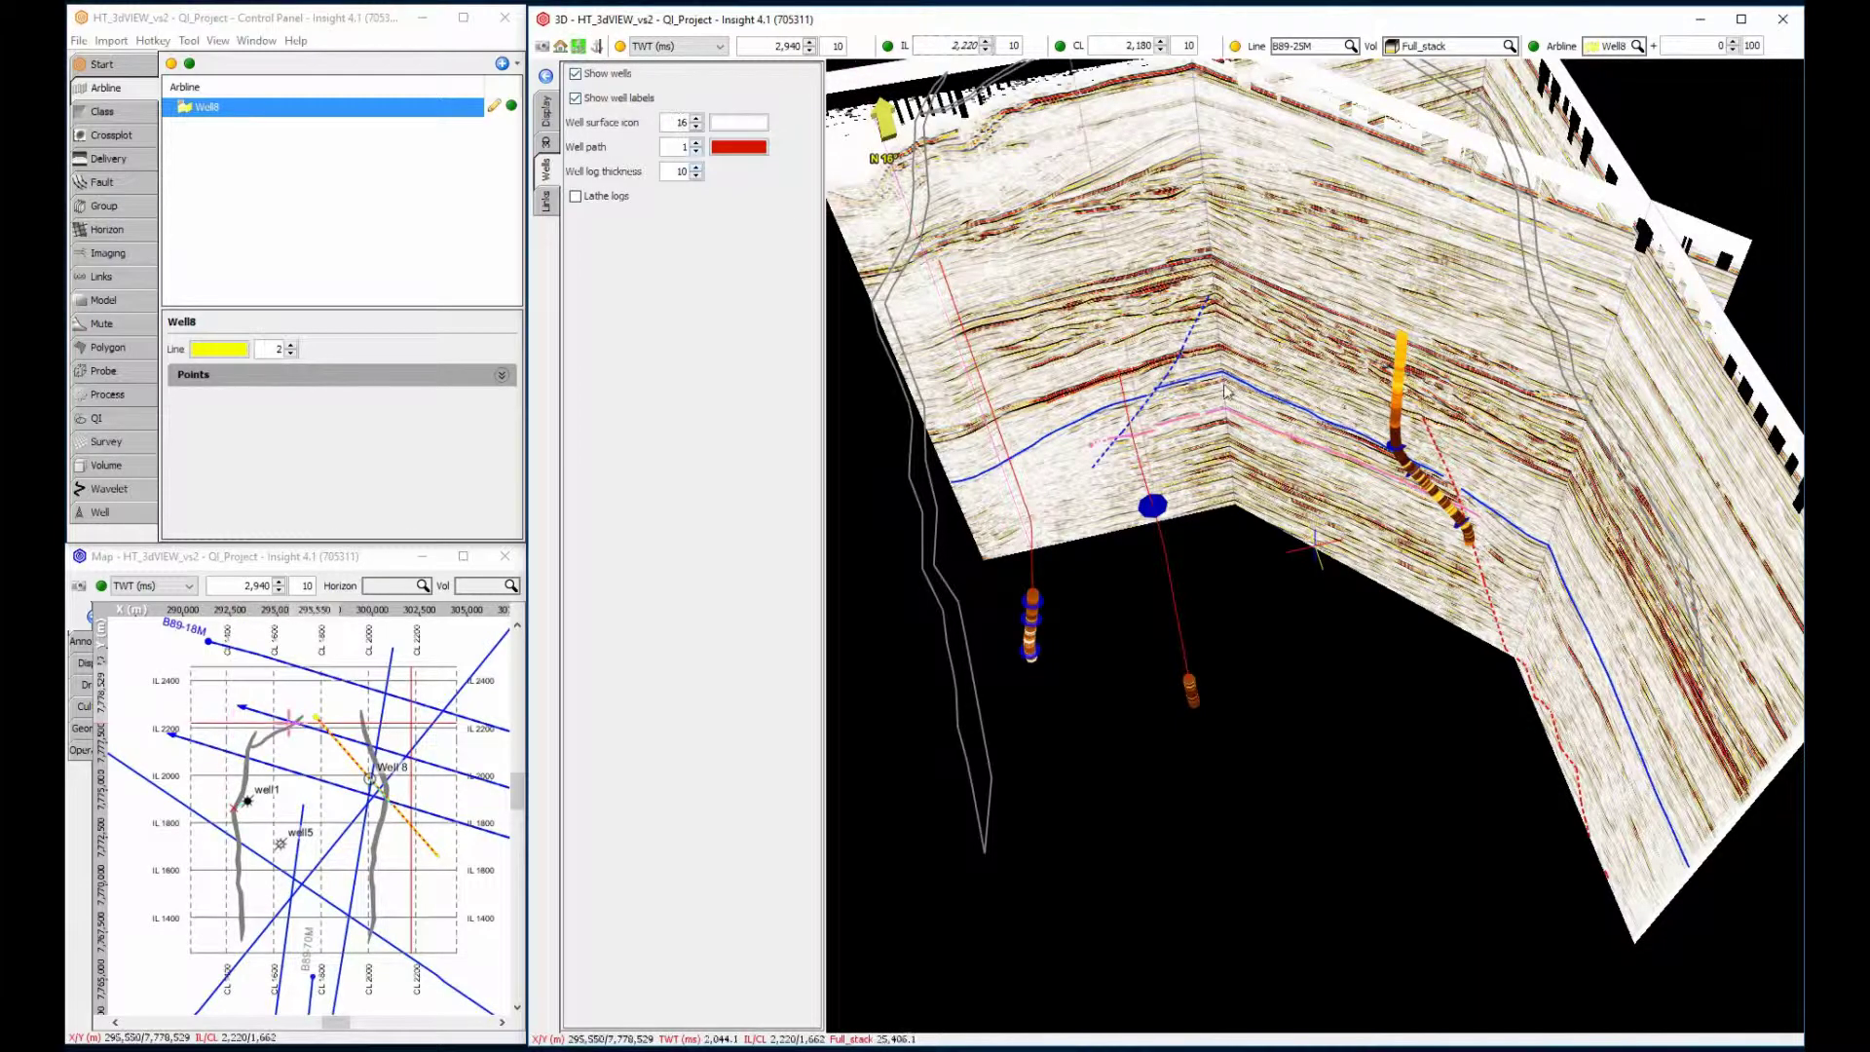
{"action": "scroll", "coordinate": [1403, 459], "scroll_direction": "up", "scroll_amount": 2}
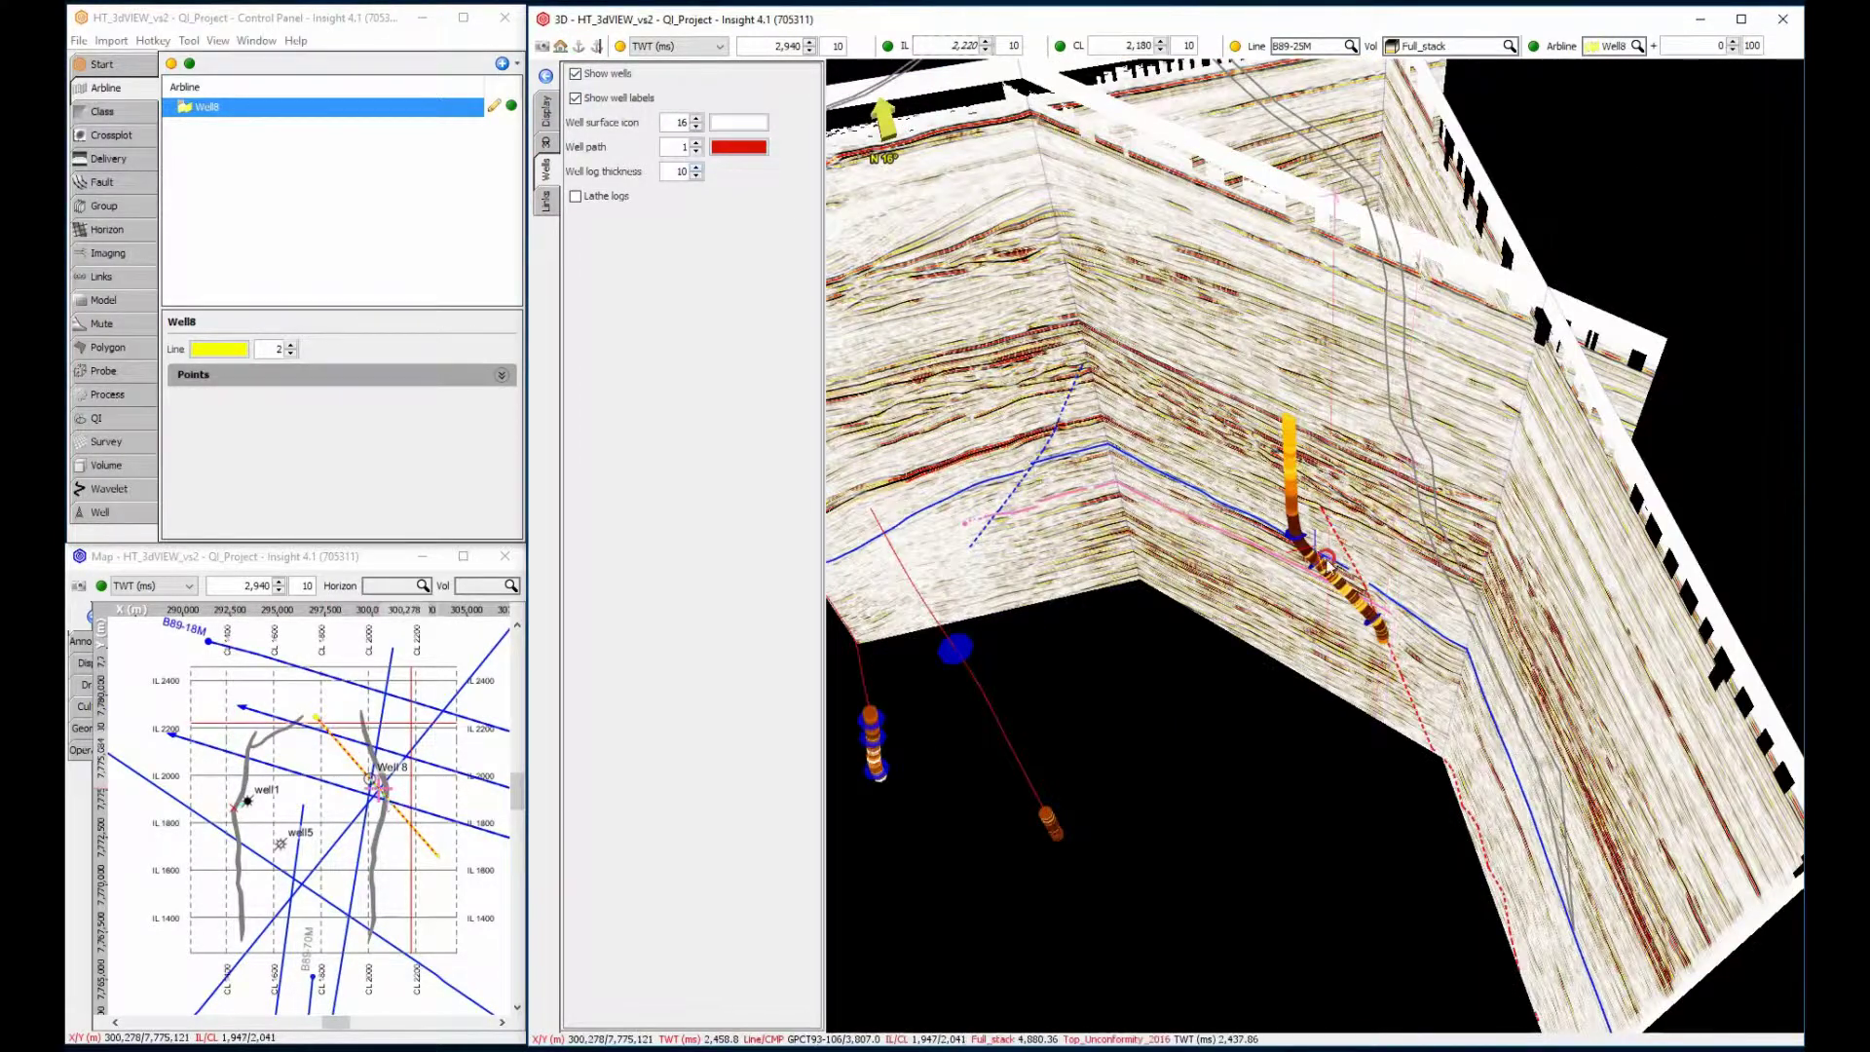
{"action": "scroll", "coordinate": [1397, 482], "scroll_direction": "up", "scroll_amount": 3}
{"action": "scroll", "coordinate": [1337, 542], "scroll_direction": "up", "scroll_amount": 3}
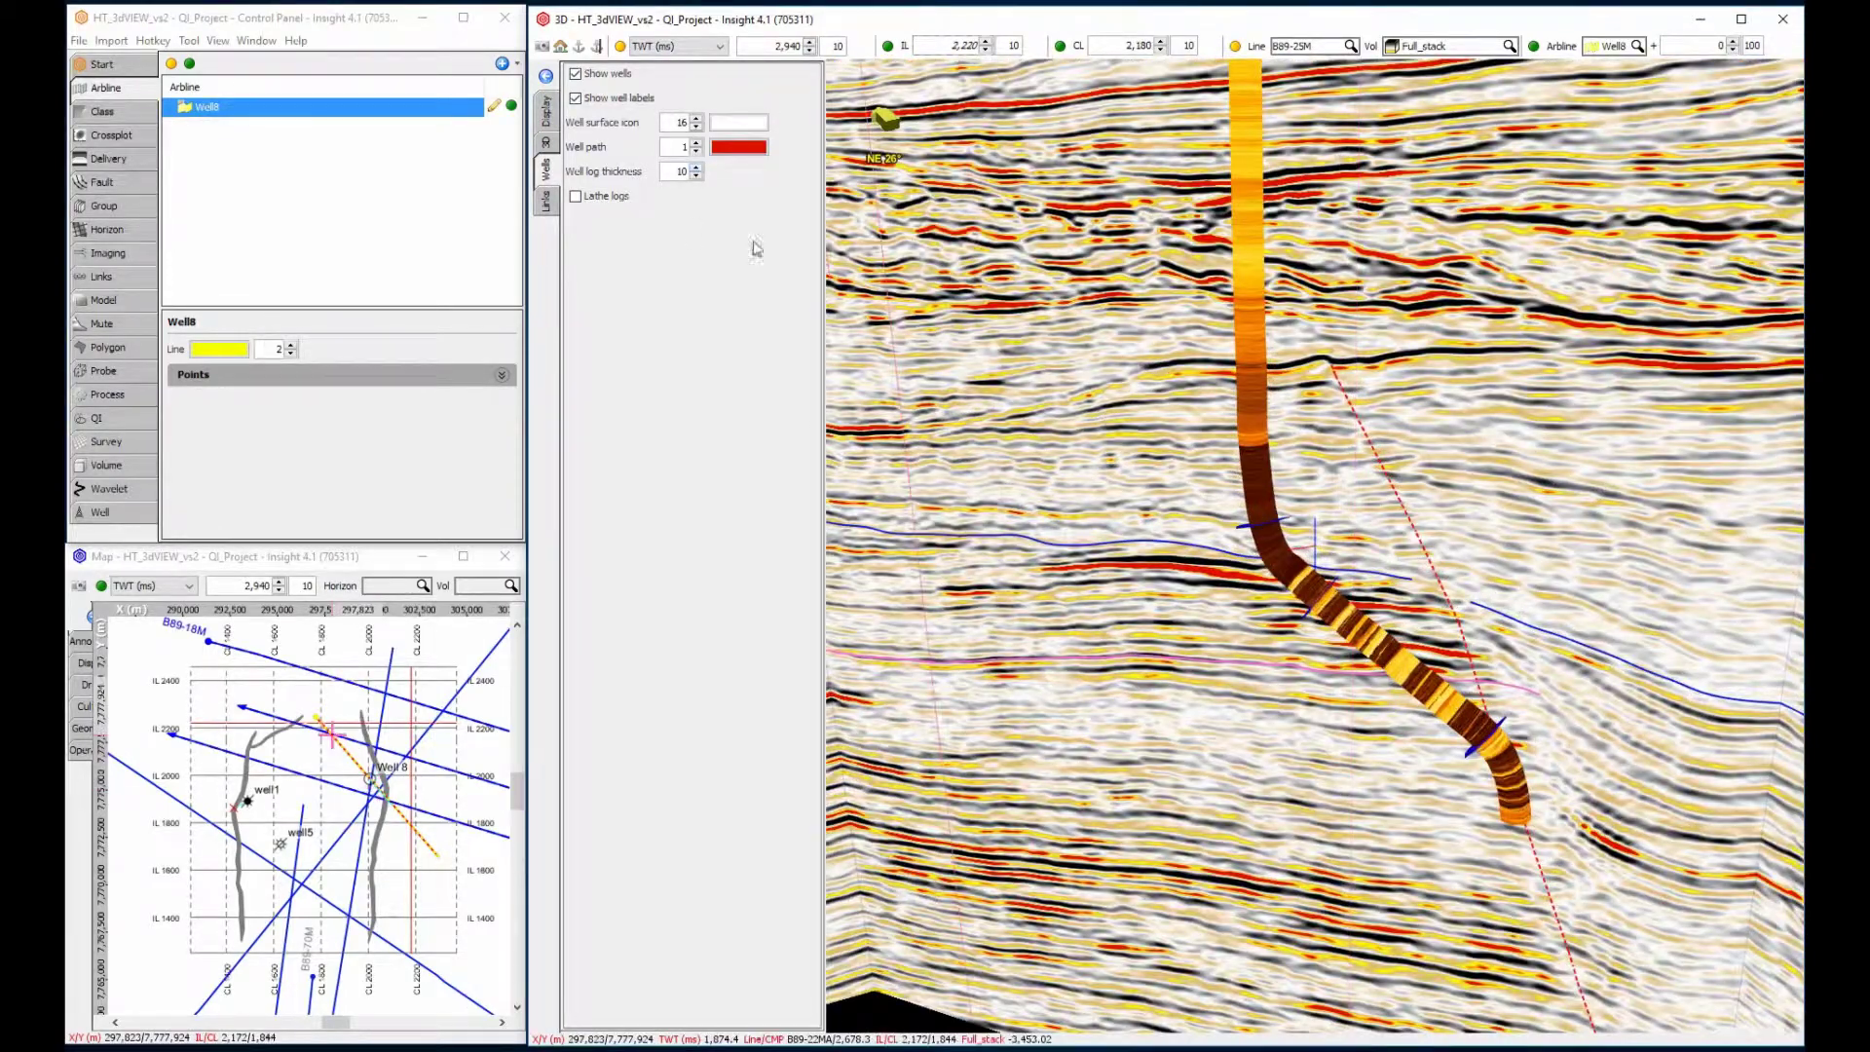
{"action": "left_click", "coordinate": [575, 198]}
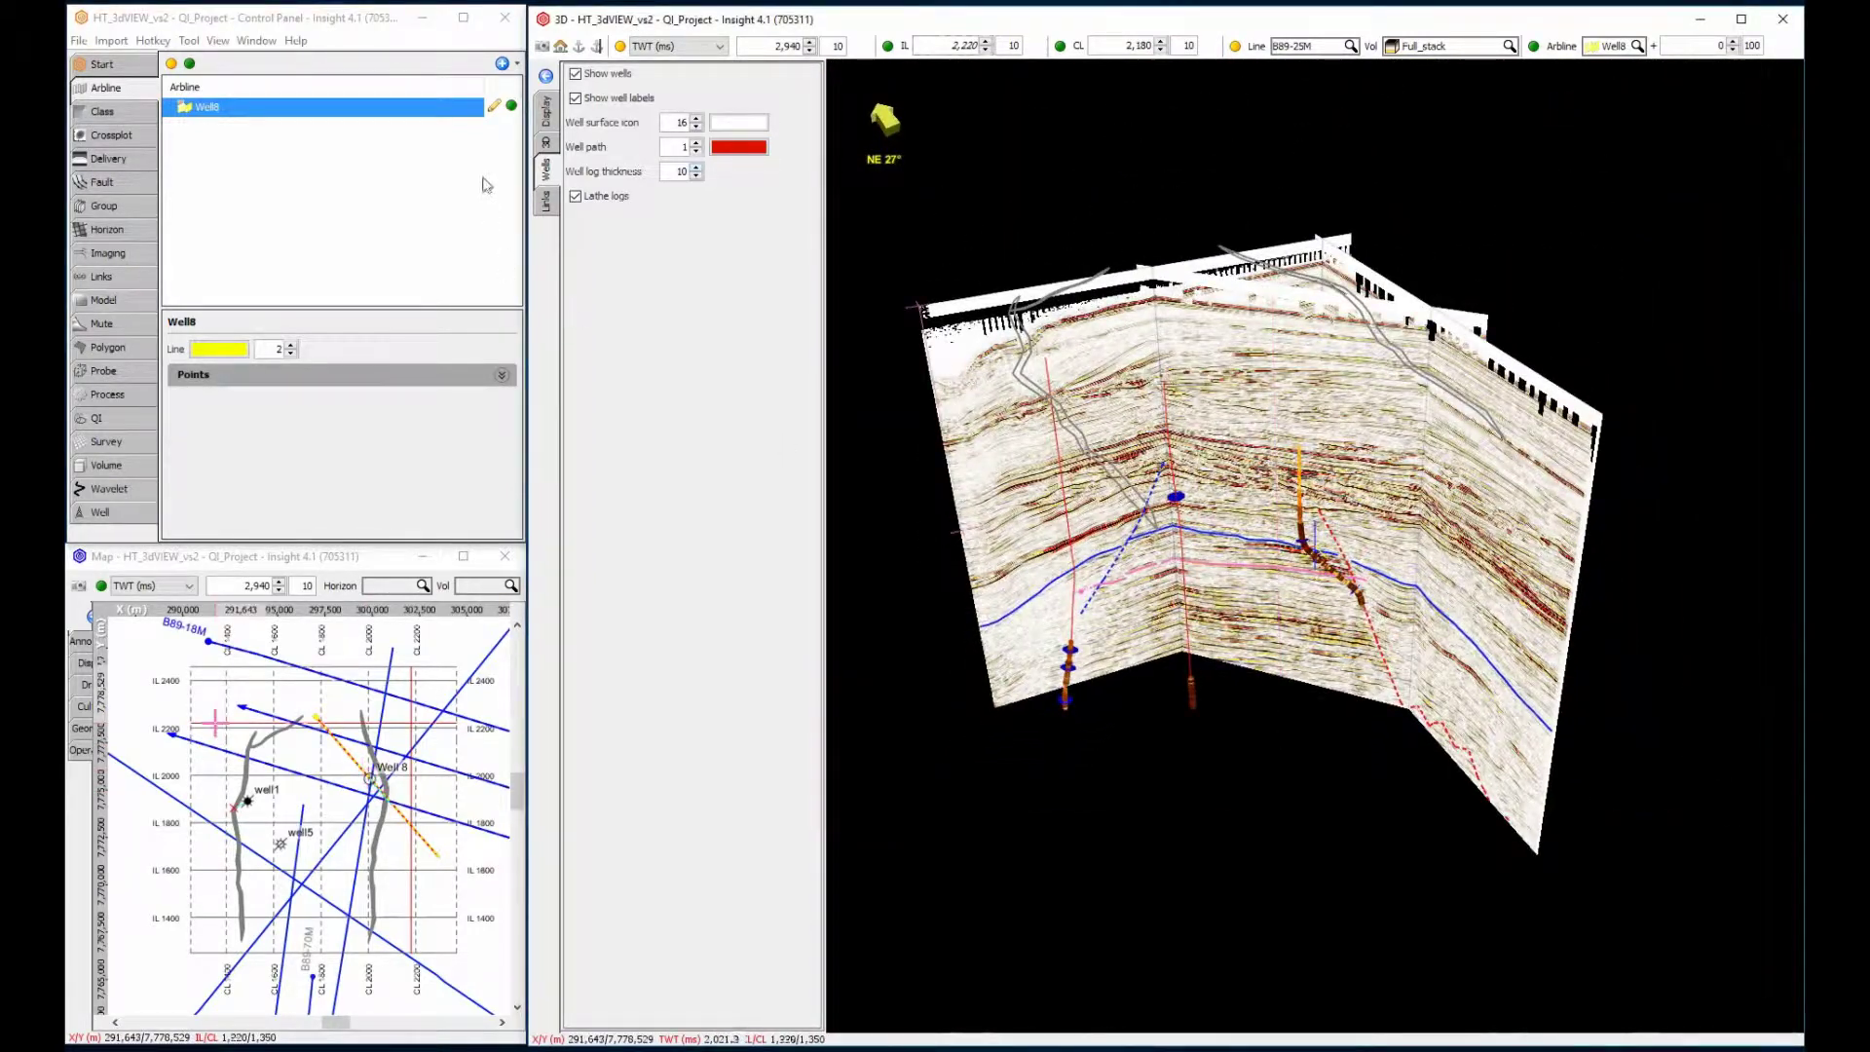
Step: Hide the Well8 arbline and display the BaseRes-TV and Top_Unconformity_2016 horizons as 3D surfaces
{"action": "left_click", "coordinate": [511, 105]}
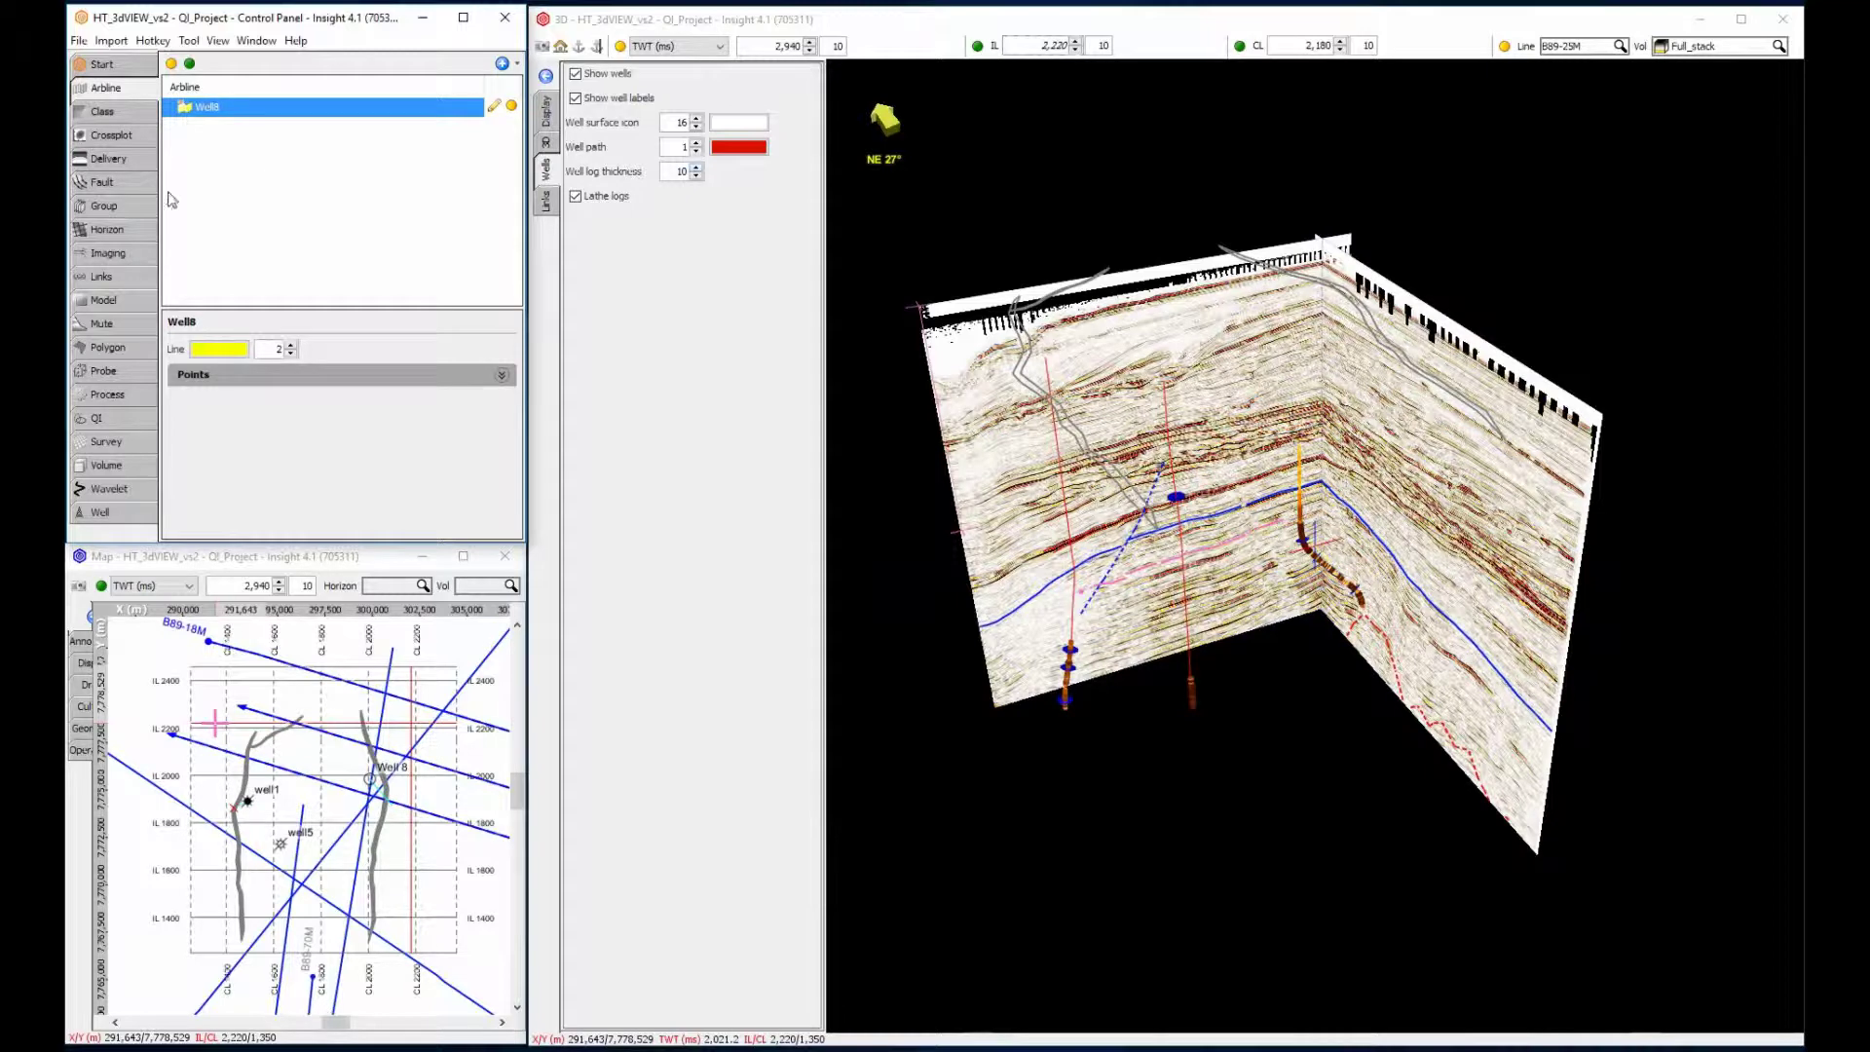
{"action": "left_click", "coordinate": [108, 230]}
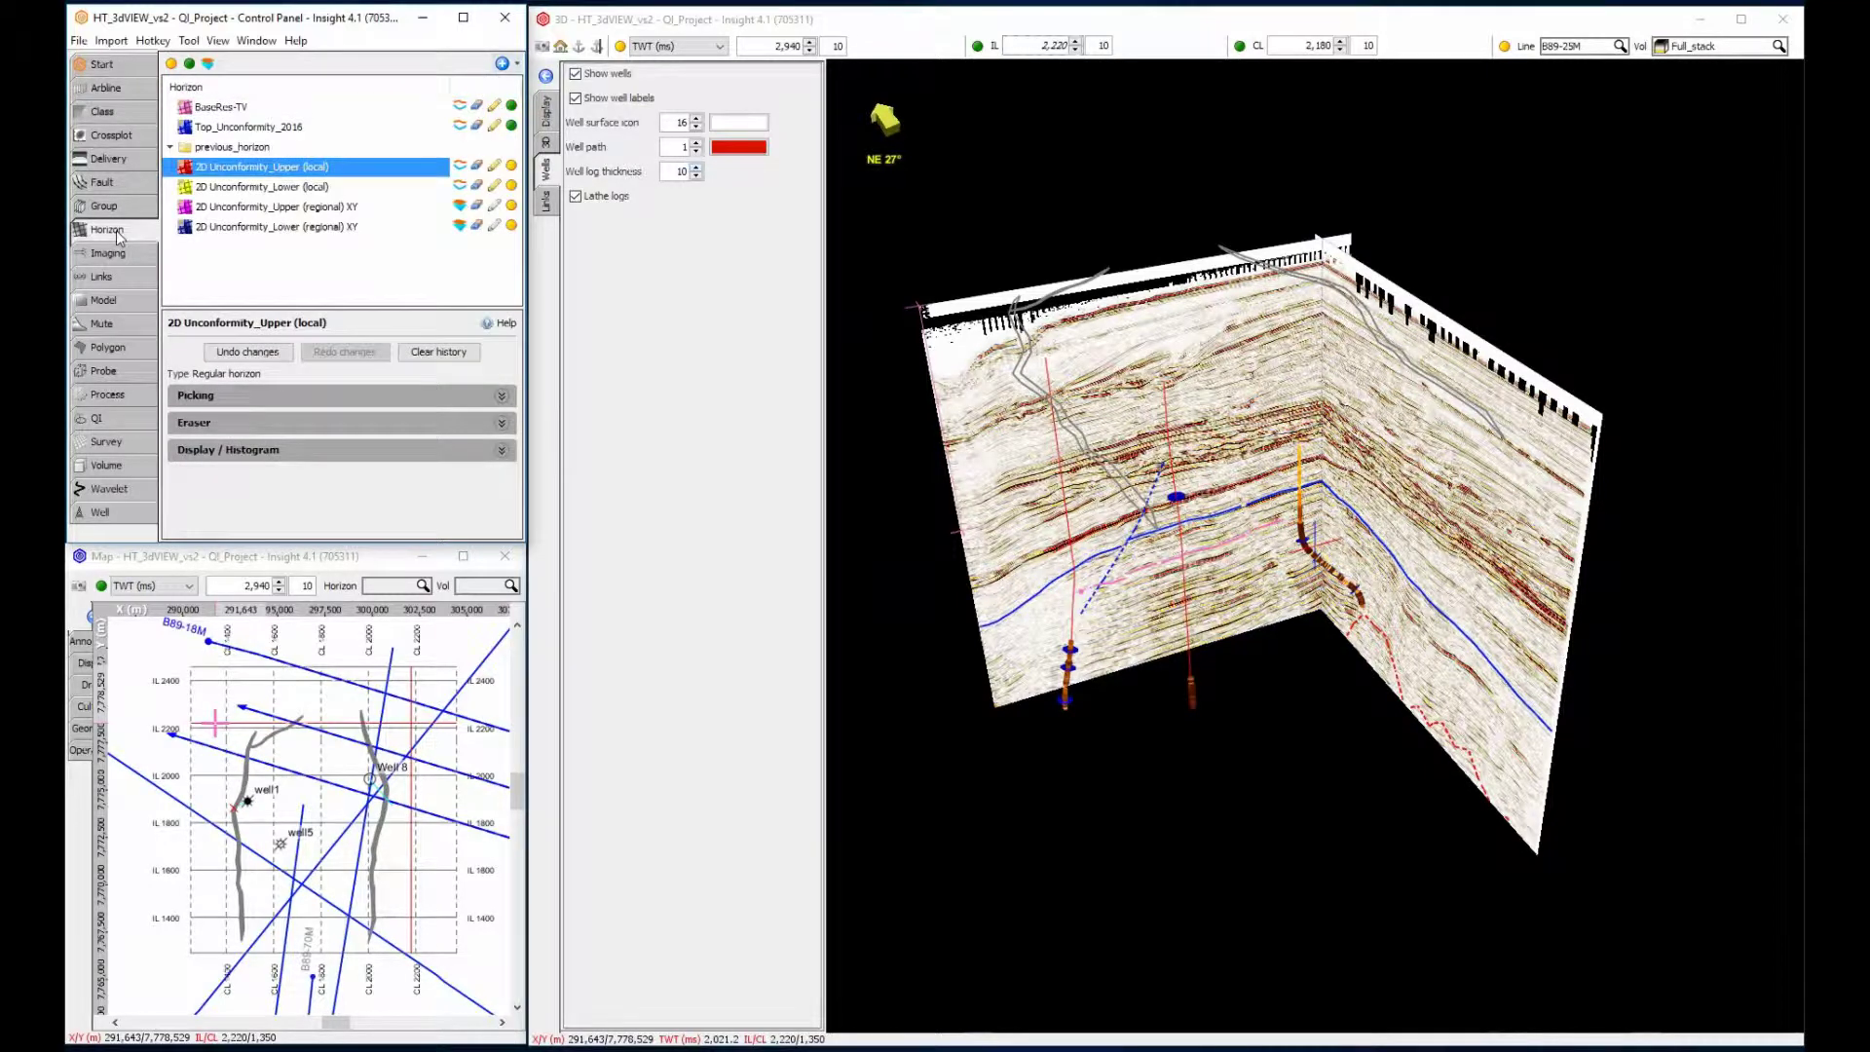
{"action": "left_click", "coordinate": [462, 109]}
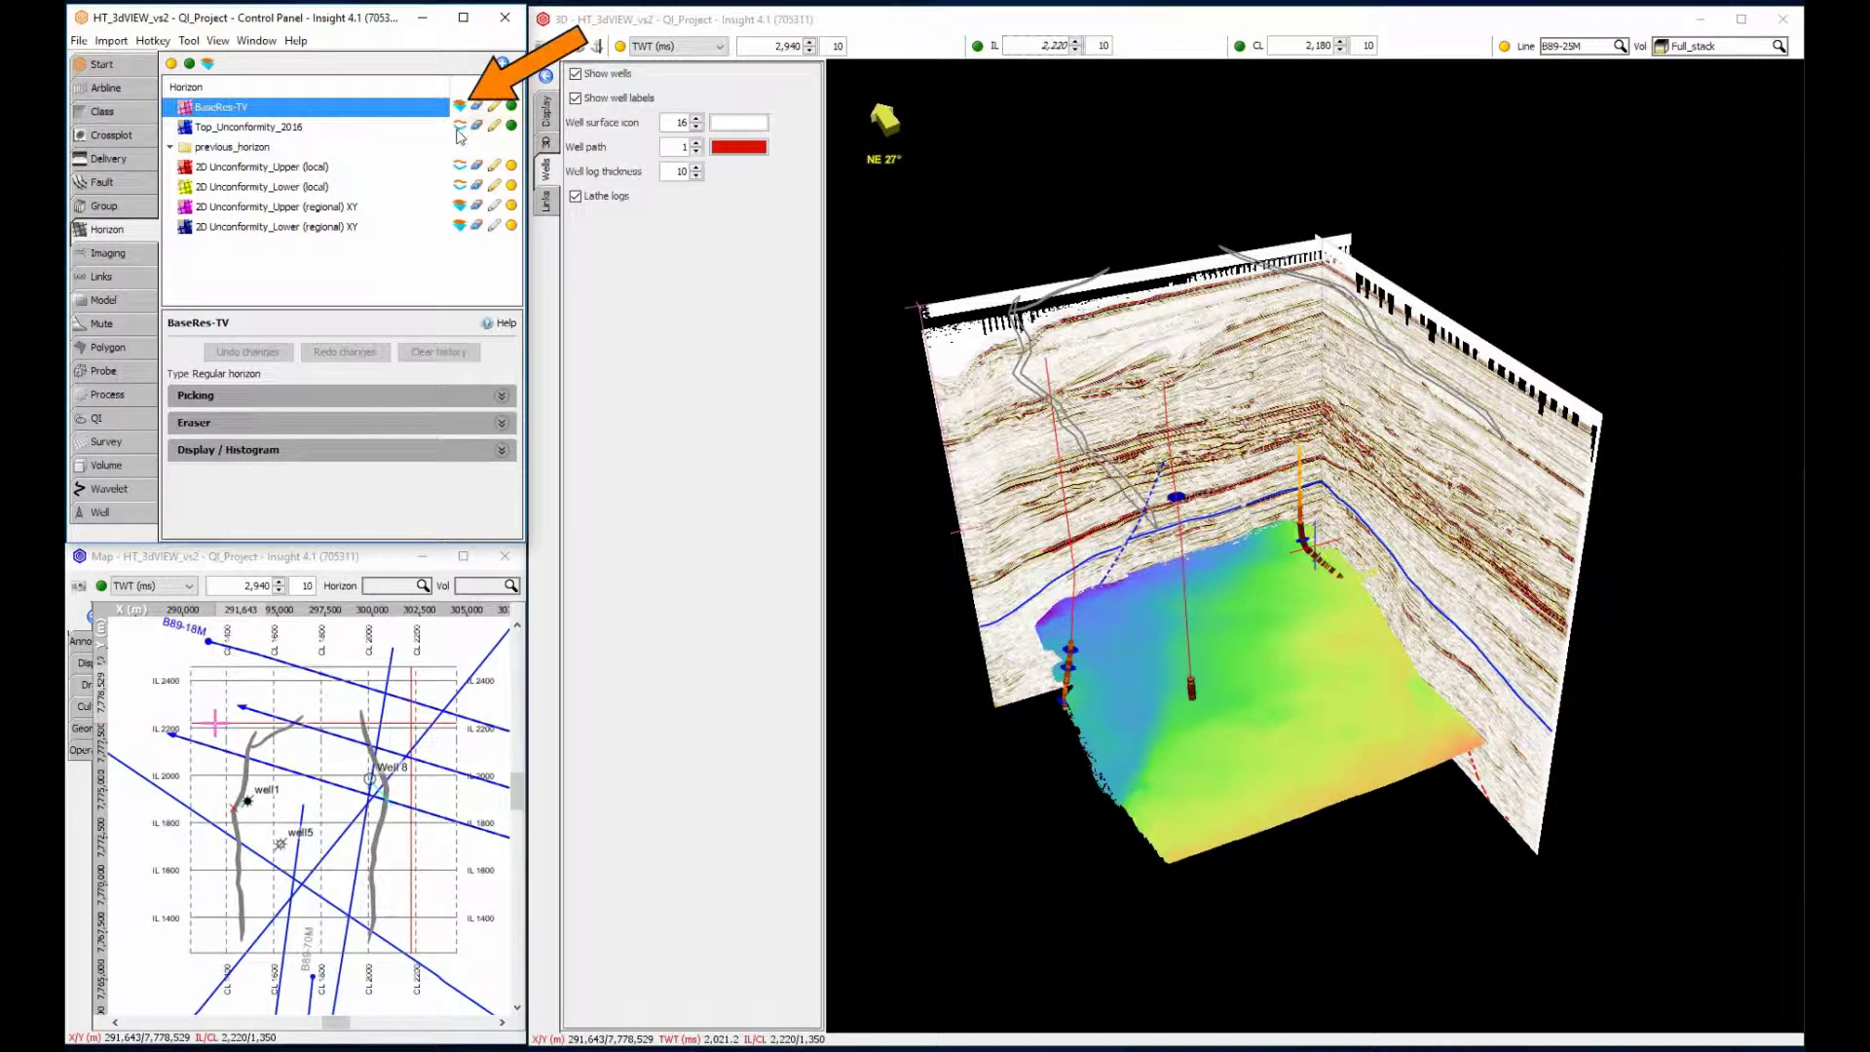
{"action": "left_click", "coordinate": [460, 129]}
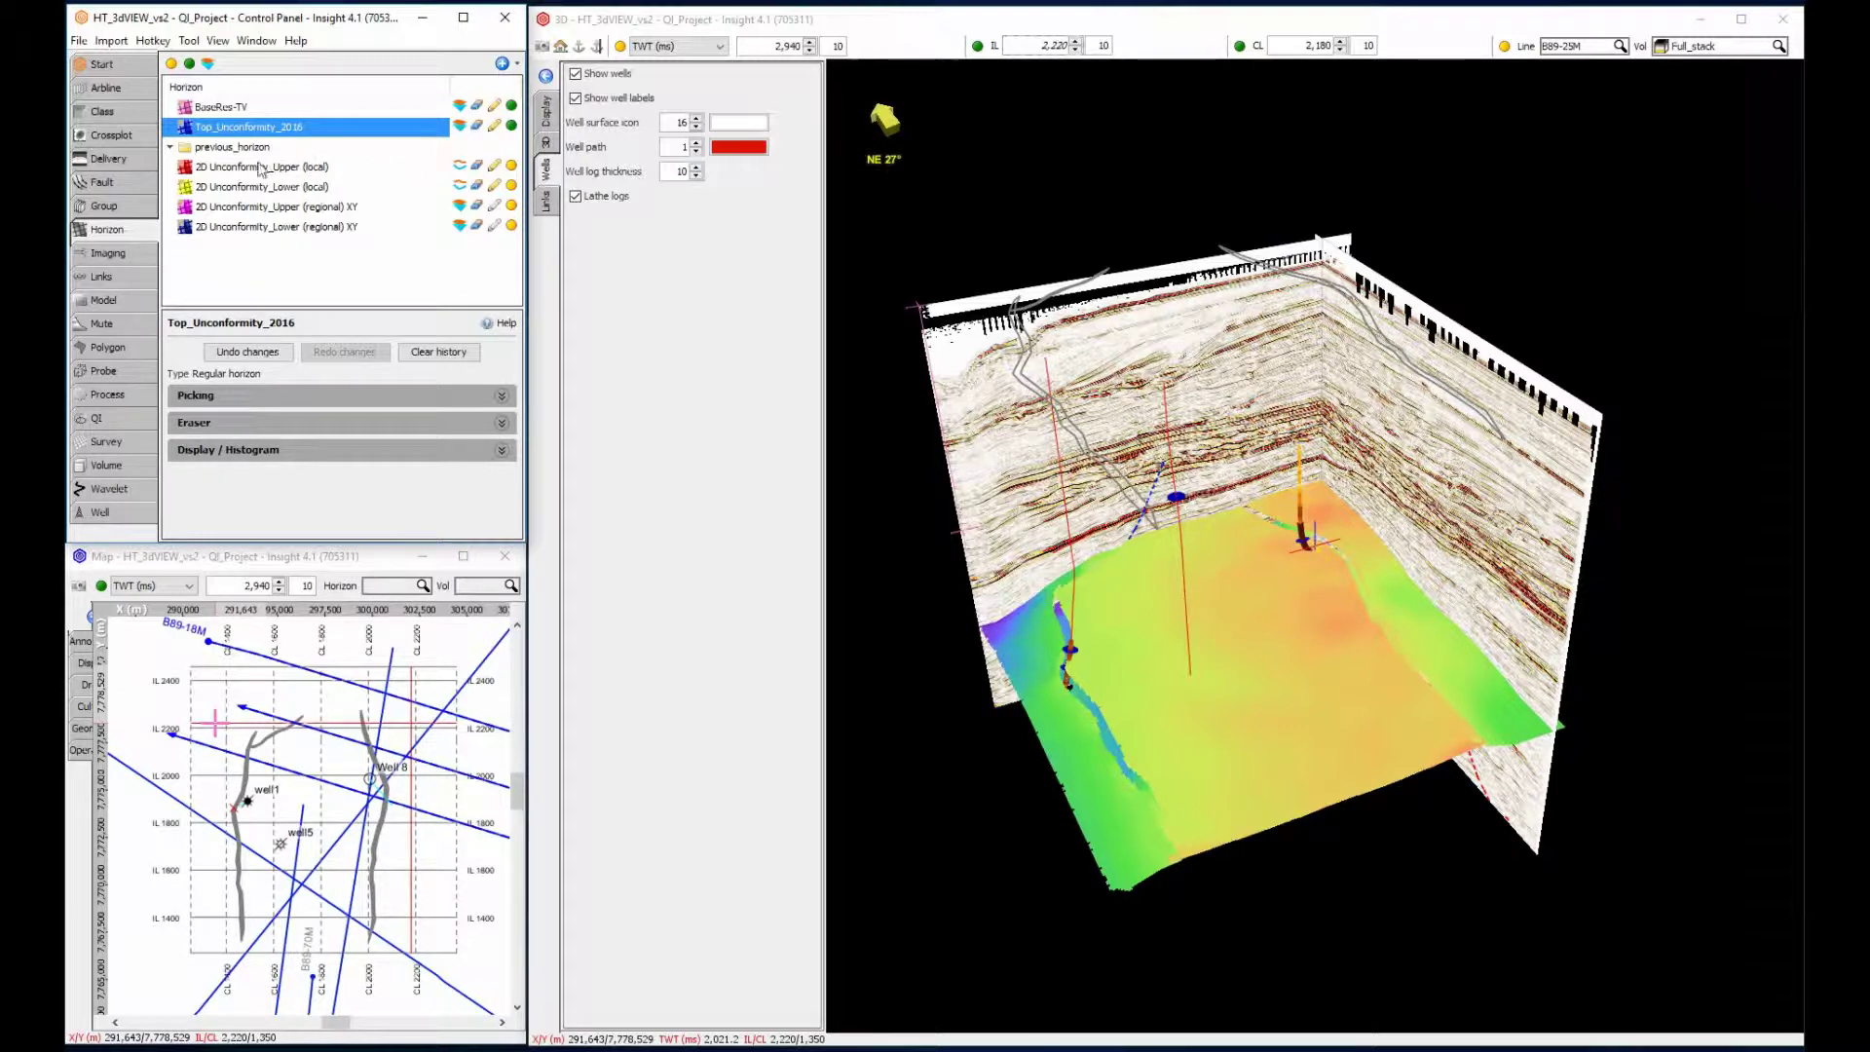
Step: Display the RH Main West, RH Main East, RH Main West3 and RH Main West4 faults in the 3D view
{"action": "left_click", "coordinate": [112, 182]}
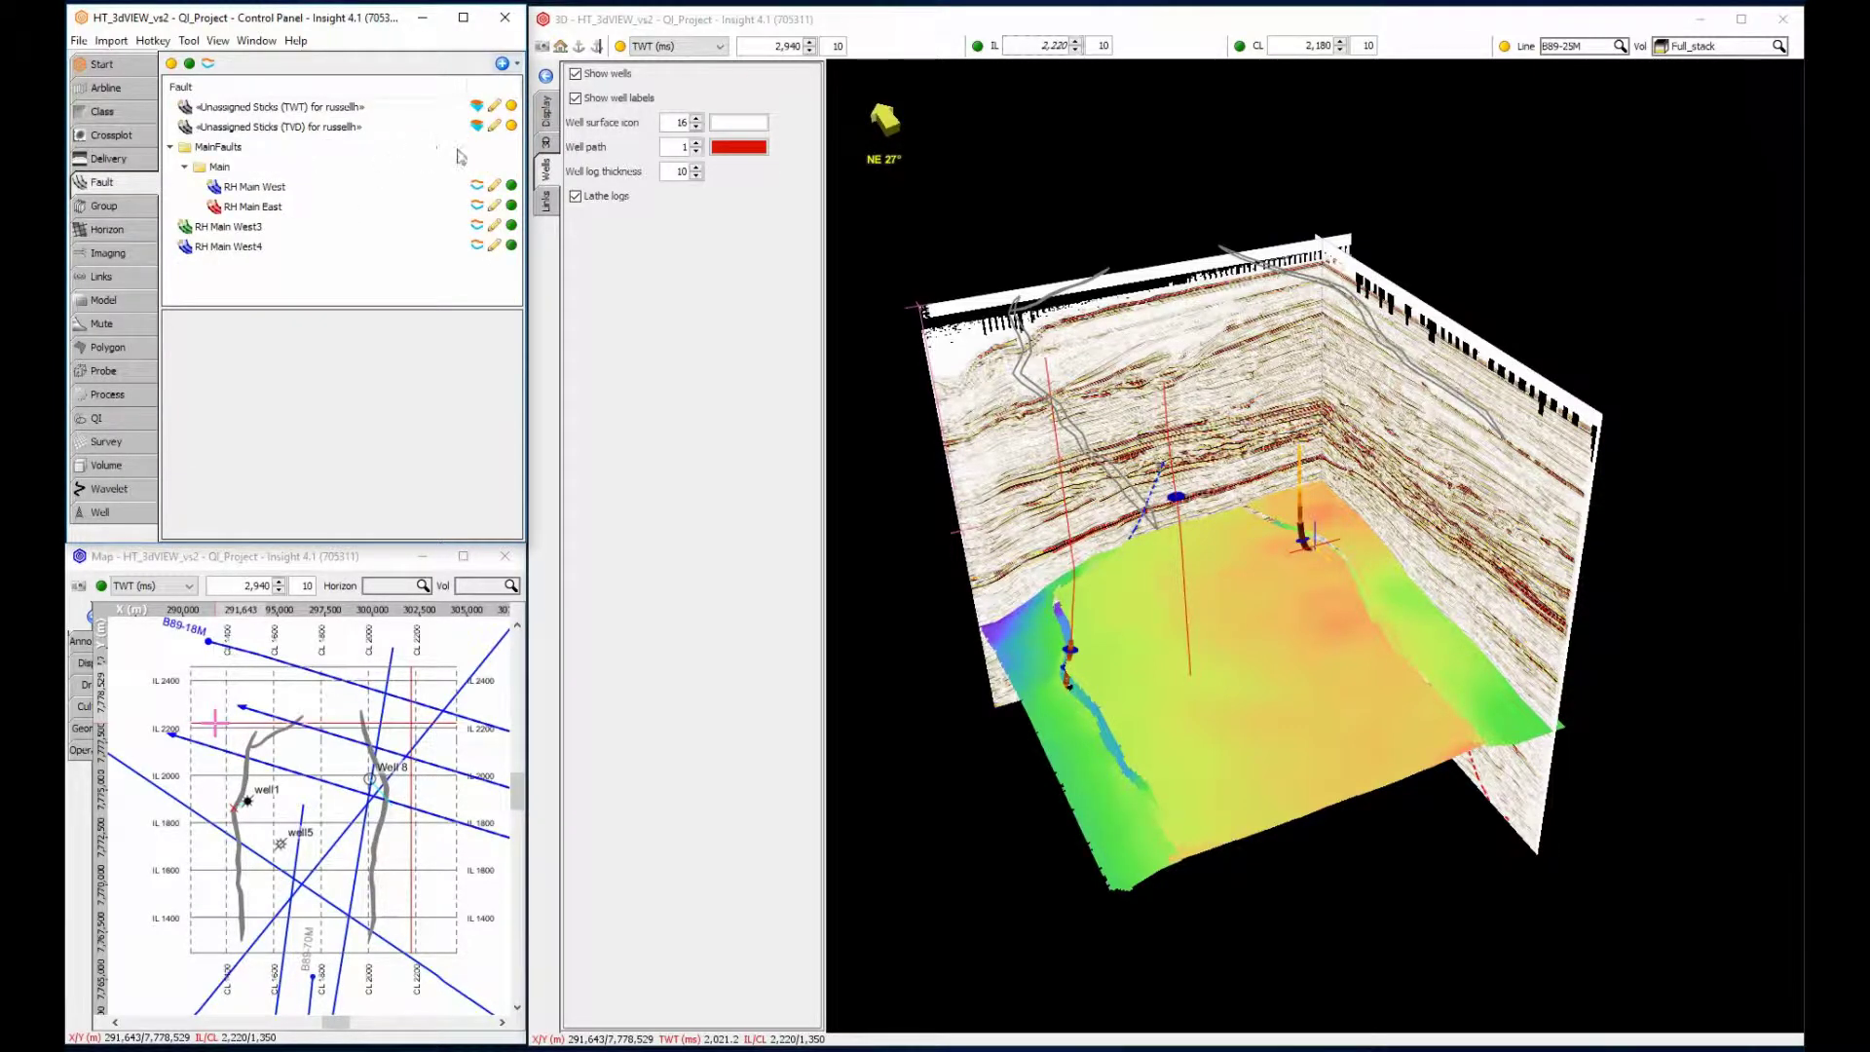
{"action": "left_click", "coordinate": [477, 186]}
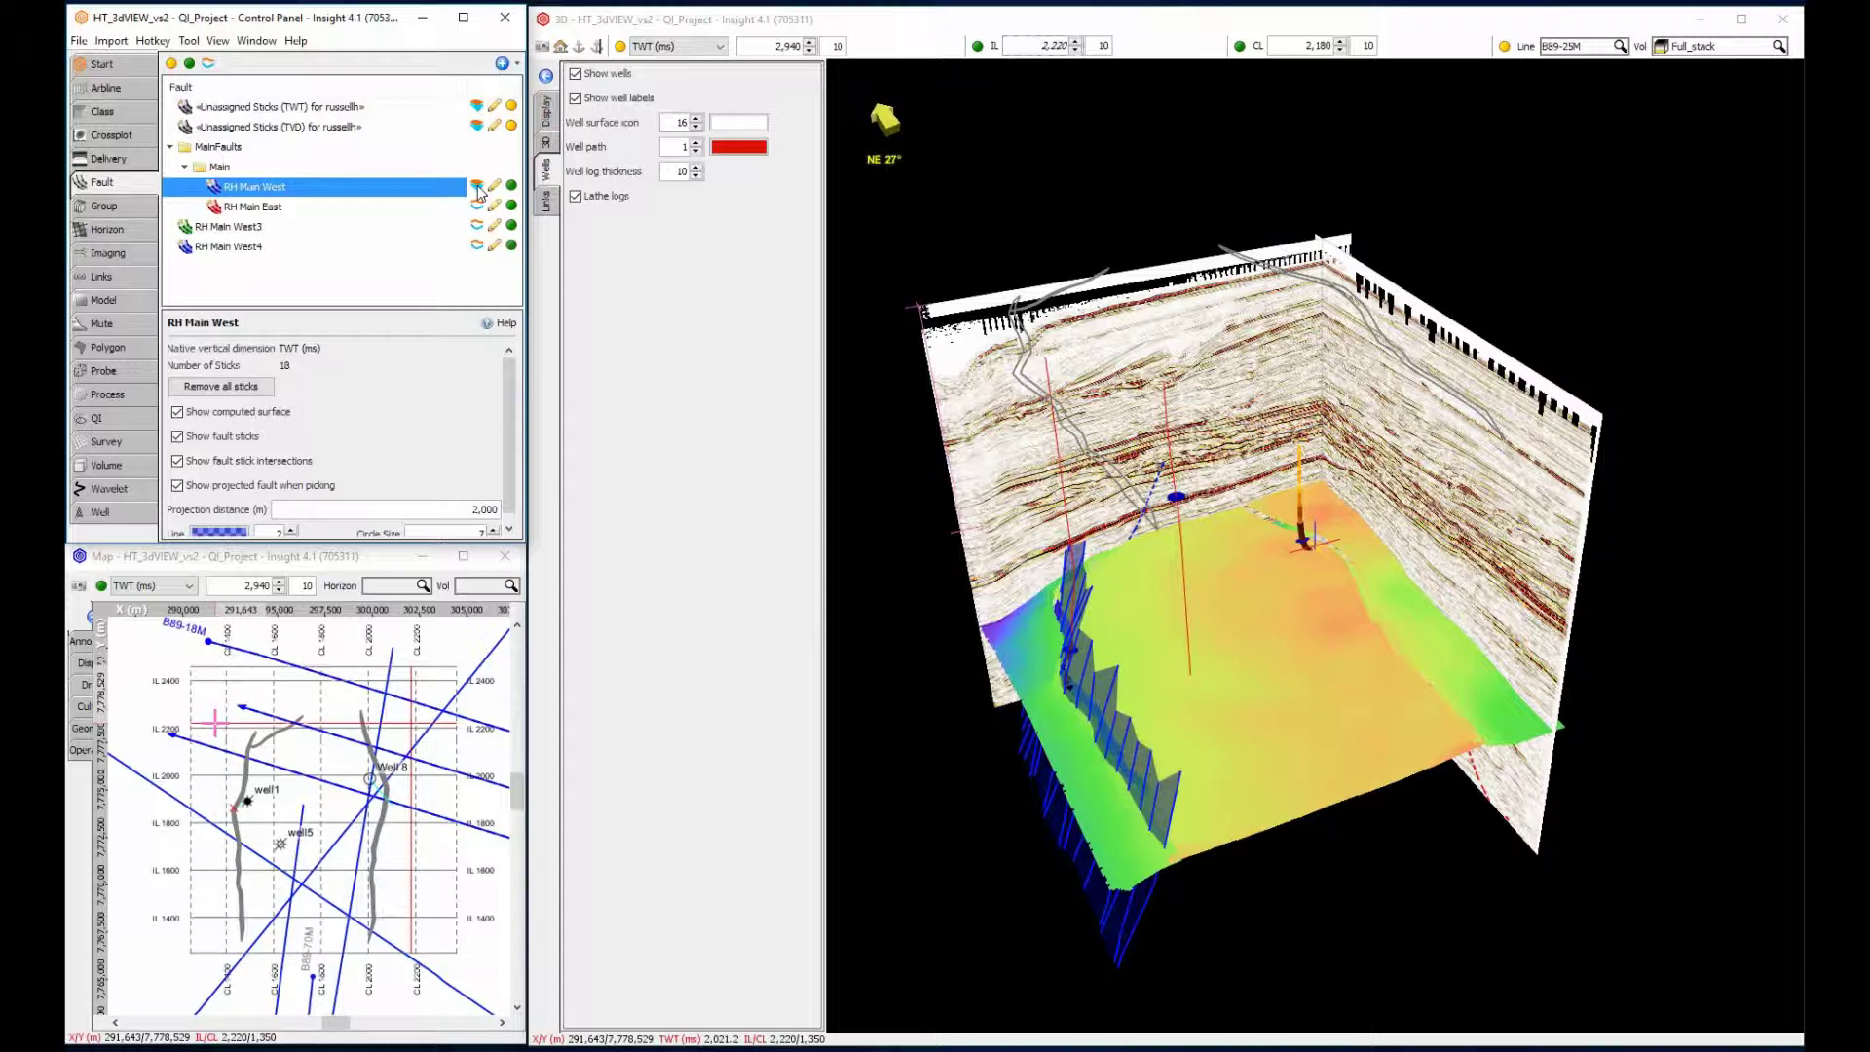
{"action": "left_click", "coordinate": [478, 206]}
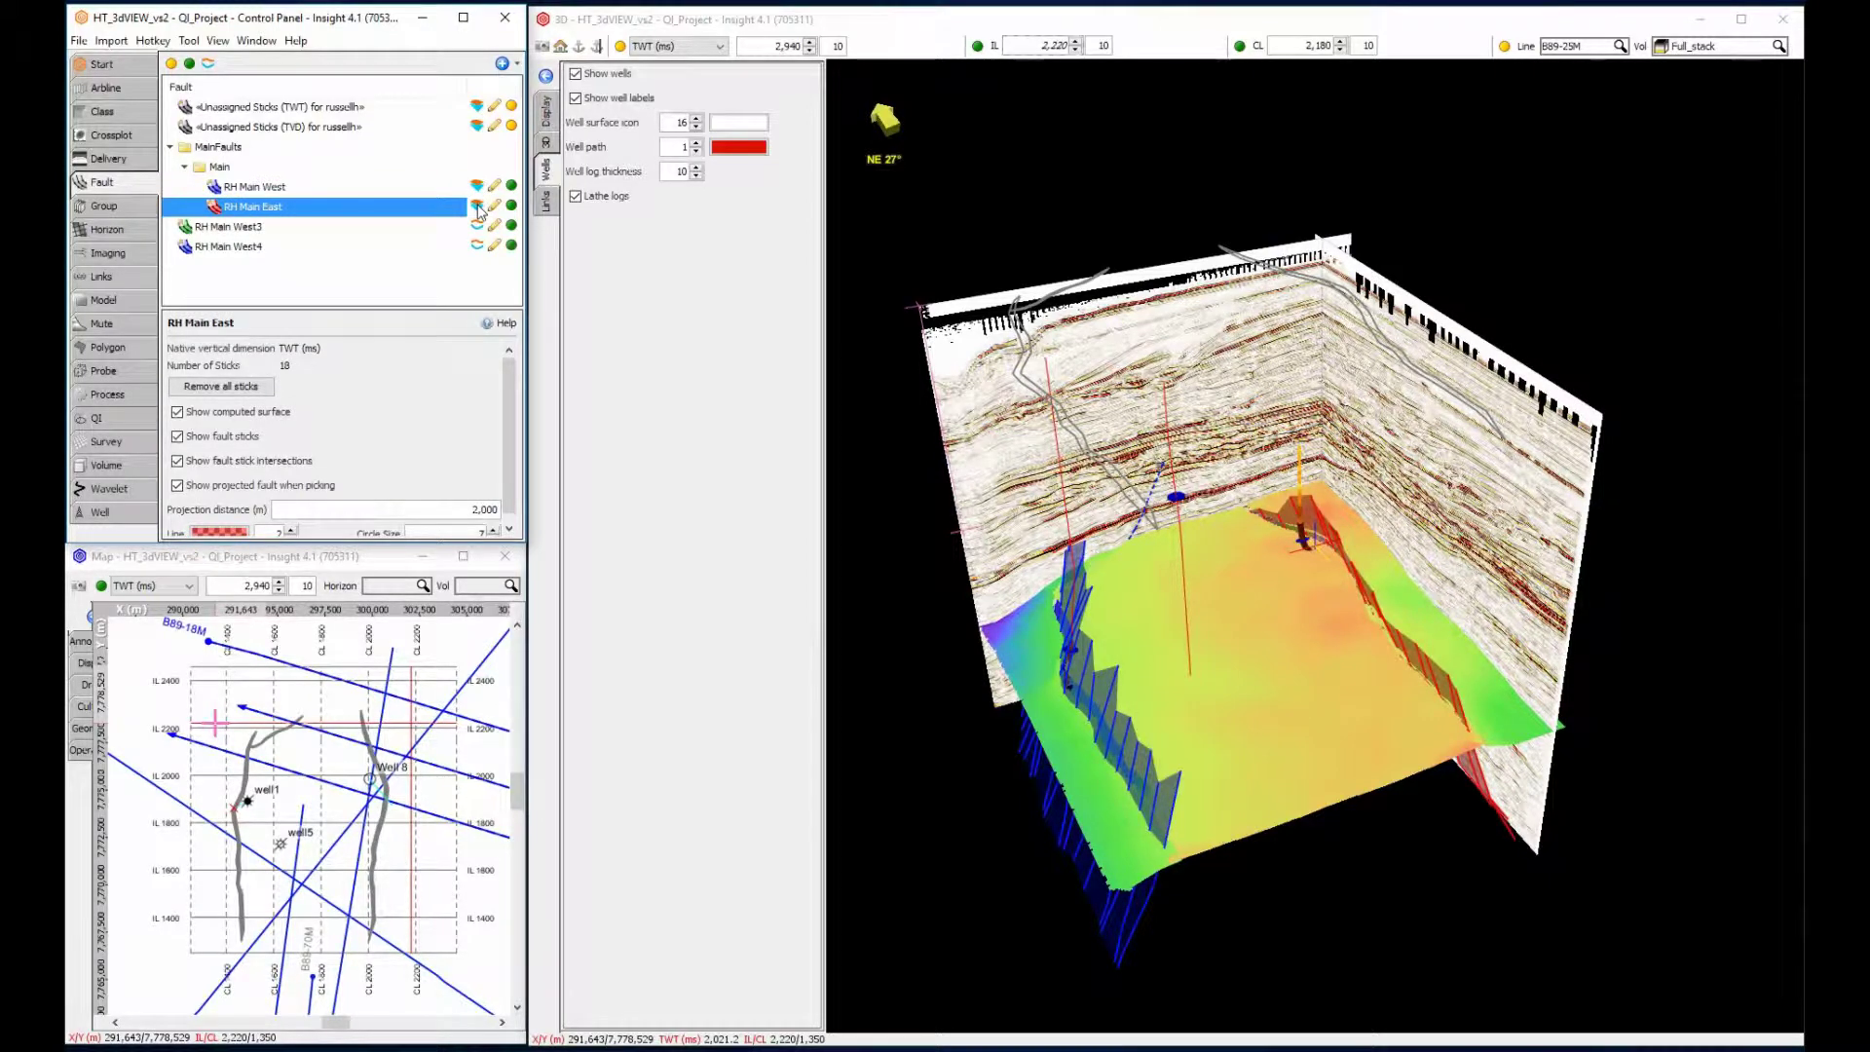
{"action": "left_click", "coordinate": [477, 226]}
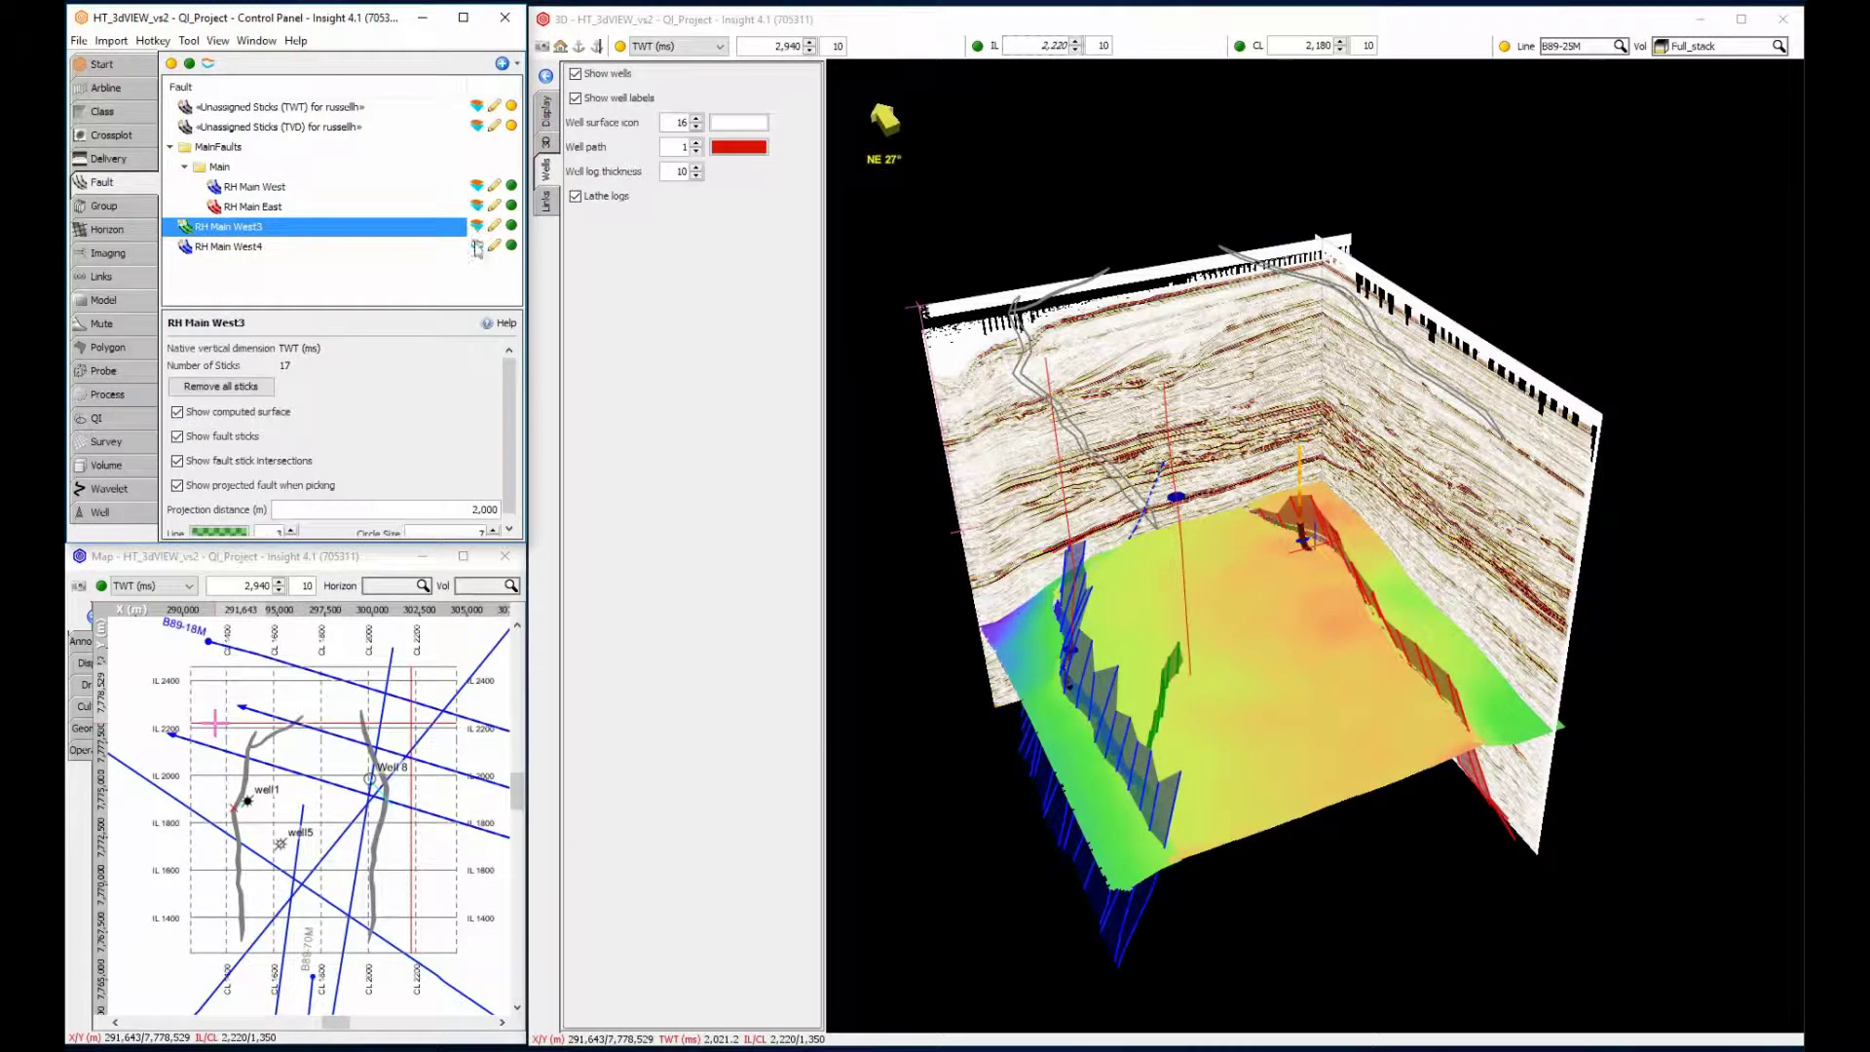
{"action": "left_click", "coordinate": [477, 246]}
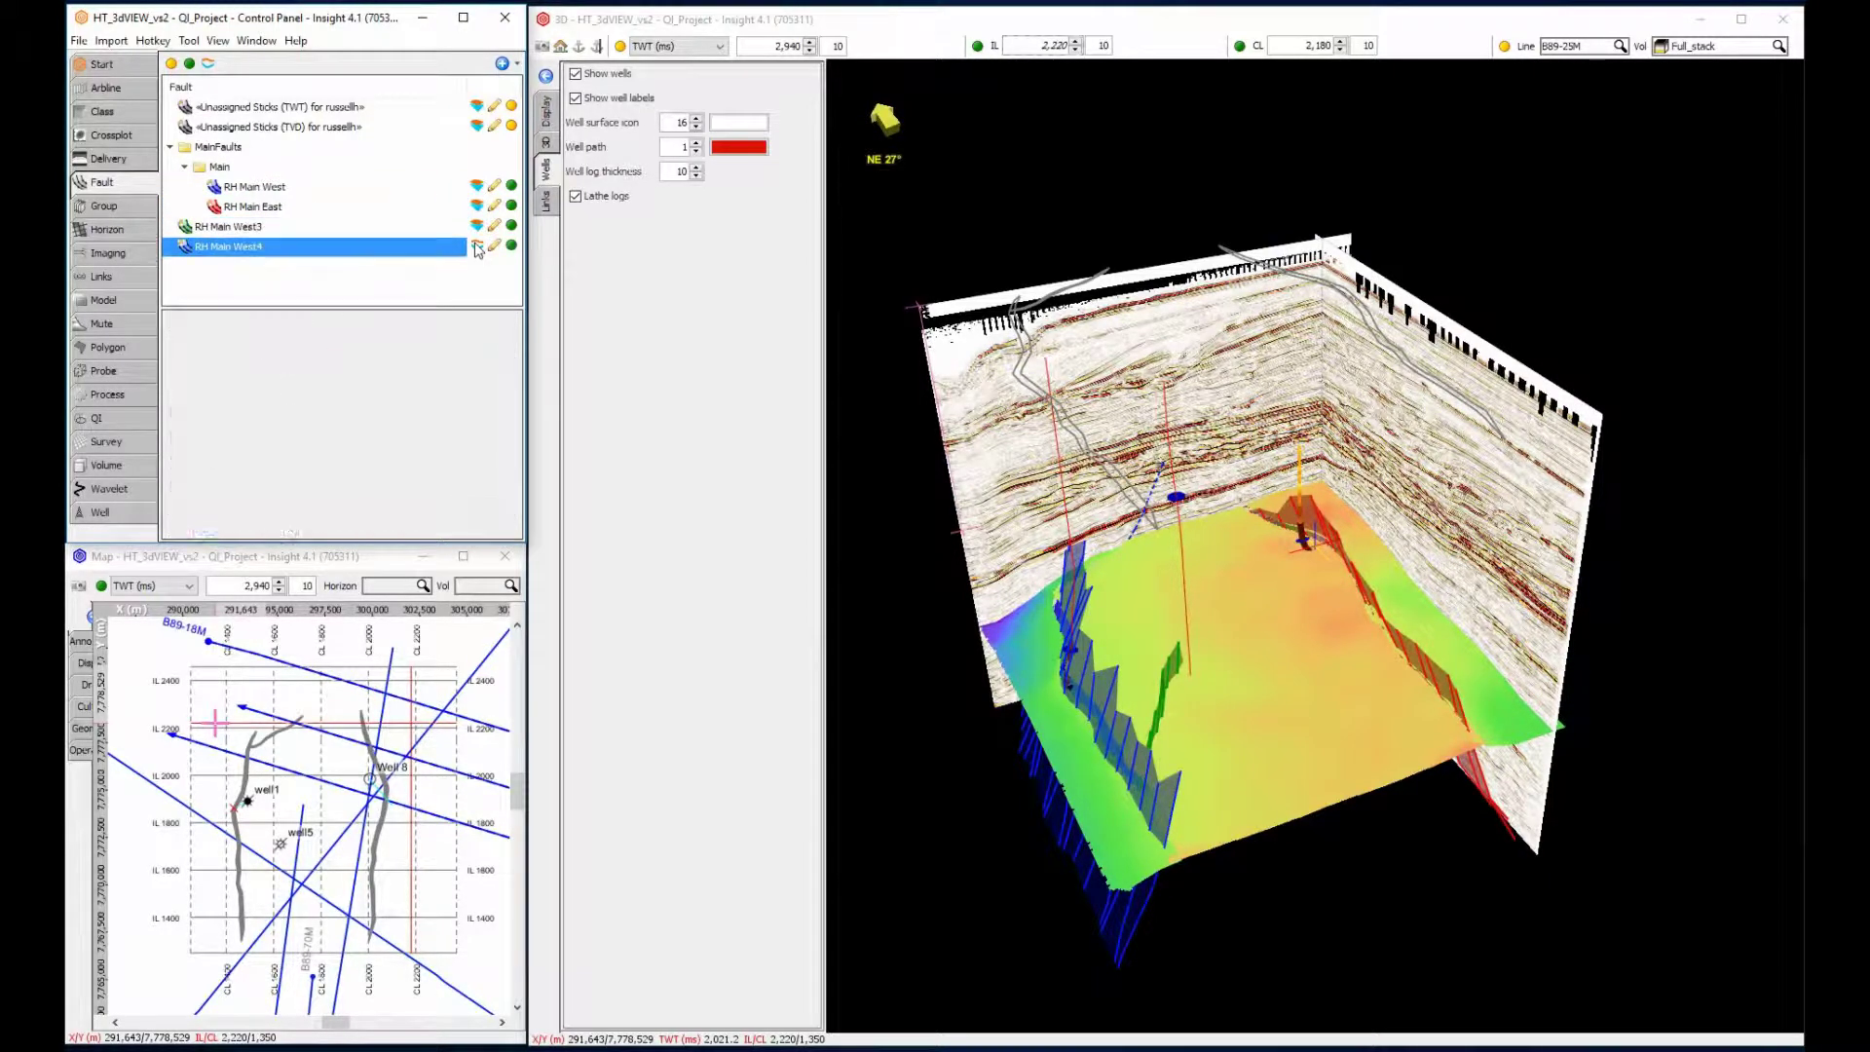
Step: Enable lighting for horizons in the 3D view and collapse the view's settings to enlarge the display
{"action": "left_click", "coordinate": [548, 143]}
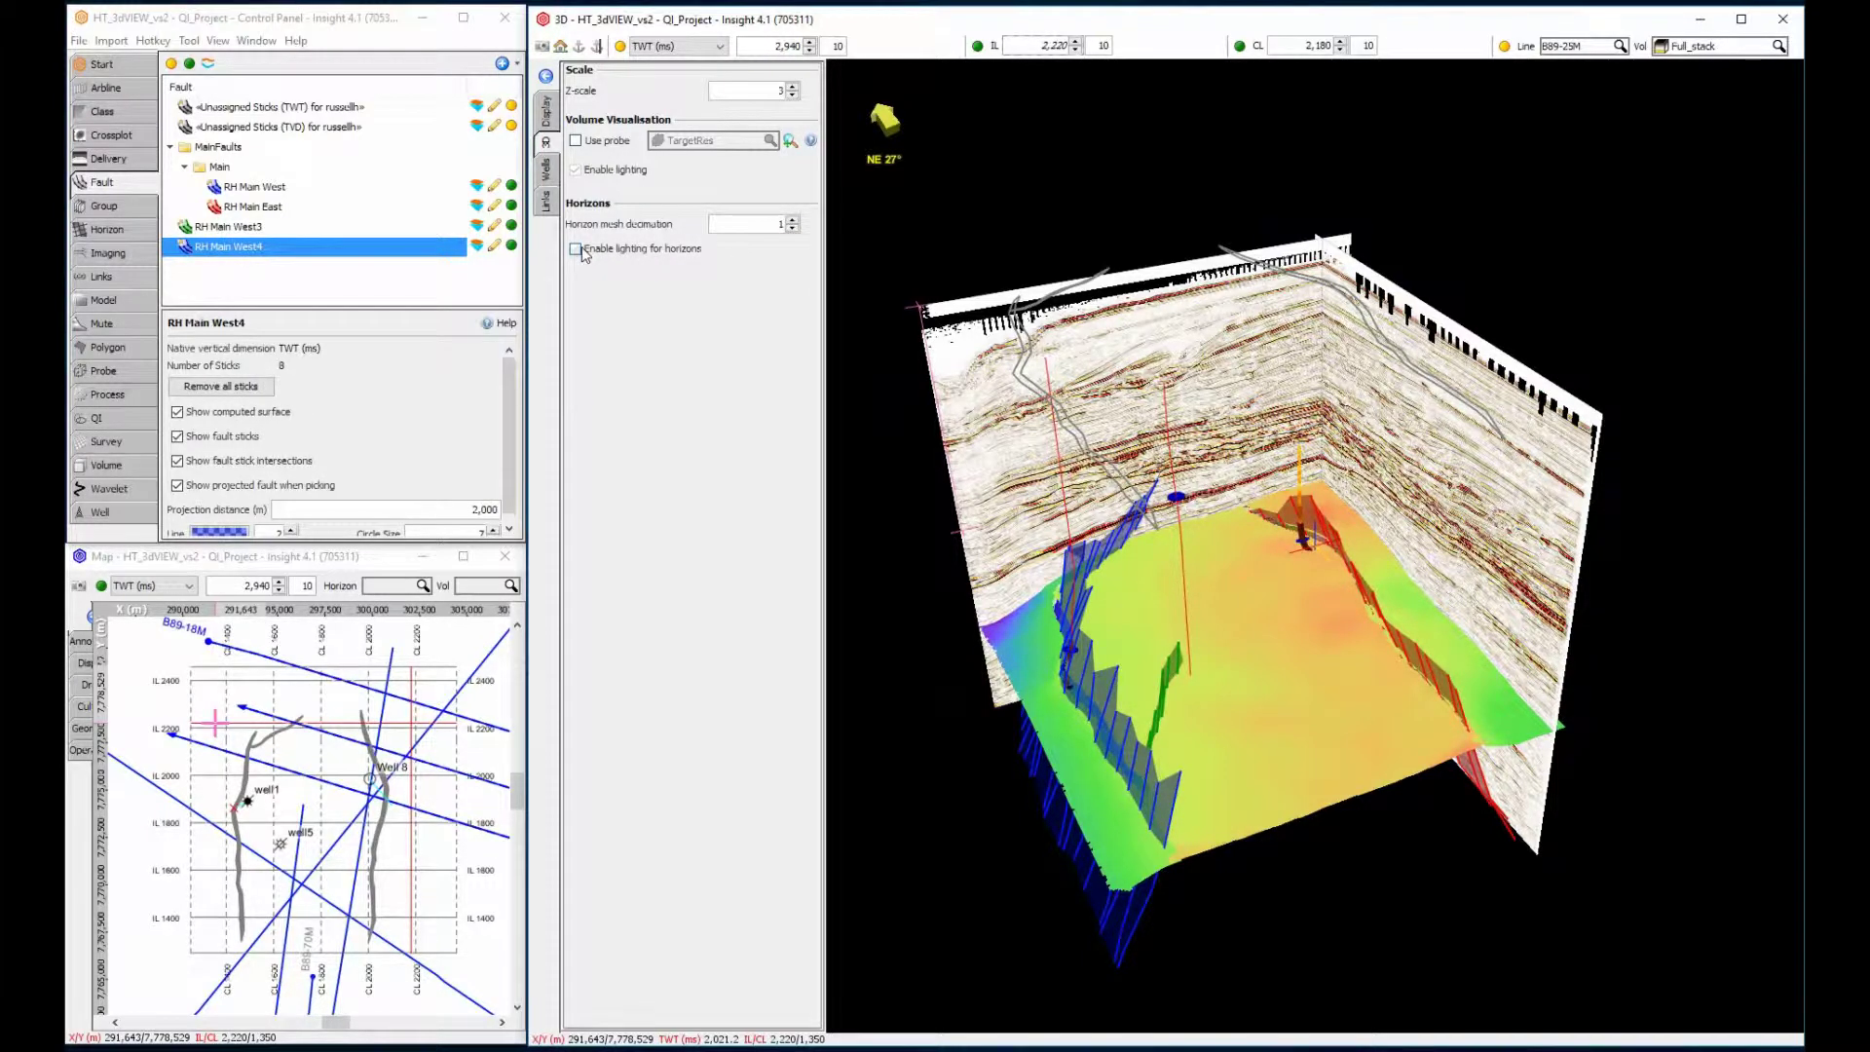
{"action": "left_click", "coordinate": [577, 249]}
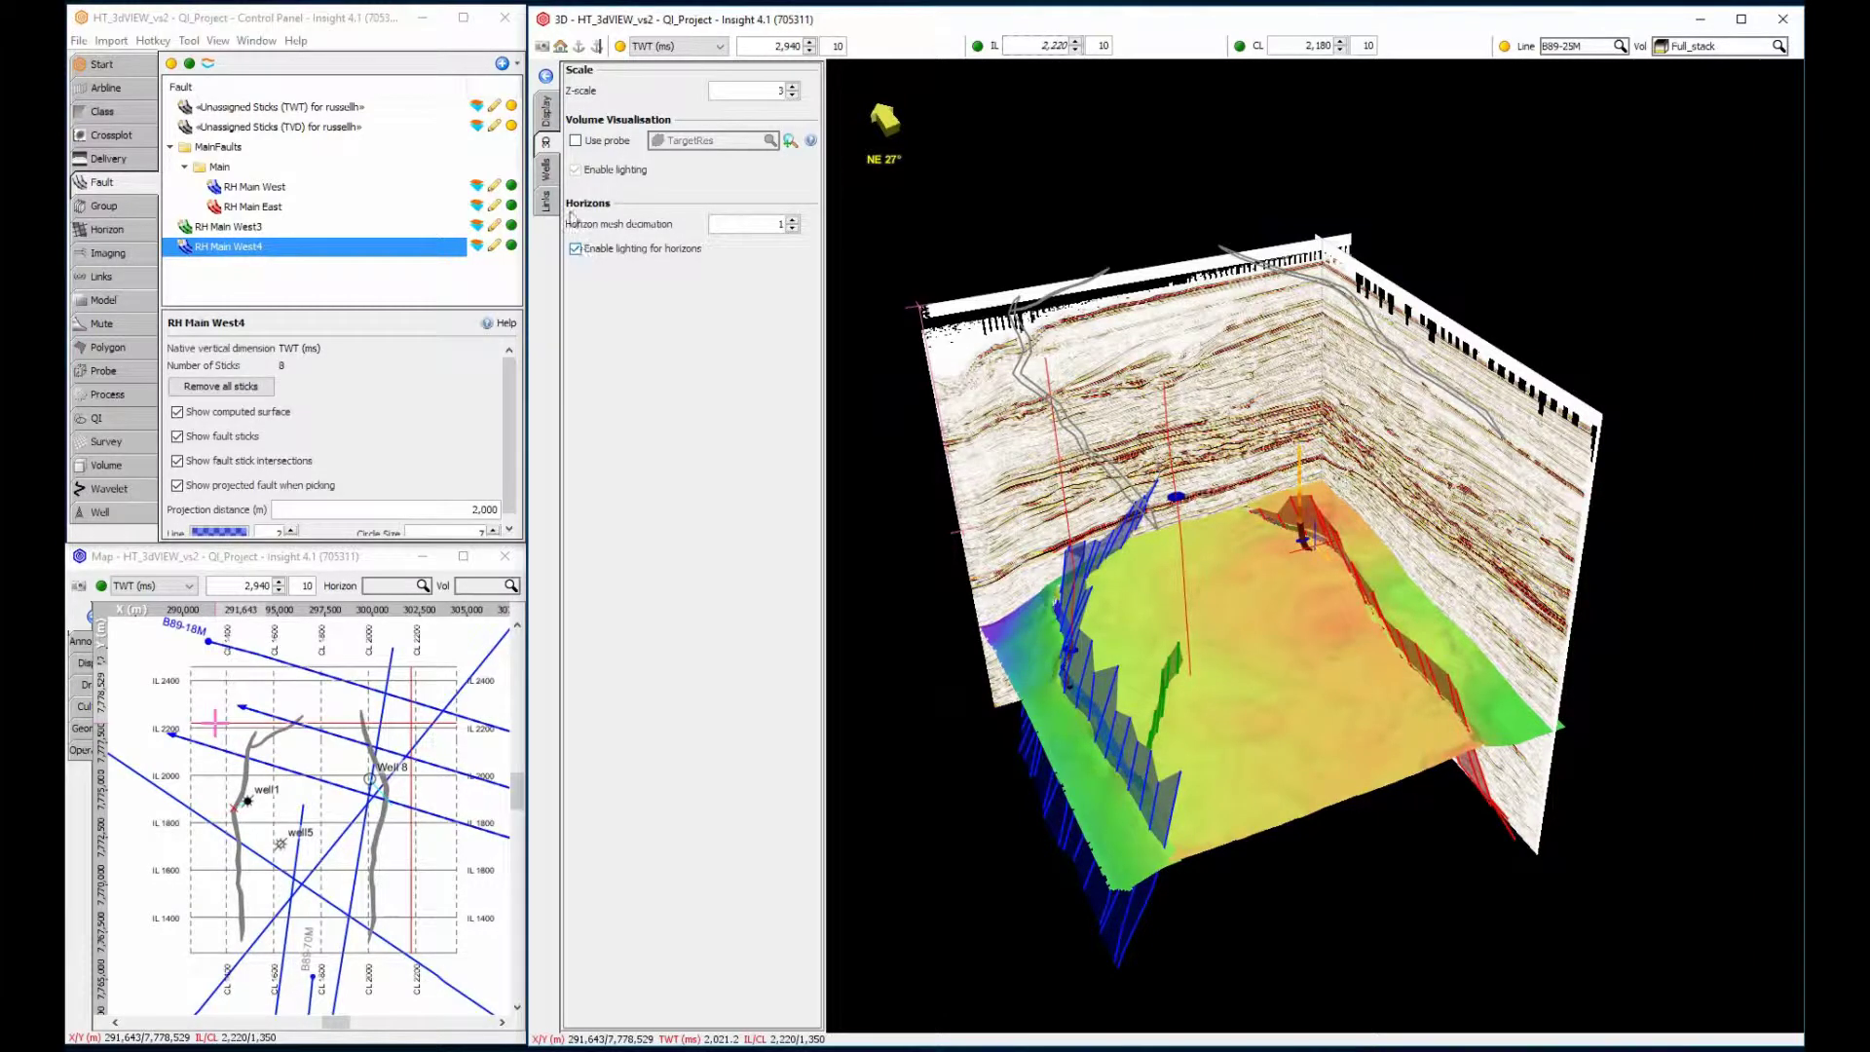
{"action": "left_click", "coordinate": [546, 78]}
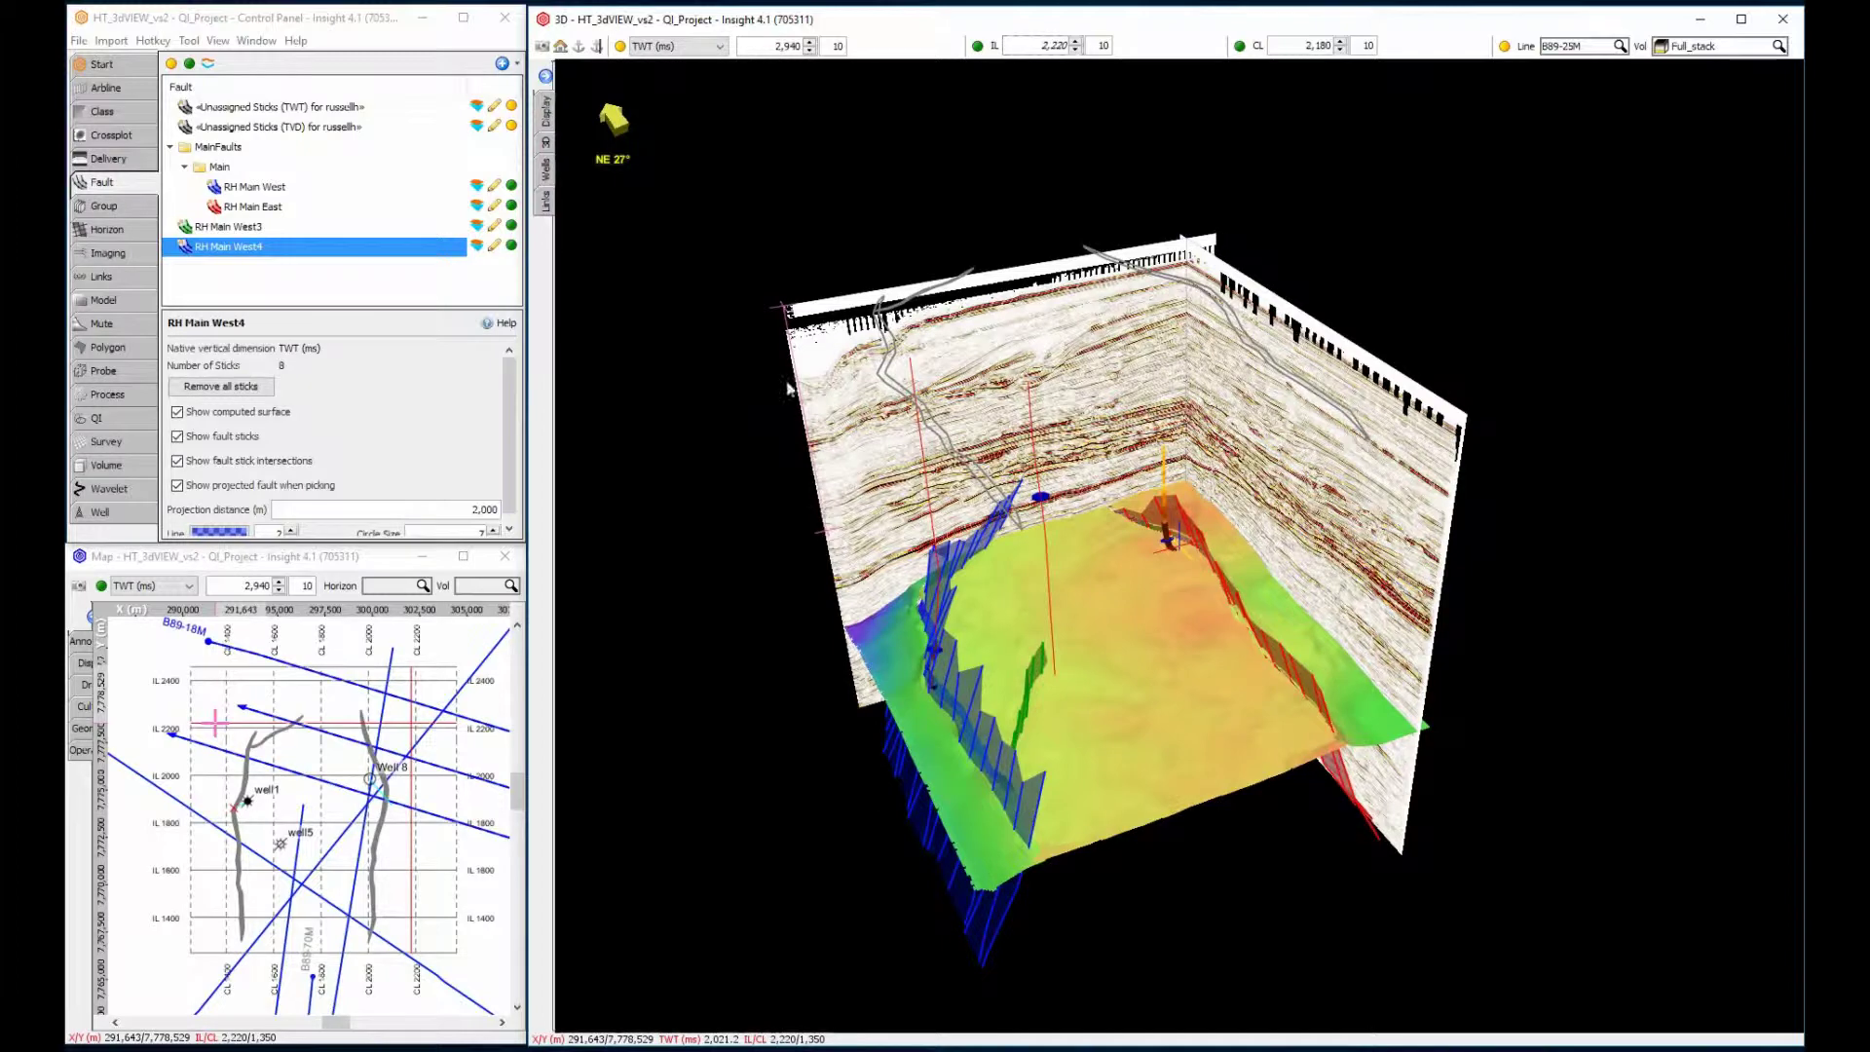
{"action": "scroll", "coordinate": [895, 487], "scroll_direction": "up", "scroll_amount": 2}
{"action": "scroll", "coordinate": [984, 546], "scroll_direction": "up", "scroll_amount": 1}
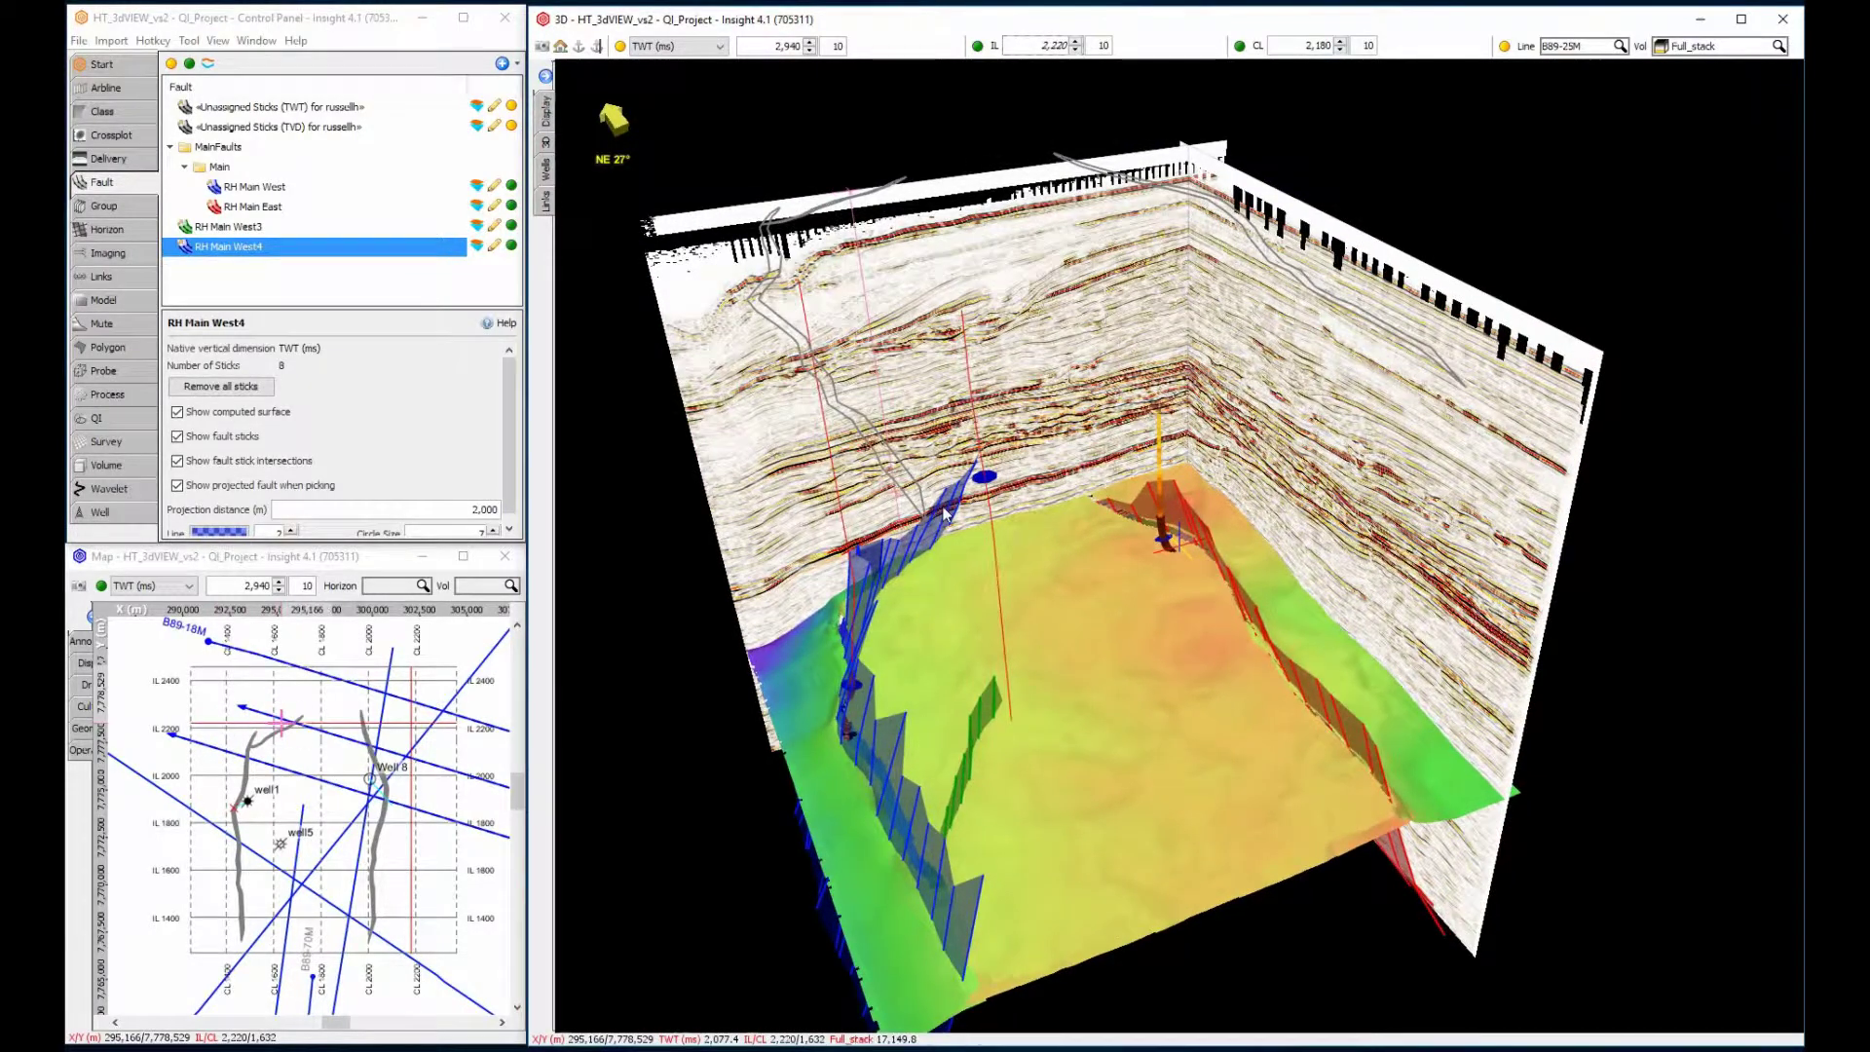
Step: Erase part of the Top_Unconformity_2016 horizon along its outer western edge, then leave erase mode
{"action": "right_click", "coordinate": [1079, 625]}
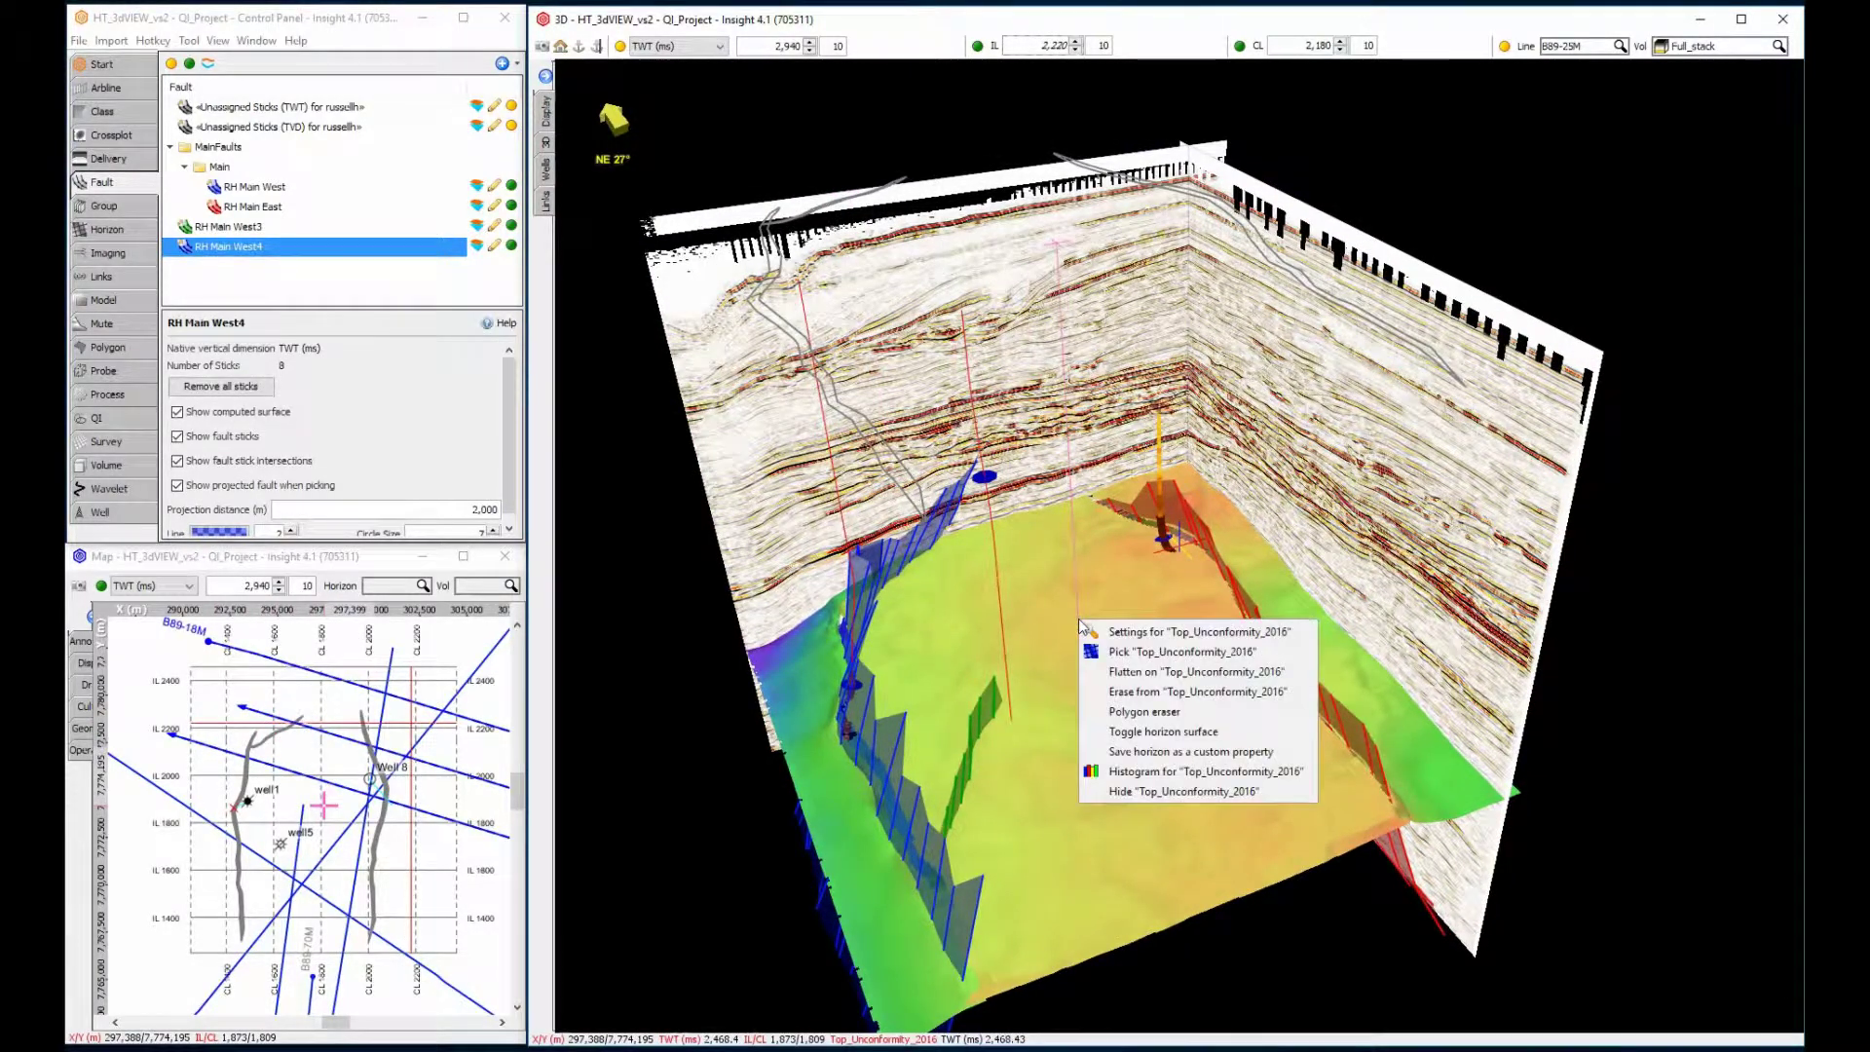
{"action": "left_click", "coordinate": [1125, 693]}
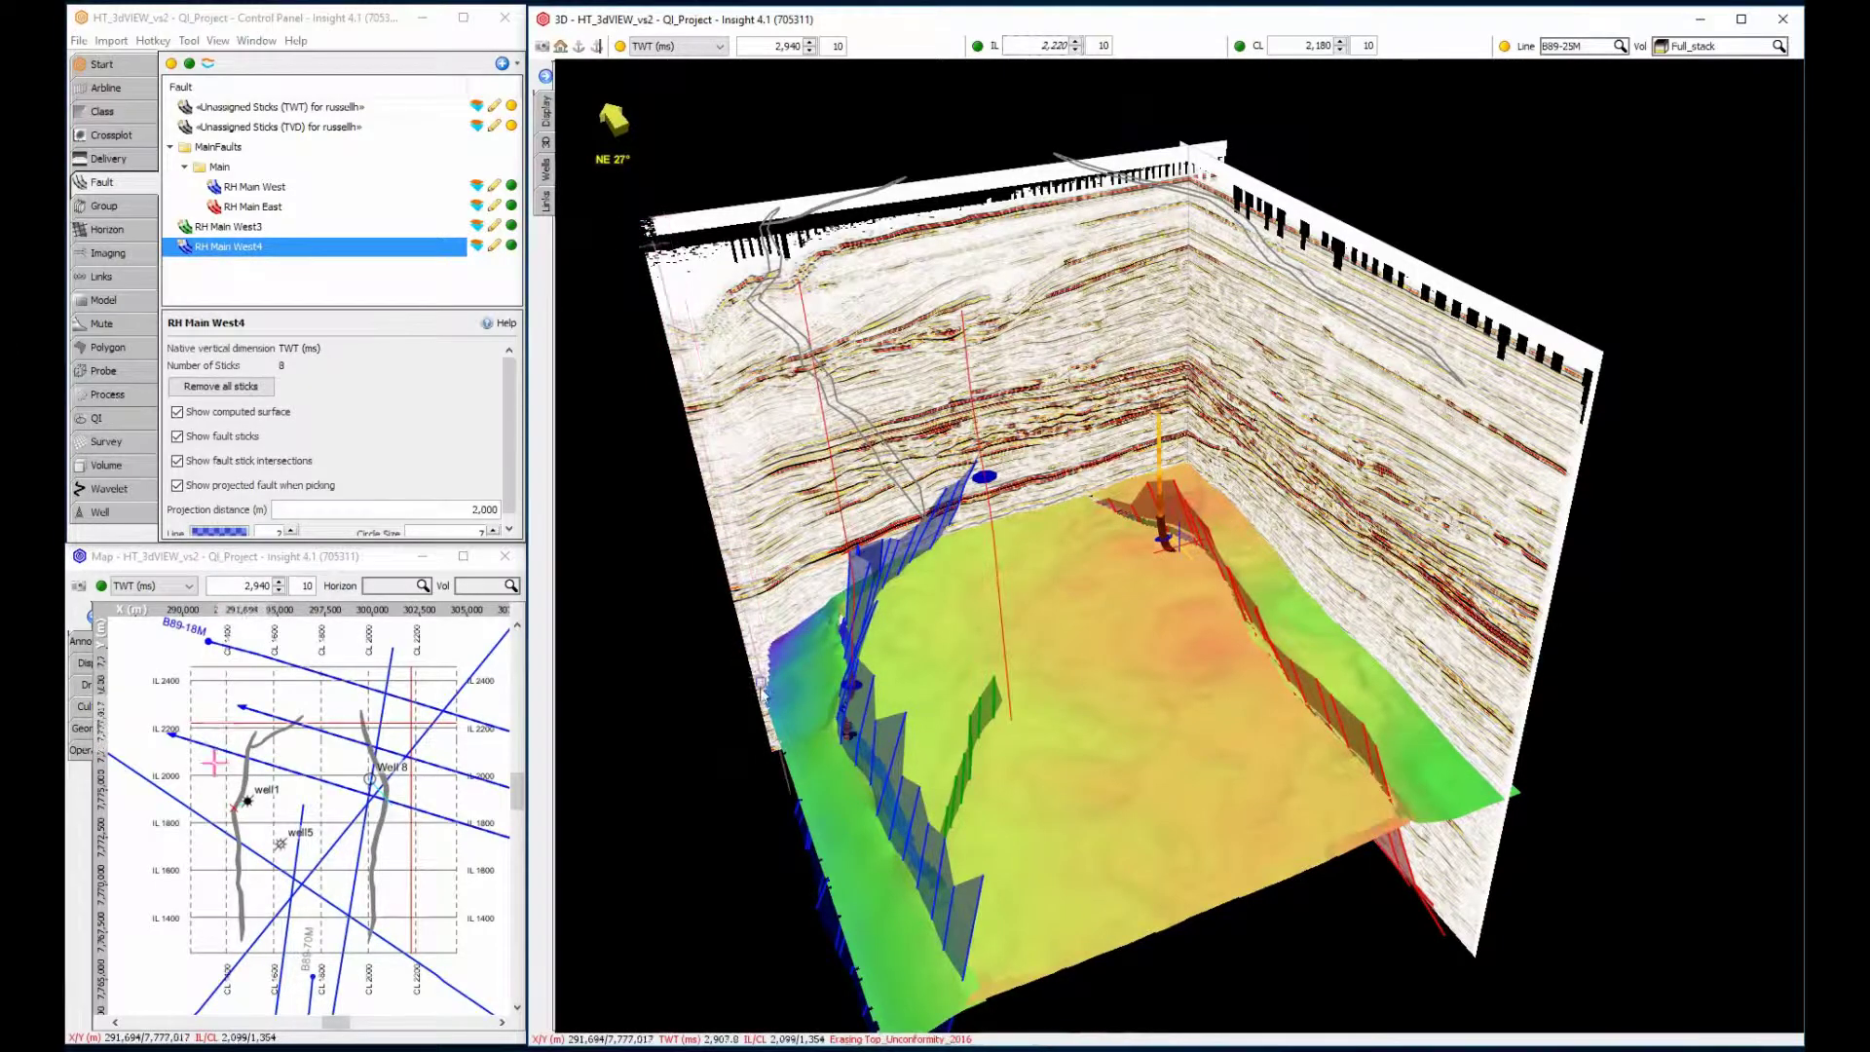
{"action": "right_click", "coordinate": [1019, 643]}
{"action": "left_click", "coordinate": [1056, 678]}
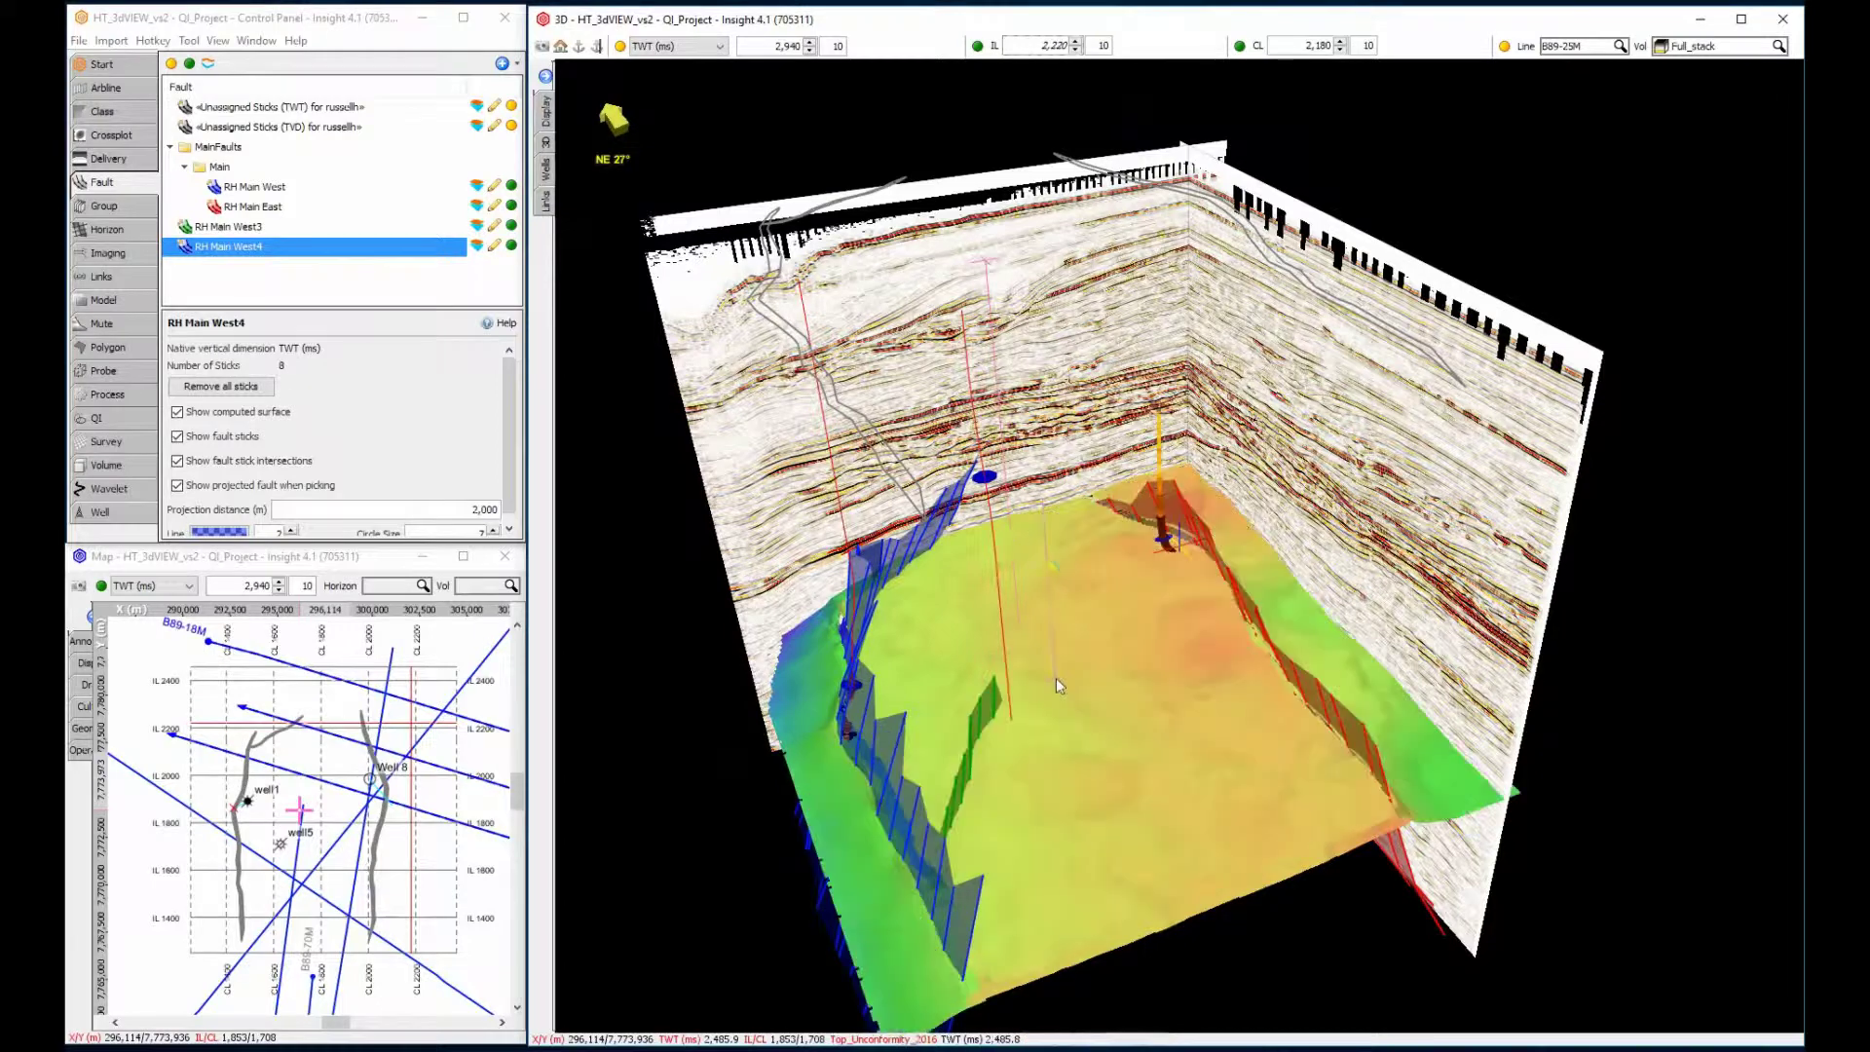
Step: Set the displayed property of the Top_Unconformity_2016 horizon to RMS and close its settings
{"action": "right_click", "coordinate": [1101, 668]}
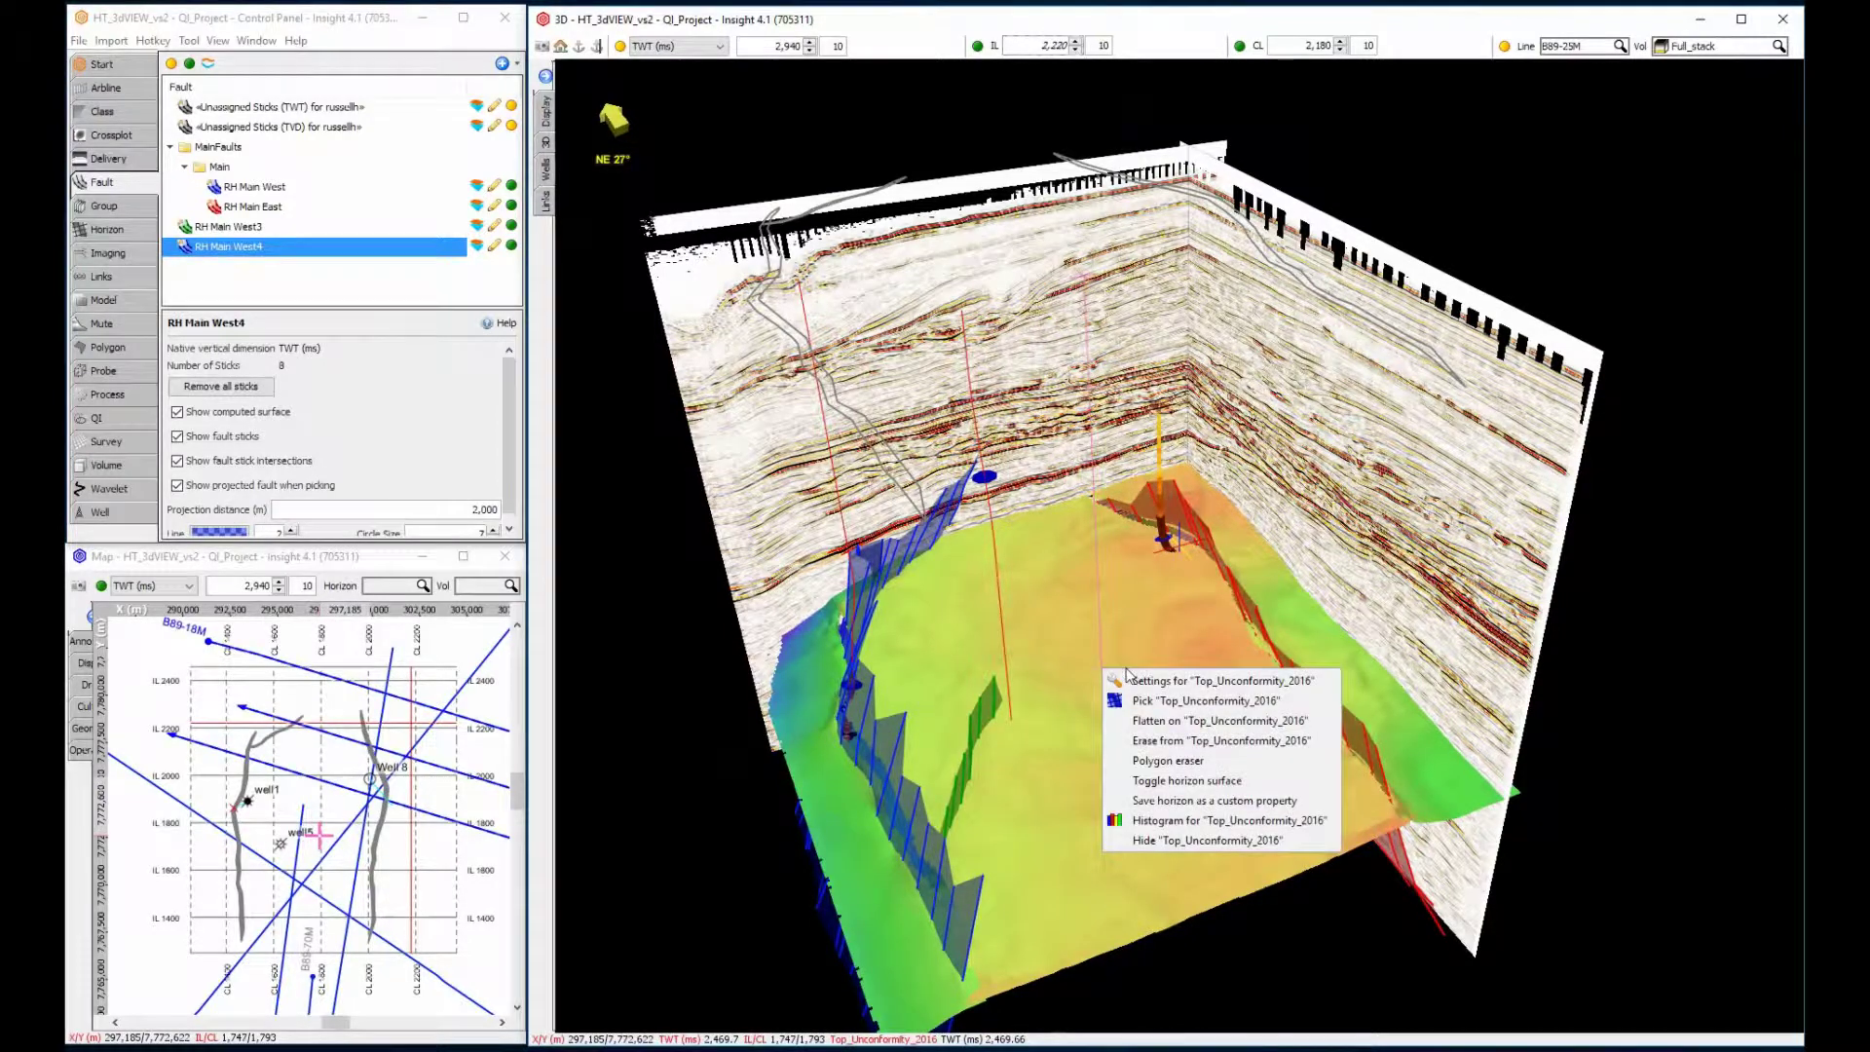
{"action": "left_click", "coordinate": [1130, 679]}
{"action": "left_click_drag", "start_coordinate": [1260, 552], "coordinate": [1531, 640]}
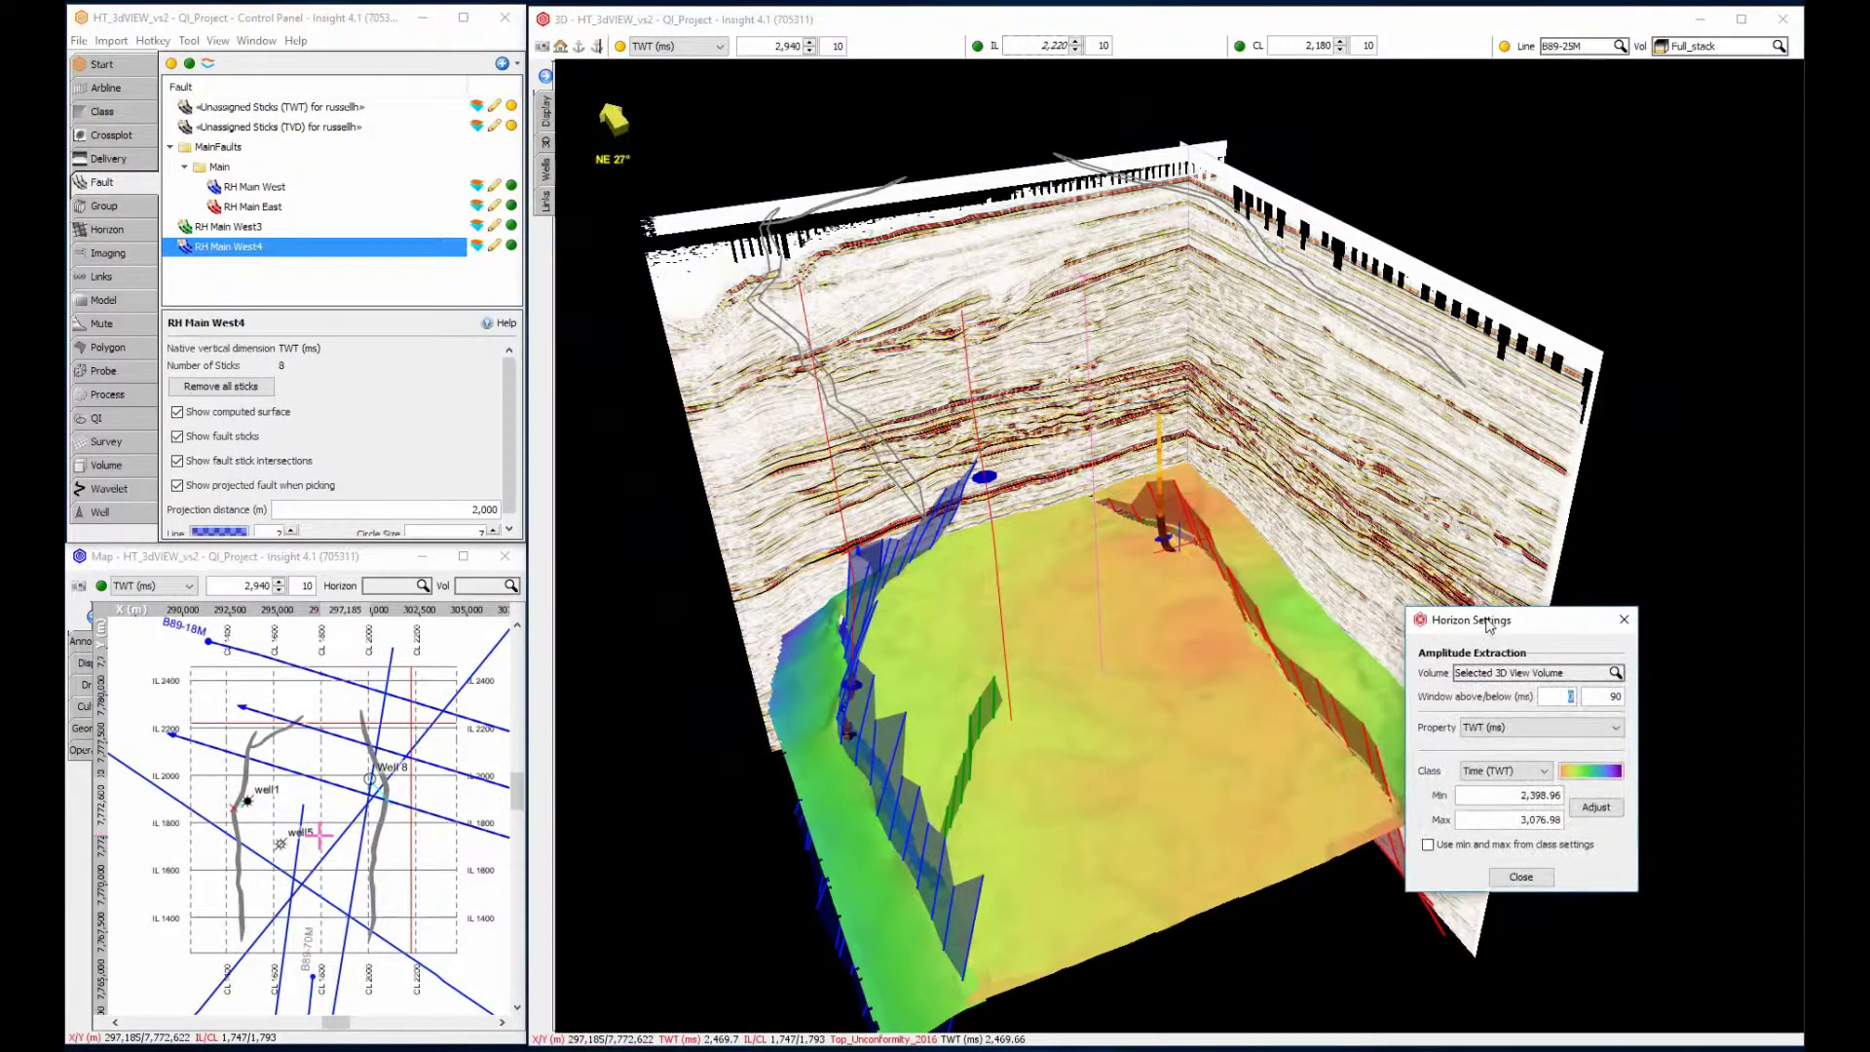
{"action": "left_click", "coordinate": [1532, 729]}
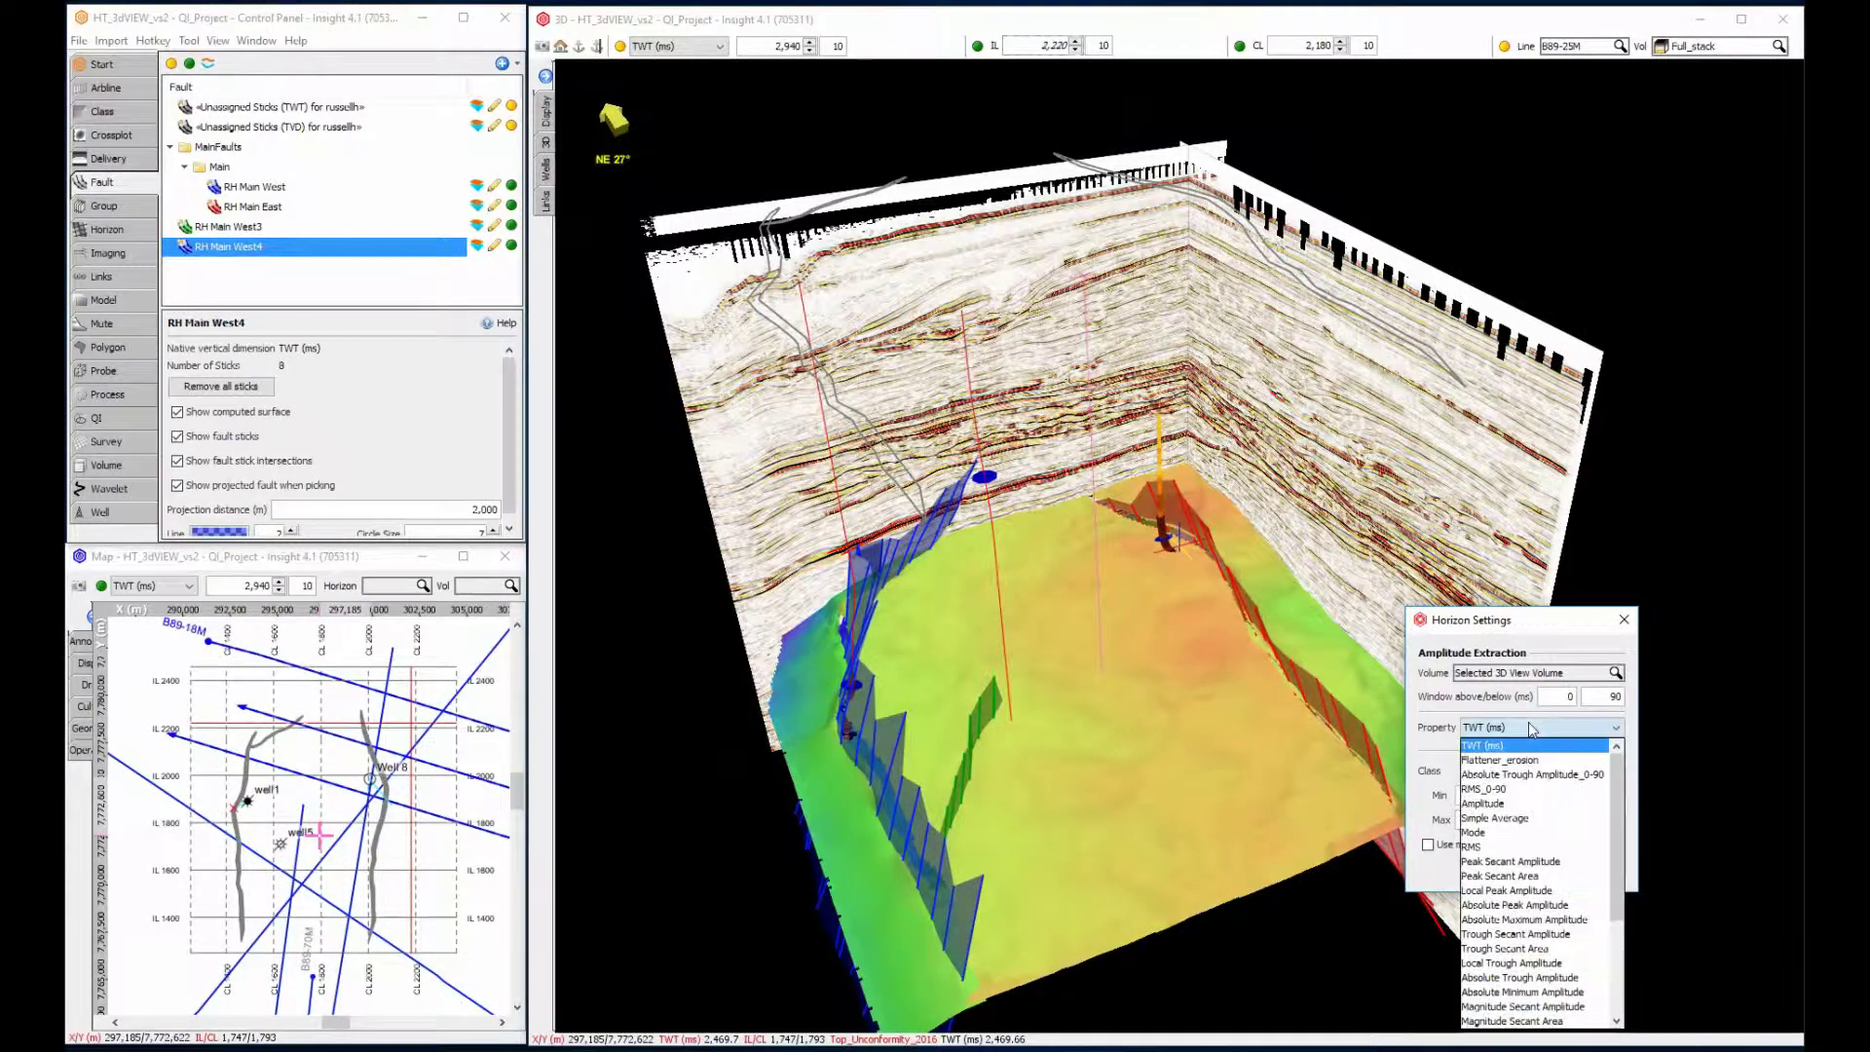
{"action": "left_click", "coordinate": [1515, 848]}
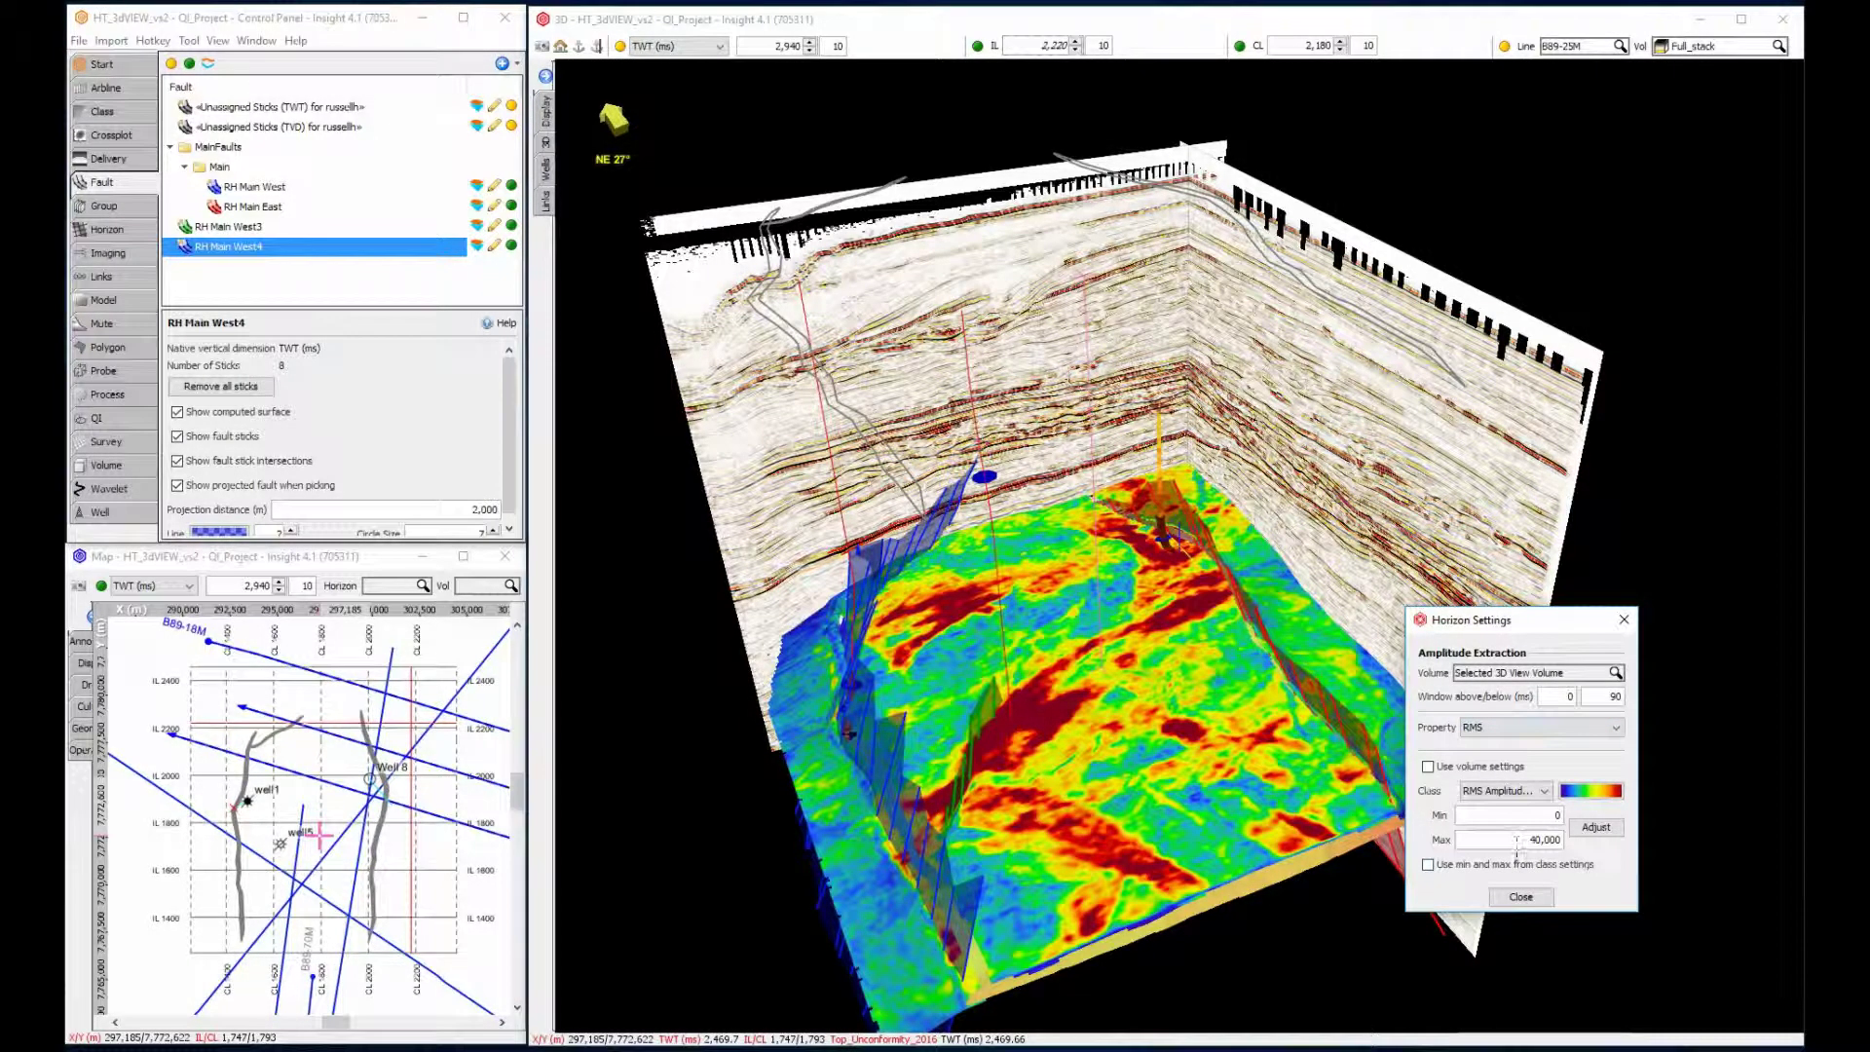
{"action": "left_click", "coordinate": [1520, 897]}
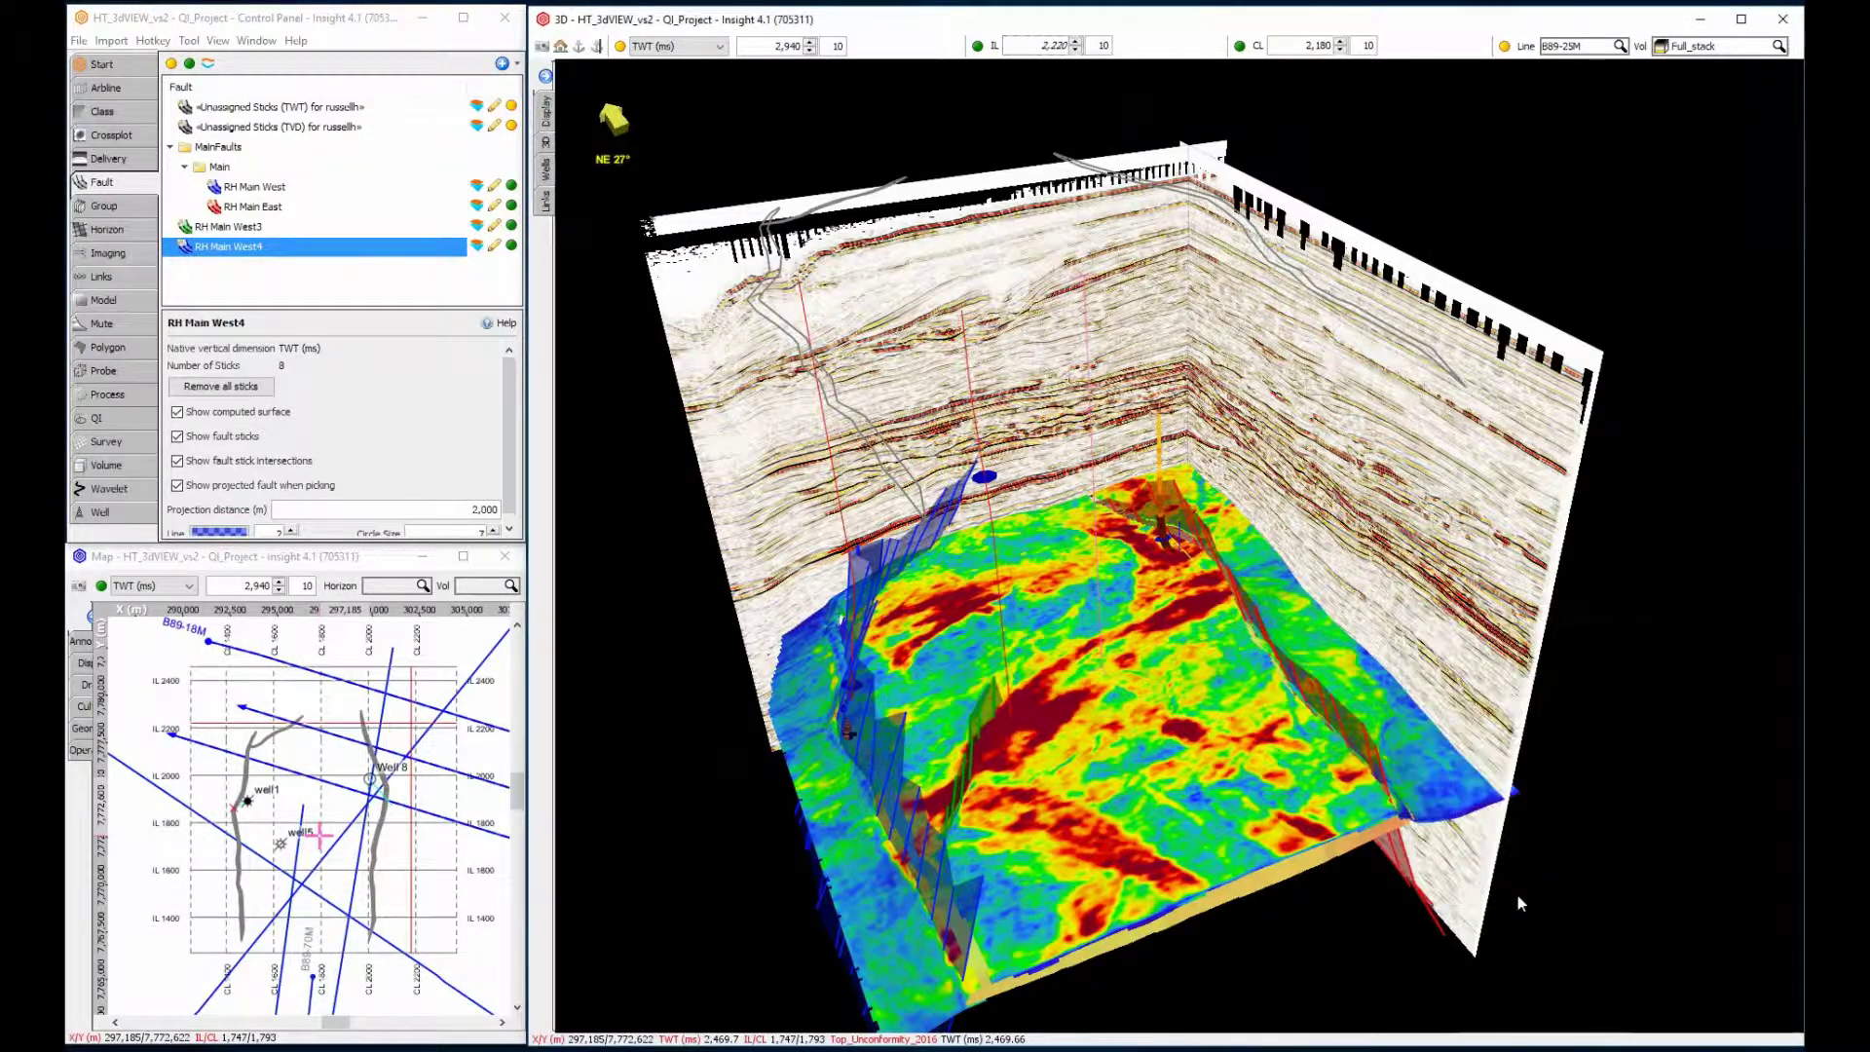
Step: Set the Main Faults - TopRes - 2015 polygon's TWT to 1,500 ms, then attach it to the Top_Unconformity_2016 horizon
{"action": "left_click", "coordinate": [109, 348]}
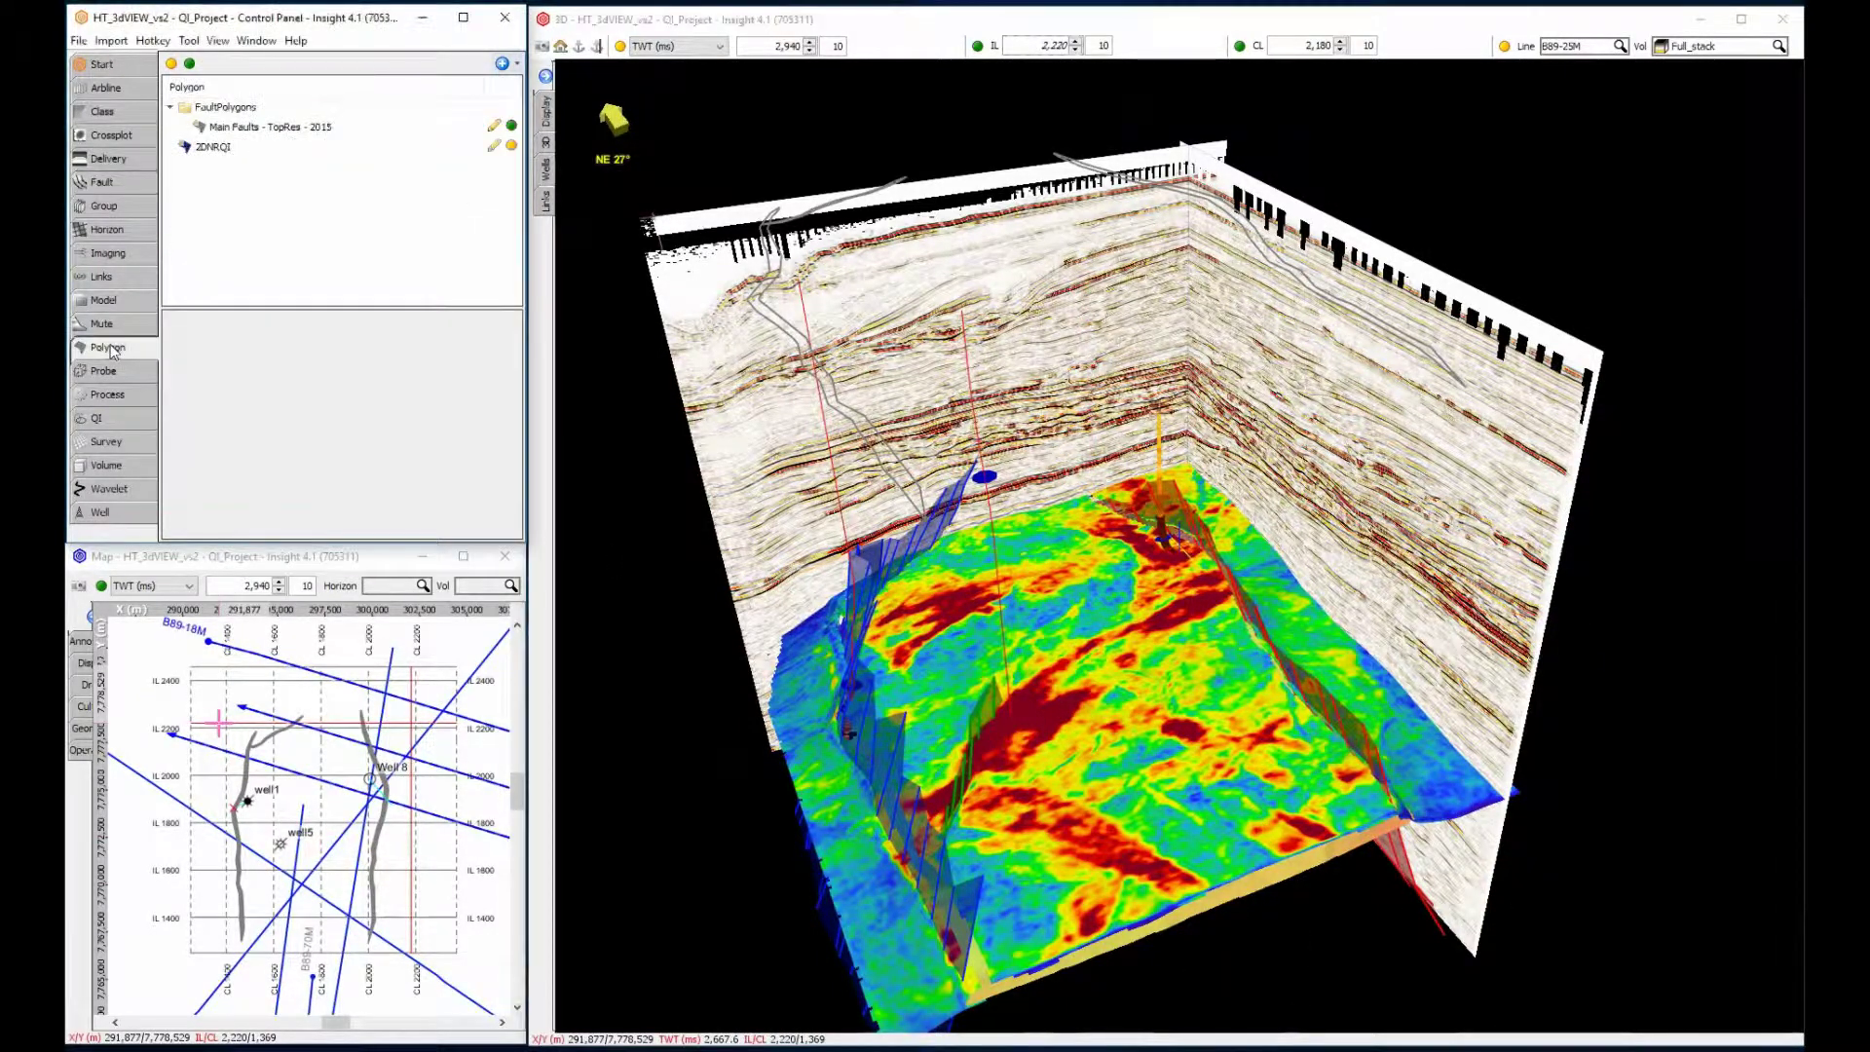
{"action": "left_click", "coordinate": [279, 127]}
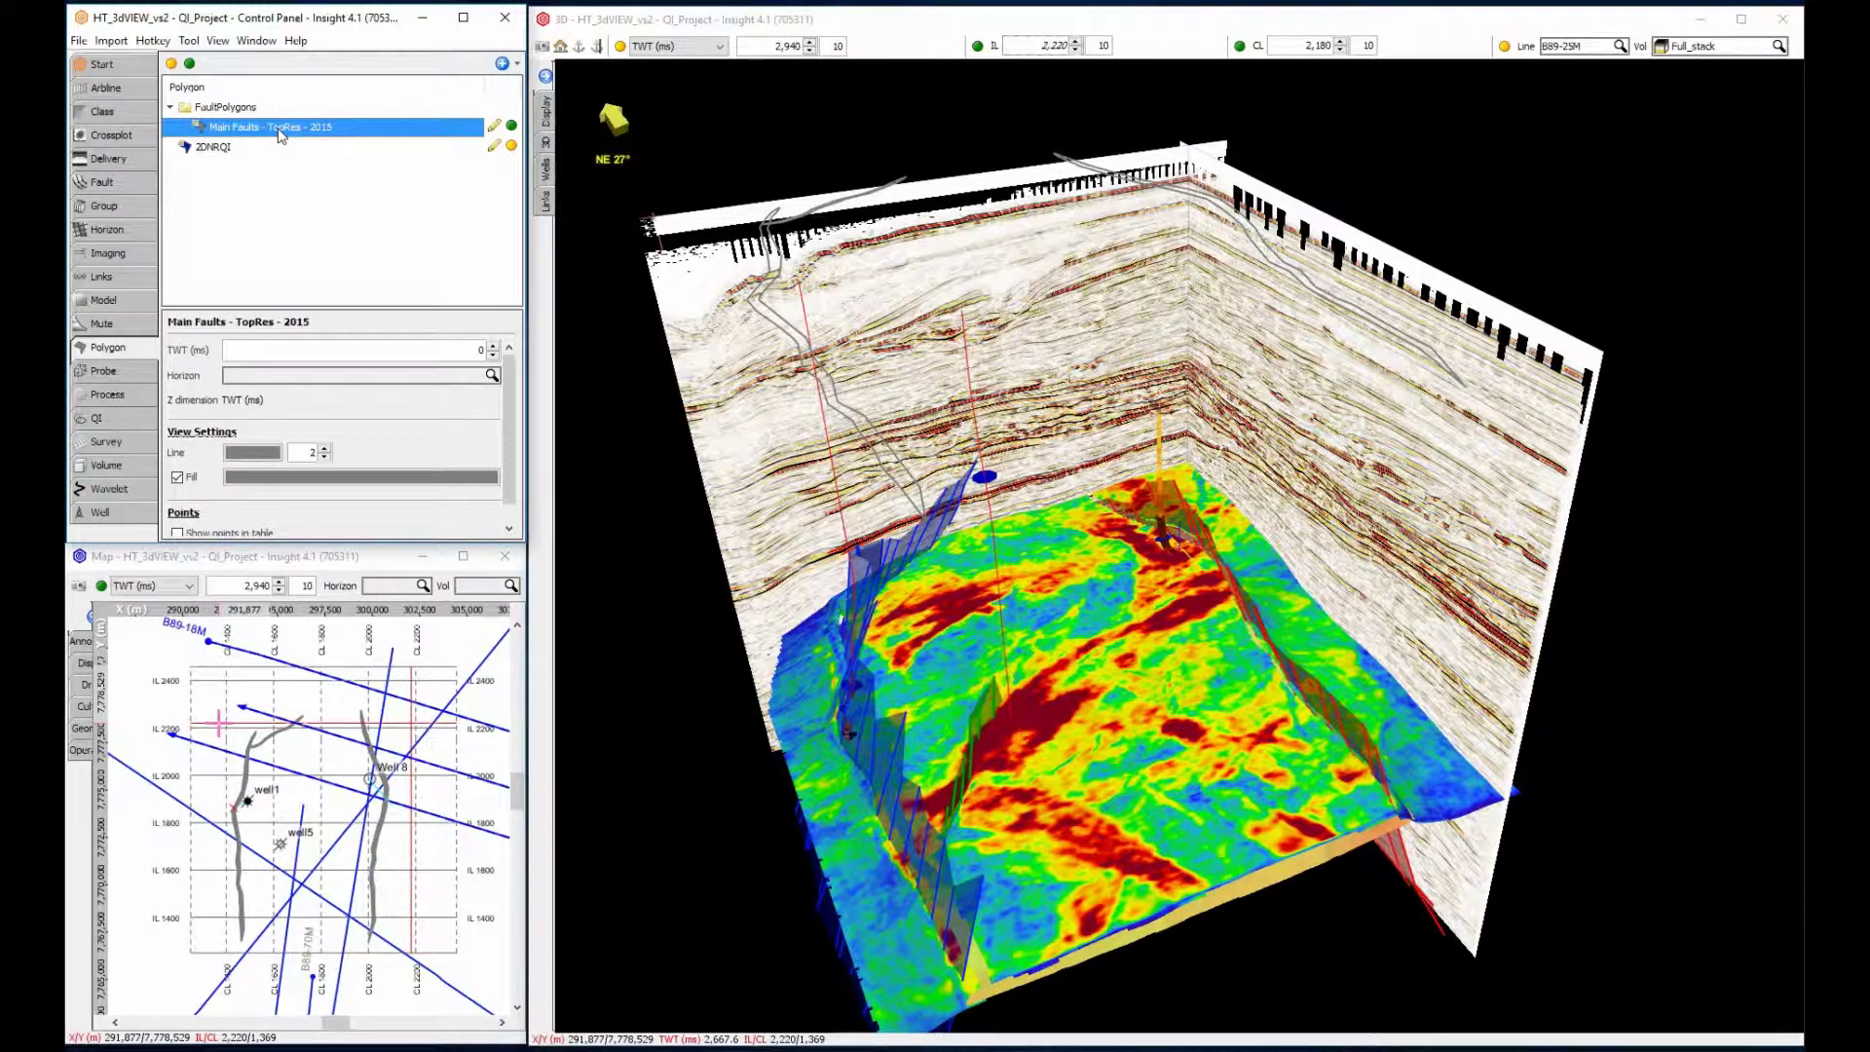
{"action": "left_click", "coordinate": [454, 349]}
{"action": "type", "text": "1,50"}
{"action": "key", "text": "Return"}
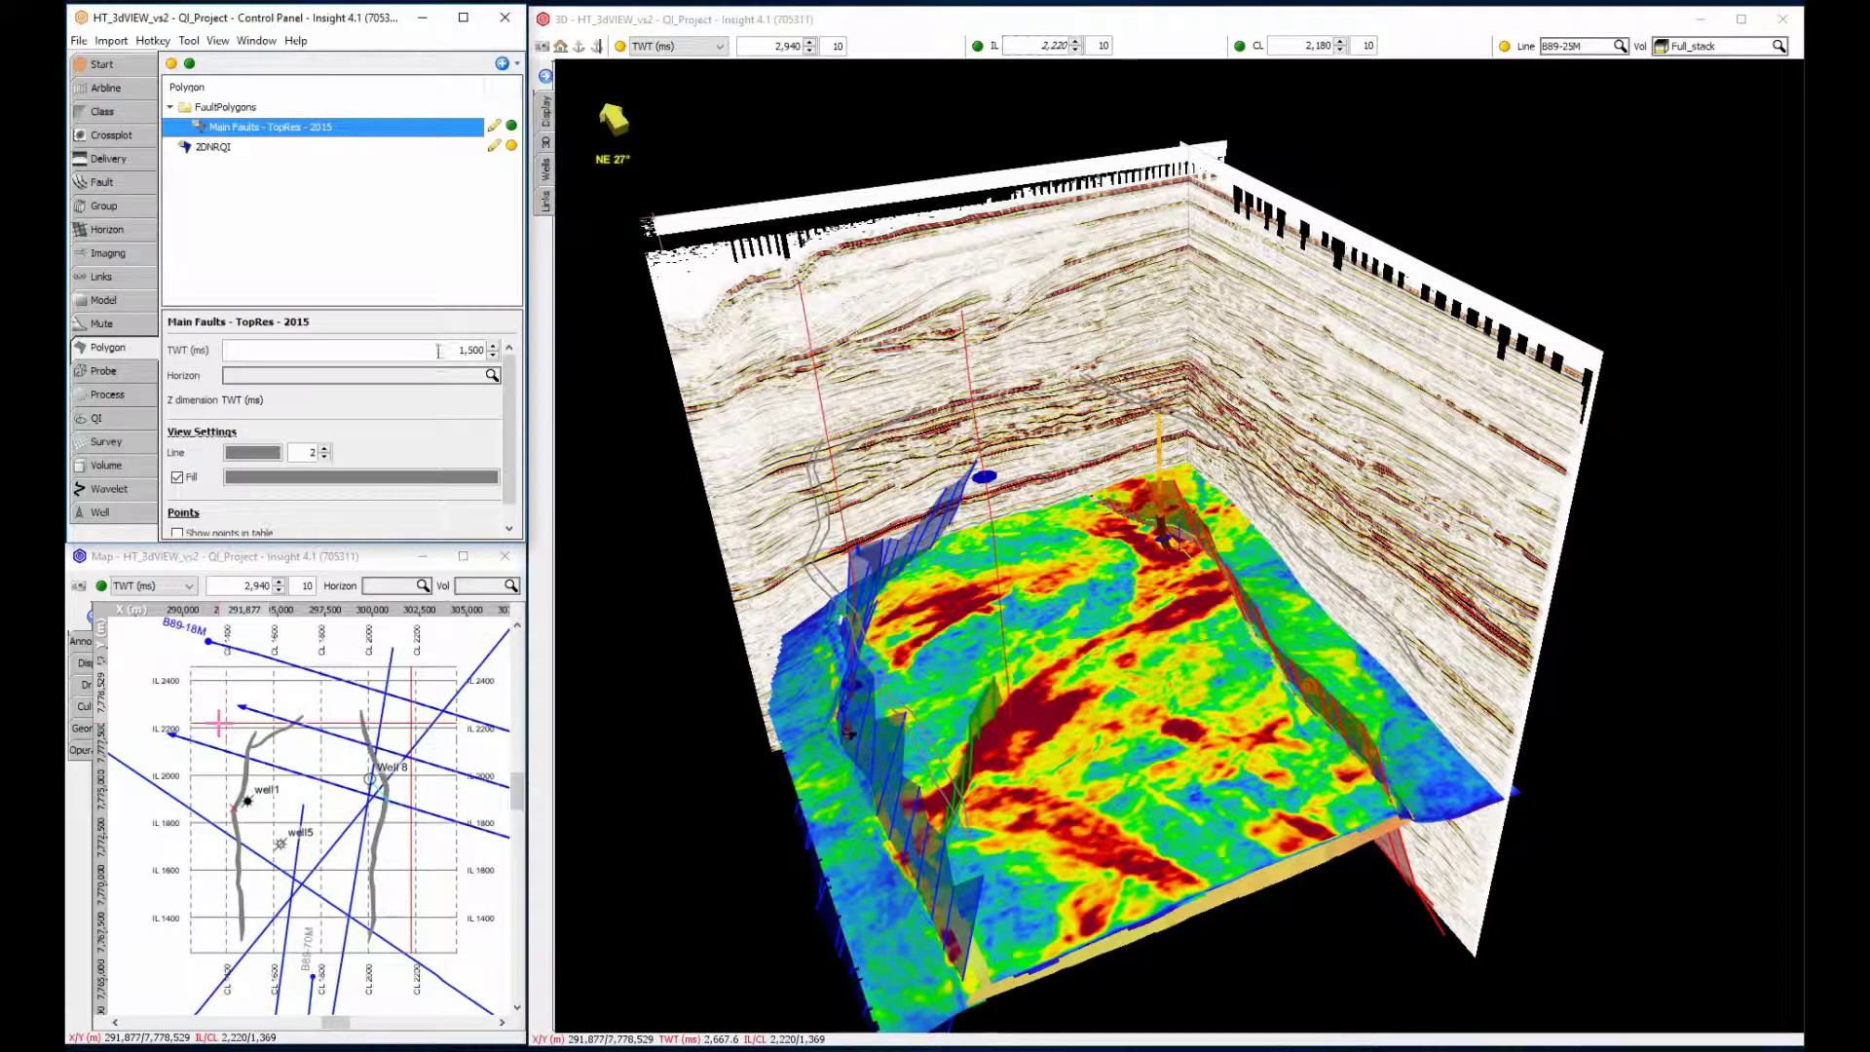
{"action": "left_click", "coordinate": [407, 376]}
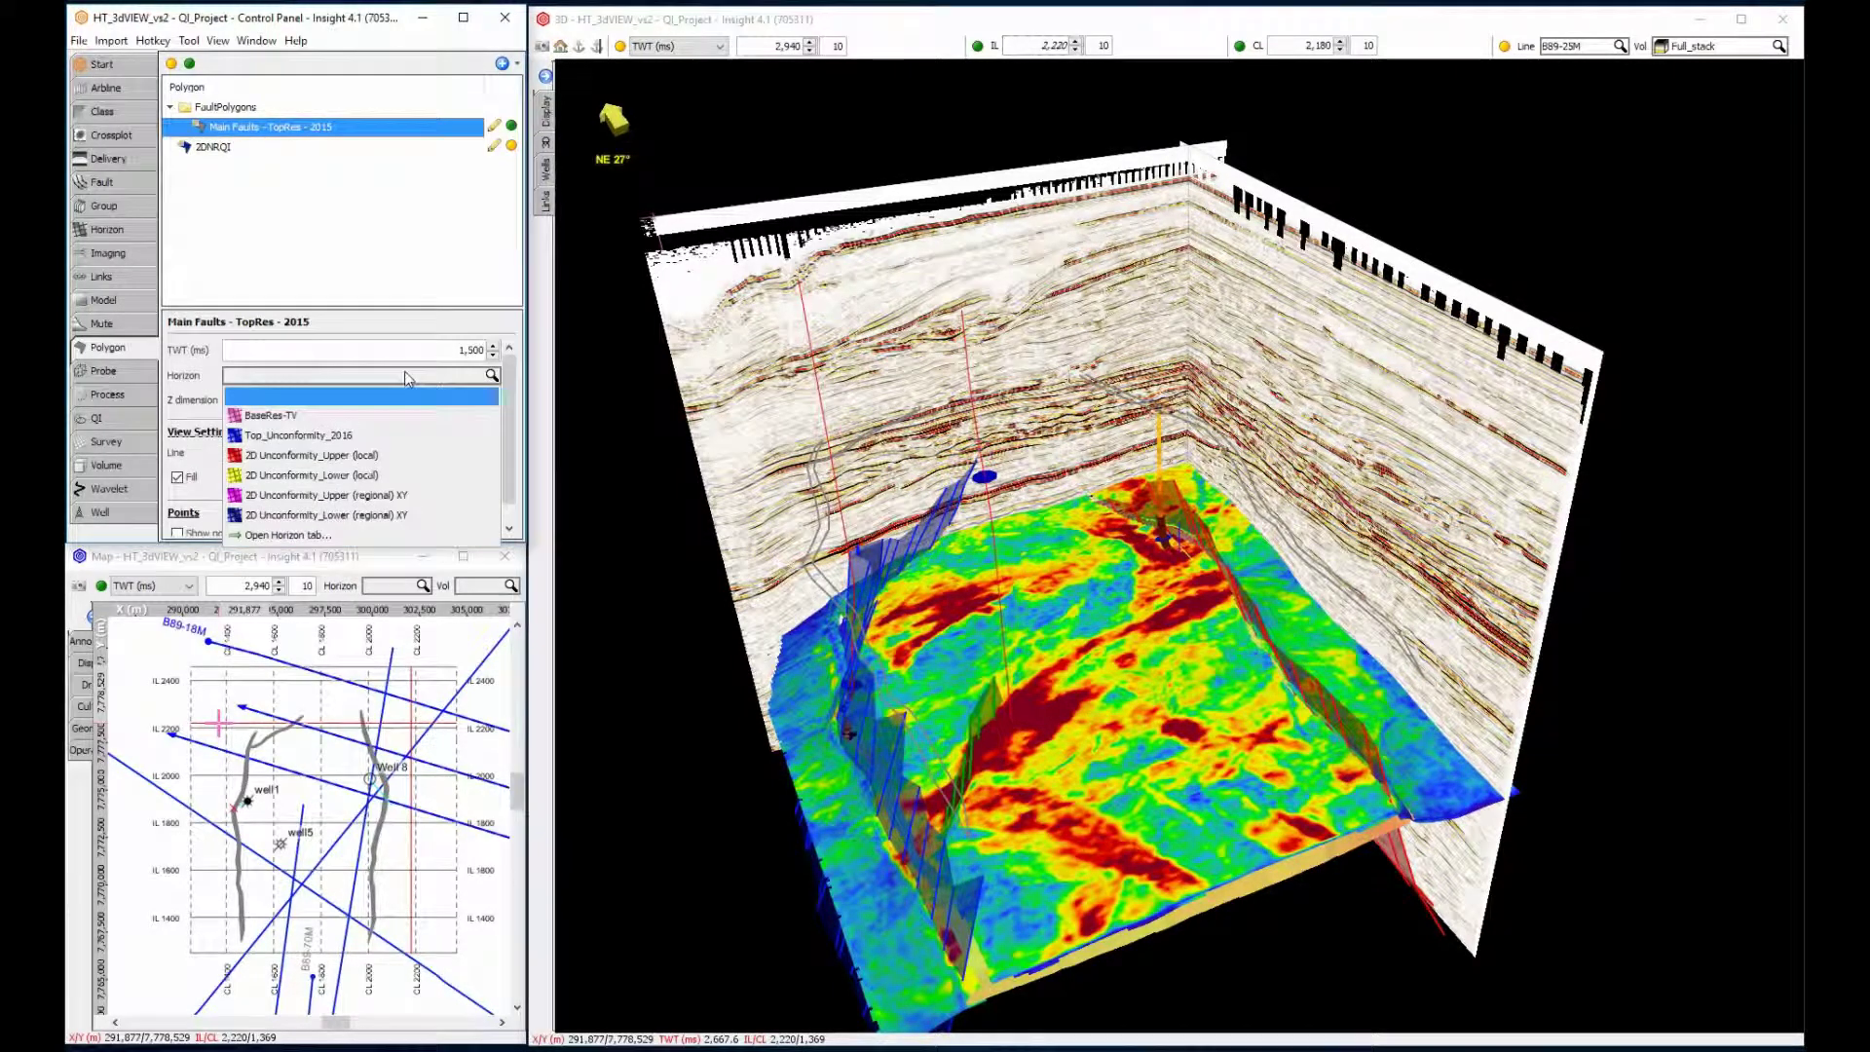
{"action": "left_click", "coordinate": [366, 437]}
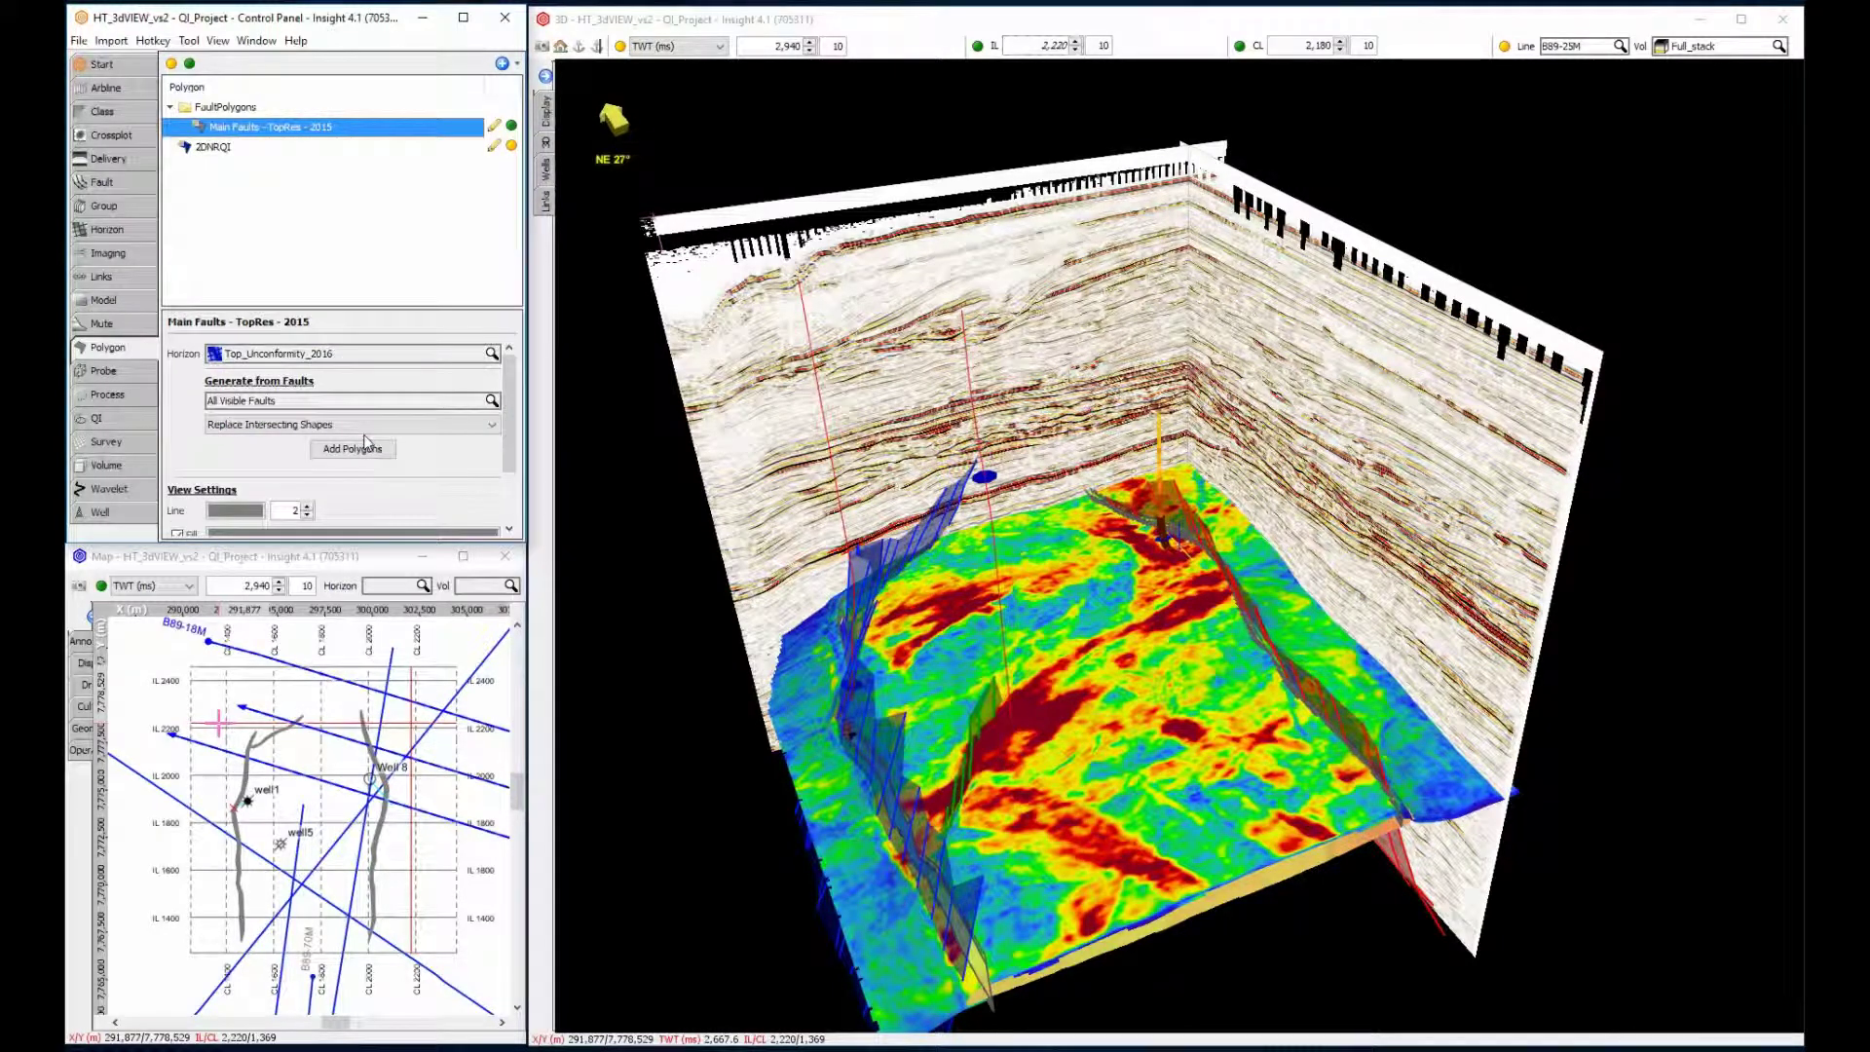
Step: Hide all faults in the 3D view and inspect the fault polygons on the horizon from a lower angle
{"action": "left_click", "coordinate": [103, 182]}
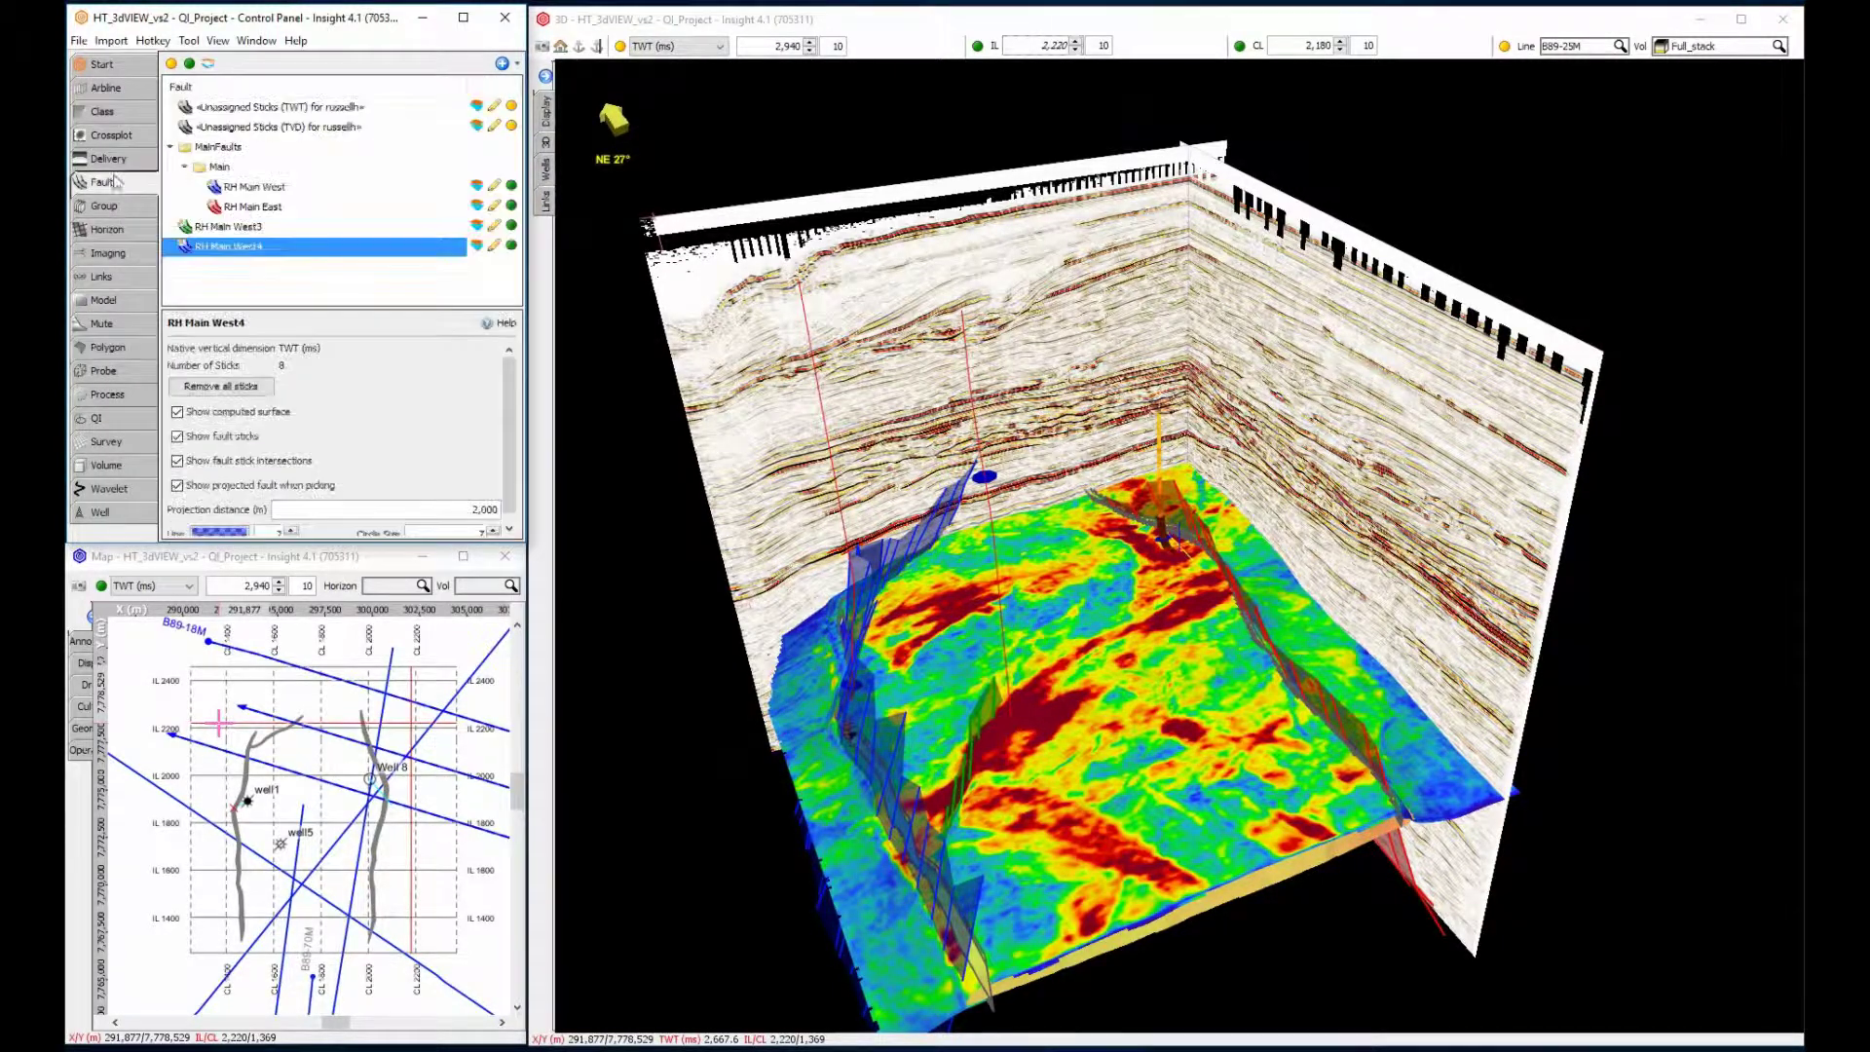
{"action": "left_click", "coordinate": [173, 66]}
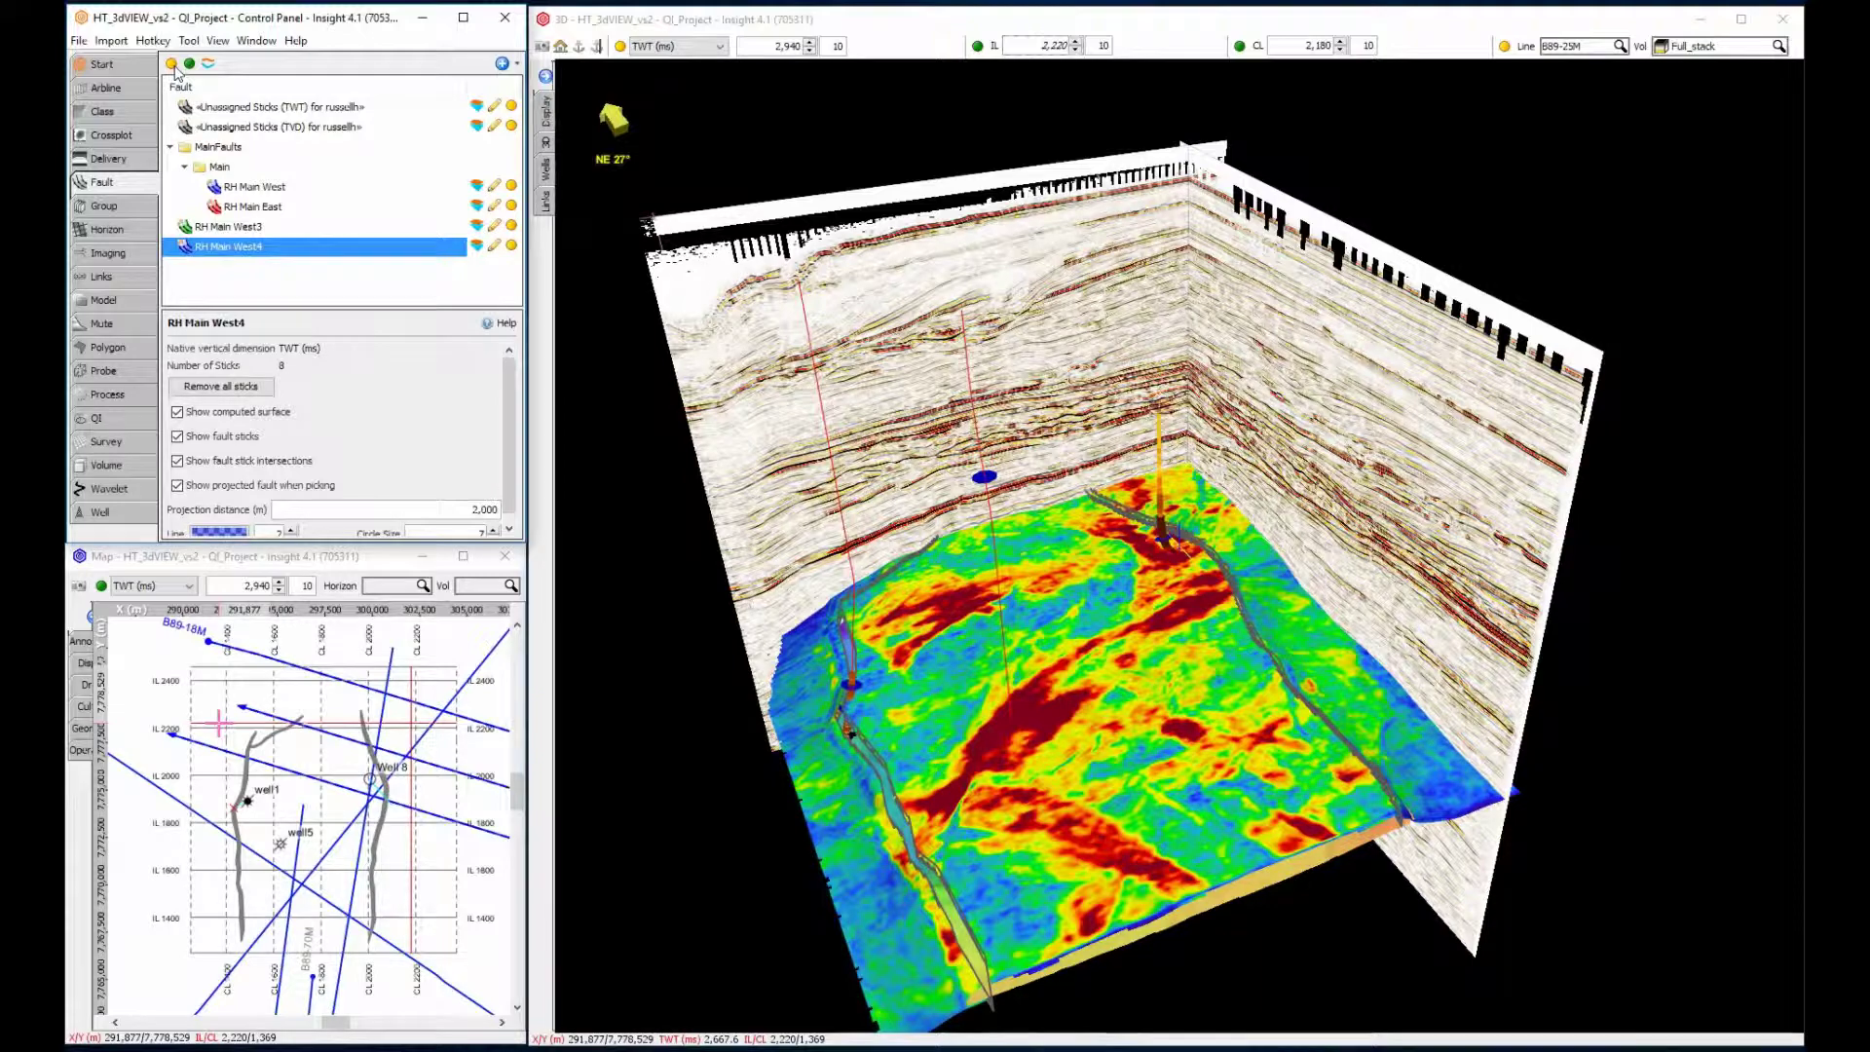
{"action": "left_click_drag", "start_coordinate": [935, 750], "coordinate": [984, 768]}
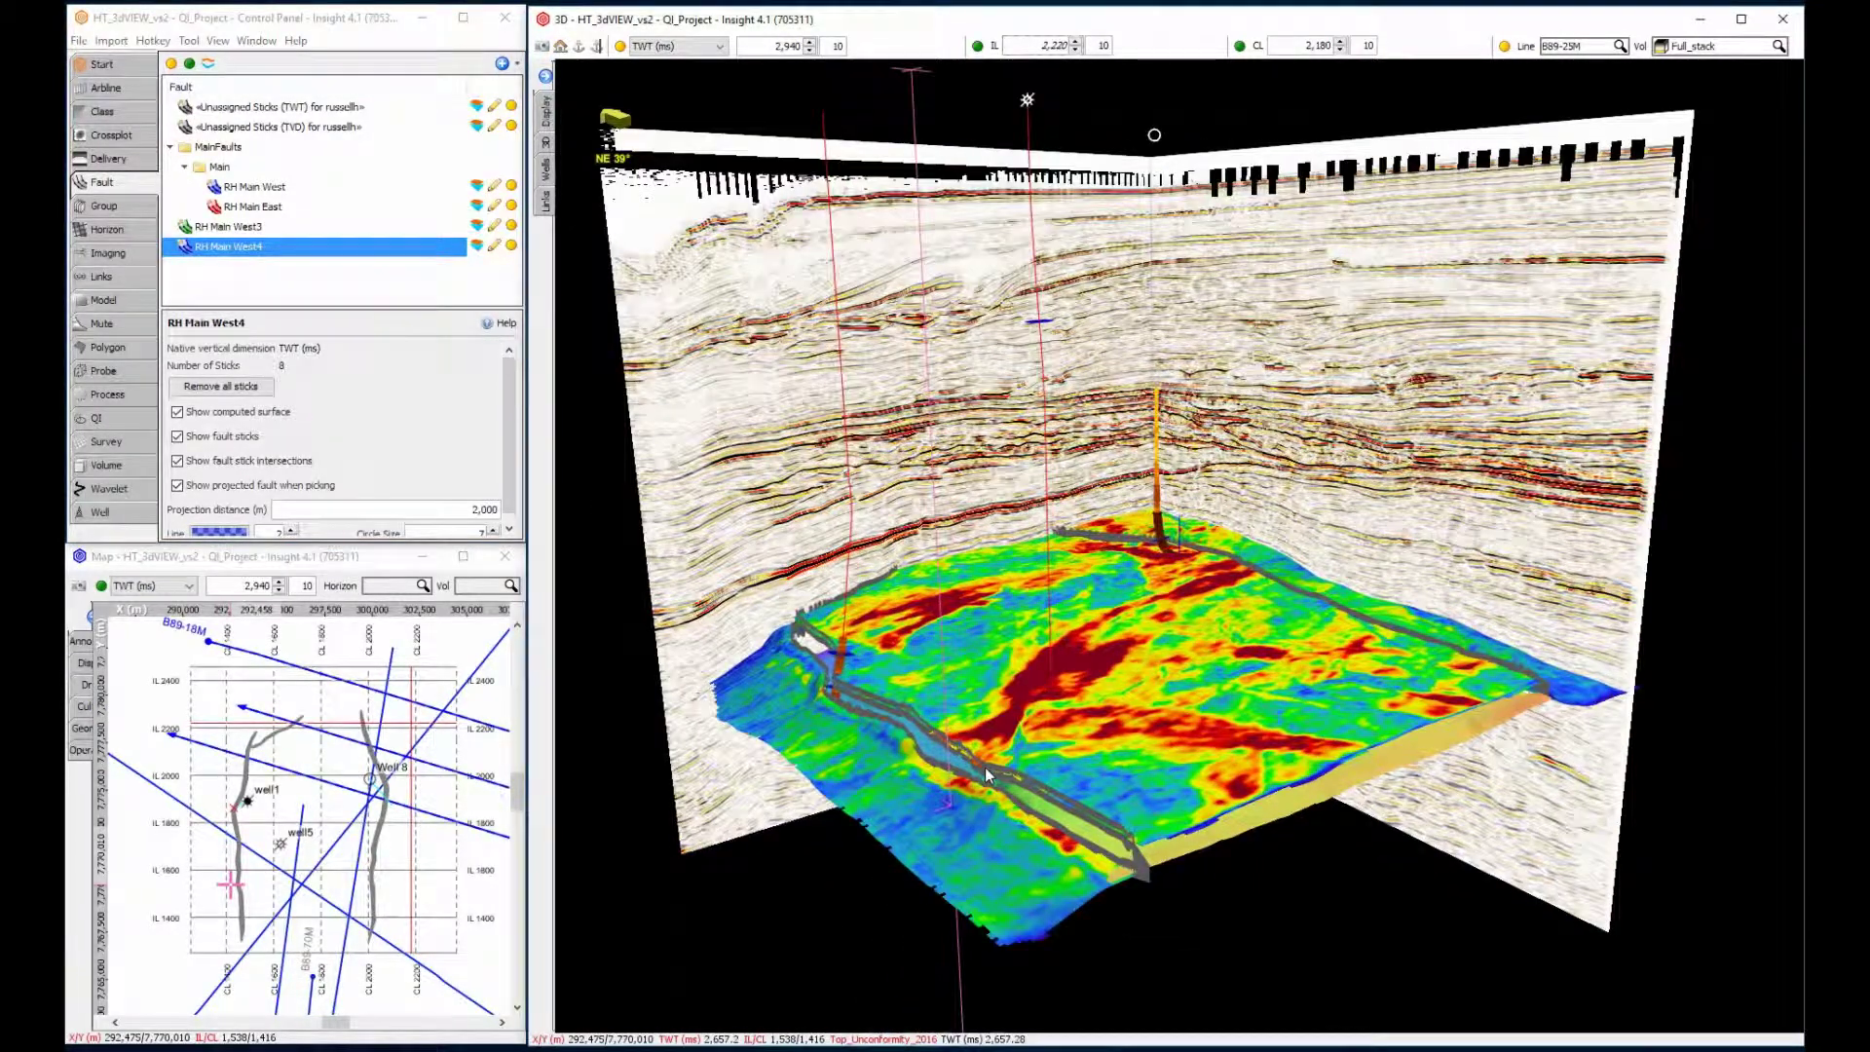